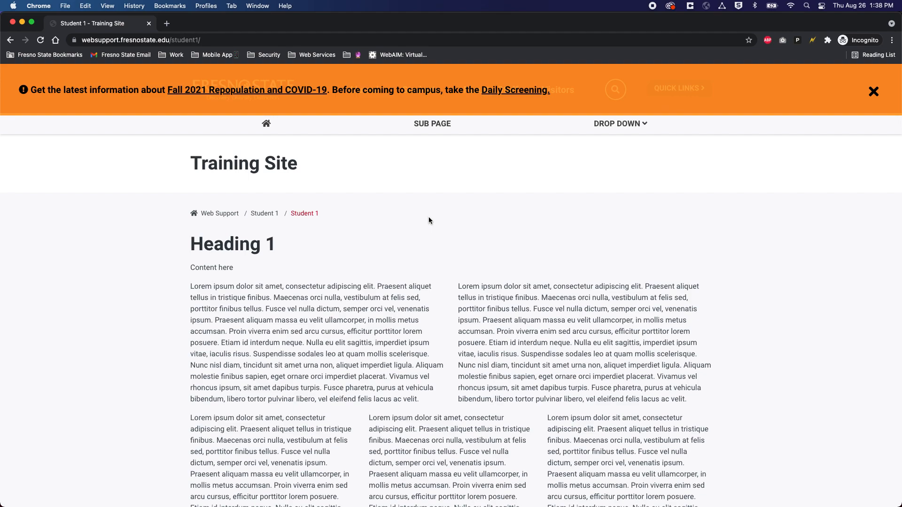
Step: Scroll the Student 1 Training Site page down to the footer's Last Updated date
{"action": "scroll", "coordinate": [428, 217], "scroll_direction": "down", "scroll_amount": 6}
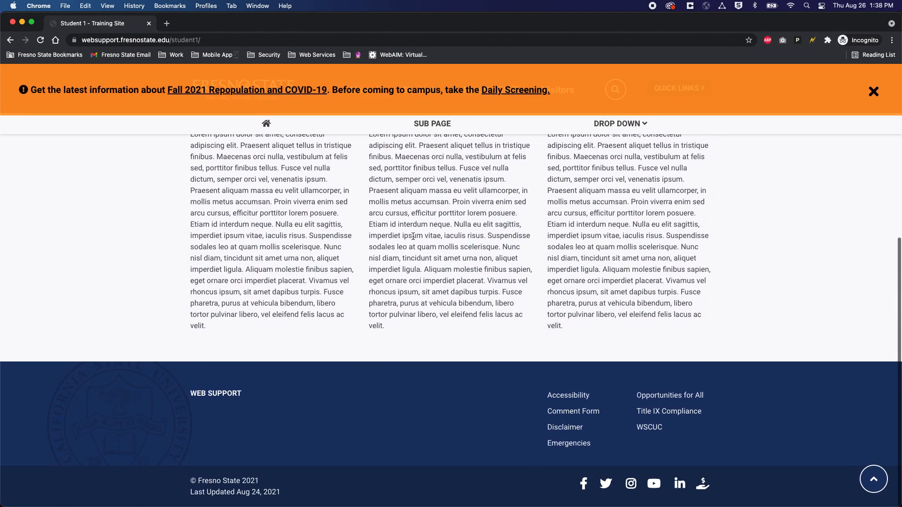
Step: Follow the footer's Last Updated link to open /student1/index.pcf in Omni CMS Edit view
{"action": "left_click", "coordinate": [227, 492]}
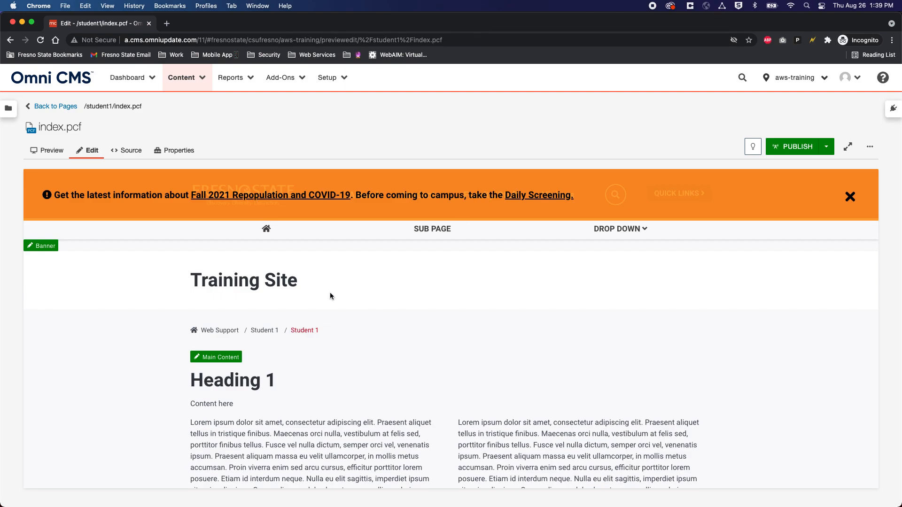
{"action": "scroll", "coordinate": [382, 342], "scroll_direction": "down", "scroll_amount": 5}
{"action": "scroll", "coordinate": [408, 334], "scroll_direction": "up", "scroll_amount": 5}
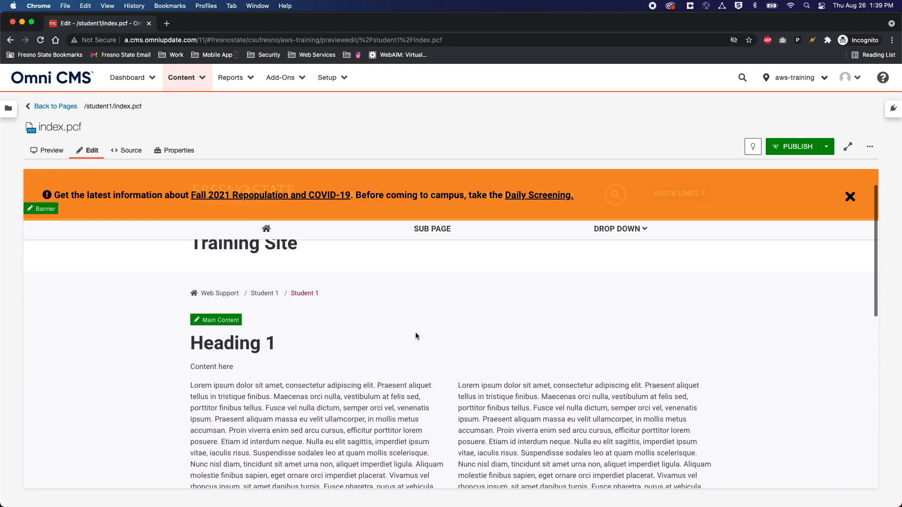
{"action": "scroll", "coordinate": [409, 335], "scroll_direction": "up", "scroll_amount": 1}
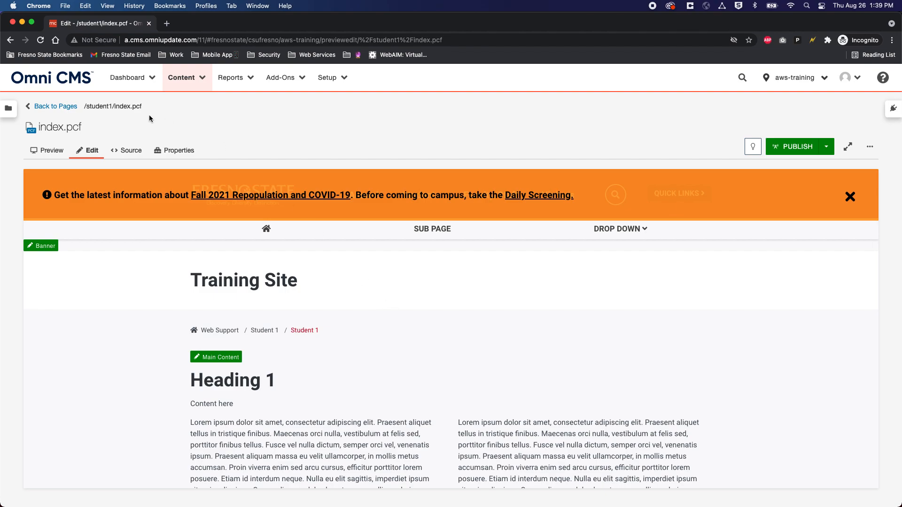
Step: Leave the page editor for My Dashboard from the Dashboard menu
{"action": "left_click", "coordinate": [137, 80]}
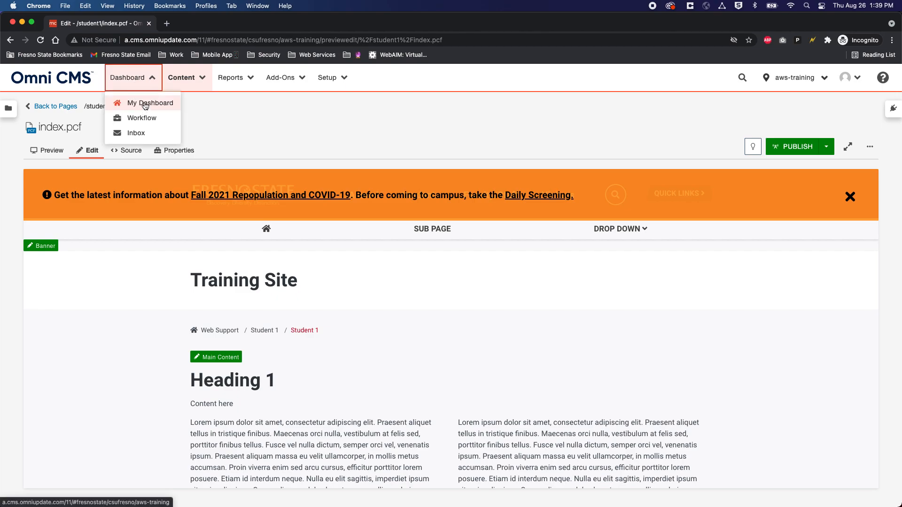
{"action": "left_click", "coordinate": [145, 105]}
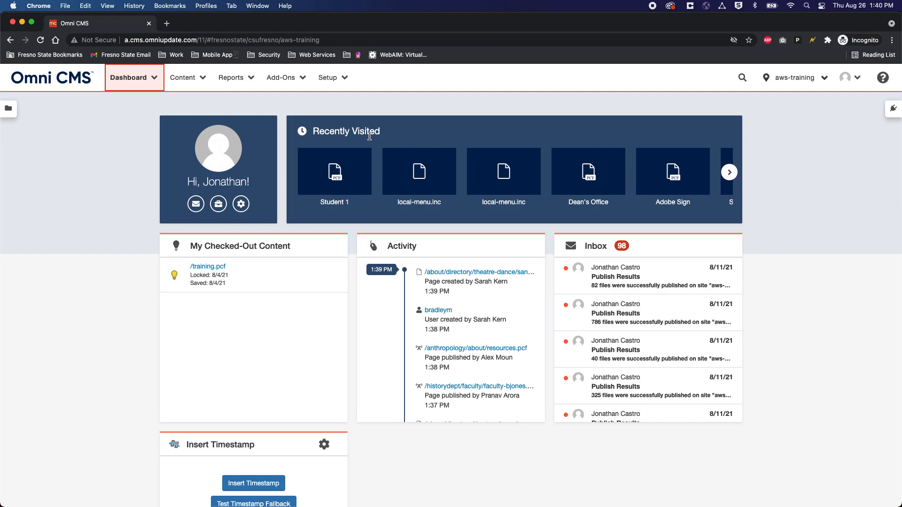
{"action": "left_click", "coordinate": [144, 81]}
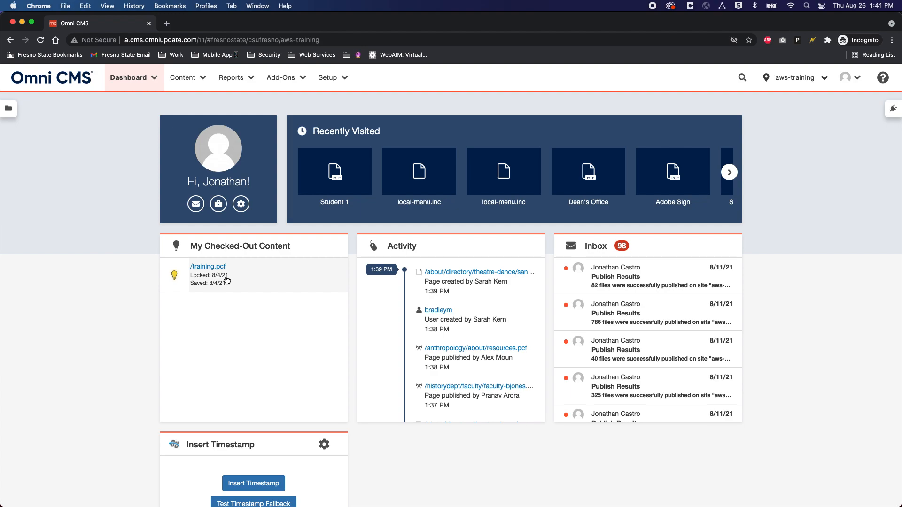
Step: Check in /training.pcf from the My Checked-Out Content list
{"action": "left_click", "coordinate": [174, 276]}
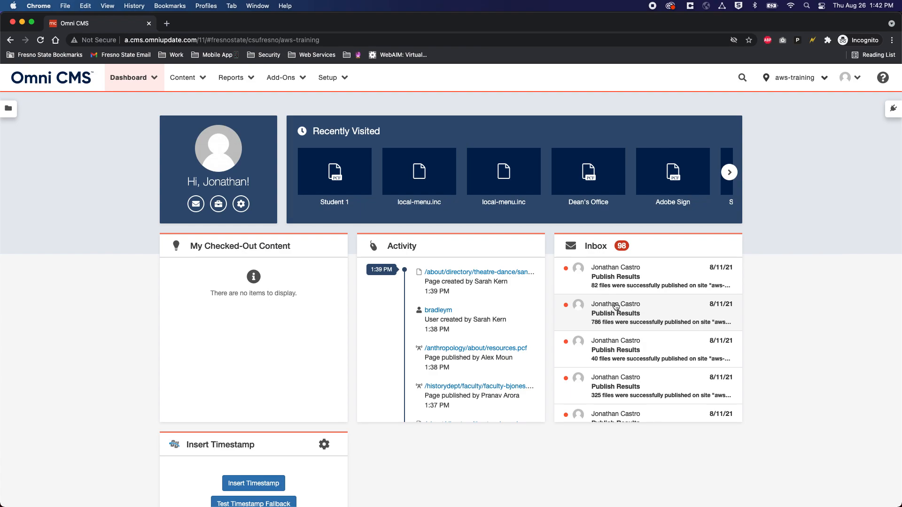
Step: Start a new Website Help work order from Add-Ons > Work Order
{"action": "left_click", "coordinate": [297, 82]}
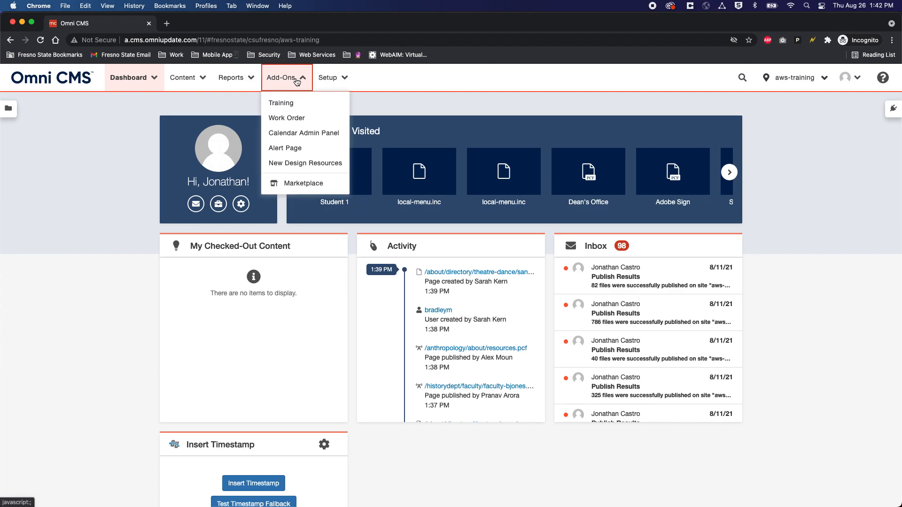
{"action": "left_click", "coordinate": [294, 121]}
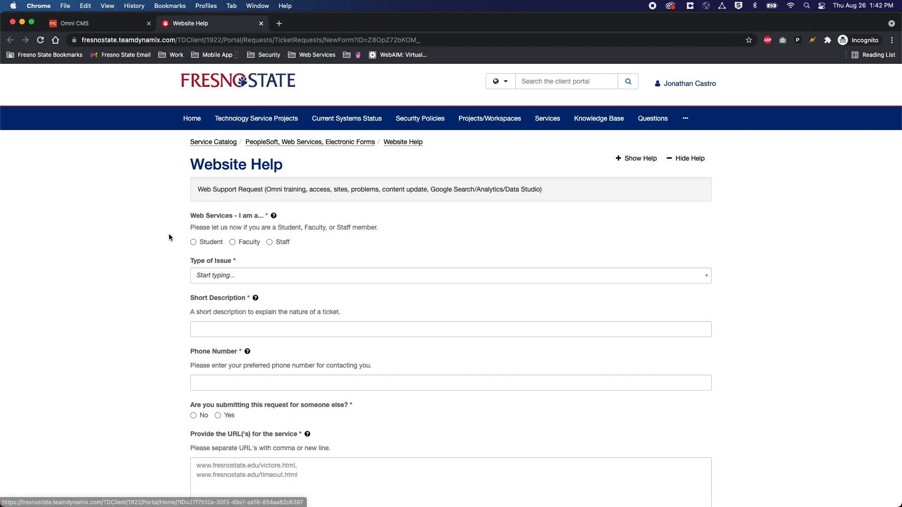
{"action": "scroll", "coordinate": [164, 240], "scroll_direction": "down", "scroll_amount": 2}
{"action": "scroll", "coordinate": [164, 242], "scroll_direction": "up", "scroll_amount": 2}
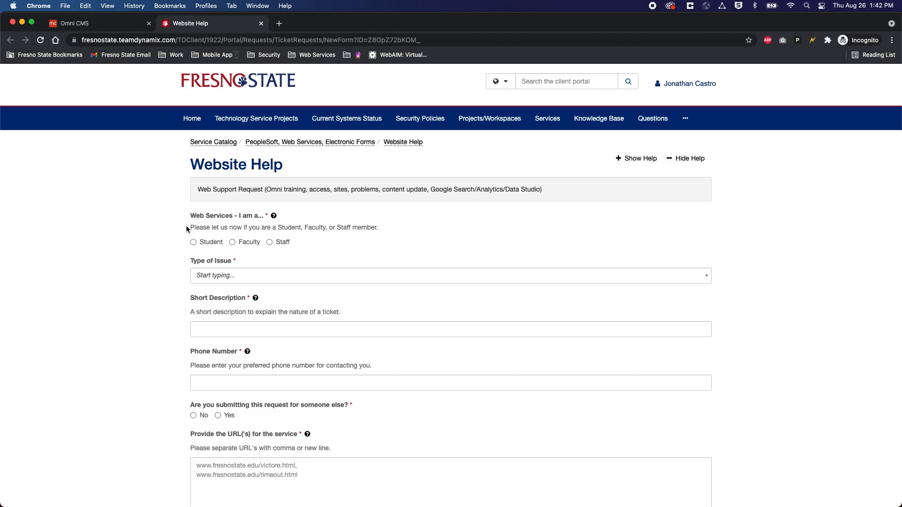
Step: Review the Type of Issue choices without selecting one, then scroll through the empty form
{"action": "left_click", "coordinate": [212, 277]}
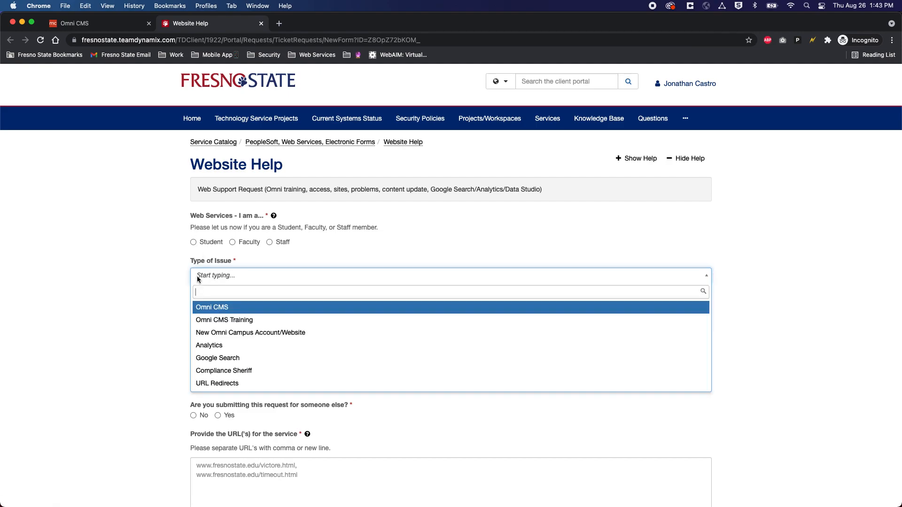
{"action": "left_click", "coordinate": [159, 303]}
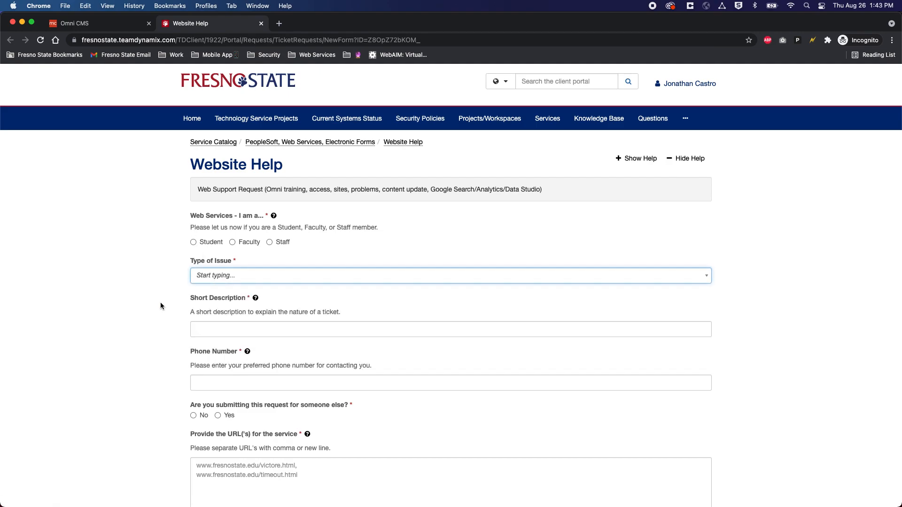
{"action": "scroll", "coordinate": [160, 302], "scroll_direction": "down", "scroll_amount": 2}
{"action": "scroll", "coordinate": [158, 294], "scroll_direction": "down", "scroll_amount": 4}
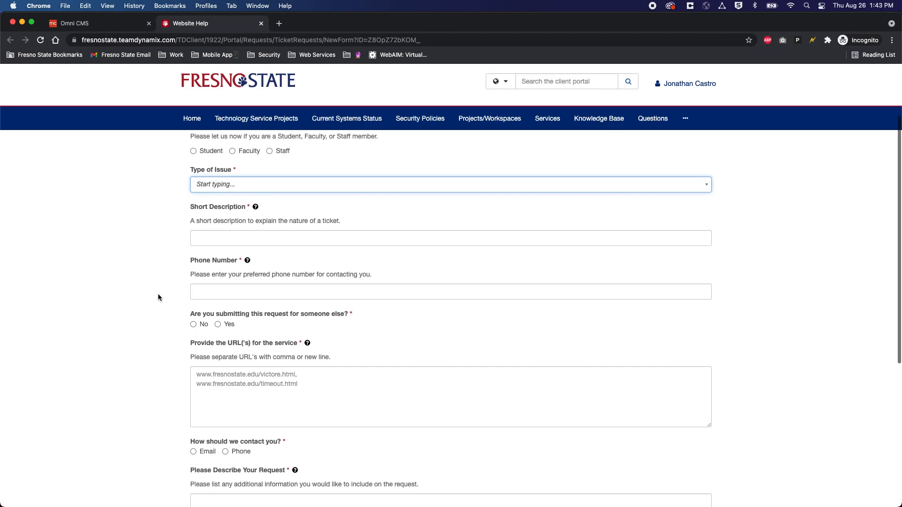
{"action": "scroll", "coordinate": [157, 294], "scroll_direction": "down", "scroll_amount": 1}
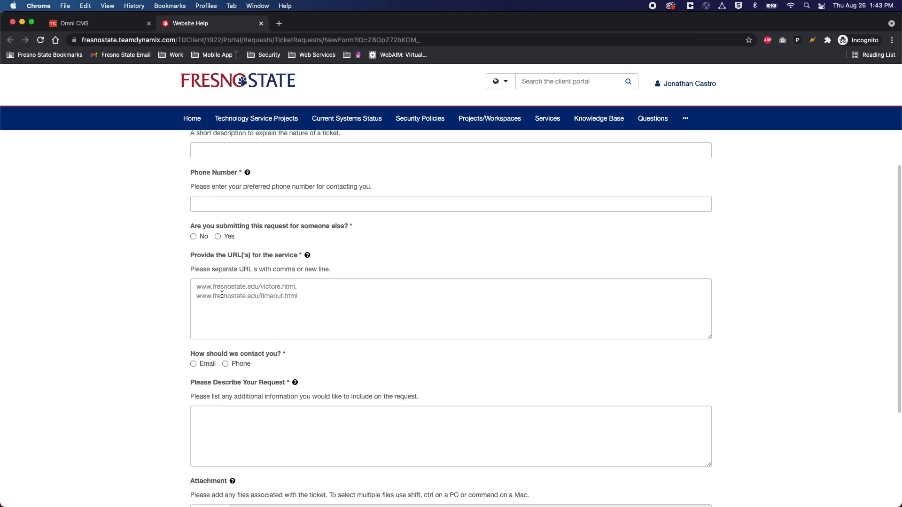
{"action": "scroll", "coordinate": [147, 304], "scroll_direction": "down", "scroll_amount": 3}
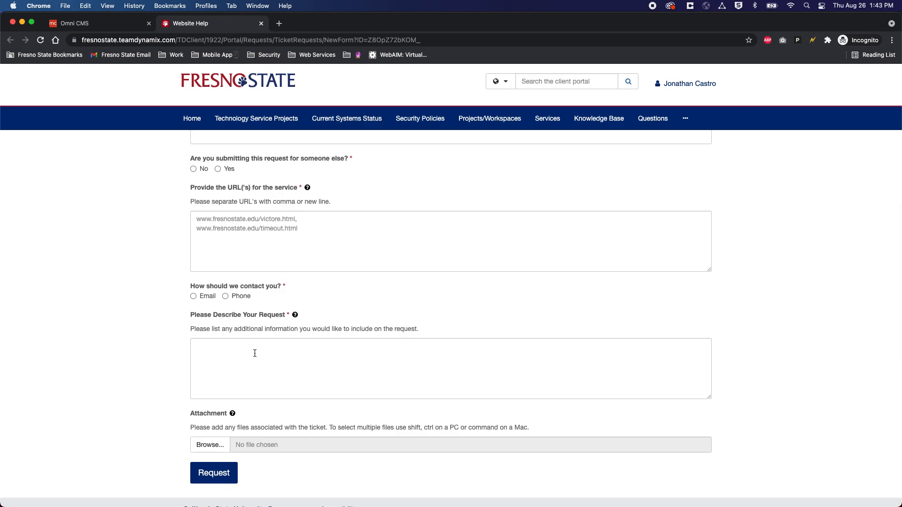
{"action": "scroll", "coordinate": [247, 355], "scroll_direction": "down", "scroll_amount": 3}
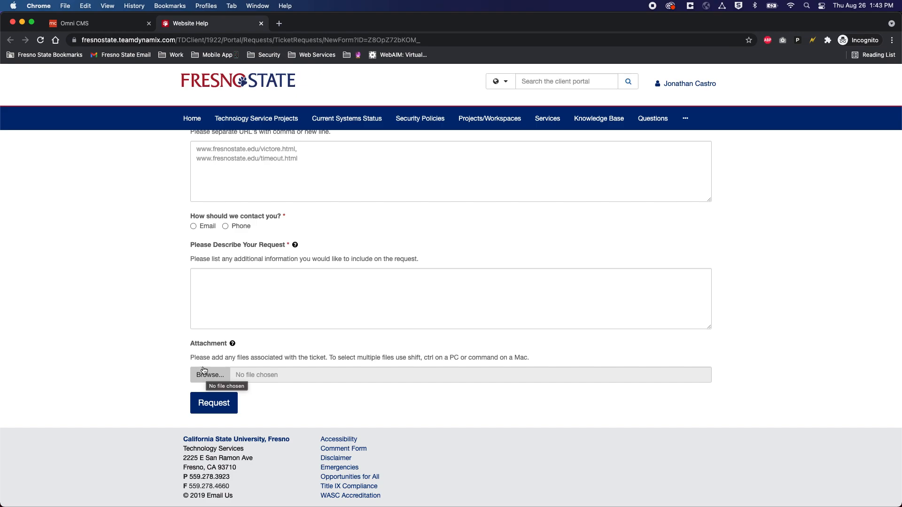
{"action": "scroll", "coordinate": [184, 358], "scroll_direction": "up", "scroll_amount": 5}
{"action": "scroll", "coordinate": [184, 357], "scroll_direction": "up", "scroll_amount": 2}
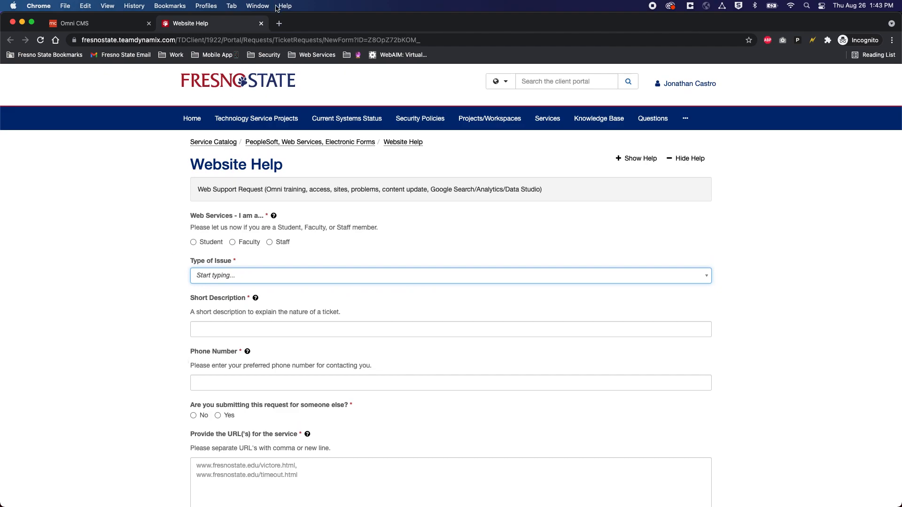
Step: Close the Website Help tab, open Add-Ons > New Design Resources and accept the privacy notice
{"action": "left_click", "coordinate": [261, 23]}
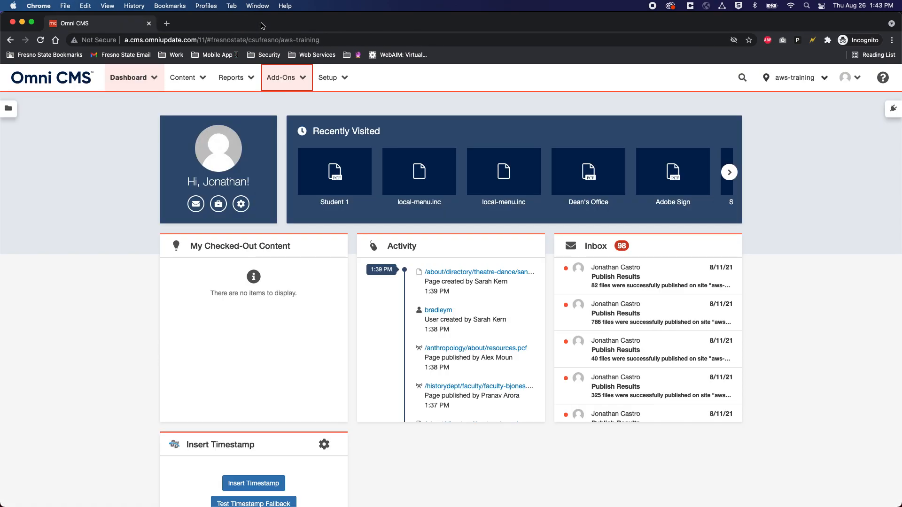
{"action": "left_click", "coordinate": [287, 78]}
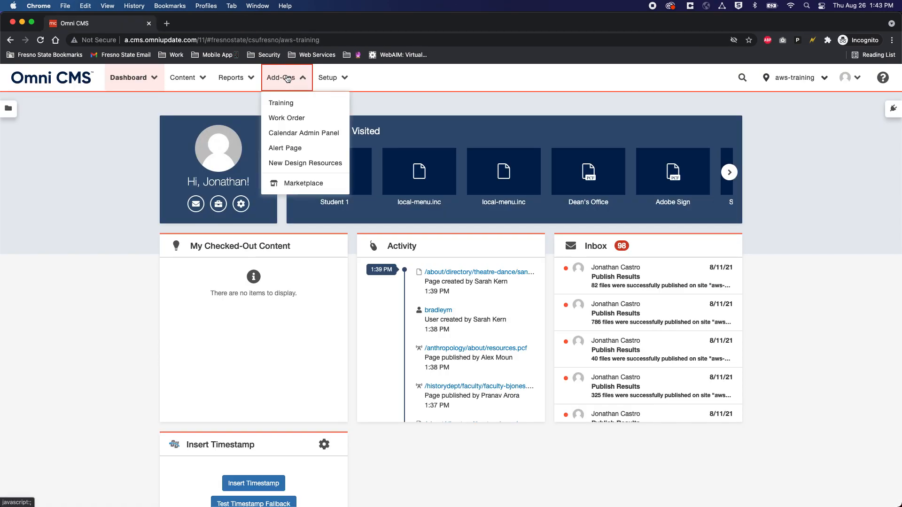
{"action": "left_click", "coordinate": [297, 164]}
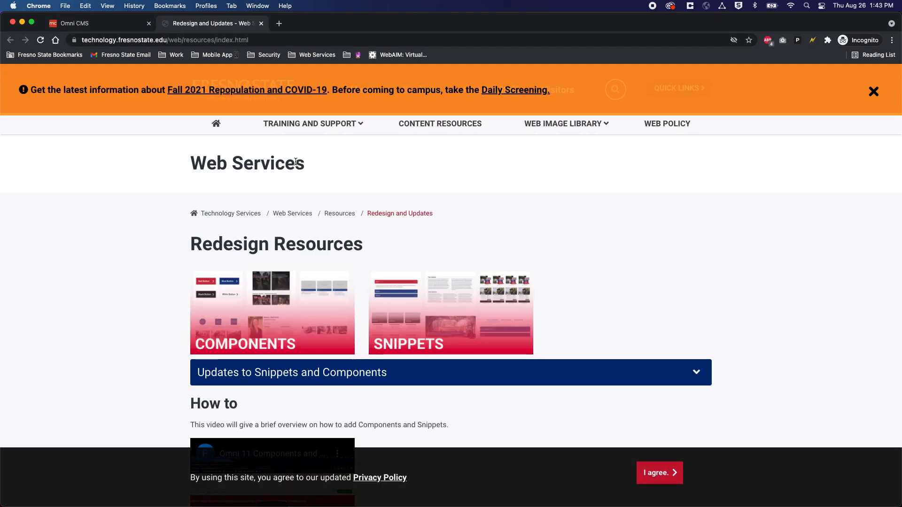
{"action": "left_click", "coordinate": [677, 472]}
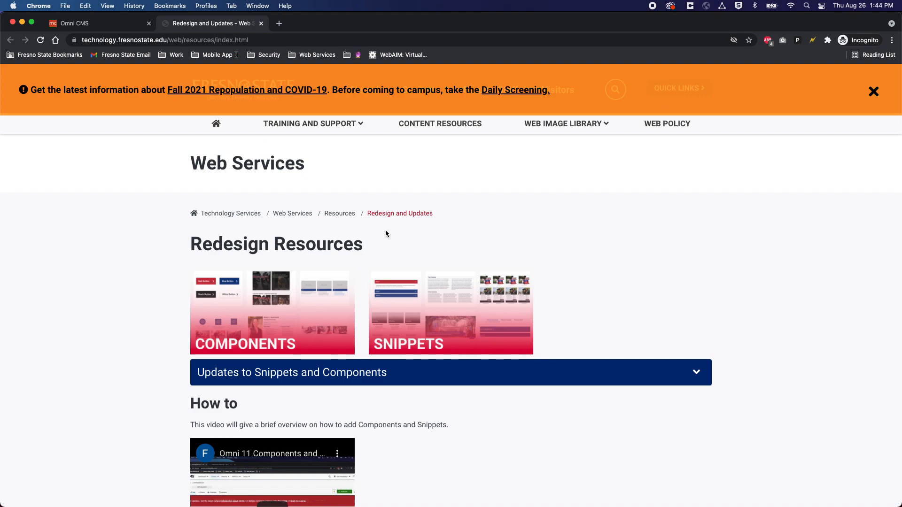
Step: Open the COMPONENTS page and browse the Banner, Section Intro, Buttons and box-layout examples
{"action": "left_click", "coordinate": [279, 302]}
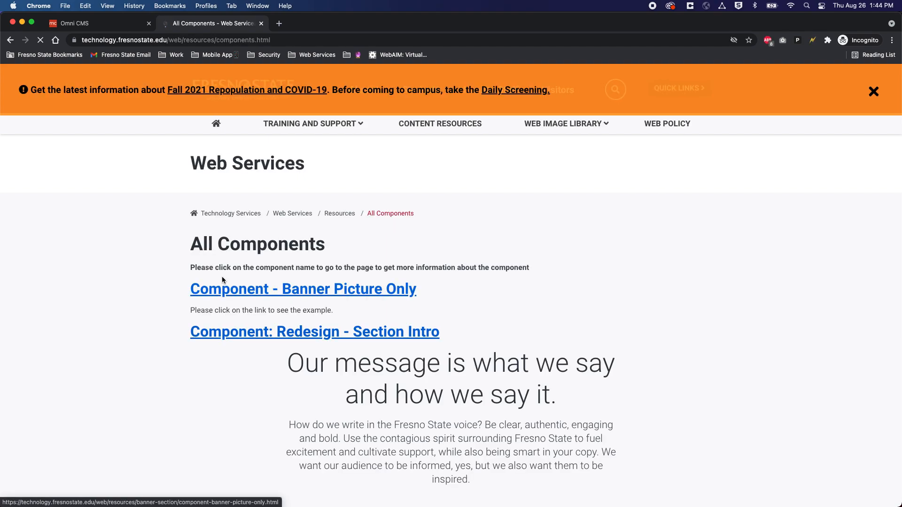
{"action": "scroll", "coordinate": [221, 303], "scroll_direction": "down", "scroll_amount": 3}
{"action": "scroll", "coordinate": [163, 315], "scroll_direction": "down", "scroll_amount": 2}
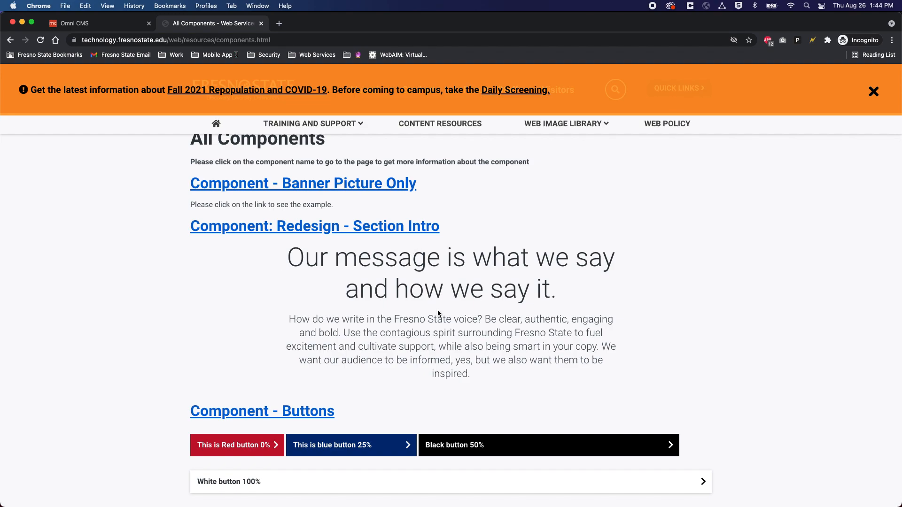
{"action": "scroll", "coordinate": [432, 301], "scroll_direction": "down", "scroll_amount": 8}
{"action": "scroll", "coordinate": [346, 362], "scroll_direction": "down", "scroll_amount": 1}
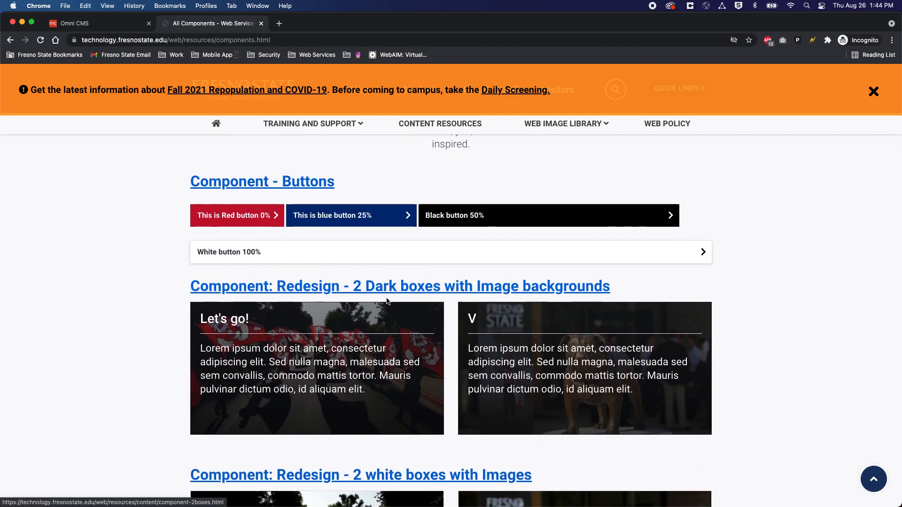
{"action": "scroll", "coordinate": [331, 305], "scroll_direction": "down", "scroll_amount": 6}
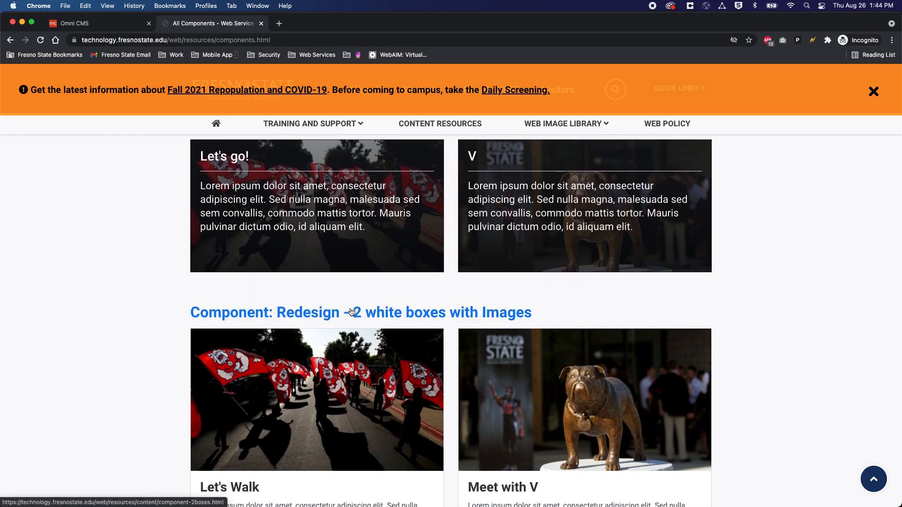
{"action": "scroll", "coordinate": [352, 311], "scroll_direction": "up", "scroll_amount": 15}
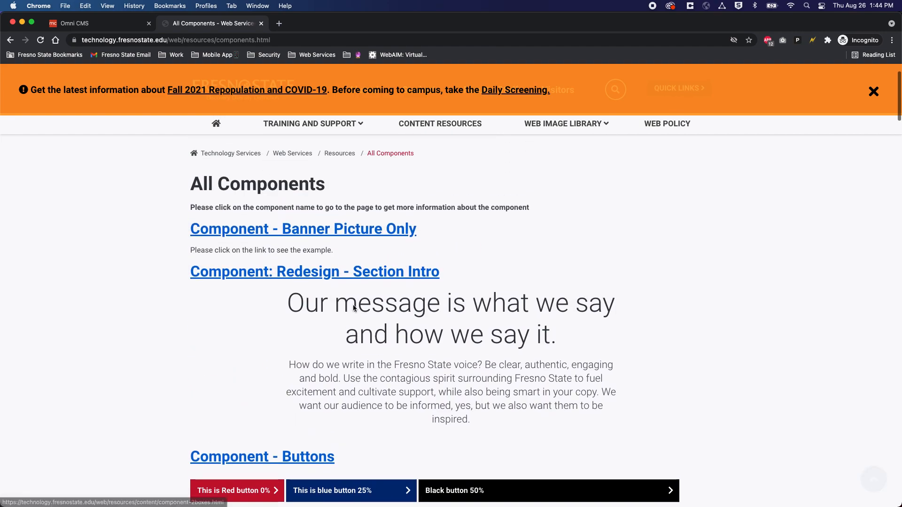
{"action": "scroll", "coordinate": [353, 308], "scroll_direction": "down", "scroll_amount": 2}
{"action": "scroll", "coordinate": [352, 310], "scroll_direction": "up", "scroll_amount": 2}
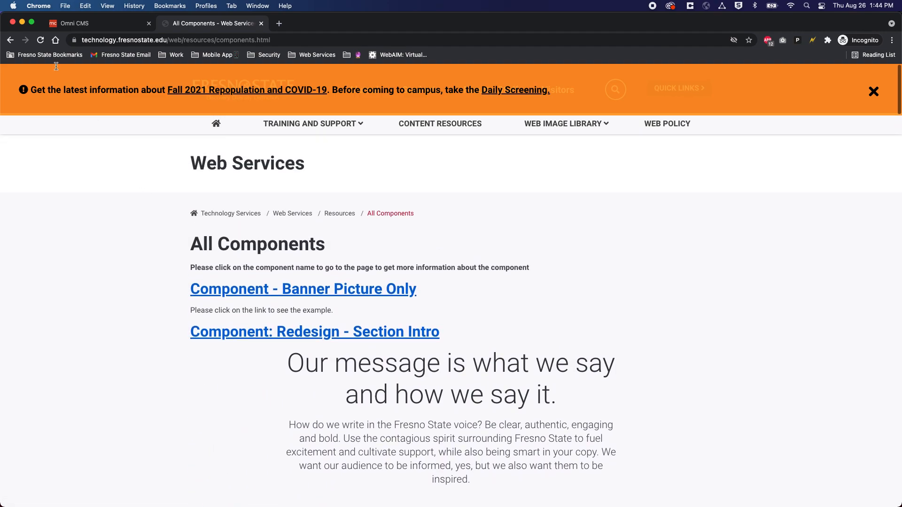
Step: Go back to Redesign Resources and expand the dated Updates to Snippets and Components list
{"action": "left_click", "coordinate": [10, 40]}
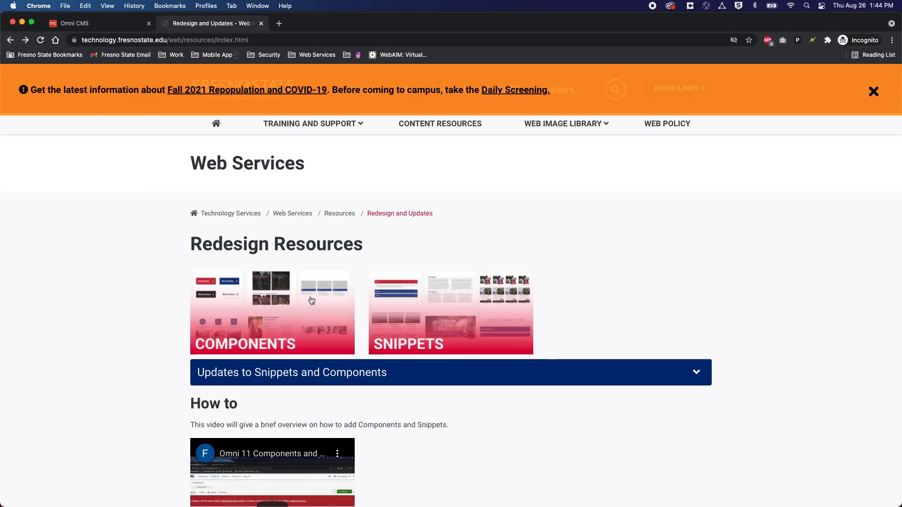
{"action": "scroll", "coordinate": [314, 300], "scroll_direction": "down", "scroll_amount": 1}
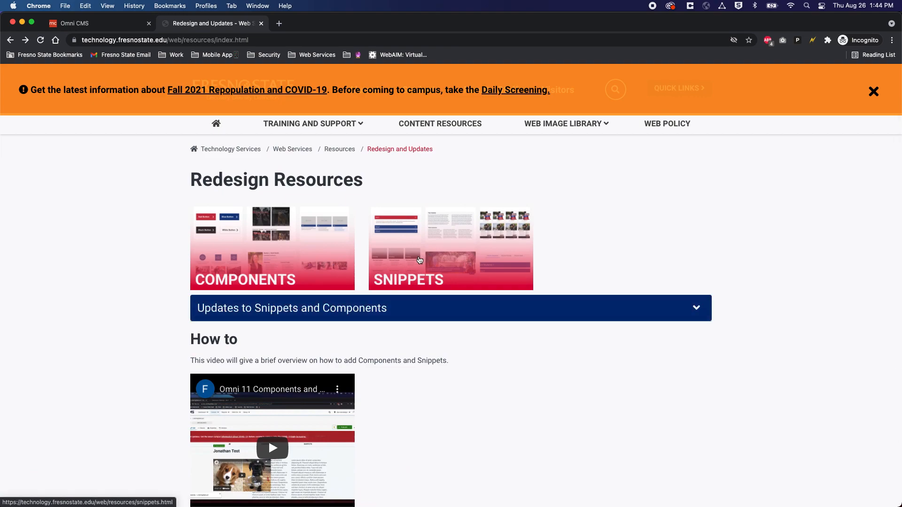
{"action": "left_click", "coordinate": [411, 312]}
{"action": "scroll", "coordinate": [405, 334], "scroll_direction": "down", "scroll_amount": 2}
{"action": "scroll", "coordinate": [405, 334], "scroll_direction": "down", "scroll_amount": 1}
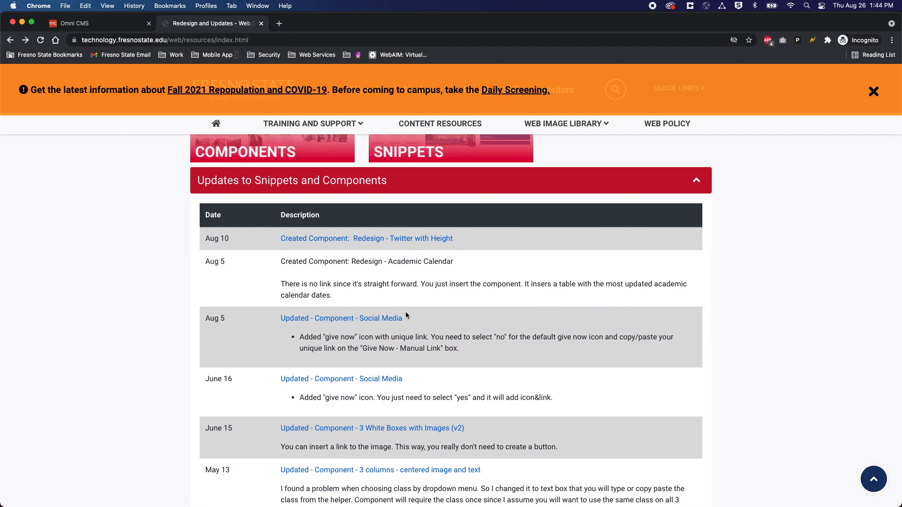
{"action": "scroll", "coordinate": [406, 315], "scroll_direction": "down", "scroll_amount": 2}
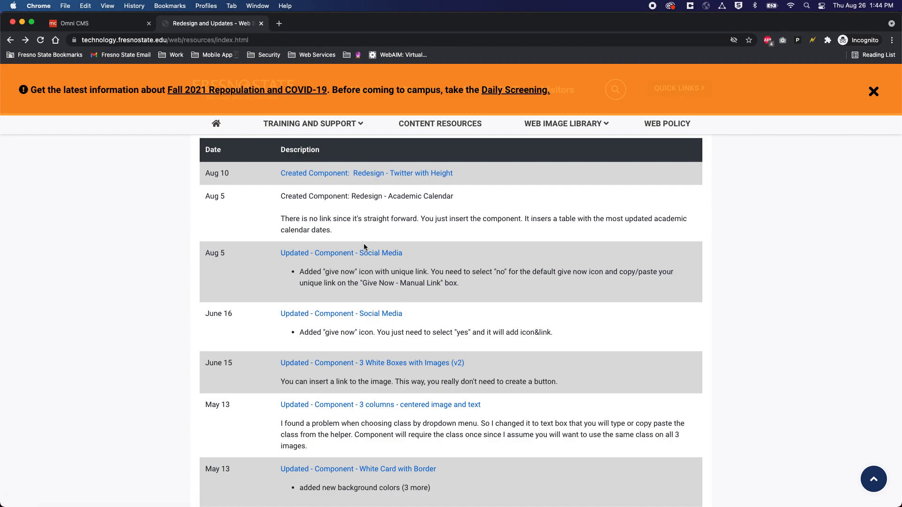
Step: Collapse the Updates to Snippets and Components section and close the Redesign and Updates tab
{"action": "scroll", "coordinate": [353, 222], "scroll_direction": "up", "scroll_amount": 2}
{"action": "left_click", "coordinate": [385, 206]}
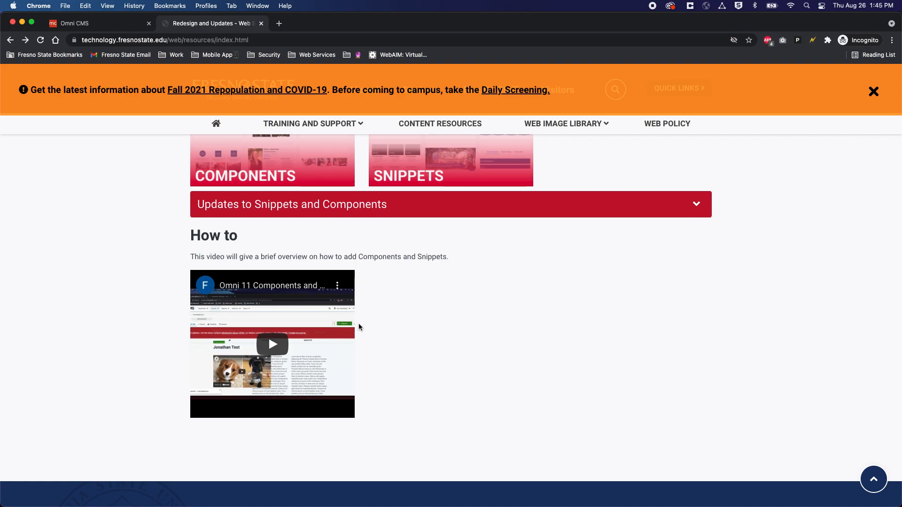
{"action": "left_click", "coordinate": [262, 23]}
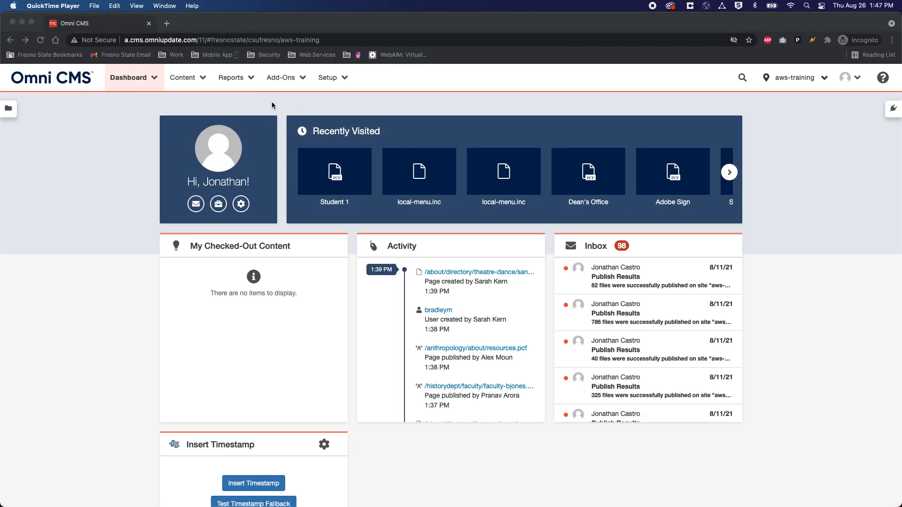
Step: Show the student1 folder's pages through Content > Pages, listing documents, images, includes and index.pcf
{"action": "left_click", "coordinate": [197, 82]}
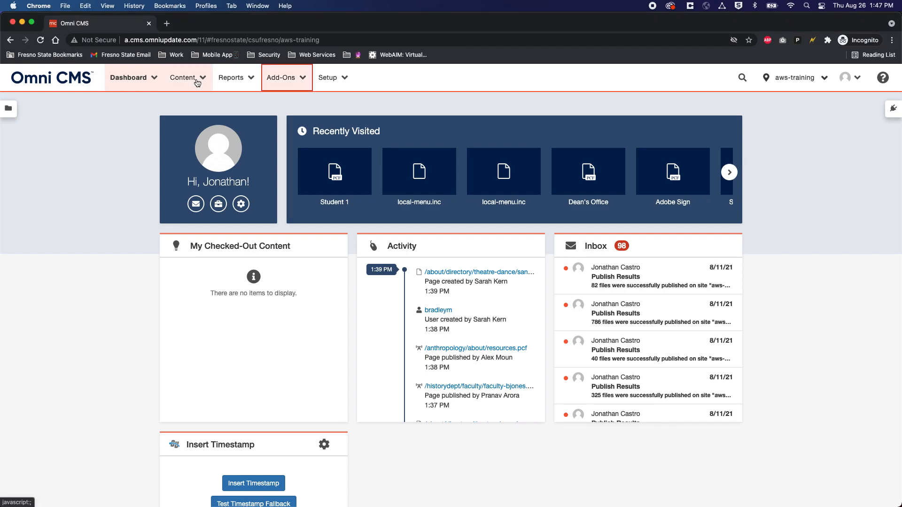
{"action": "left_click", "coordinate": [197, 81]}
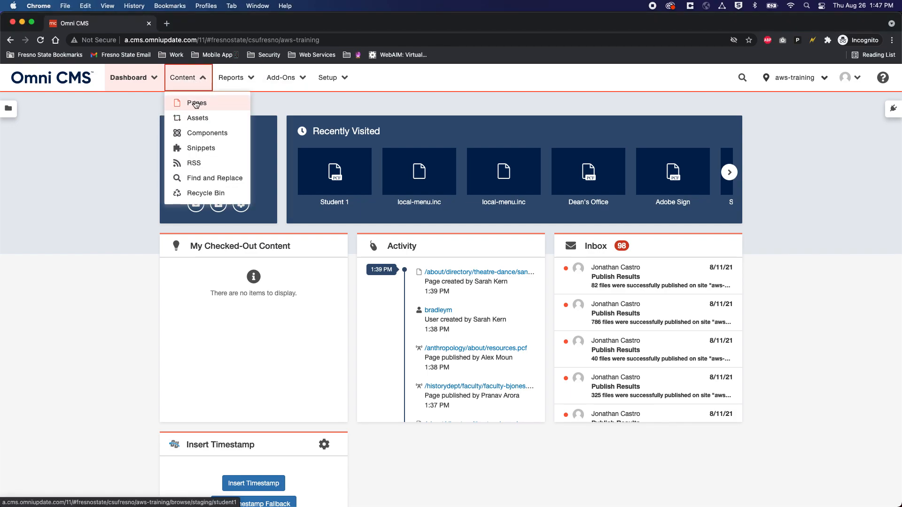
{"action": "left_click", "coordinate": [196, 103]}
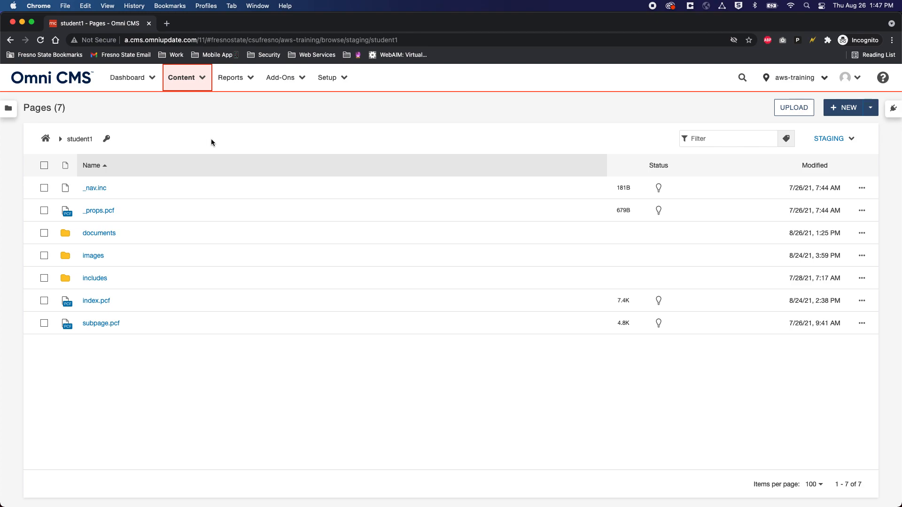
{"action": "left_click", "coordinate": [195, 84]}
{"action": "left_click", "coordinate": [198, 104]}
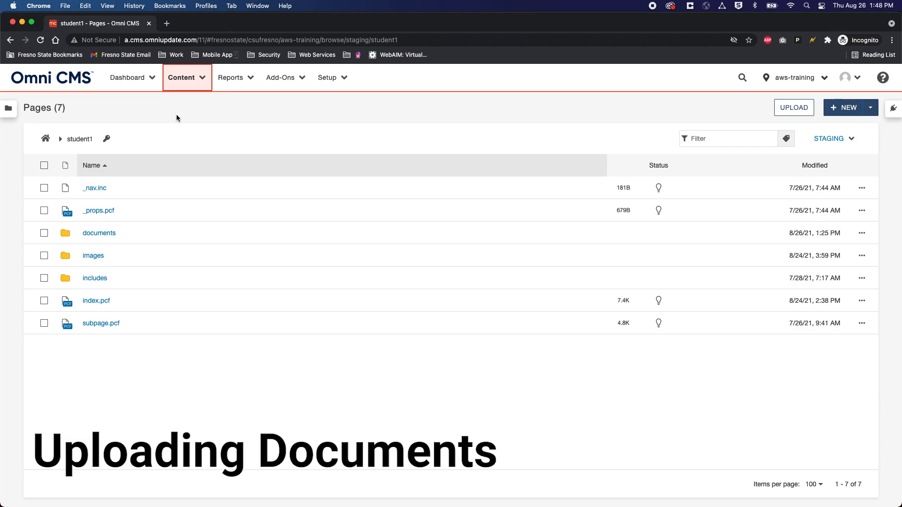
Step: Open the documents folder and add pdf_doc.pdf to the upload list
{"action": "left_click", "coordinate": [105, 232]}
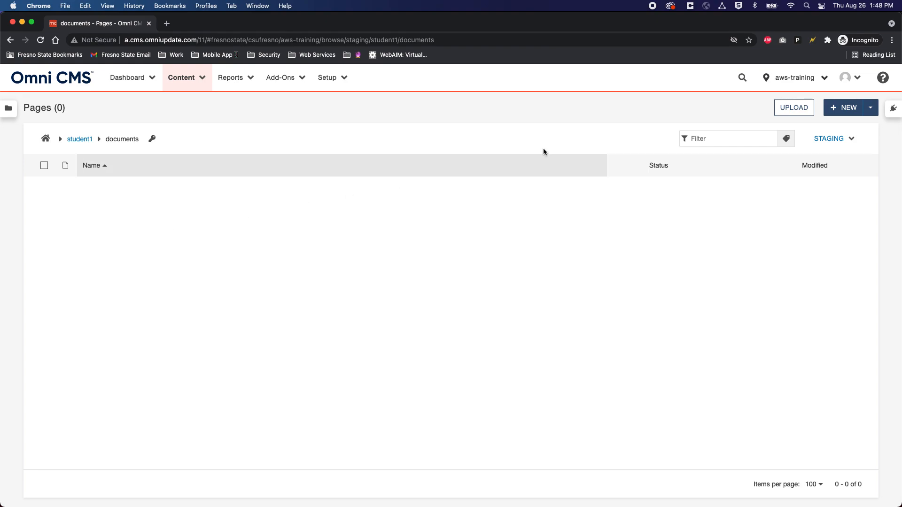
{"action": "left_click", "coordinate": [795, 110]}
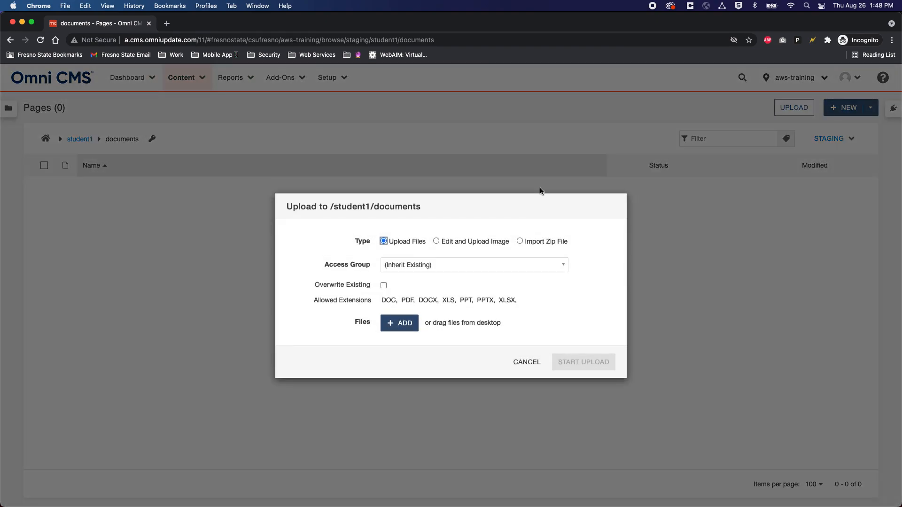
{"action": "left_click", "coordinate": [398, 327]}
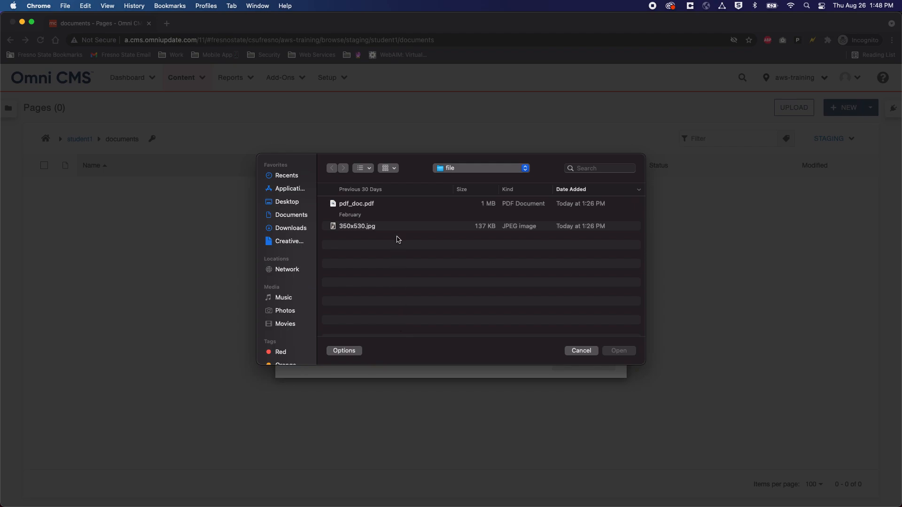
{"action": "left_click", "coordinate": [359, 207]}
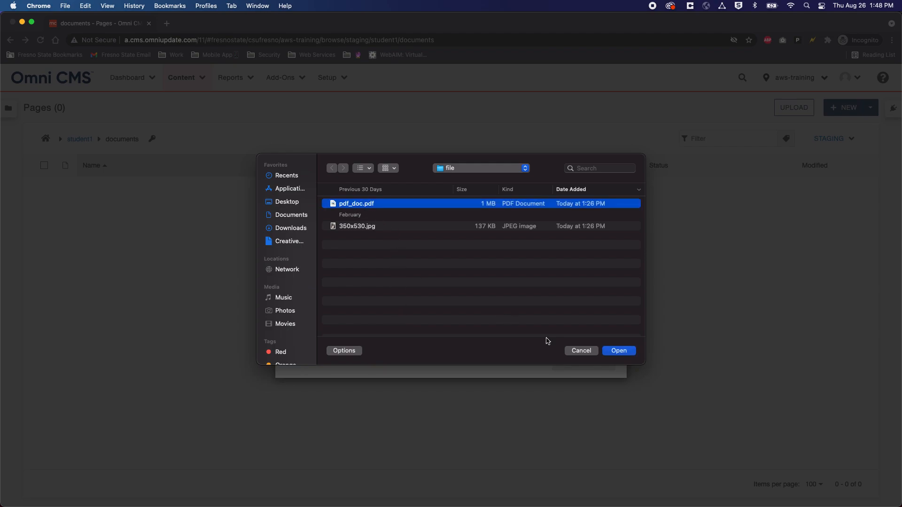
{"action": "left_click", "coordinate": [618, 351]}
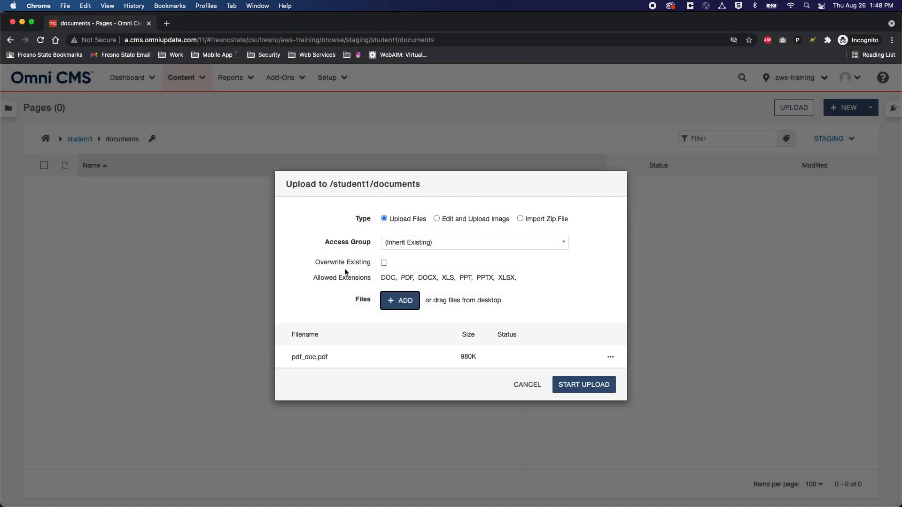
Step: Check the allowed extensions and pdf_doc.pdf entry, then start the upload
{"action": "left_click_drag", "start_coordinate": [313, 277], "coordinate": [547, 284]}
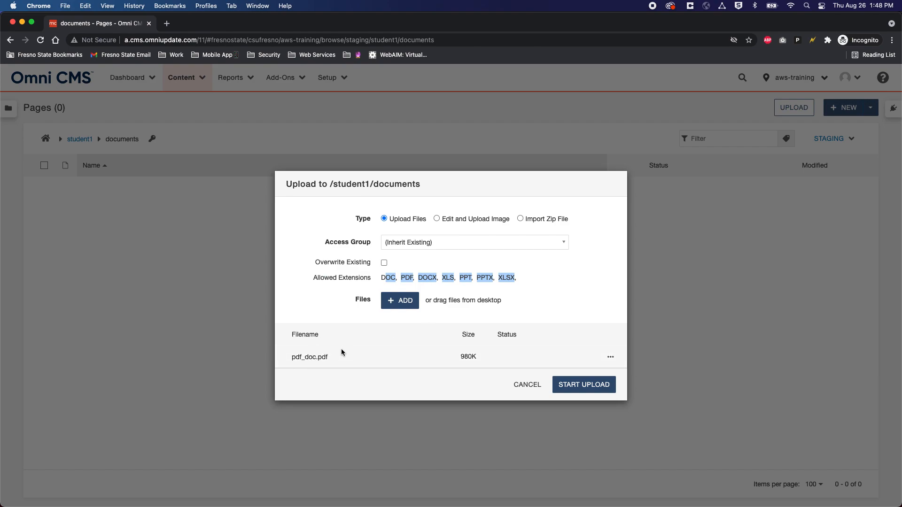
{"action": "left_click", "coordinate": [613, 358]}
{"action": "left_click", "coordinate": [612, 358]}
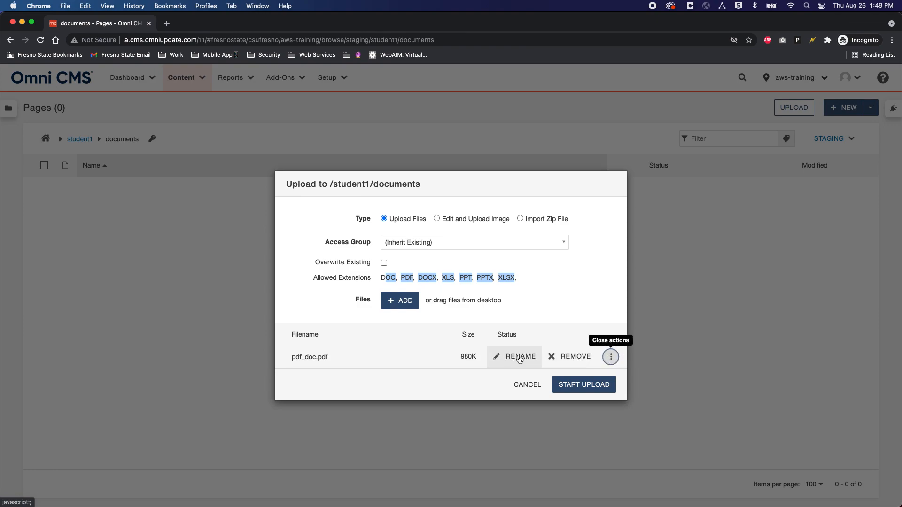
{"action": "left_click", "coordinate": [610, 357]}
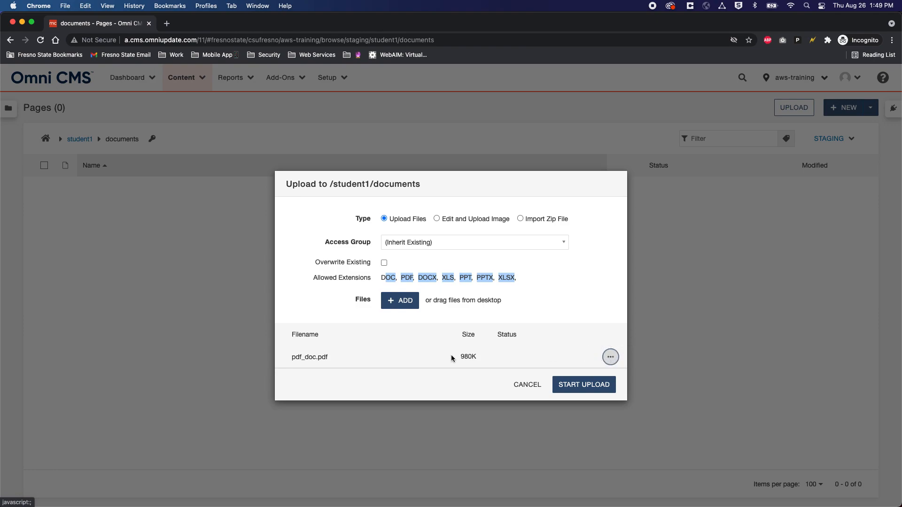
{"action": "left_click", "coordinate": [580, 385]}
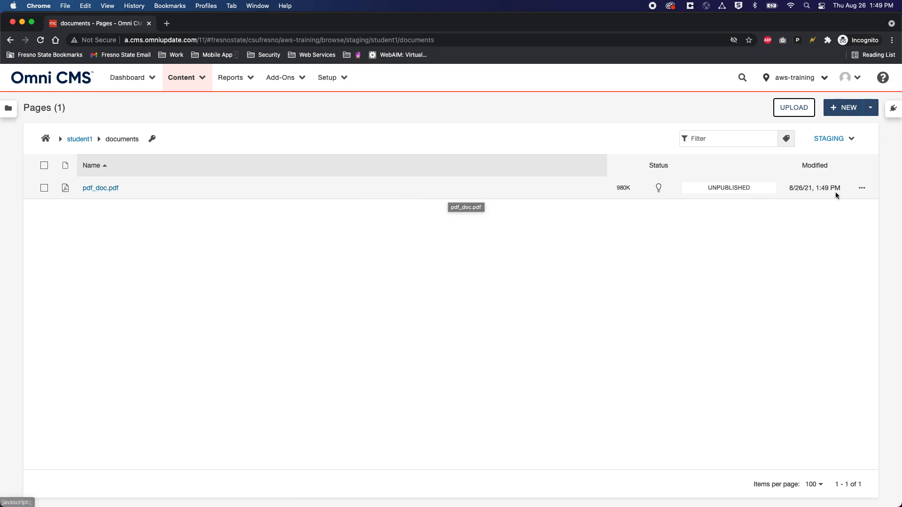
Step: Publish pdf_doc.pdf from its row actions menu and confirm in the publish dialog
{"action": "left_click", "coordinate": [862, 189]}
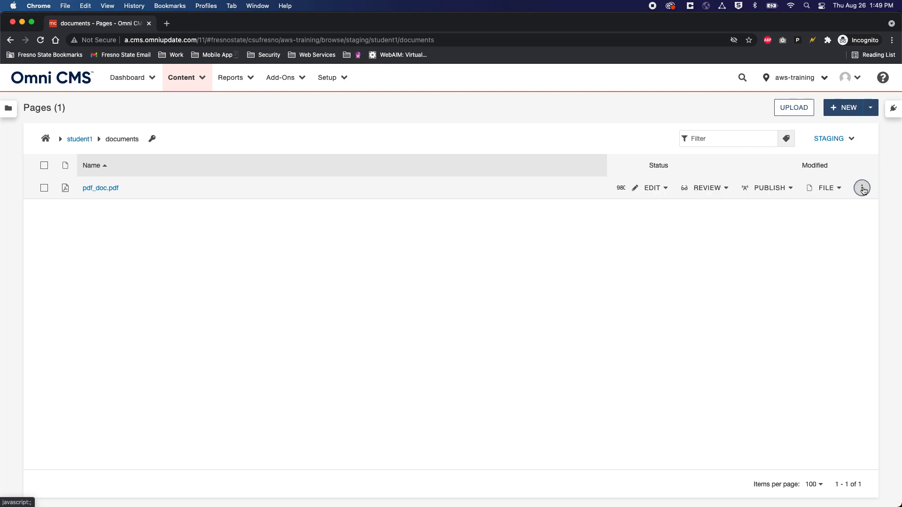
{"action": "left_click", "coordinate": [773, 187]}
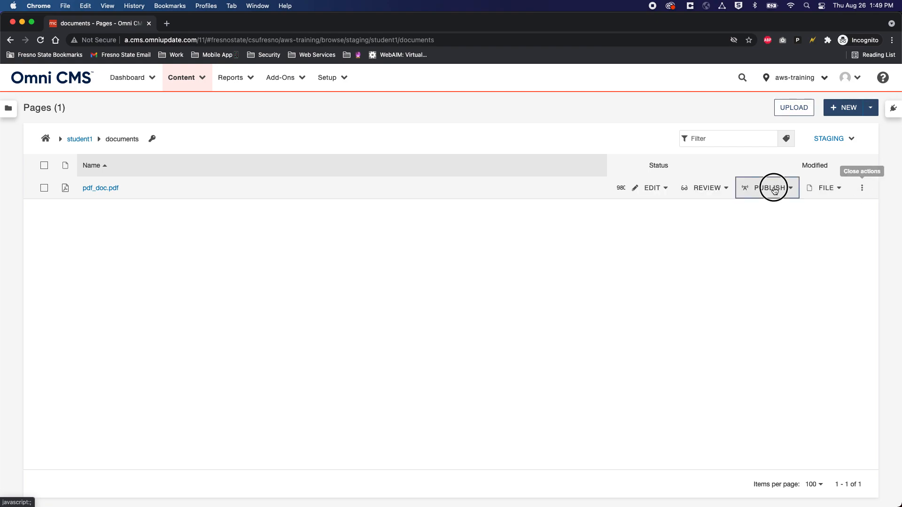
{"action": "left_click", "coordinate": [770, 210]}
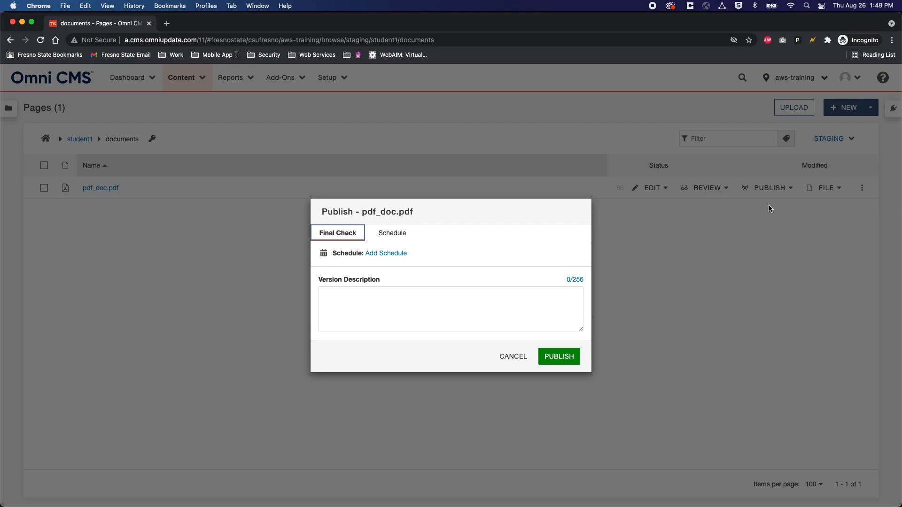
{"action": "left_click", "coordinate": [570, 357]}
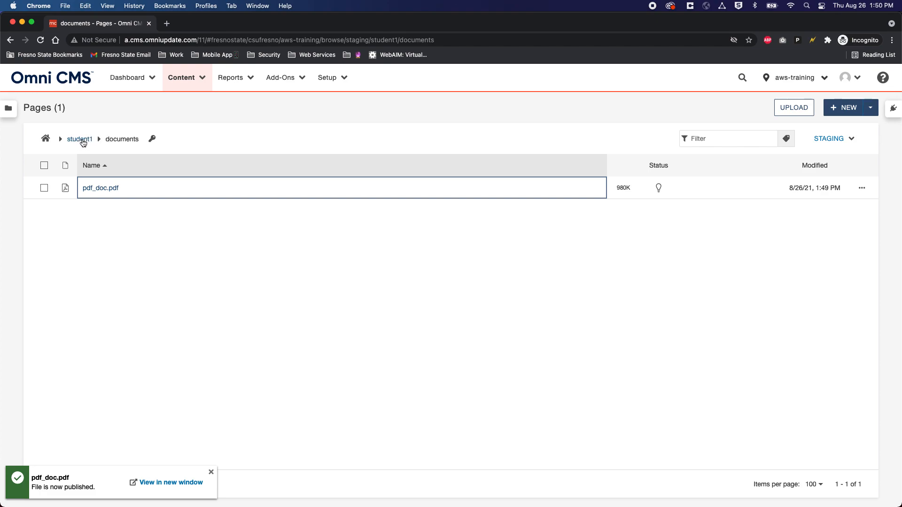
Step: Navigate up to student1 via the breadcrumb and into its images folder
{"action": "left_click", "coordinate": [83, 142]}
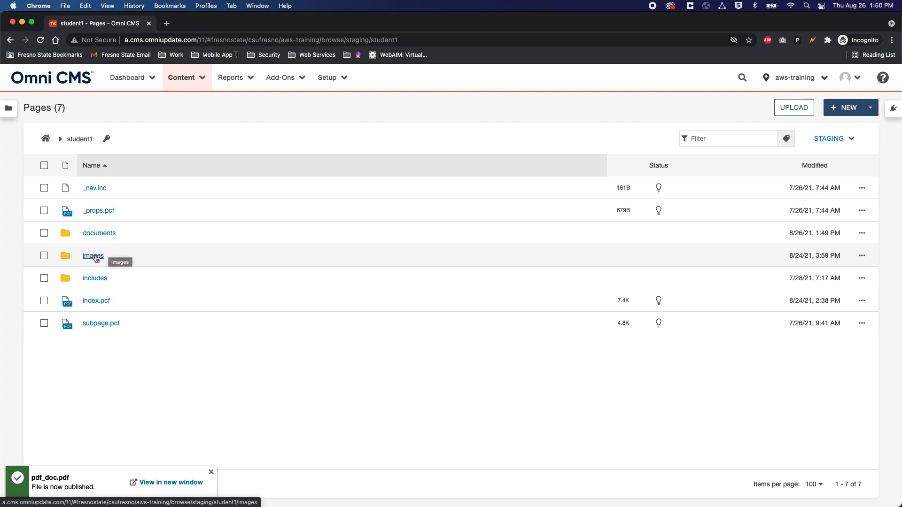
{"action": "left_click", "coordinate": [96, 257]}
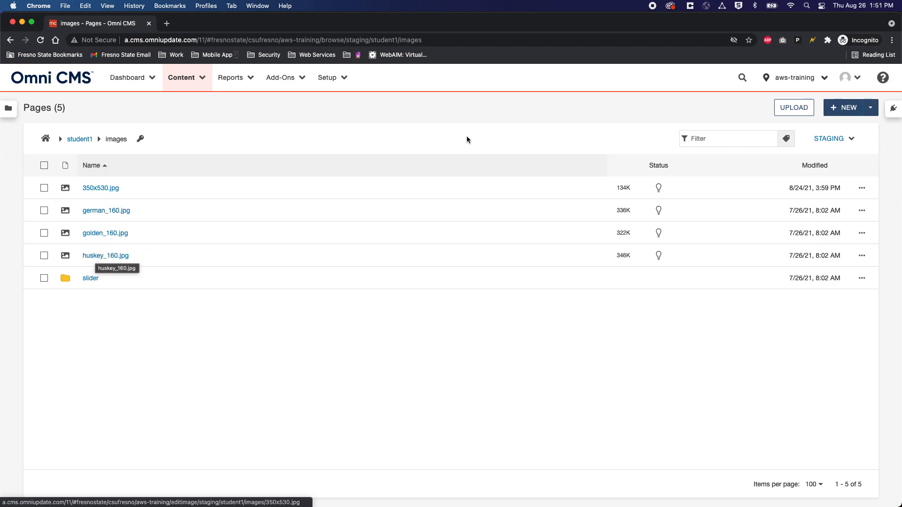
Step: Create a new folder named 'test' inside the images folder
{"action": "left_click", "coordinate": [839, 113]}
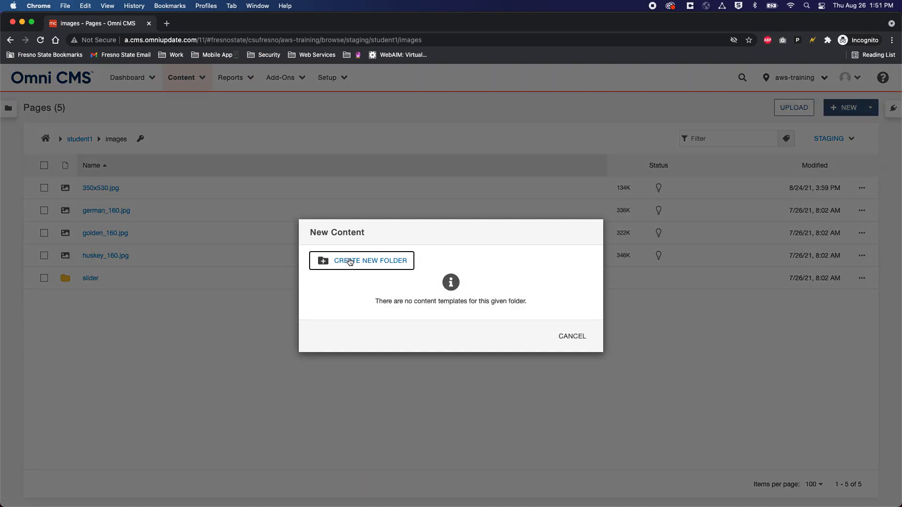
{"action": "left_click", "coordinate": [374, 264]}
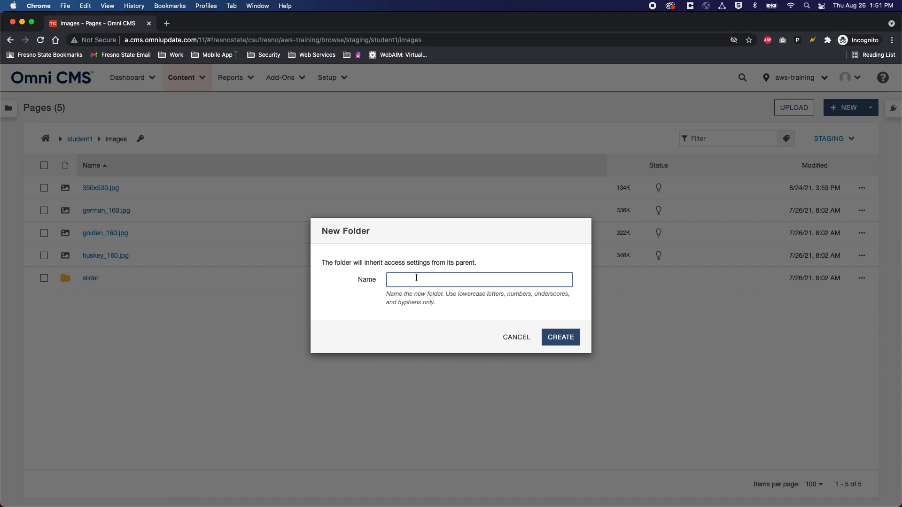
{"action": "type", "text": "test"}
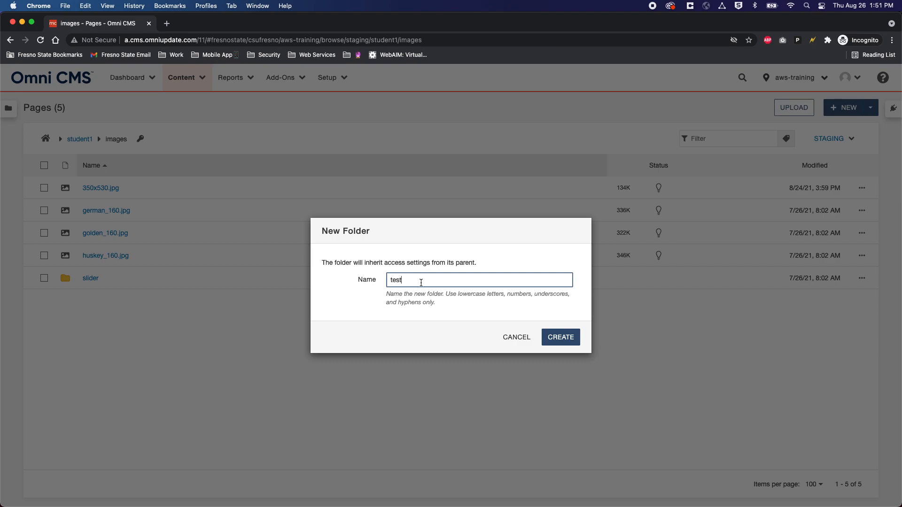
{"action": "left_click", "coordinate": [549, 336]}
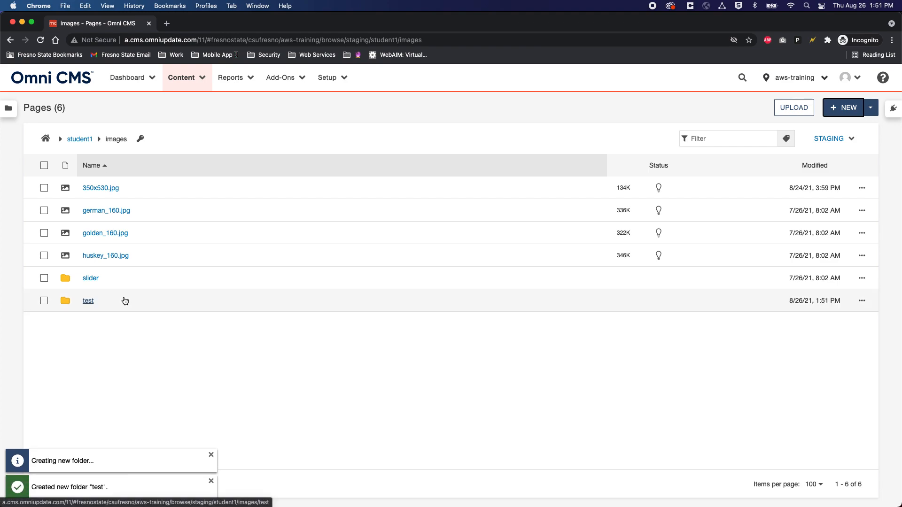
Step: Check the new test folder, return to images, and bring up the upload window
{"action": "left_click", "coordinate": [88, 301]}
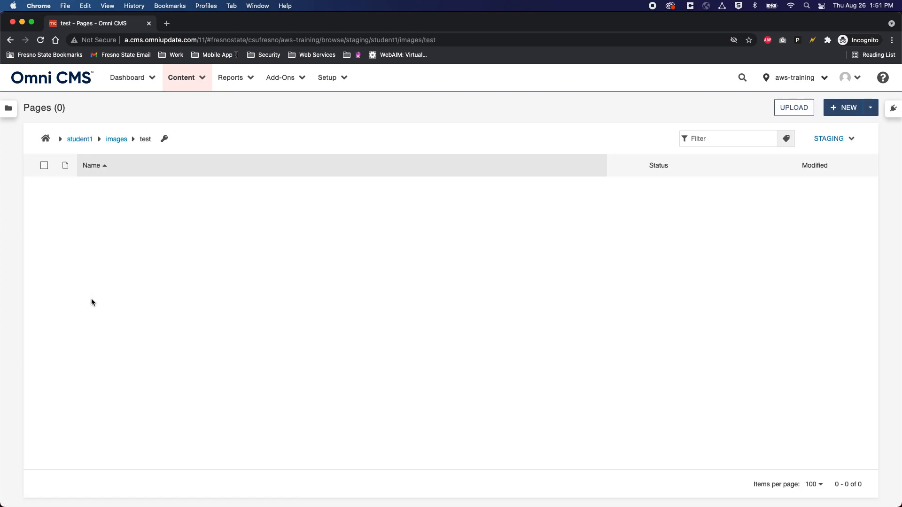
{"action": "left_click", "coordinate": [118, 141]}
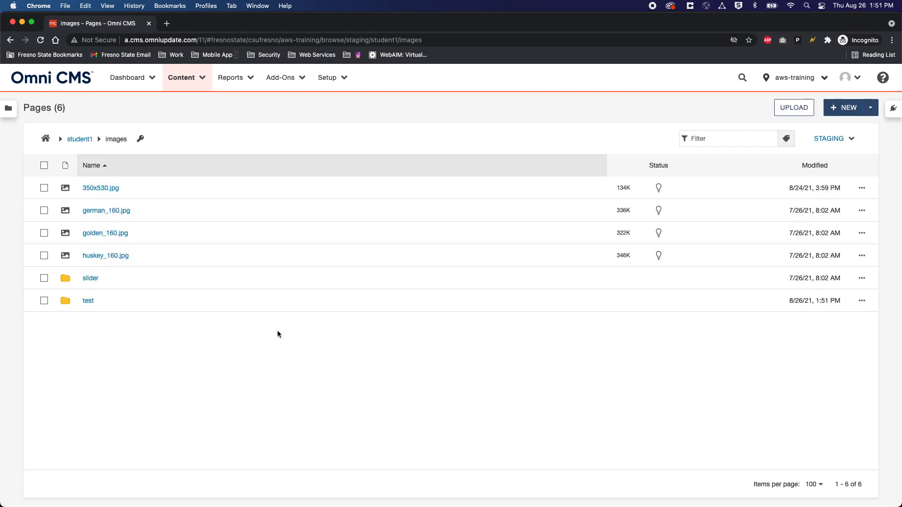
{"action": "left_click", "coordinate": [795, 108]}
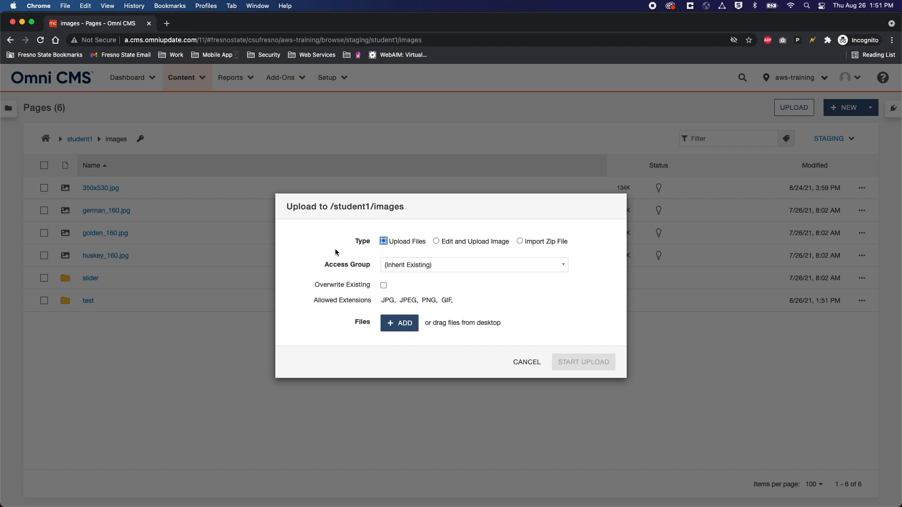
Step: Choose 350x530.jpg from the computer and add it to the upload list
{"action": "left_click", "coordinate": [396, 324]}
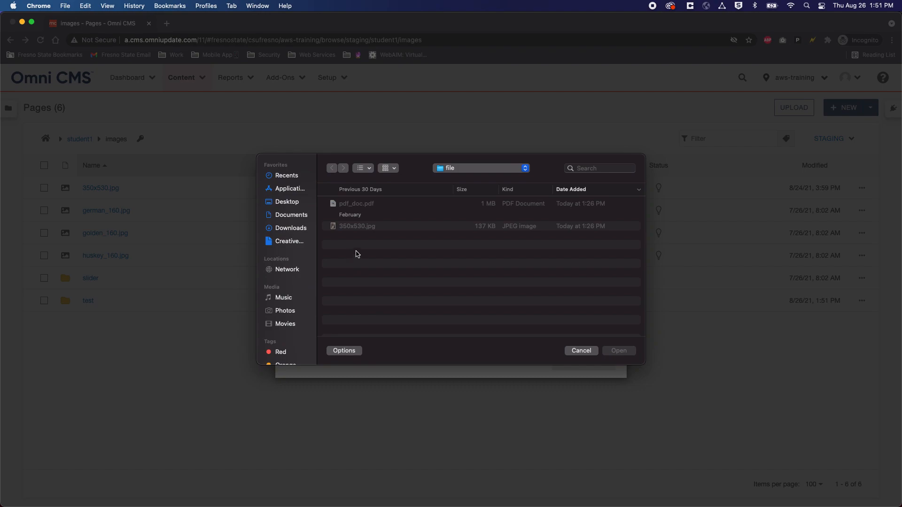
{"action": "left_click", "coordinate": [362, 228]}
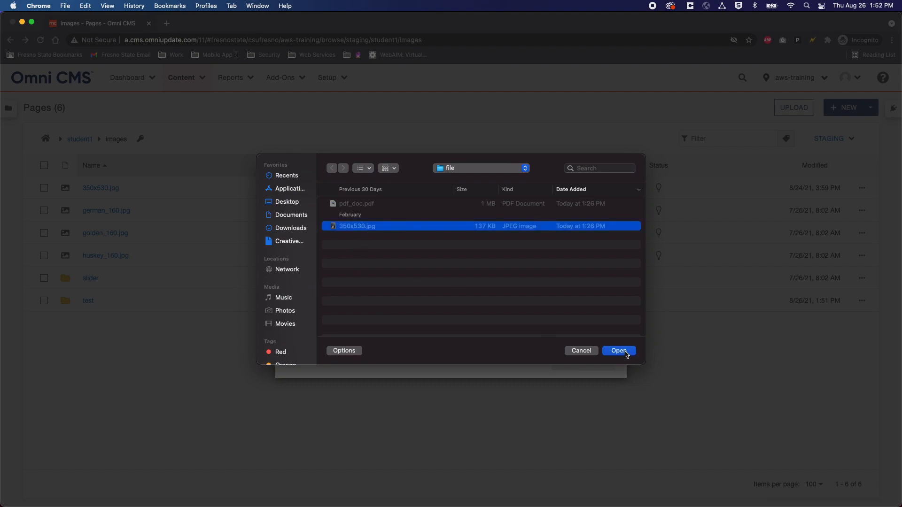
{"action": "left_click", "coordinate": [619, 351]}
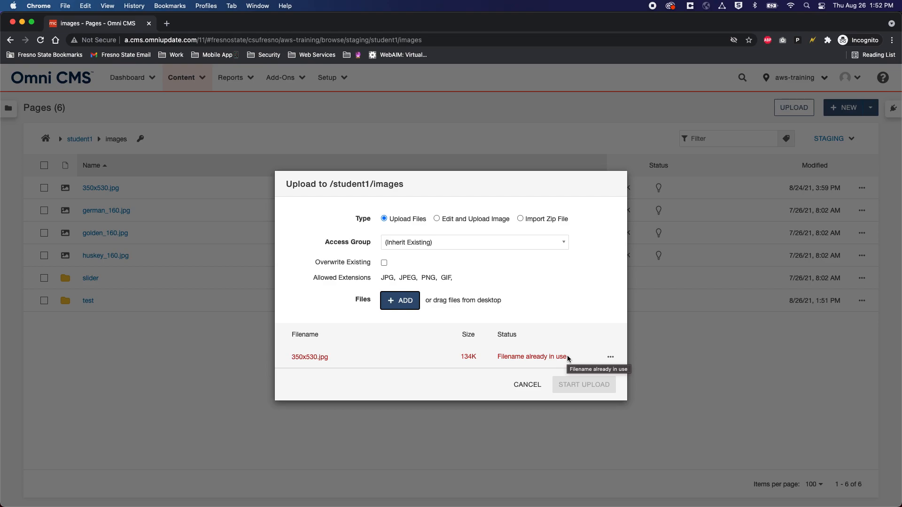
Step: Rename the queued file to 350x530_v2.jpg and start the upload
{"action": "left_click", "coordinate": [613, 358]}
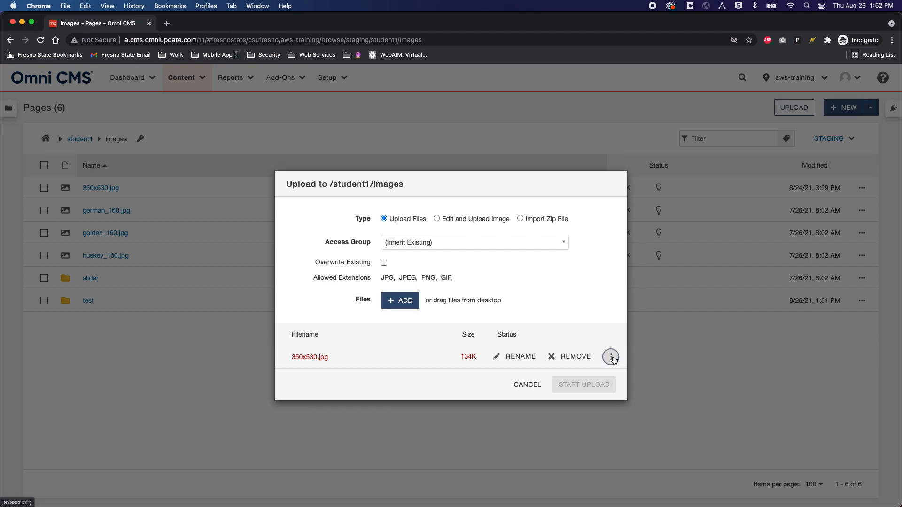
{"action": "left_click", "coordinate": [528, 356]}
{"action": "left_click", "coordinate": [315, 357]}
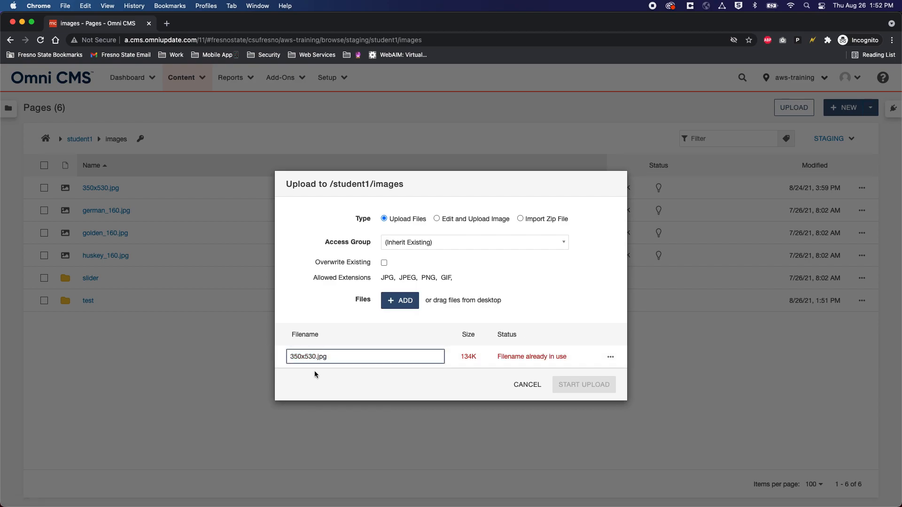
{"action": "type", "text": "_v2"}
{"action": "left_click", "coordinate": [411, 378]}
{"action": "left_click", "coordinate": [596, 386]}
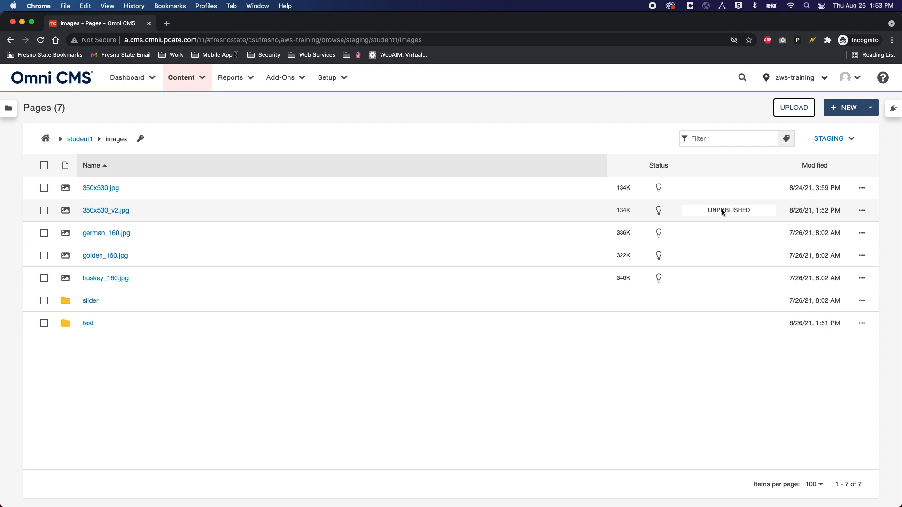
Step: Publish 350x530_v2.jpg through its row actions Publish menu and confirm the dialog
{"action": "left_click", "coordinate": [863, 211]}
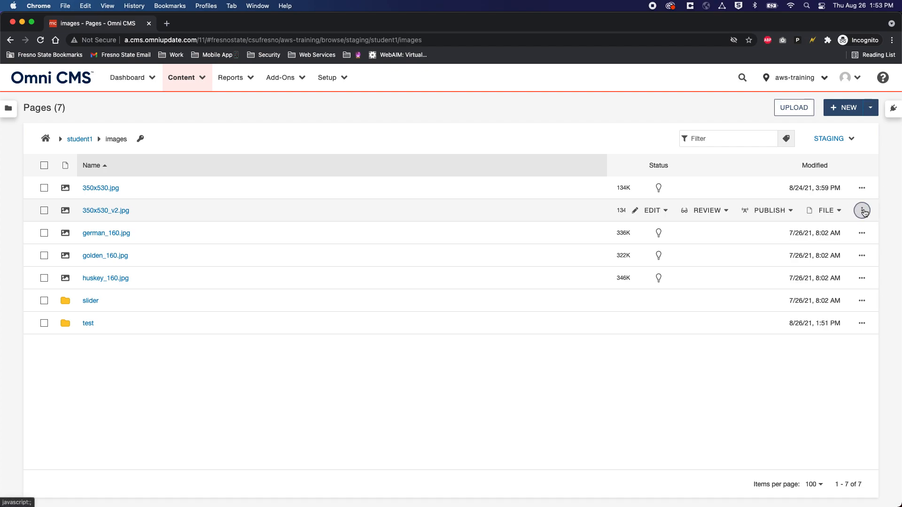
{"action": "left_click", "coordinate": [771, 211]}
{"action": "left_click", "coordinate": [764, 235]}
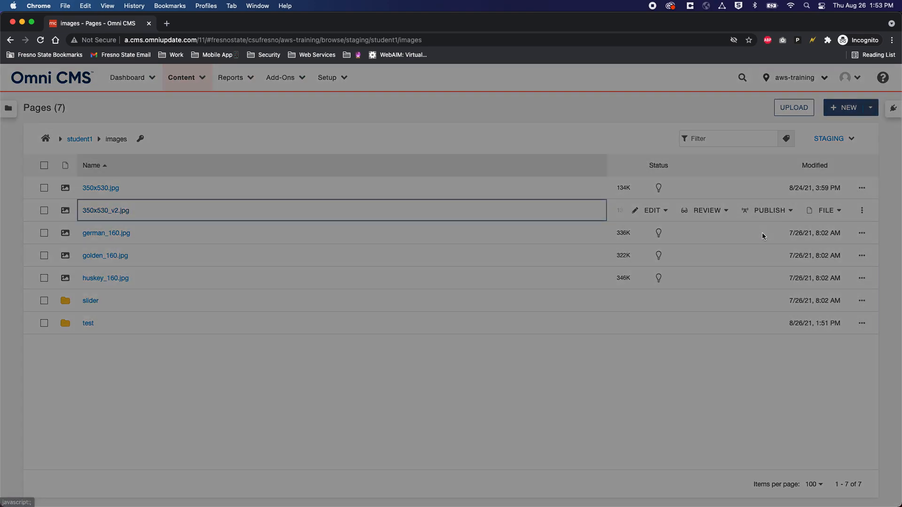
{"action": "left_click", "coordinate": [561, 357]}
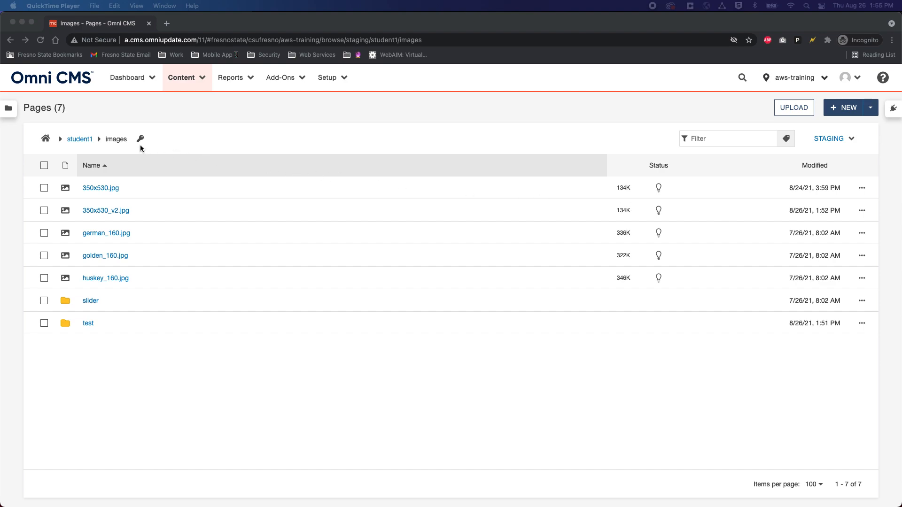
Step: Return to the student1 folder via the breadcrumb and bring up index.pcf
{"action": "left_click", "coordinate": [79, 141]}
{"action": "left_click", "coordinate": [79, 140]}
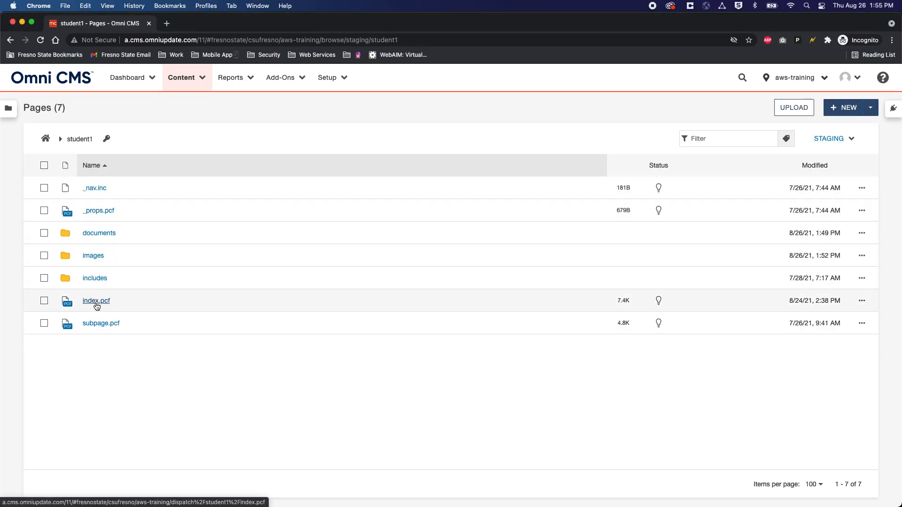
{"action": "left_click", "coordinate": [95, 305]}
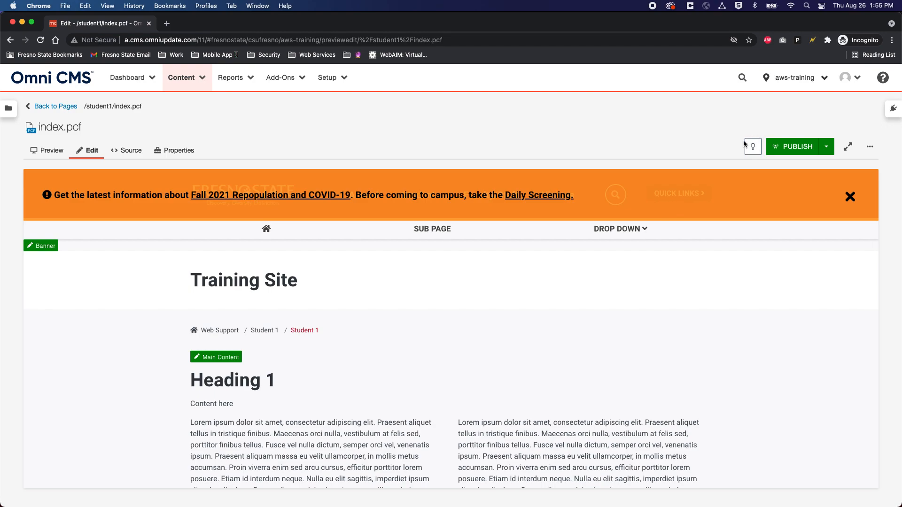
Step: Check out index.pcf, scroll through its Preview, then return to the Edit view
{"action": "left_click", "coordinate": [753, 146]}
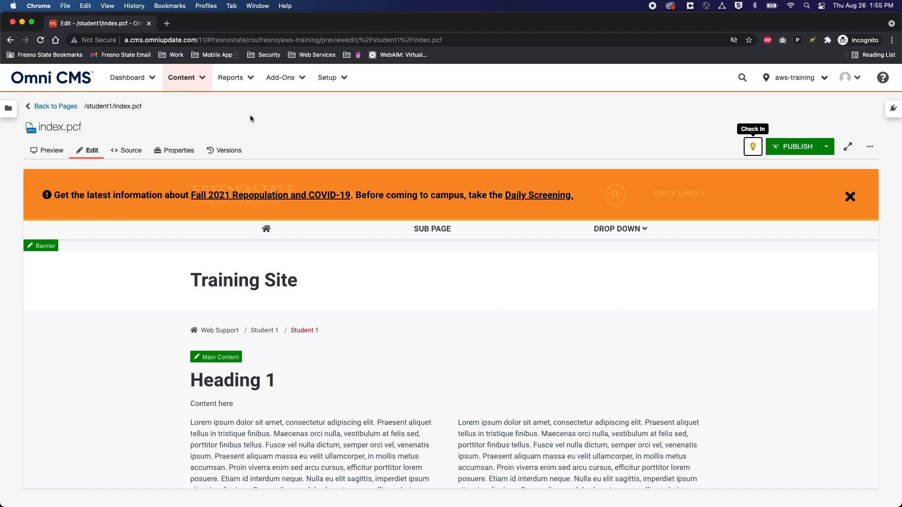
{"action": "left_click", "coordinate": [46, 152]}
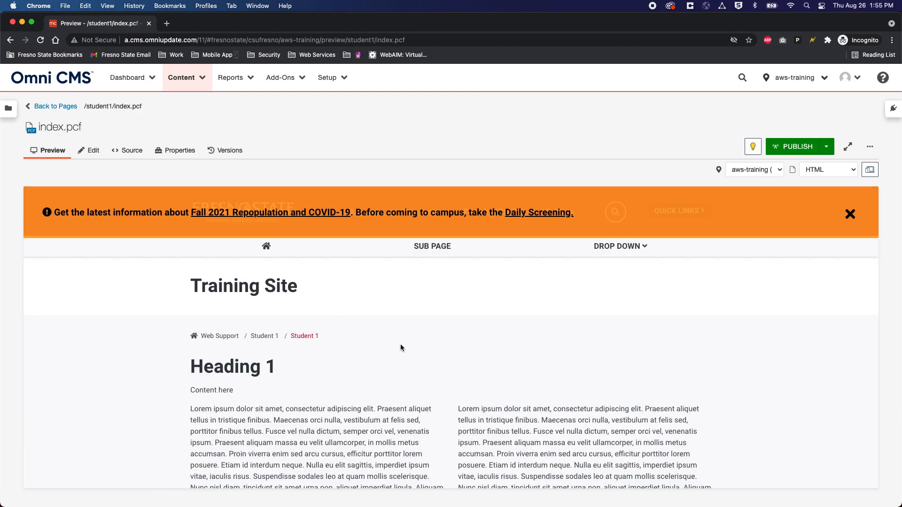
{"action": "scroll", "coordinate": [400, 348], "scroll_direction": "down", "scroll_amount": 10}
{"action": "scroll", "coordinate": [401, 345], "scroll_direction": "up", "scroll_amount": 10}
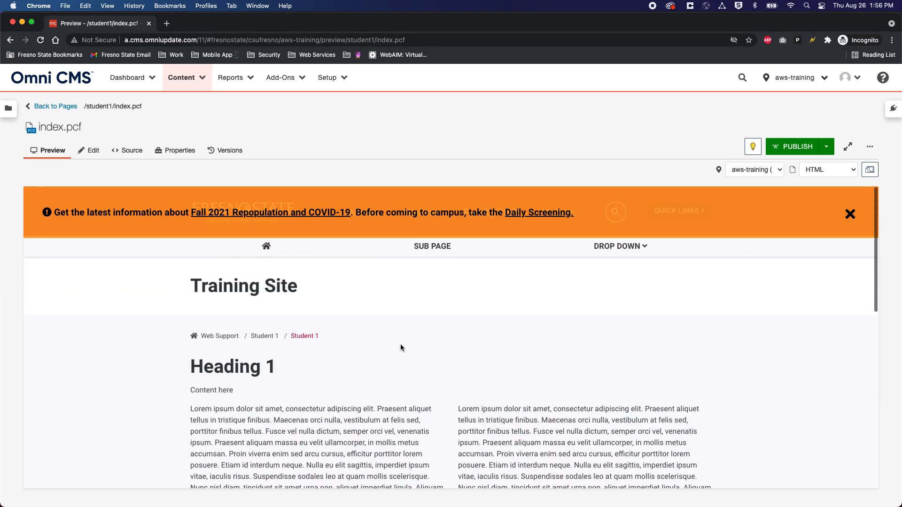
{"action": "scroll", "coordinate": [401, 344], "scroll_direction": "down", "scroll_amount": 5}
{"action": "scroll", "coordinate": [401, 344], "scroll_direction": "up", "scroll_amount": 5}
{"action": "left_click", "coordinate": [93, 154]}
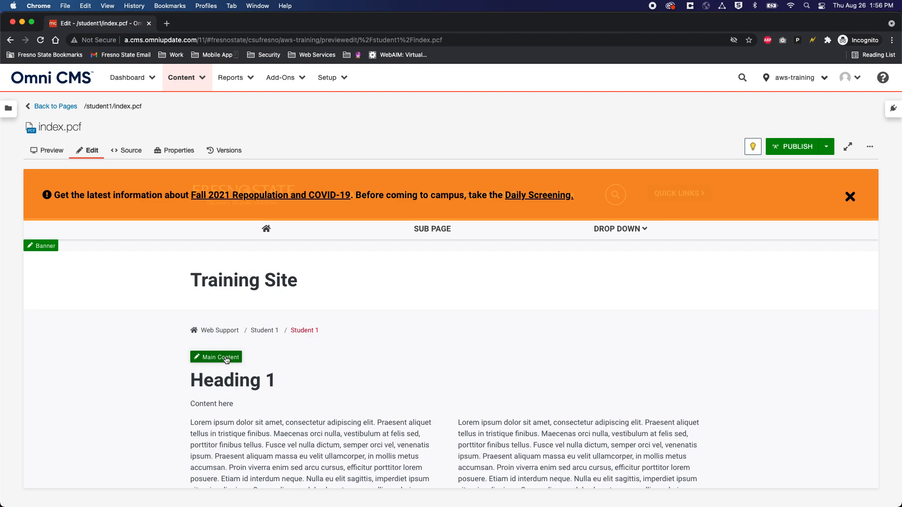
Step: Review index.pcf Properties: Title, Metadata and the 'Student 1' Breadcrumb field
{"action": "left_click", "coordinate": [178, 151]}
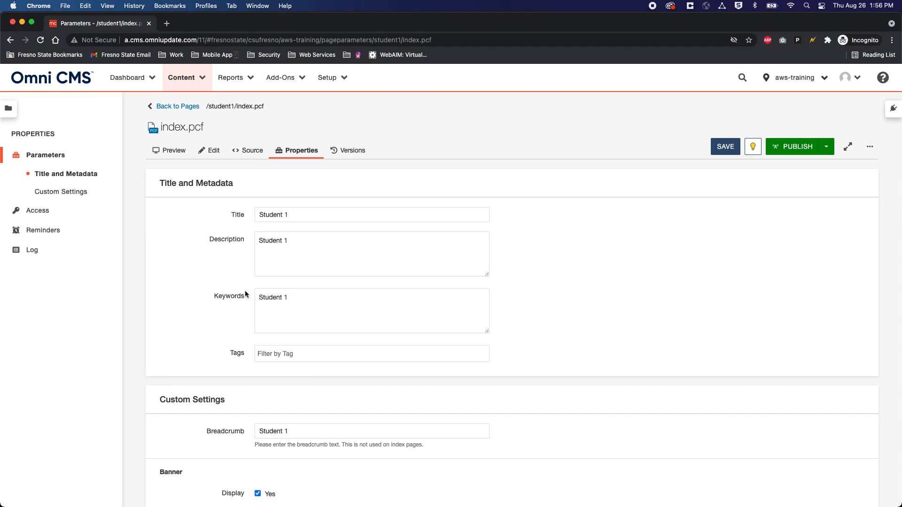
{"action": "scroll", "coordinate": [214, 280], "scroll_direction": "down", "scroll_amount": 5}
{"action": "scroll", "coordinate": [215, 281], "scroll_direction": "down", "scroll_amount": 2}
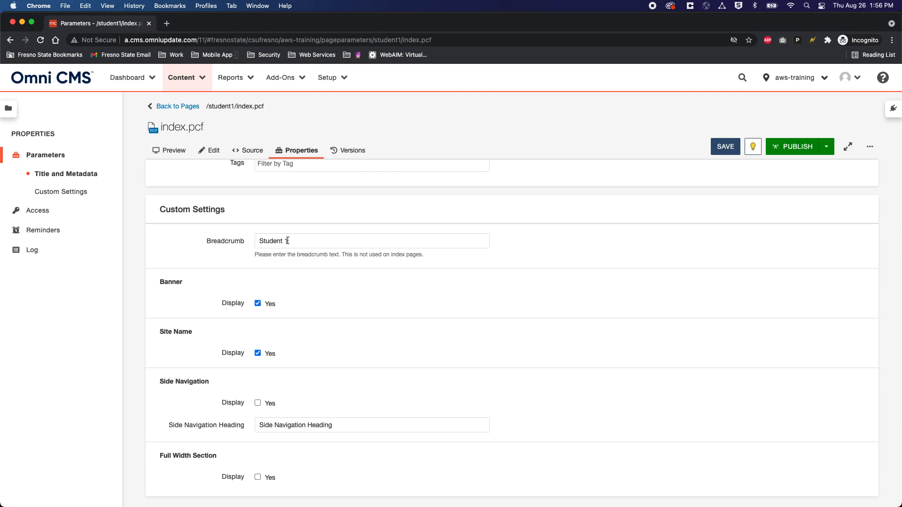
{"action": "key", "text": "BackSpace"}
{"action": "left_click_drag", "start_coordinate": [294, 241], "coordinate": [253, 241]}
{"action": "left_click", "coordinate": [224, 245]}
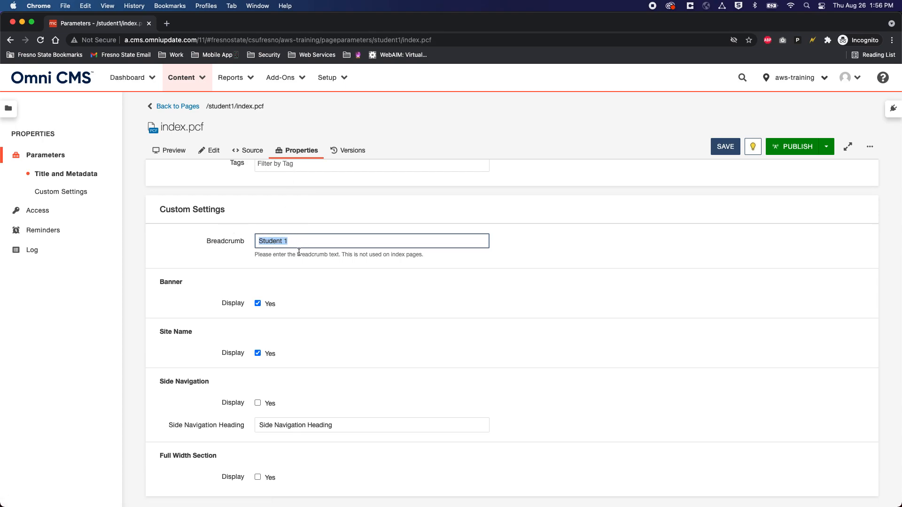
{"action": "scroll", "coordinate": [289, 254], "scroll_direction": "up", "scroll_amount": 2}
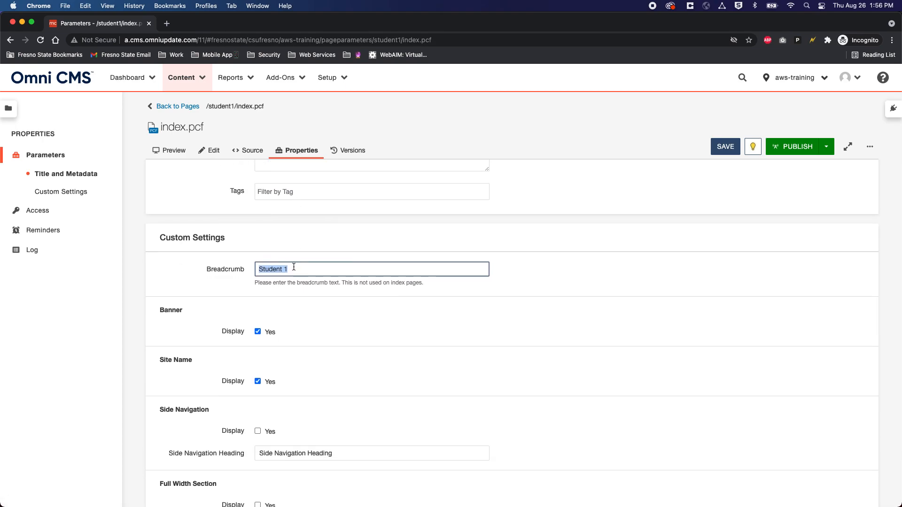
{"action": "scroll", "coordinate": [294, 267], "scroll_direction": "up", "scroll_amount": 5}
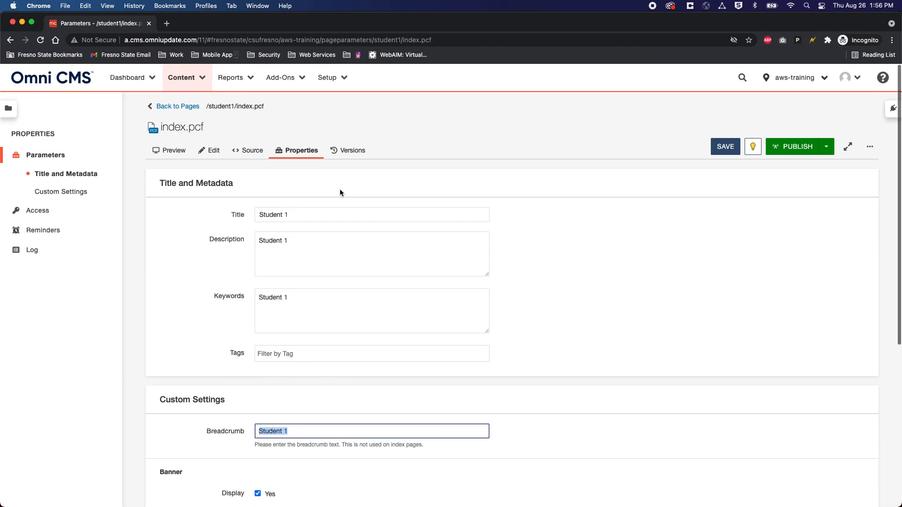
Step: Show index.pcf's Versions history, version 5's actions, and who saved live version 8
{"action": "left_click", "coordinate": [352, 152]}
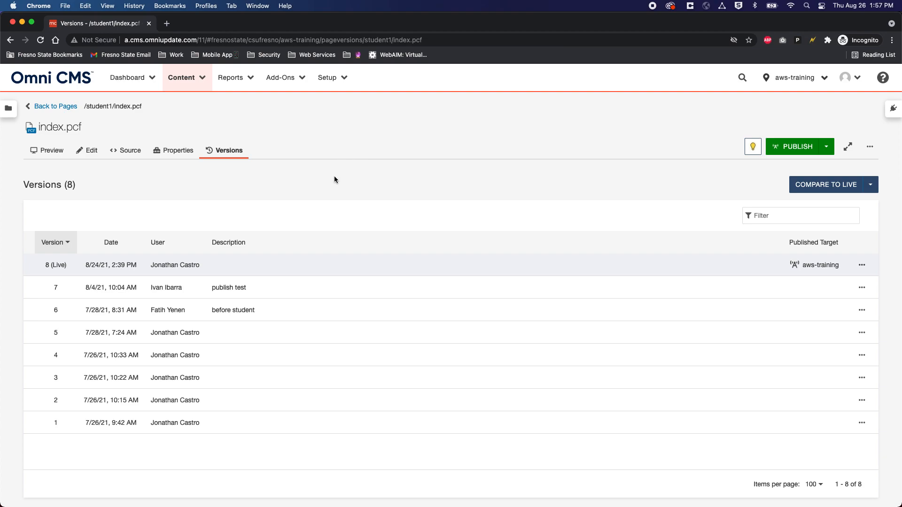
{"action": "left_click", "coordinate": [862, 333]}
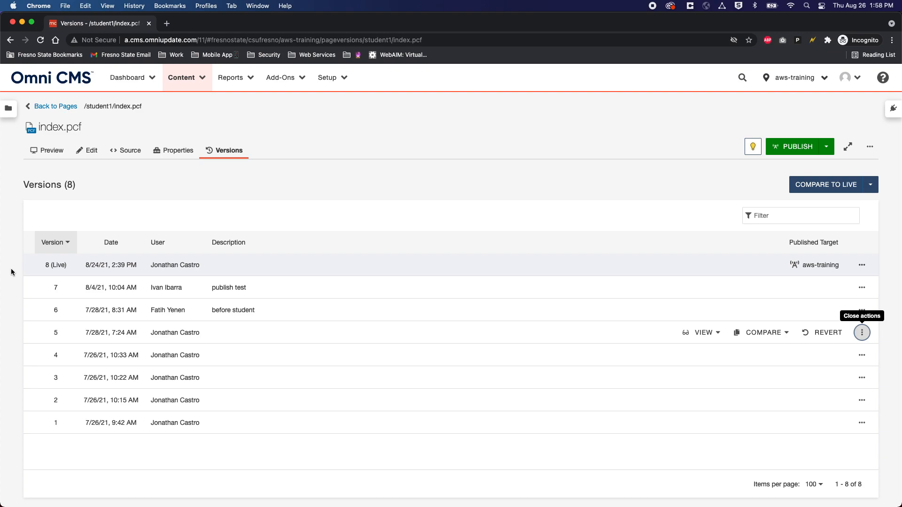
{"action": "left_click", "coordinate": [55, 264]}
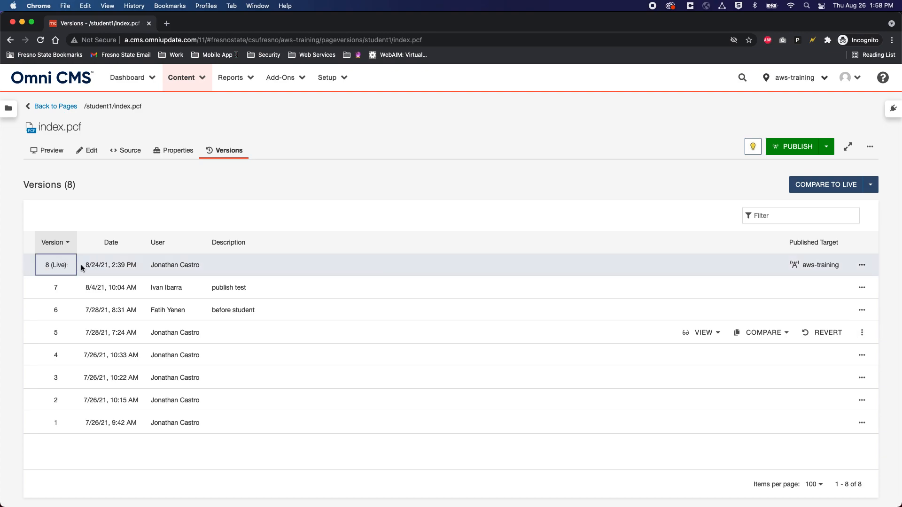
{"action": "left_click_drag", "start_coordinate": [151, 266], "coordinate": [234, 267]}
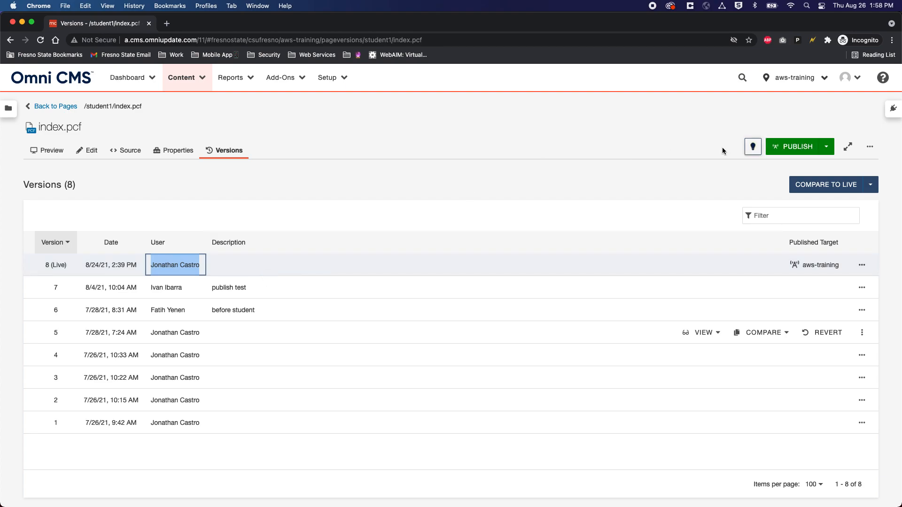
{"action": "left_click", "coordinate": [870, 148]}
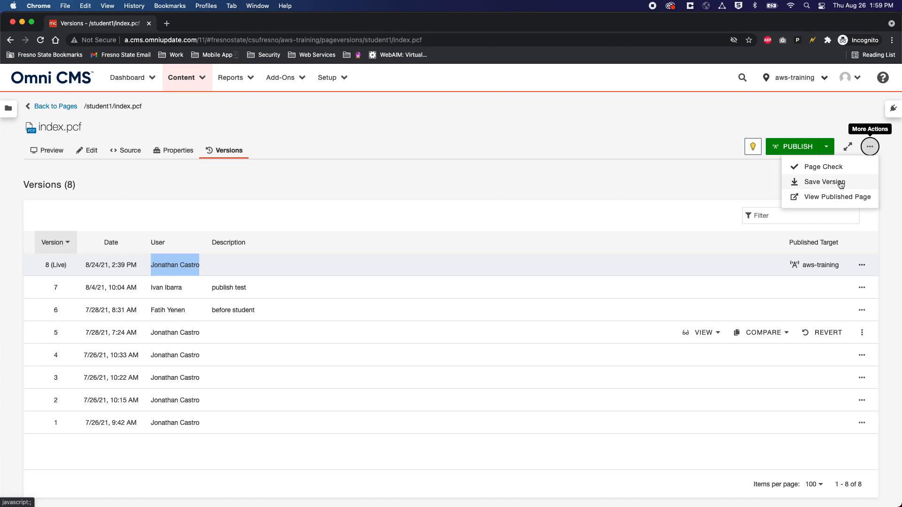
{"action": "left_click", "coordinate": [841, 183]}
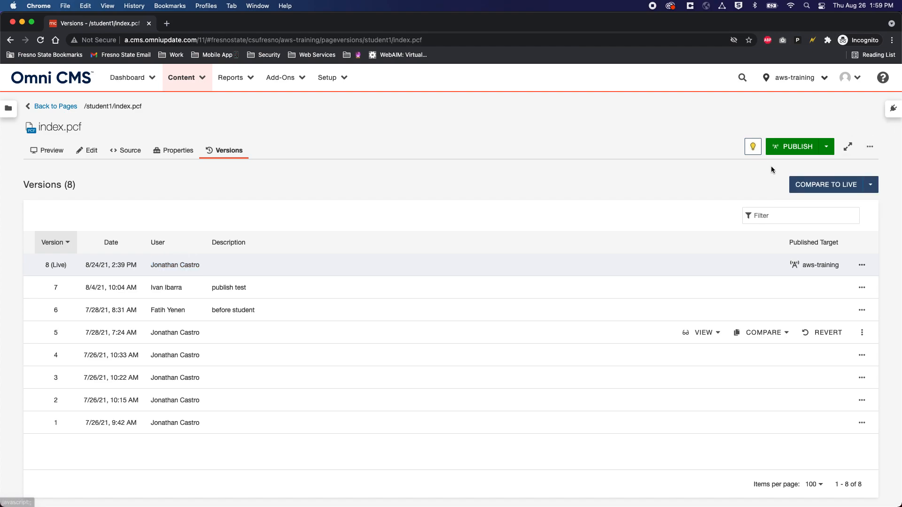
Step: Cancel out of the Schedule publish dialog and return to editing index.pcf
{"action": "left_click", "coordinate": [826, 148]}
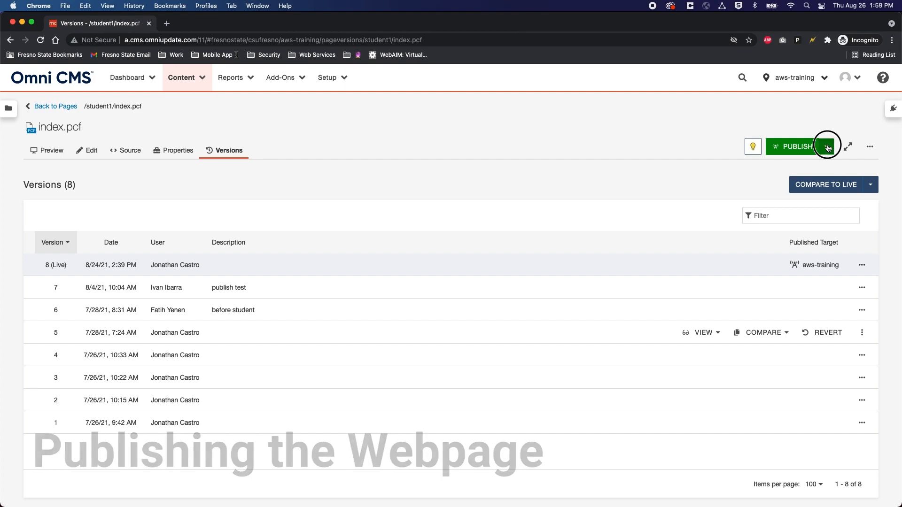
{"action": "left_click", "coordinate": [787, 168]}
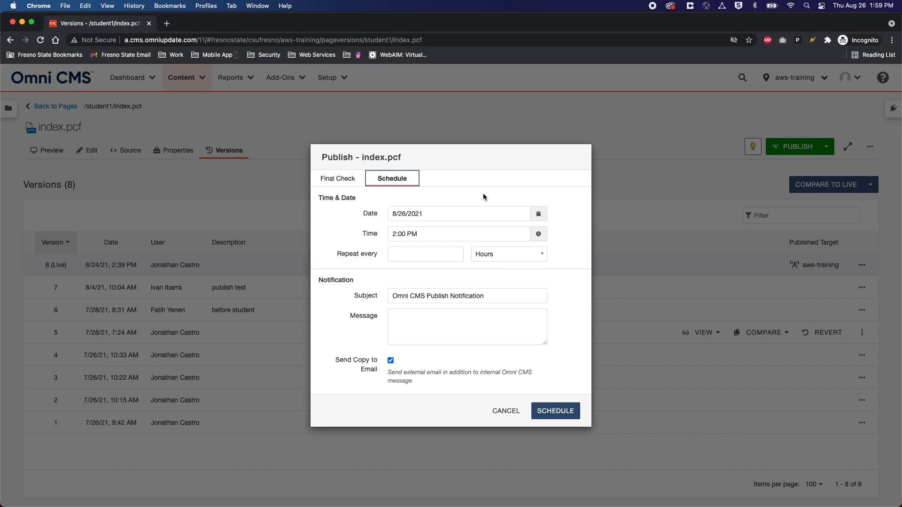
{"action": "left_click", "coordinate": [506, 412]}
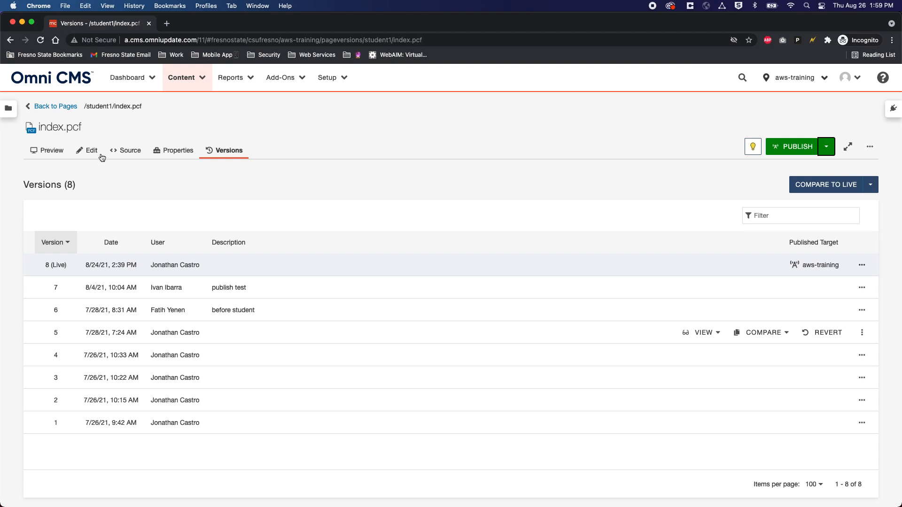
{"action": "left_click", "coordinate": [101, 157]}
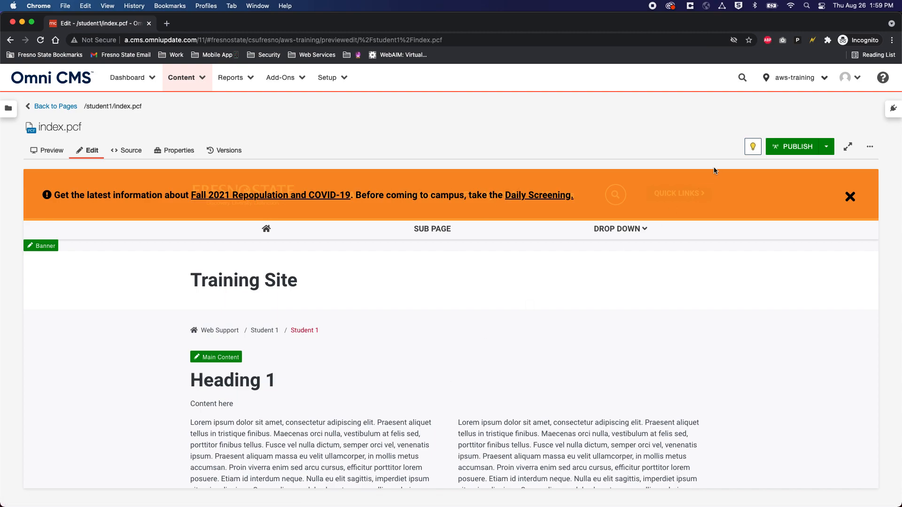
Step: Publish index.pcf with a version description about the change going live, then view the live page in a new tab
{"action": "left_click", "coordinate": [793, 147]}
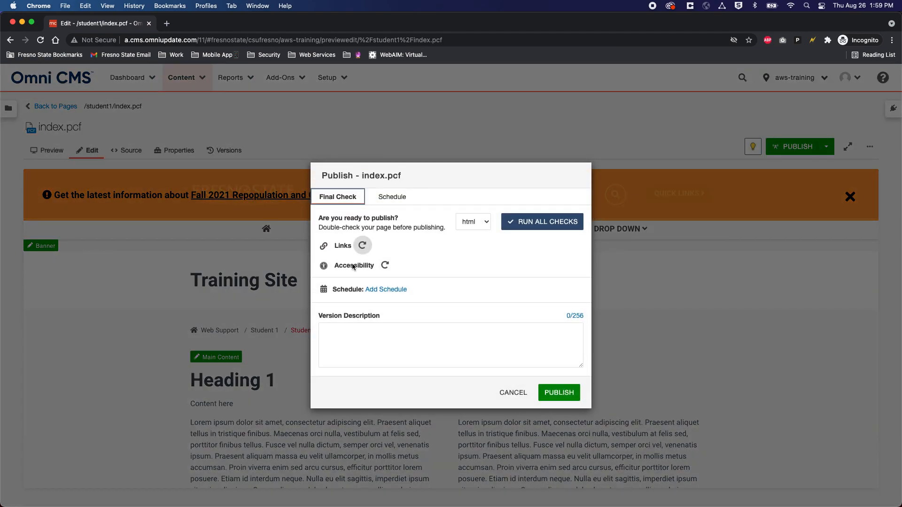
{"action": "left_click", "coordinate": [374, 335]}
{"action": "type", "text": "Jo"}
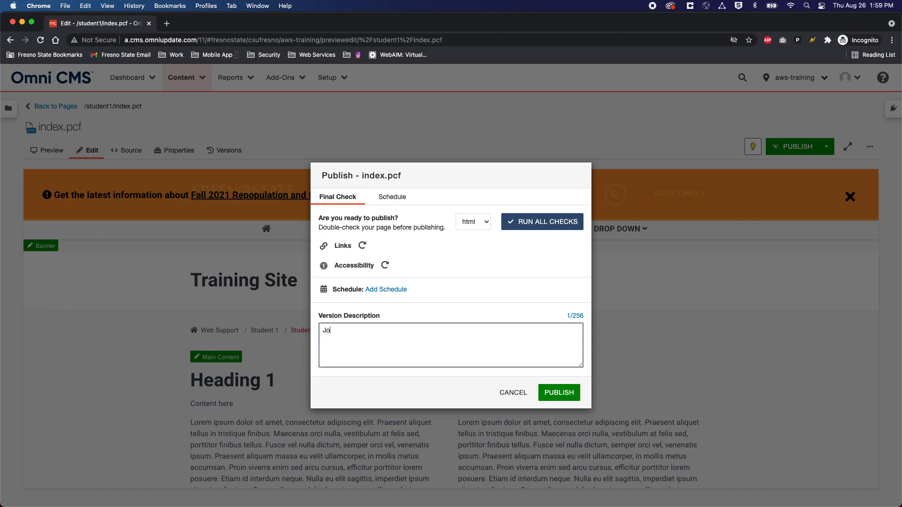
{"action": "type", "text": "nathan made a change and went live."}
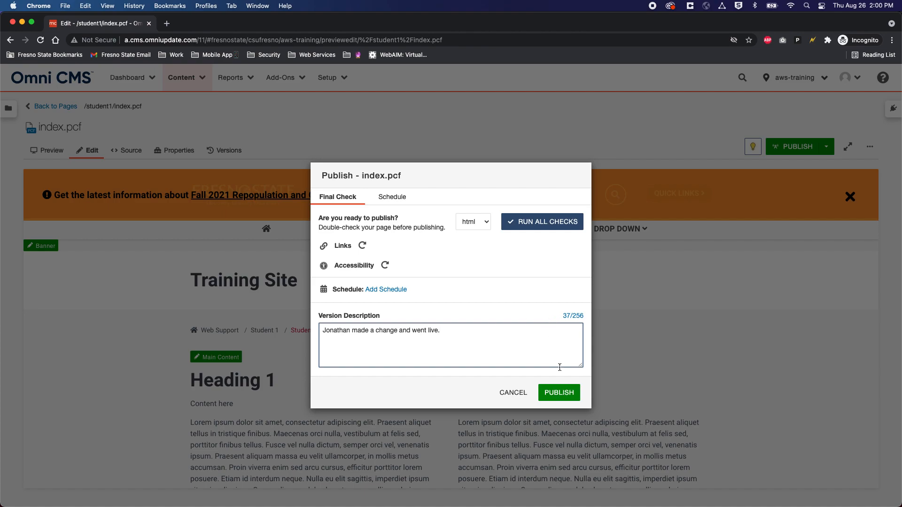
{"action": "left_click", "coordinate": [559, 393]}
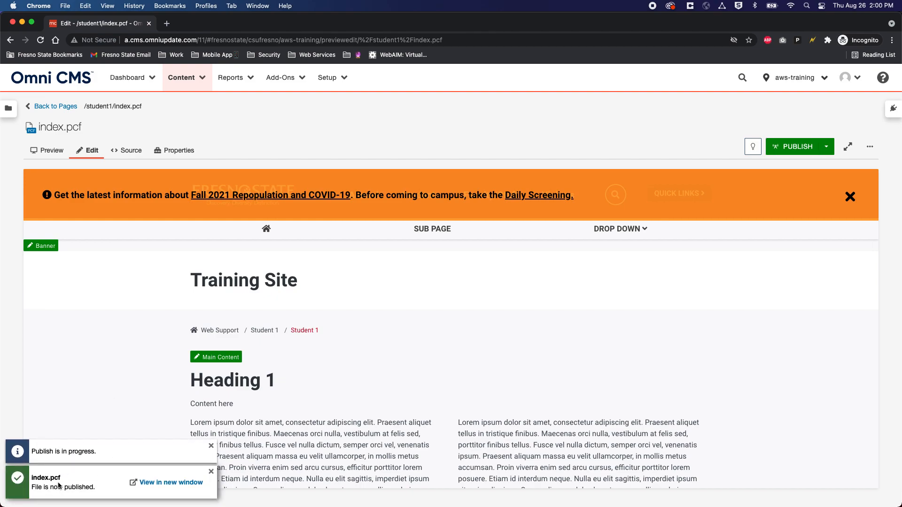
{"action": "left_click", "coordinate": [156, 483]}
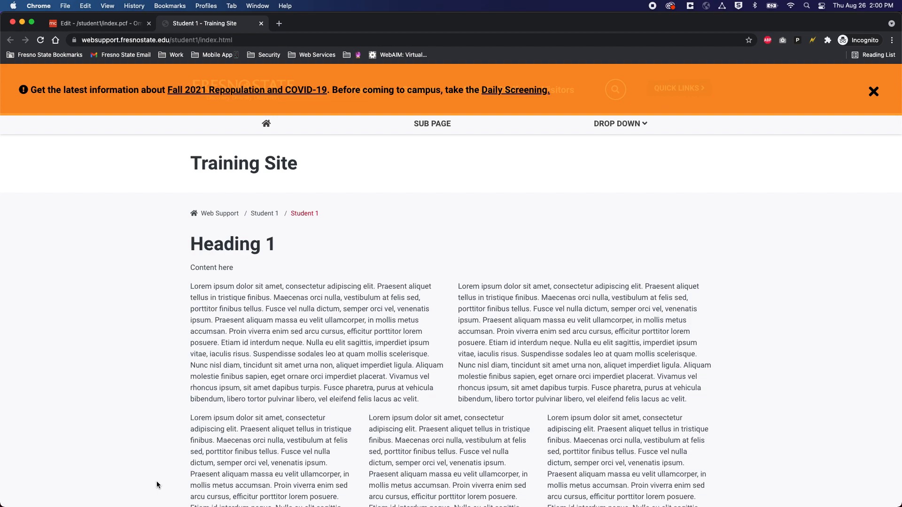
Step: Close the 'Student 1 - Training Site' tab to return to the index.pcf editor
{"action": "left_click", "coordinate": [261, 24]}
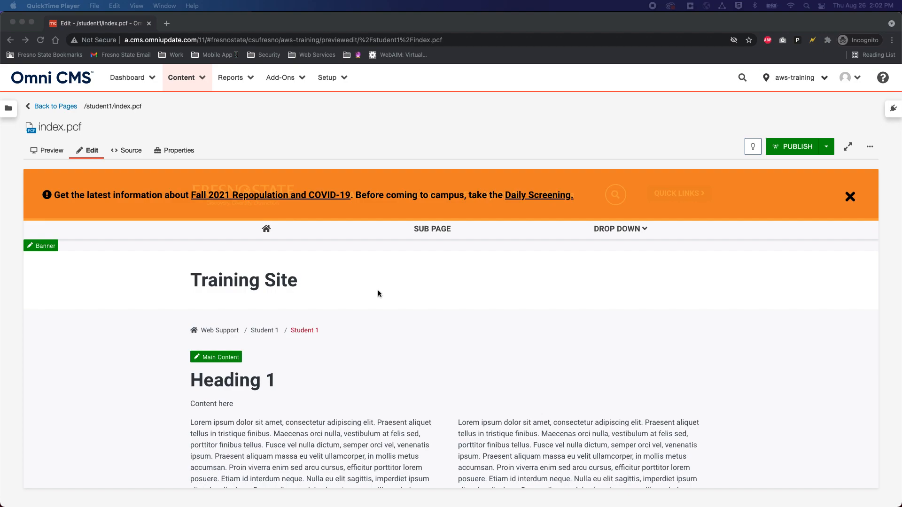
Step: Open index.pcf's Main Content region in the WYSIWYG editor and review its Heading 1 and lorem ipsum columns
{"action": "left_click", "coordinate": [89, 149]}
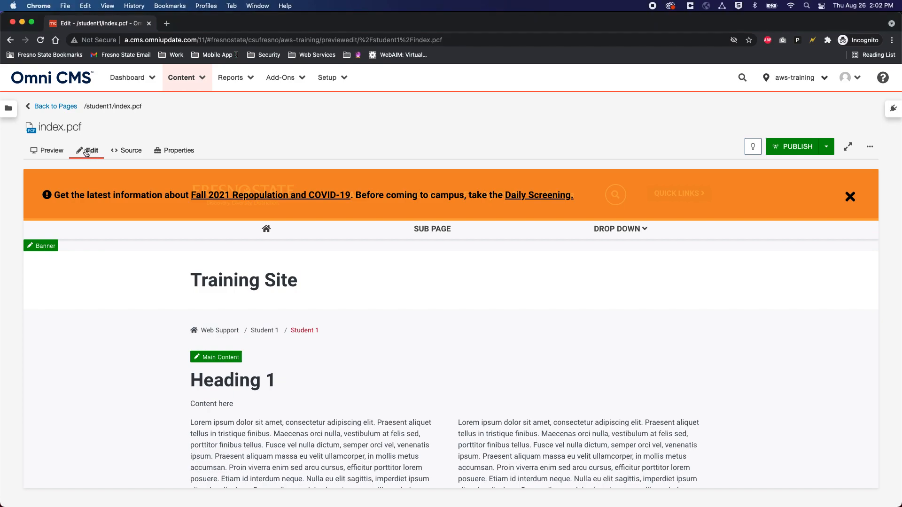
{"action": "left_click", "coordinate": [225, 360]}
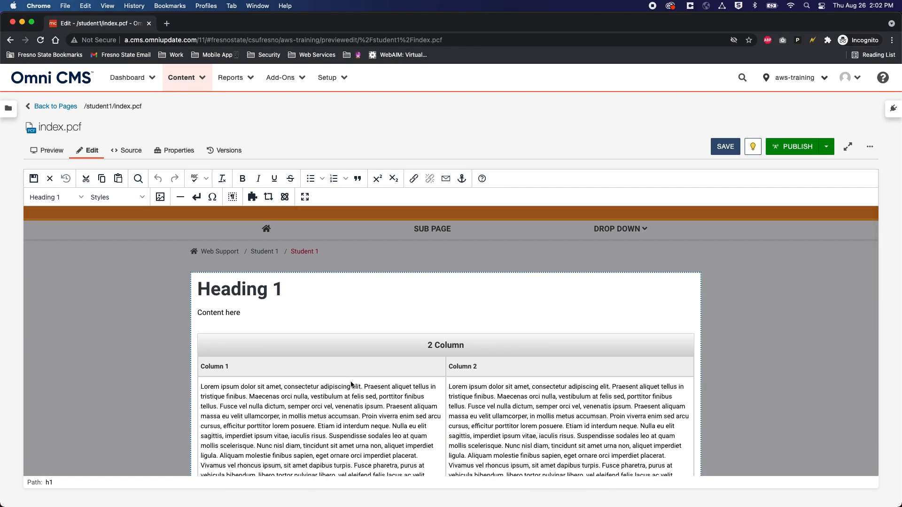
{"action": "scroll", "coordinate": [351, 384], "scroll_direction": "down", "scroll_amount": 3}
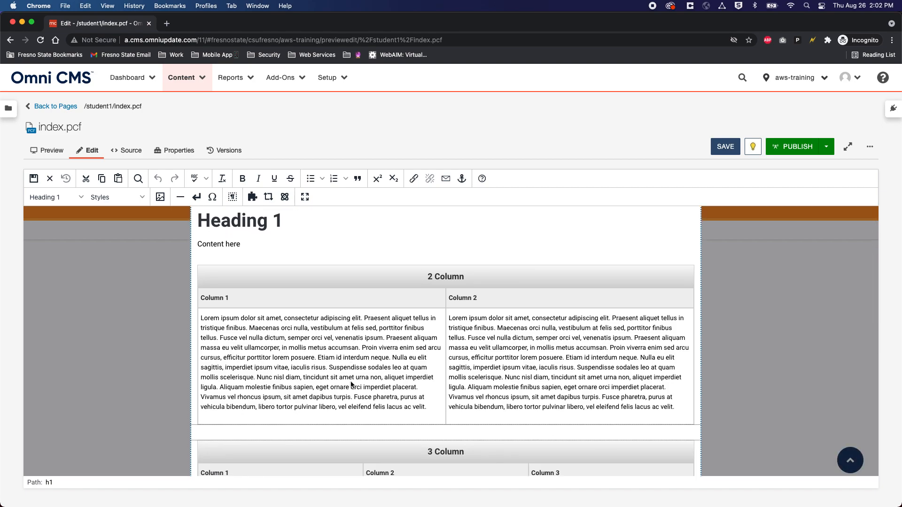
{"action": "scroll", "coordinate": [351, 384], "scroll_direction": "down", "scroll_amount": 3}
{"action": "scroll", "coordinate": [351, 384], "scroll_direction": "up", "scroll_amount": 7}
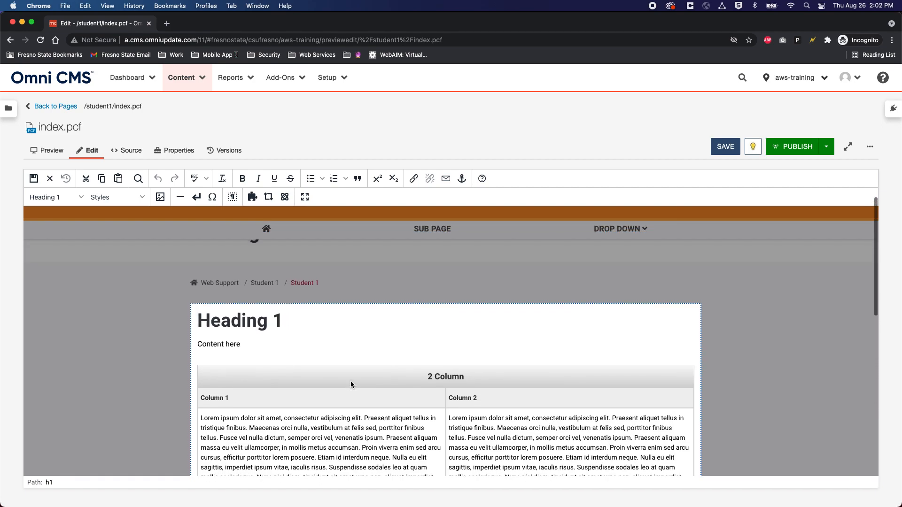
{"action": "scroll", "coordinate": [351, 384], "scroll_direction": "down", "scroll_amount": 3}
{"action": "scroll", "coordinate": [351, 384], "scroll_direction": "up", "scroll_amount": 1}
{"action": "scroll", "coordinate": [351, 384], "scroll_direction": "up", "scroll_amount": 2}
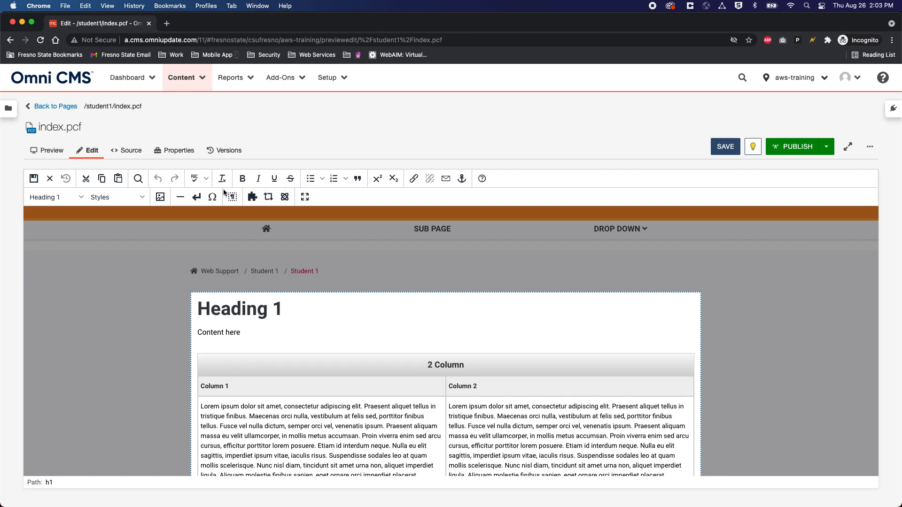
{"action": "left_click_drag", "start_coordinate": [241, 333], "coordinate": [193, 332]}
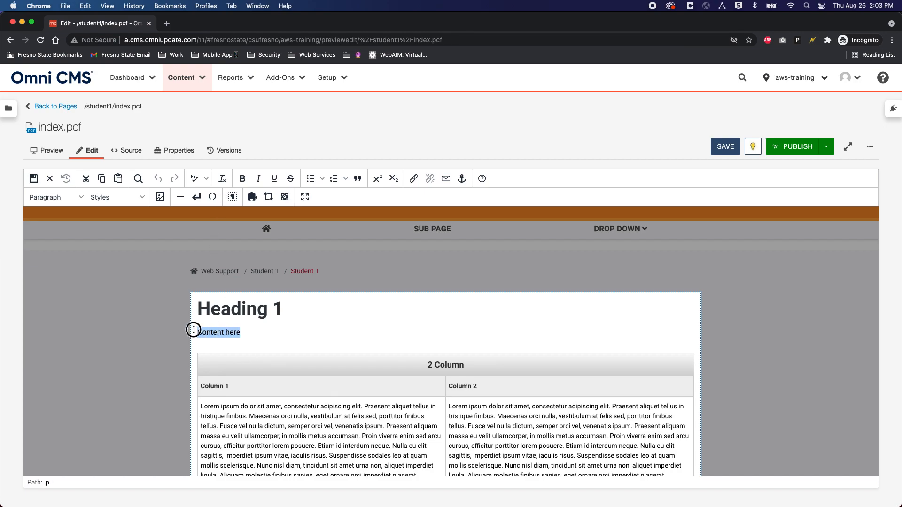
{"action": "left_click", "coordinate": [242, 179]}
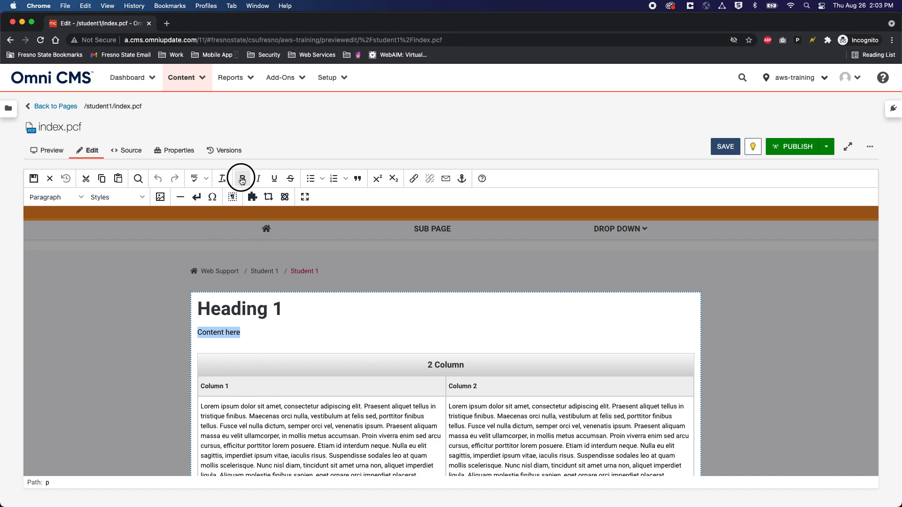
{"action": "left_click", "coordinate": [249, 333]}
{"action": "left_click_drag", "start_coordinate": [249, 346], "coordinate": [193, 332]}
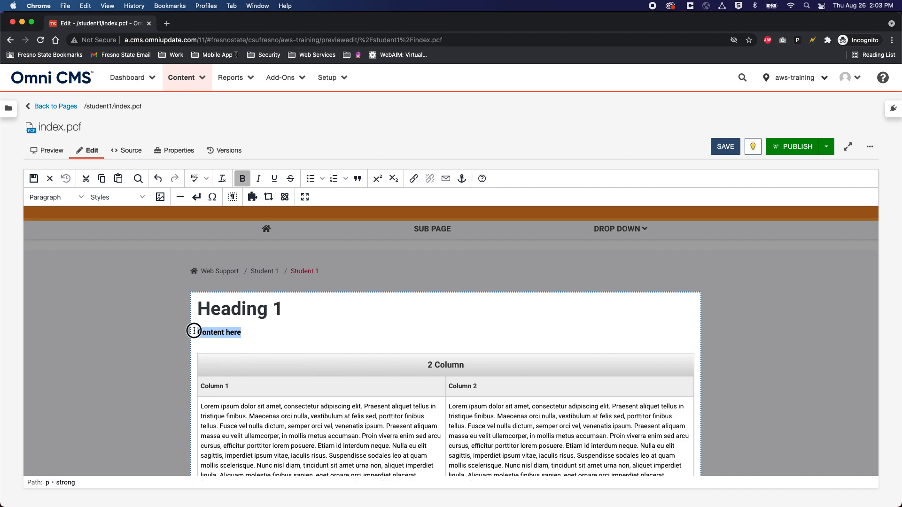
{"action": "left_click", "coordinate": [244, 183]}
{"action": "left_click", "coordinate": [257, 336]}
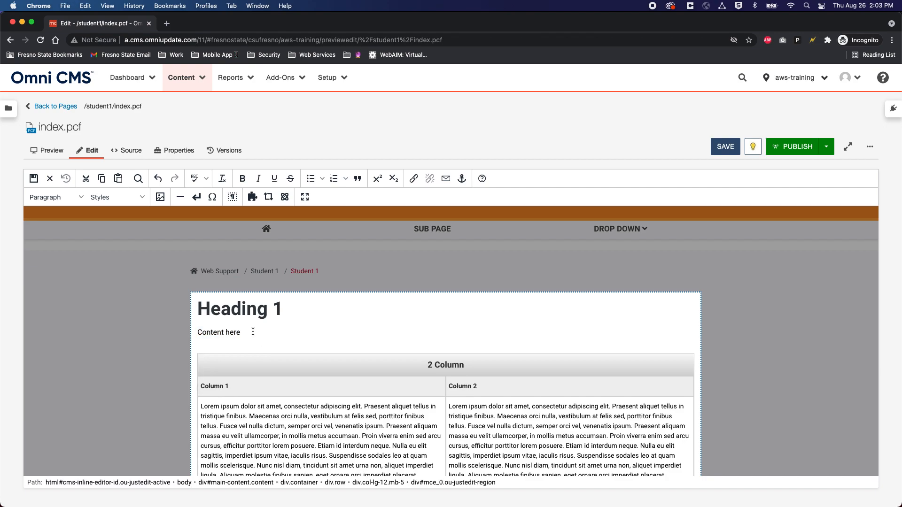
{"action": "left_click_drag", "start_coordinate": [252, 332], "coordinate": [183, 329]}
{"action": "left_click", "coordinate": [242, 331]}
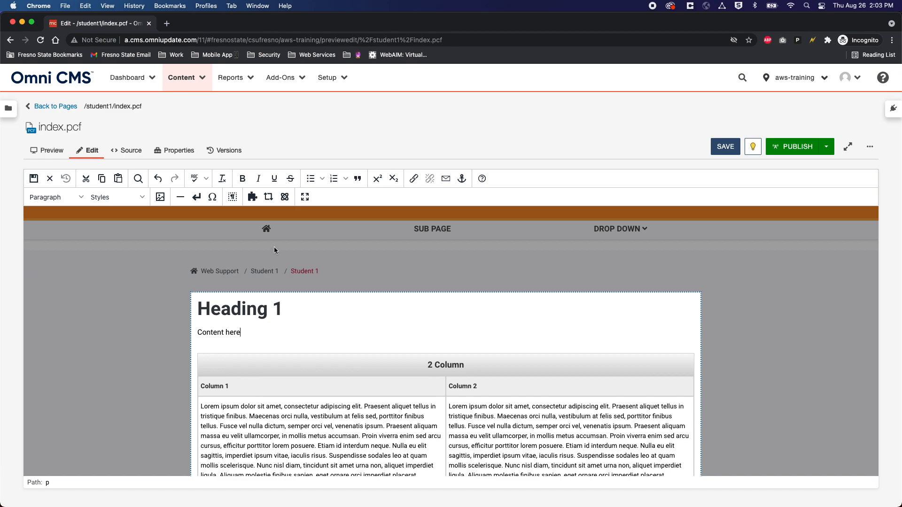
{"action": "left_click", "coordinate": [311, 181]}
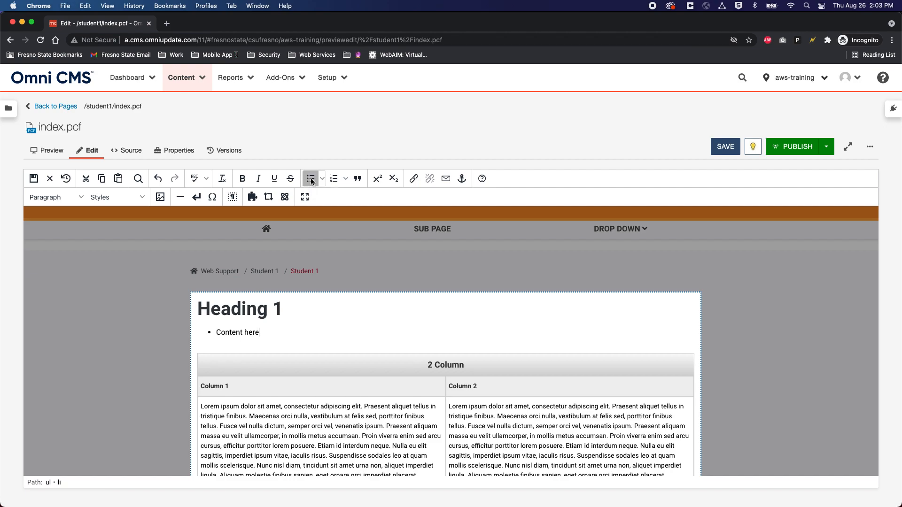
{"action": "left_click", "coordinate": [334, 181]}
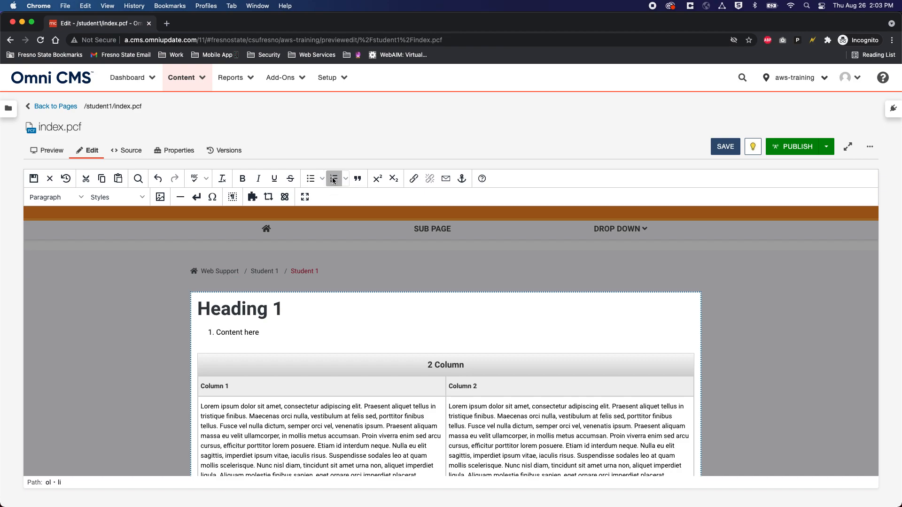
{"action": "left_click", "coordinate": [334, 181]}
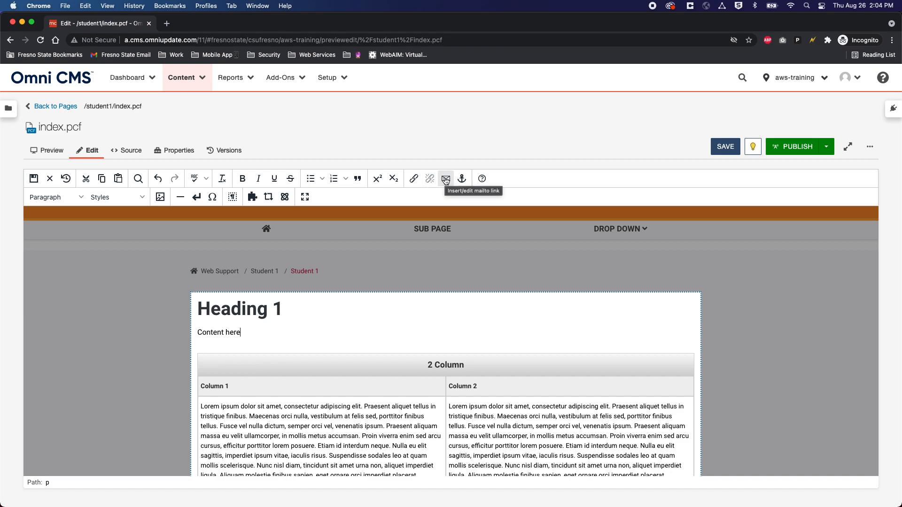
Step: Check the Format list for the Heading 1 text, then show the Styles list such as Blockquote and Red, Bold, Italic
{"action": "left_click", "coordinate": [54, 201]}
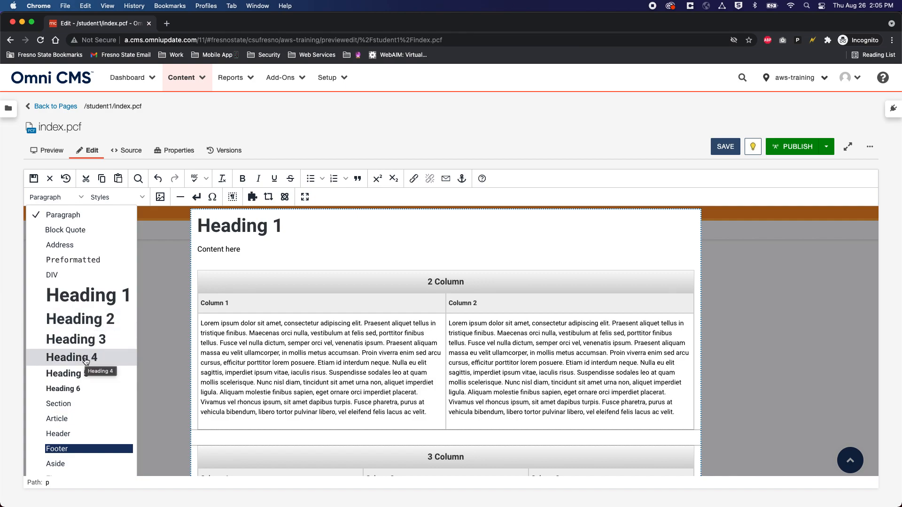
{"action": "left_click", "coordinate": [232, 253]}
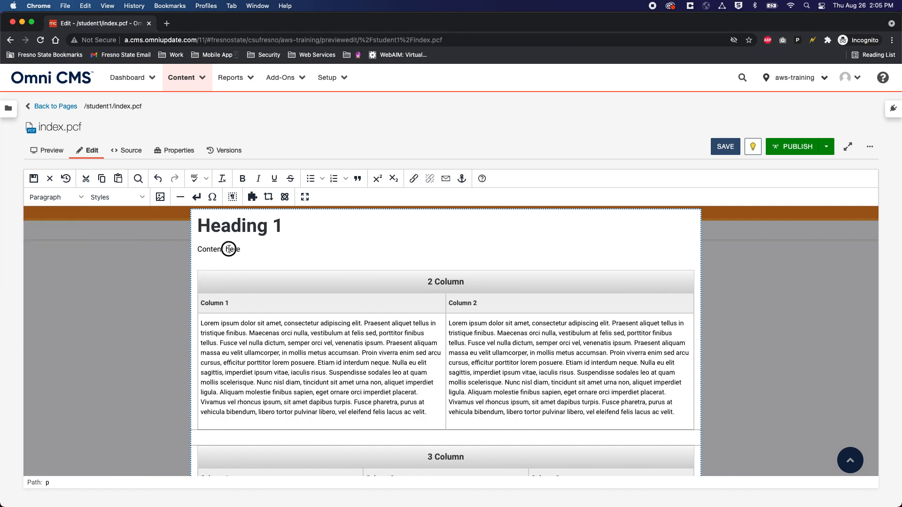
{"action": "left_click", "coordinate": [253, 227]}
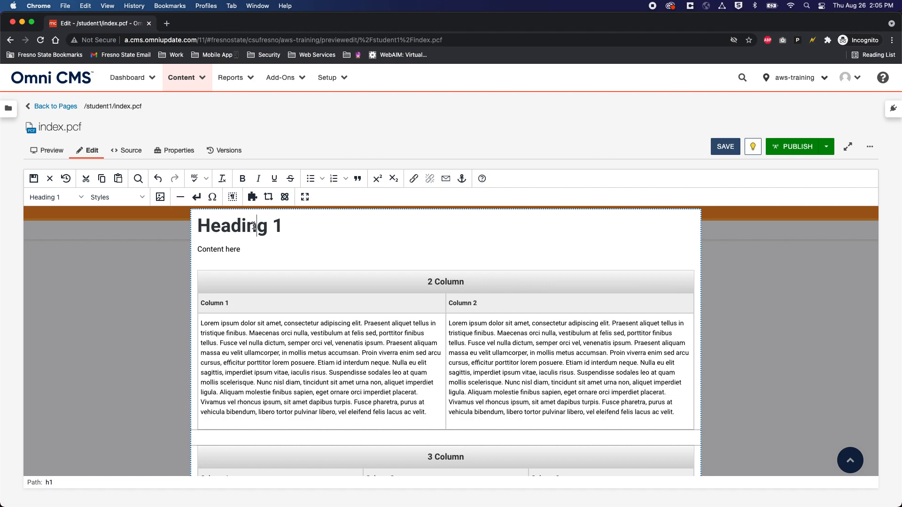
{"action": "left_click", "coordinate": [66, 197]}
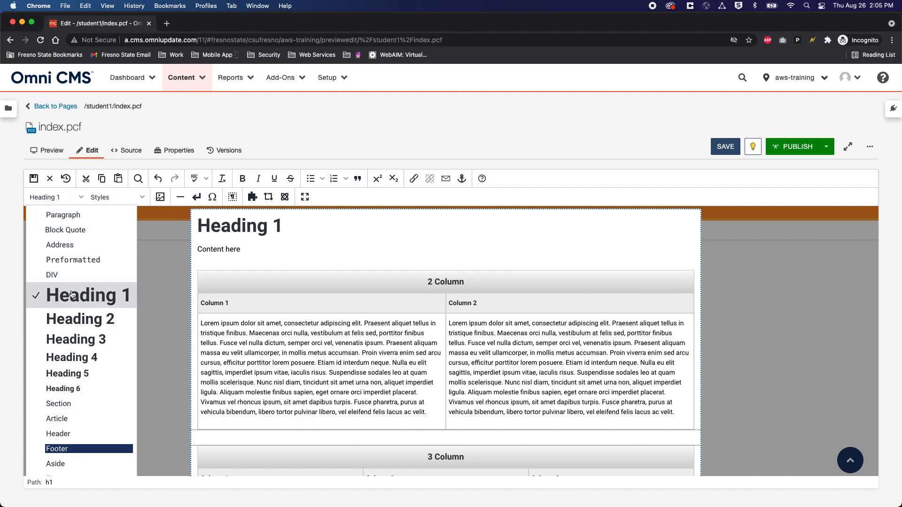
{"action": "left_click", "coordinate": [274, 227]}
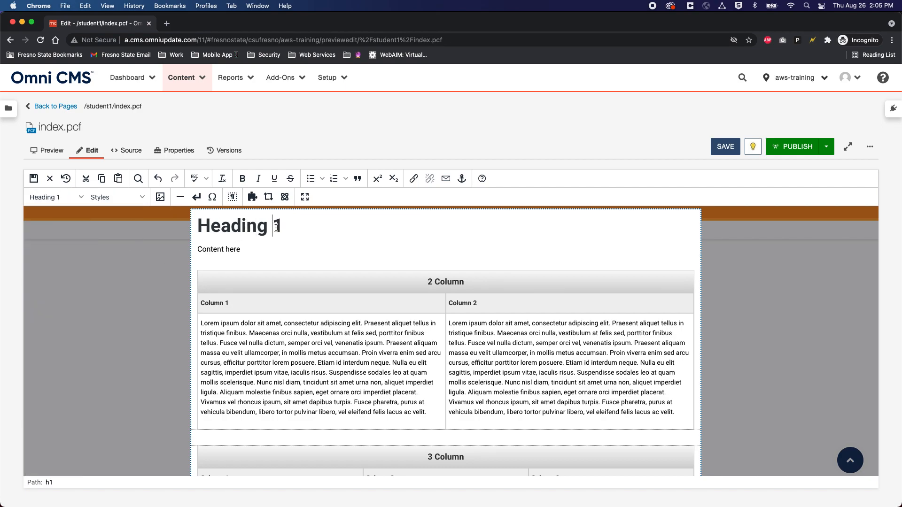
{"action": "left_click", "coordinate": [97, 201]}
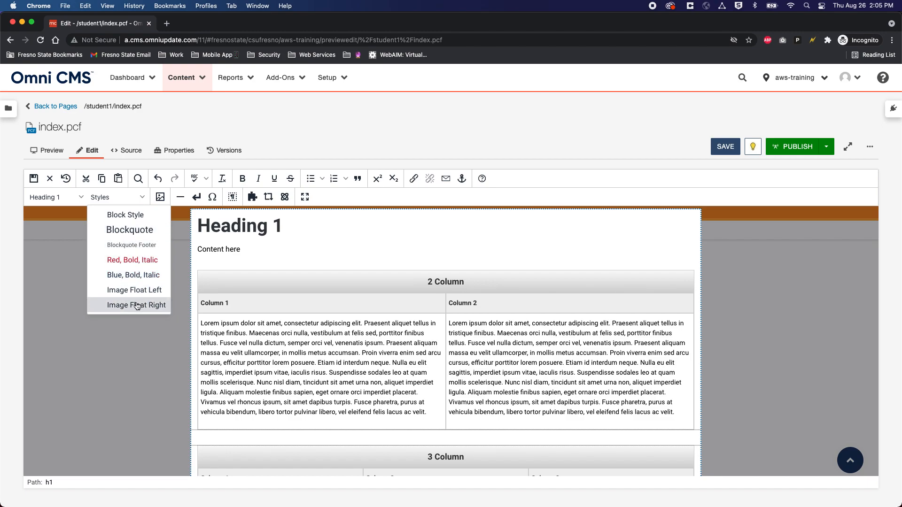
{"action": "left_click", "coordinate": [160, 200]}
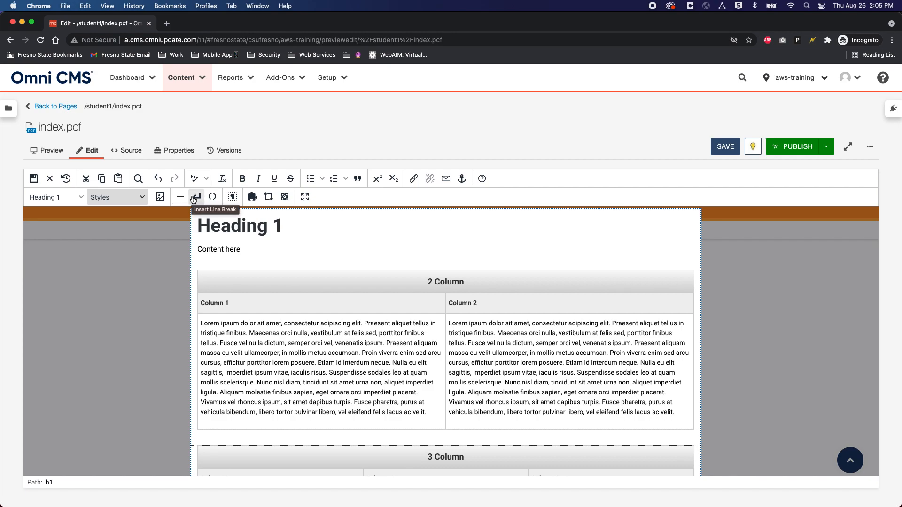
{"action": "left_click", "coordinate": [212, 196]}
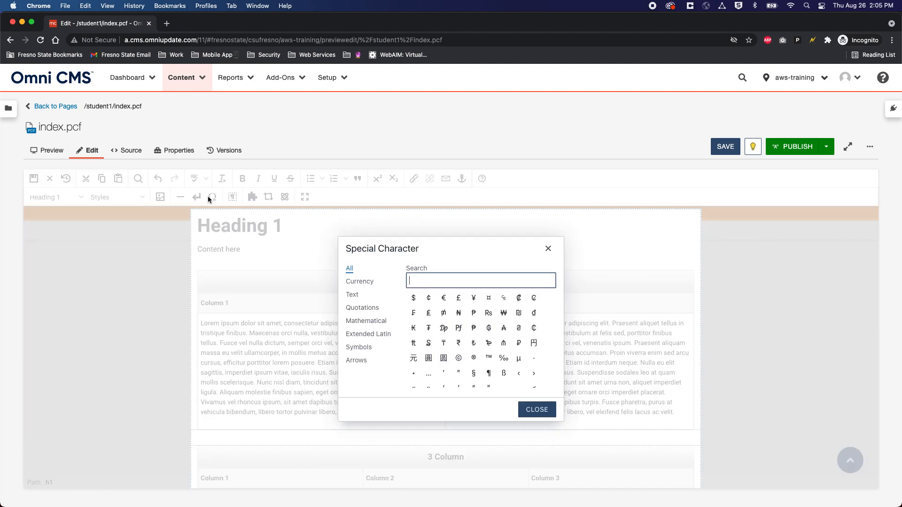
{"action": "left_click", "coordinate": [554, 252]}
{"action": "left_click", "coordinate": [233, 197]}
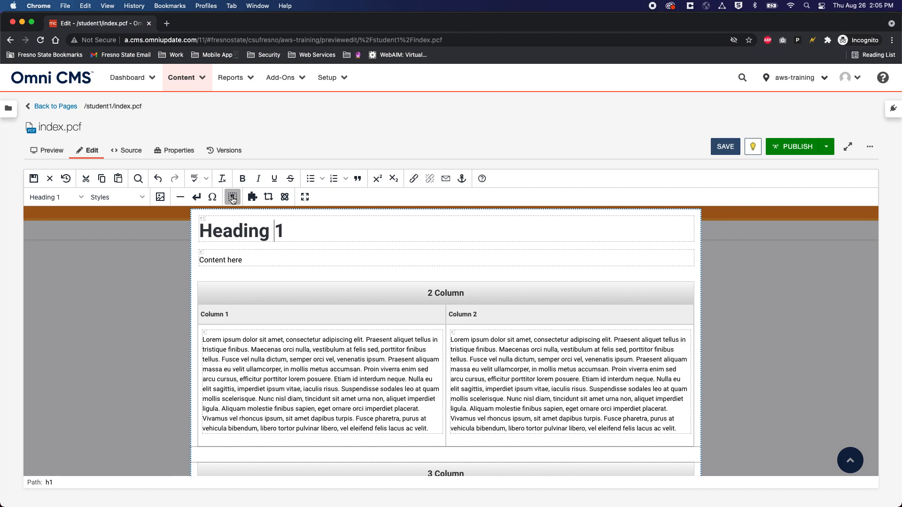
{"action": "scroll", "coordinate": [211, 244], "scroll_direction": "down", "scroll_amount": 3}
{"action": "scroll", "coordinate": [194, 275], "scroll_direction": "up", "scroll_amount": 5}
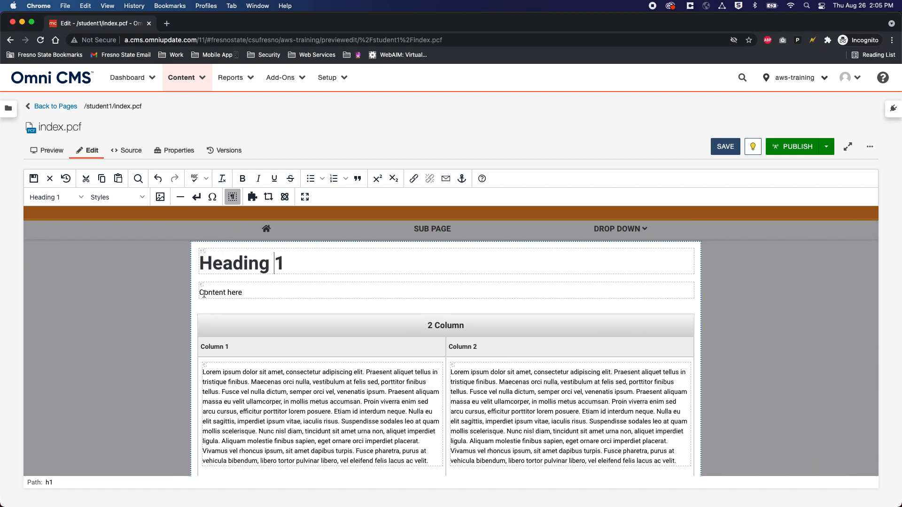
{"action": "scroll", "coordinate": [203, 317], "scroll_direction": "down", "scroll_amount": 6}
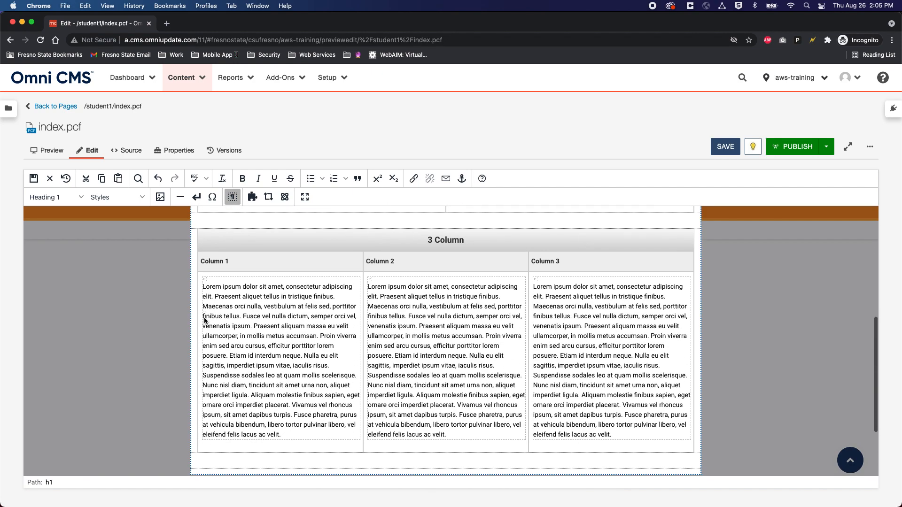
{"action": "scroll", "coordinate": [204, 320], "scroll_direction": "up", "scroll_amount": 8}
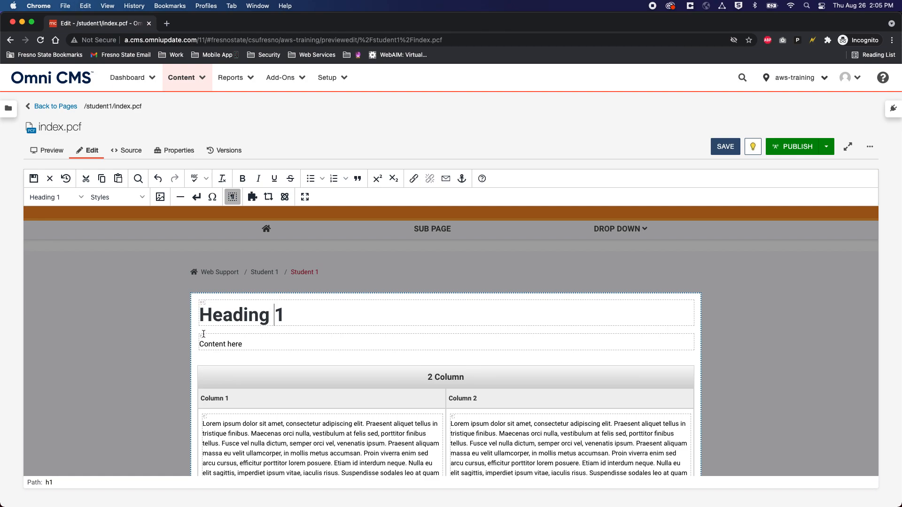
{"action": "scroll", "coordinate": [202, 334], "scroll_direction": "down", "scroll_amount": 2}
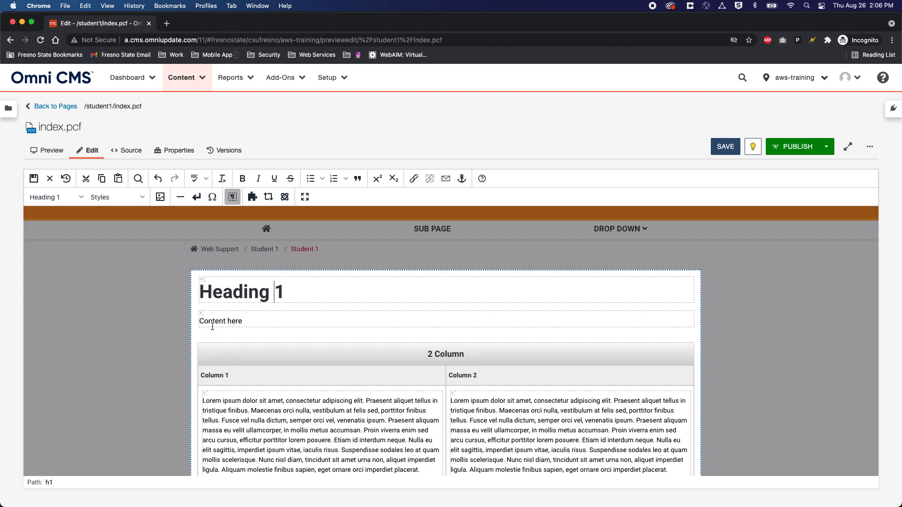
{"action": "left_click", "coordinate": [233, 197]}
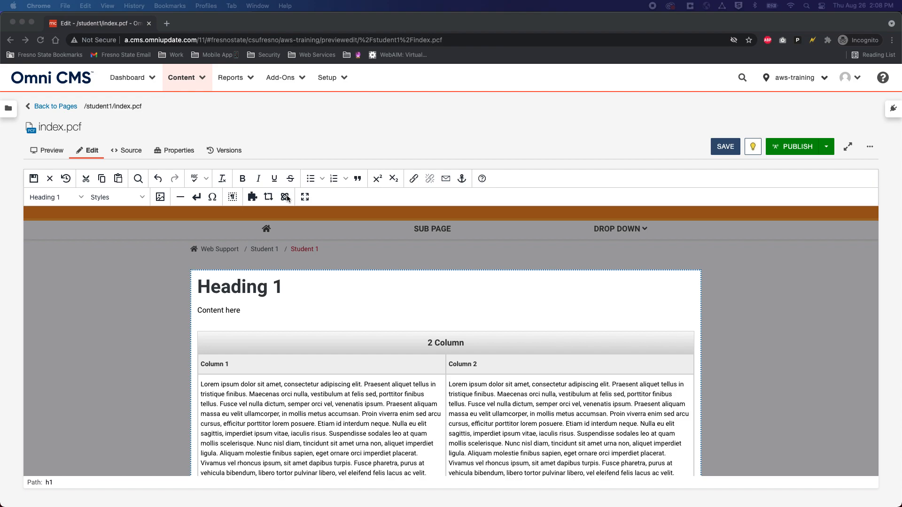
Step: Delete the later sentences of the Column 1 text in the 2 Column table
{"action": "scroll", "coordinate": [248, 399], "scroll_direction": "down", "scroll_amount": 2}
{"action": "left_click", "coordinate": [431, 420]}
{"action": "left_click_drag", "start_coordinate": [430, 420], "coordinate": [250, 339]}
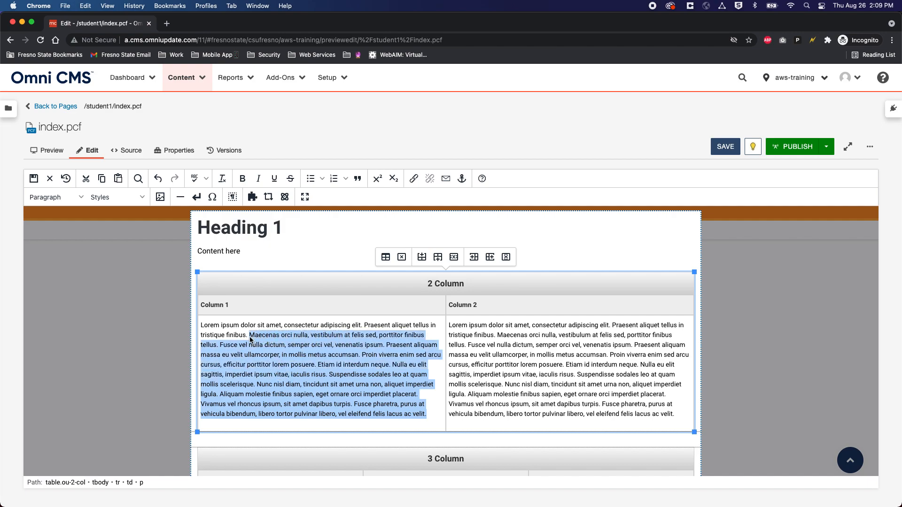
{"action": "key", "text": "BackSpace"}
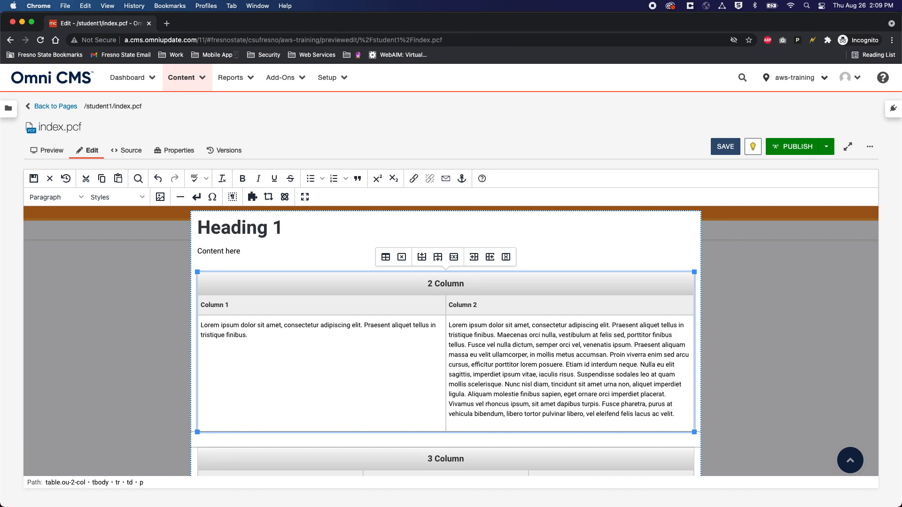
Step: Add 'Club Information' after 'tristique finibus.' and select it for linking
{"action": "left_click_drag", "start_coordinate": [266, 341], "coordinate": [201, 326]}
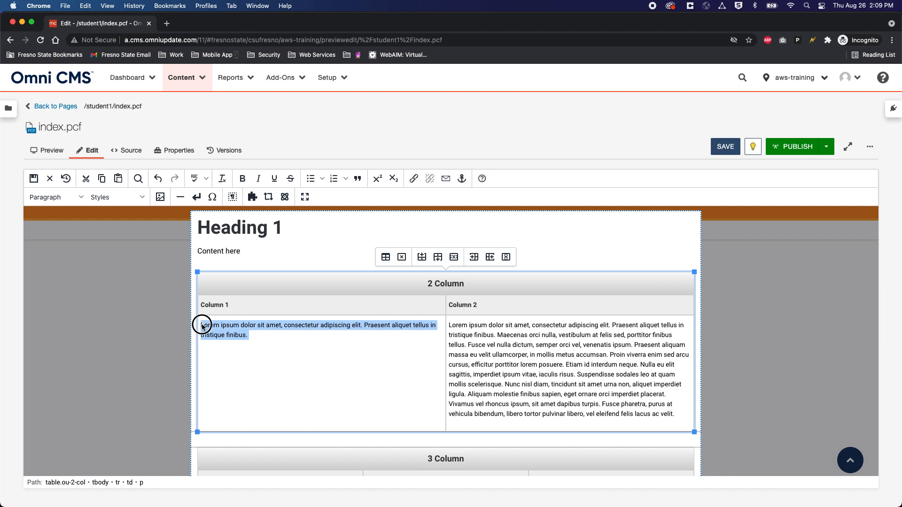
{"action": "left_click", "coordinate": [246, 334]}
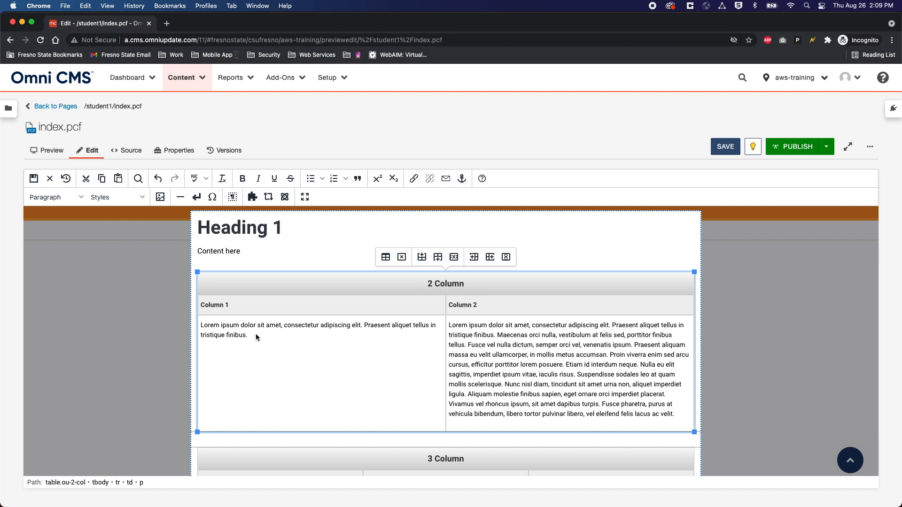
{"action": "type", "text": "Club Informationo"}
{"action": "left_click_drag", "start_coordinate": [300, 334], "coordinate": [249, 333]}
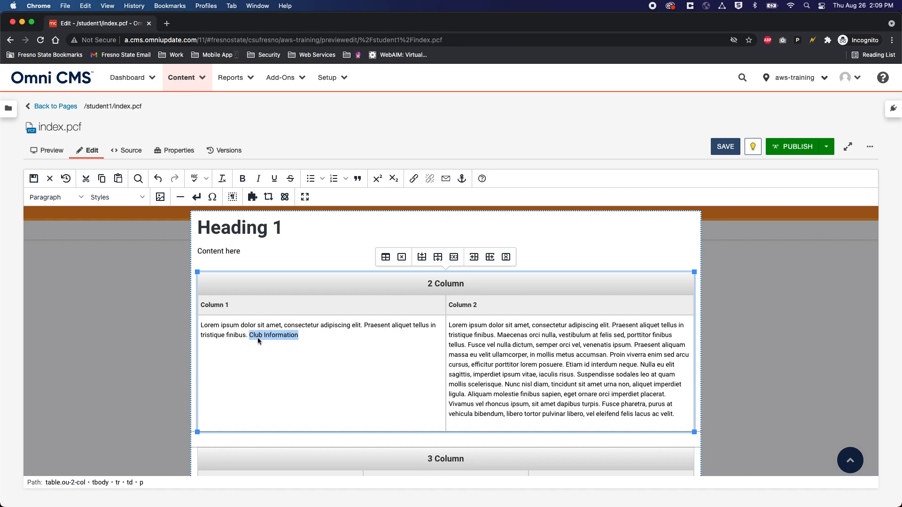
{"action": "left_click", "coordinate": [415, 179]}
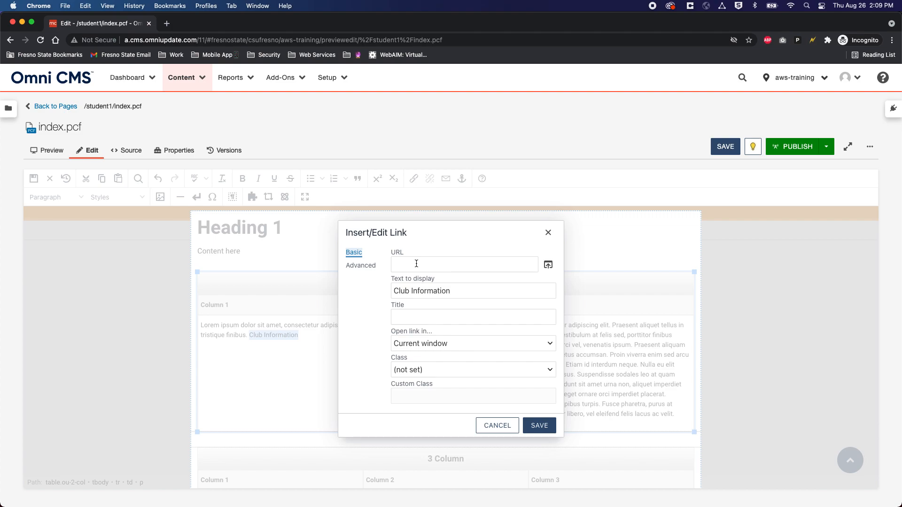
Step: Set the link URL to /student1/documents/pdf_doc.pdf and copy the 'Club Information' display text
{"action": "left_click", "coordinate": [549, 266]}
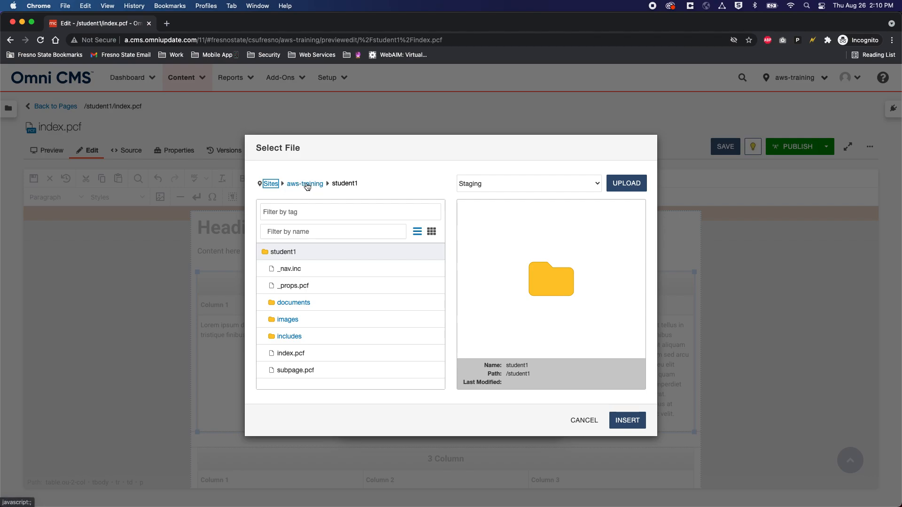
{"action": "left_click", "coordinate": [295, 303]}
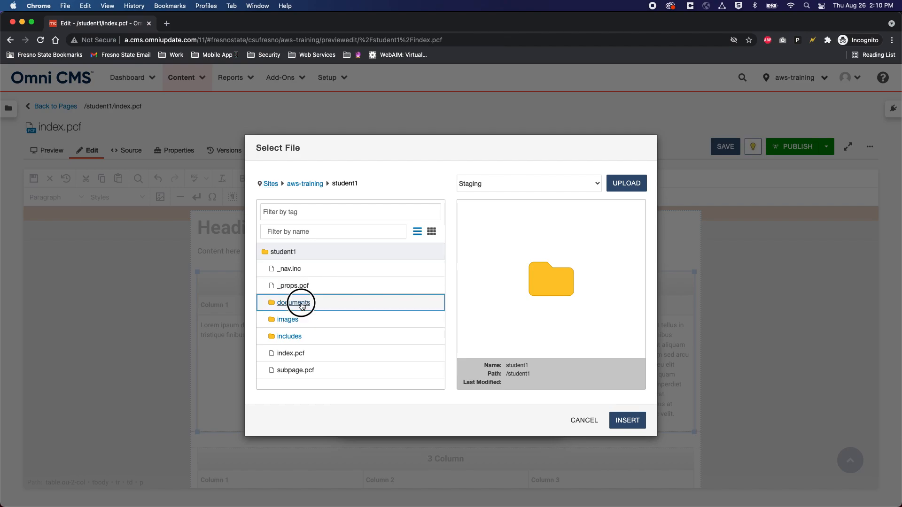
{"action": "left_click", "coordinate": [303, 269]}
{"action": "left_click", "coordinate": [627, 421]}
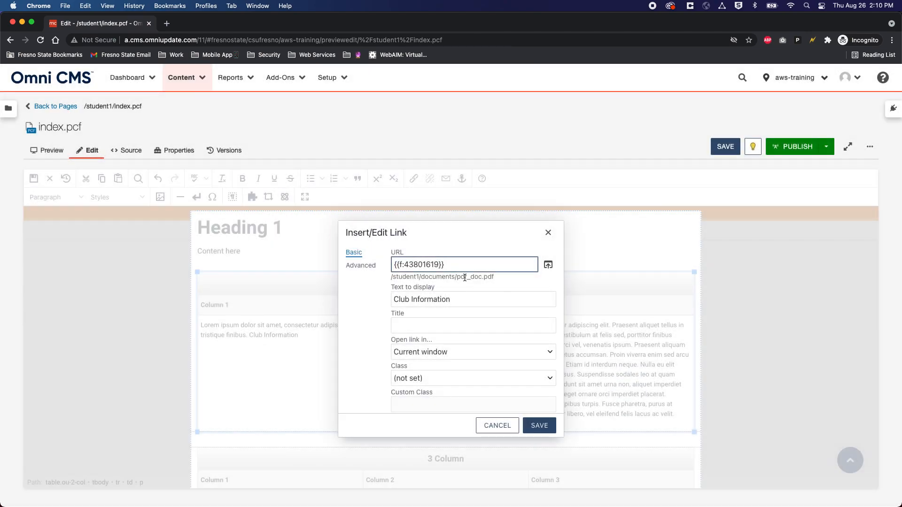
{"action": "left_click_drag", "start_coordinate": [447, 264], "coordinate": [382, 264]}
{"action": "left_click_drag", "start_coordinate": [461, 299], "coordinate": [391, 298]}
{"action": "key", "text": "super+c"}
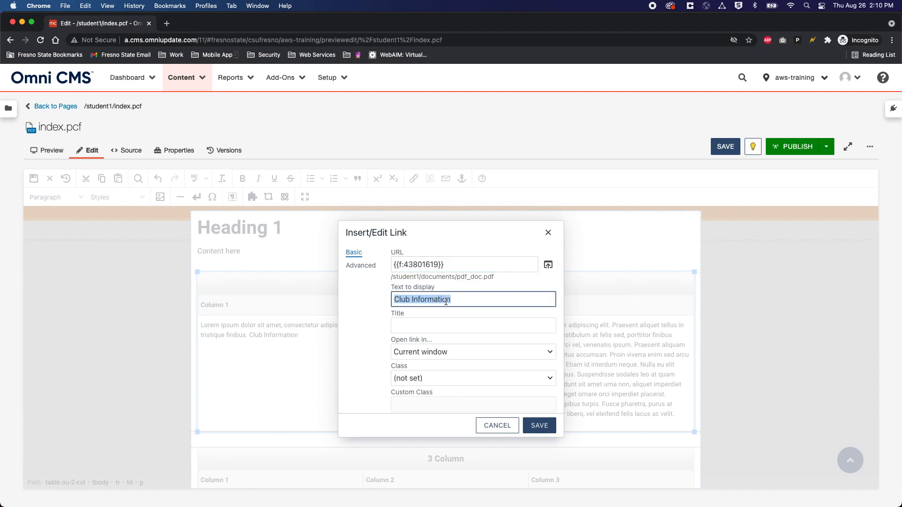
Step: Give the link the title 'Club Information', make it open in a new window, and save it
{"action": "left_click", "coordinate": [454, 325]}
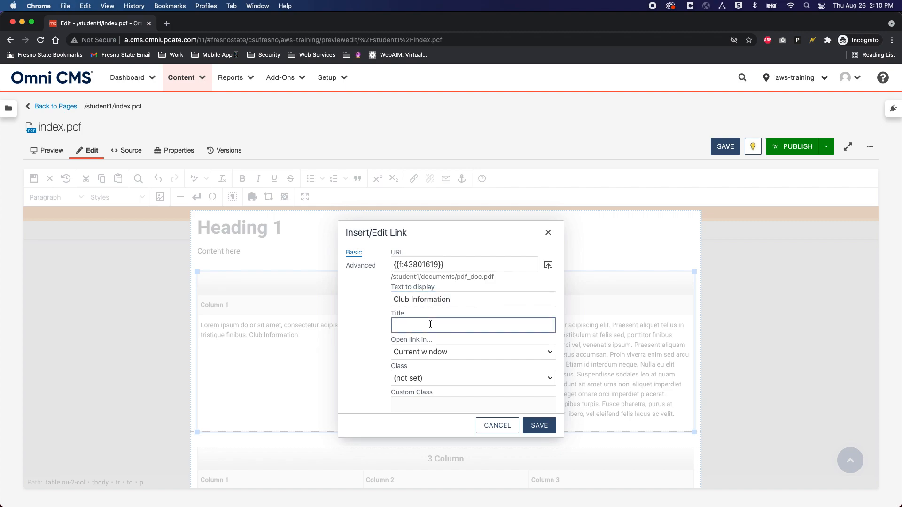
{"action": "key", "text": "super+v"}
{"action": "left_click", "coordinate": [477, 354]}
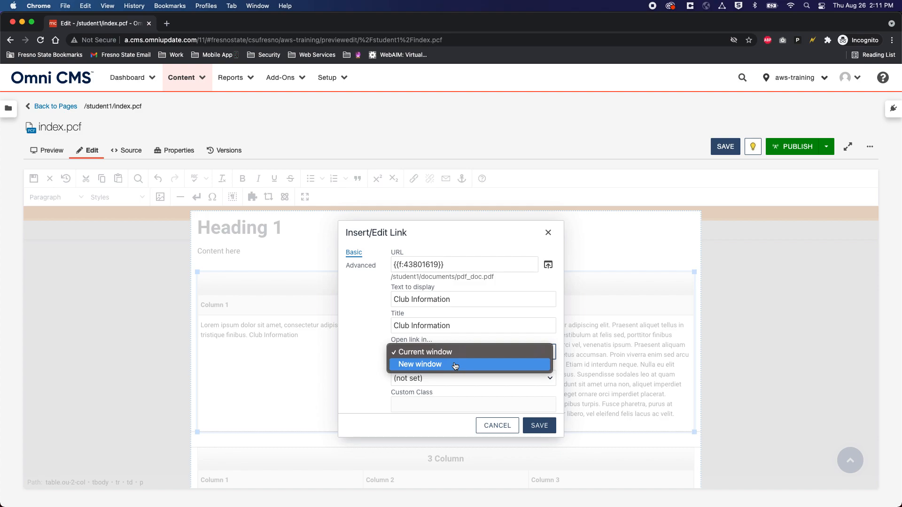
{"action": "left_click", "coordinate": [455, 365]}
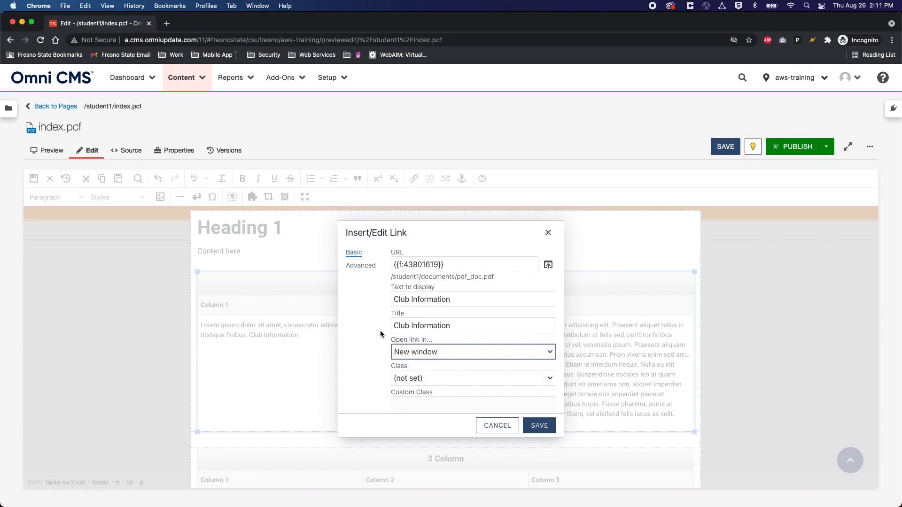
{"action": "left_click", "coordinate": [540, 428]}
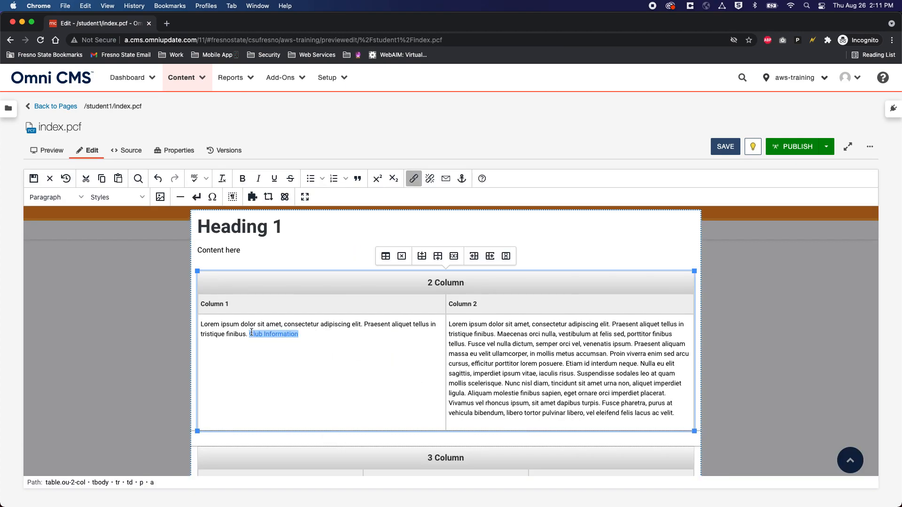
Step: Save the edited Main Content of index.pcf
{"action": "left_click", "coordinate": [272, 334]}
{"action": "left_click", "coordinate": [262, 333]}
{"action": "left_click", "coordinate": [725, 147]}
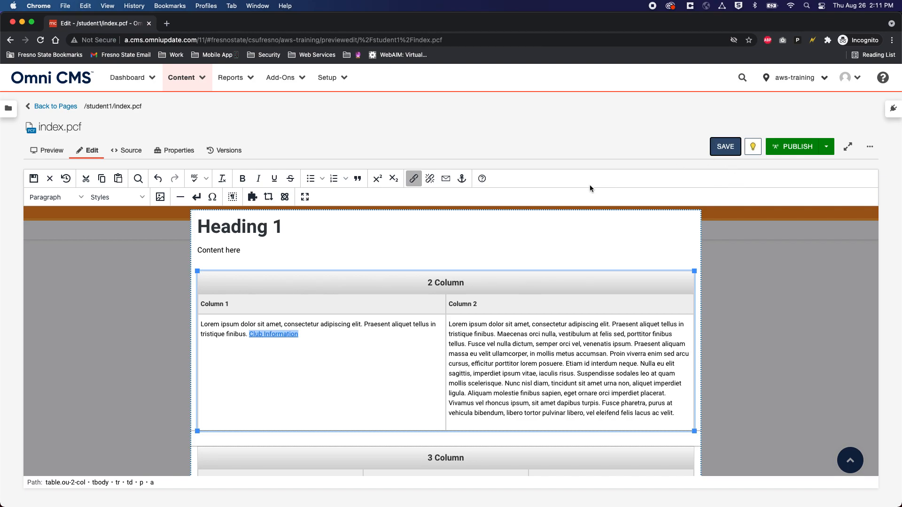
Step: Confirm the Club Information link opens the PDF in a new tab, then close that tab
{"action": "scroll", "coordinate": [326, 269], "scroll_direction": "up", "scroll_amount": 3}
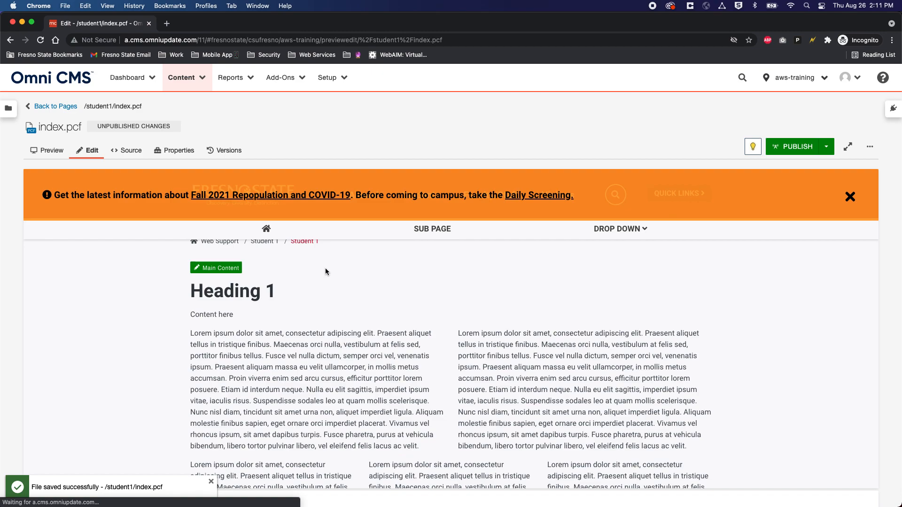
{"action": "left_click_drag", "start_coordinate": [191, 316], "coordinate": [421, 317]}
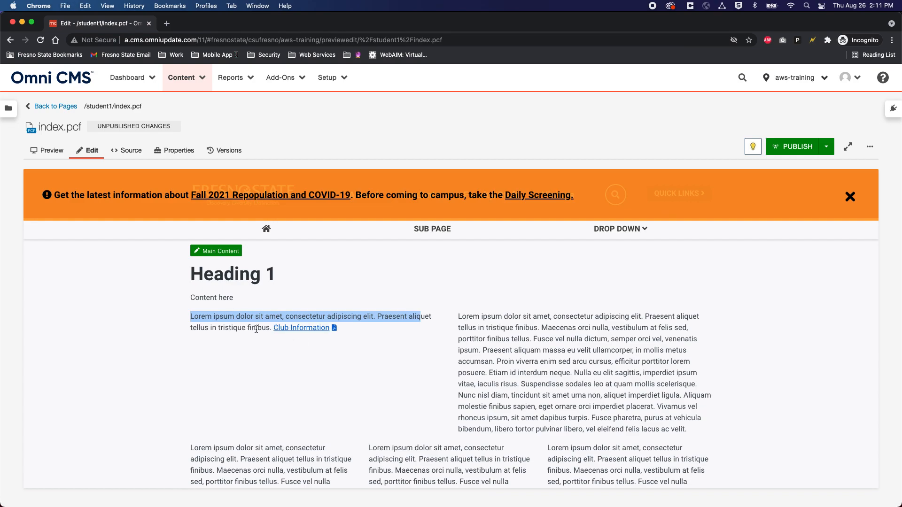
{"action": "left_click", "coordinate": [302, 329], "text": "super"}
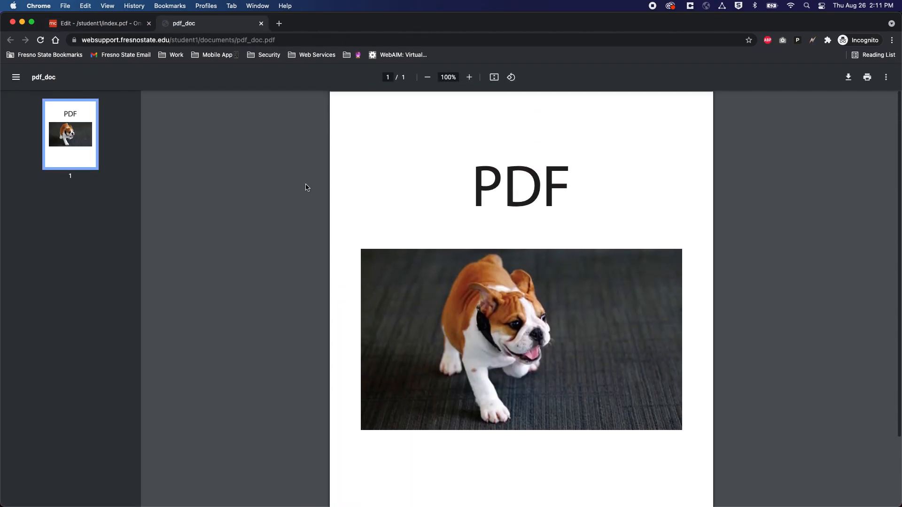
{"action": "left_click", "coordinate": [261, 23]}
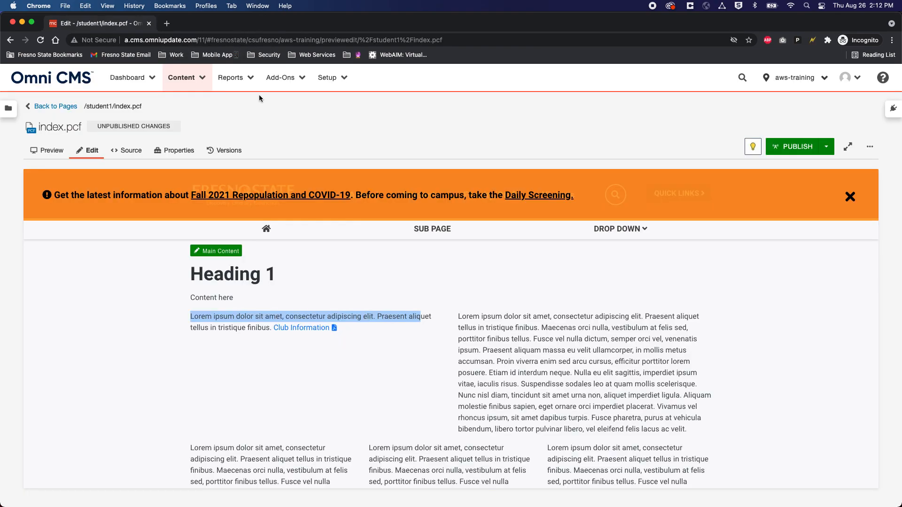
{"action": "left_click", "coordinate": [351, 328]}
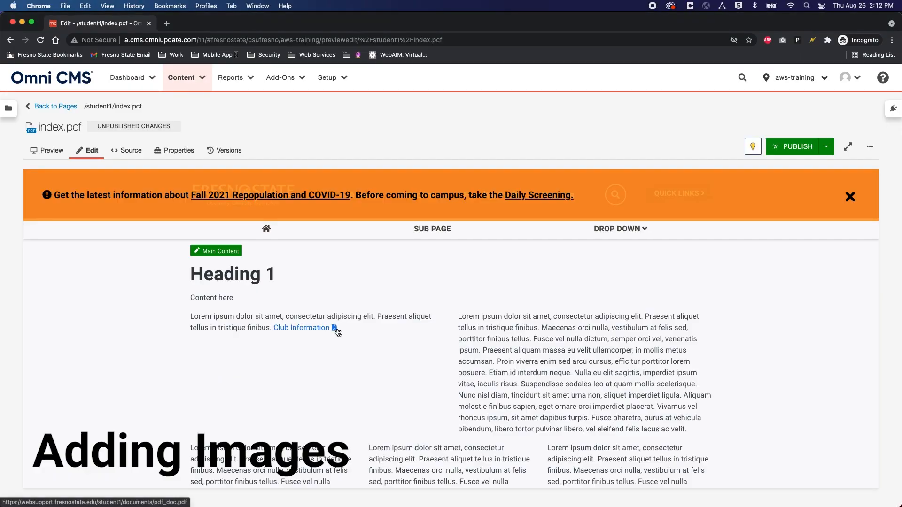
{"action": "scroll", "coordinate": [338, 335], "scroll_direction": "up", "scroll_amount": 3}
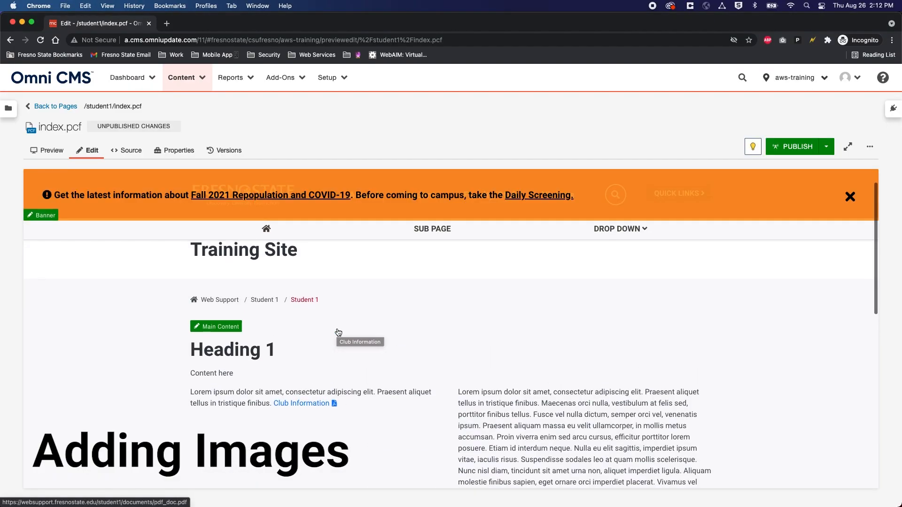
Step: Delete all Column 2 text after 'Lorem ipsum' in the 2 Column table
{"action": "left_click", "coordinate": [232, 326]}
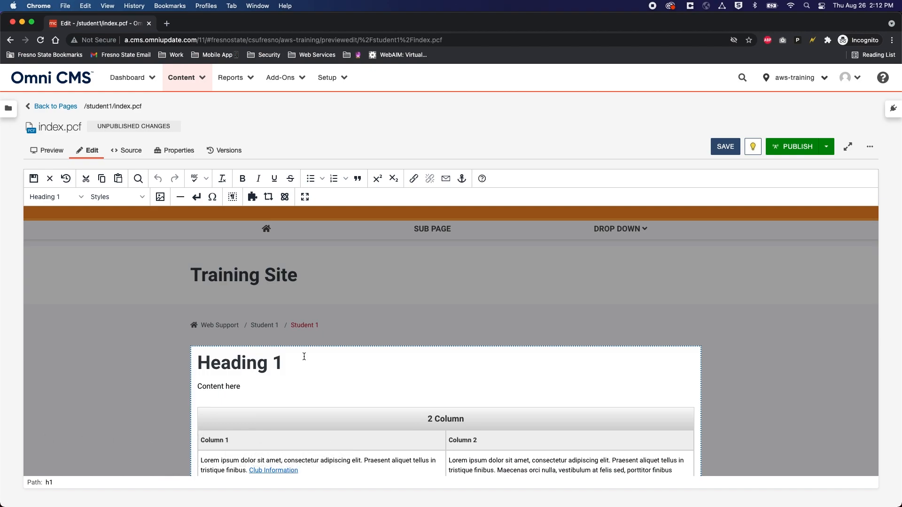
{"action": "scroll", "coordinate": [304, 357], "scroll_direction": "down", "scroll_amount": 3}
{"action": "left_click", "coordinate": [502, 378]}
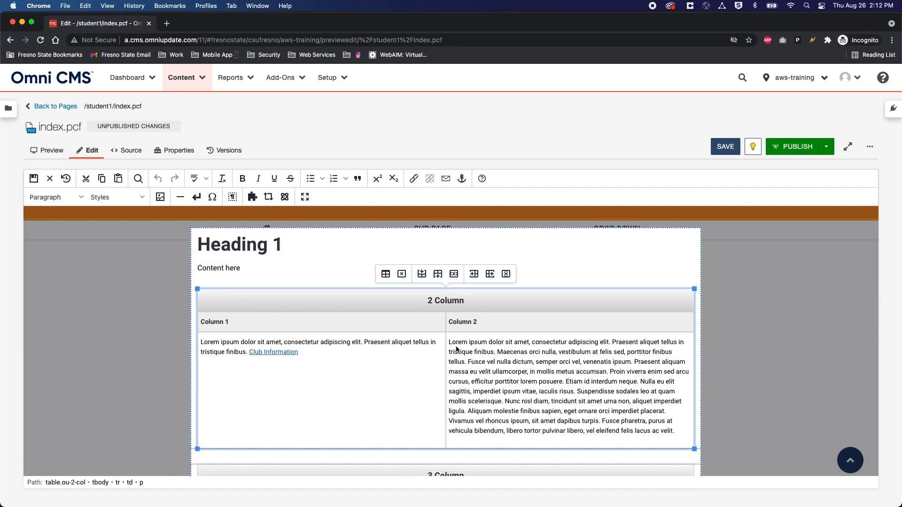
{"action": "left_click_drag", "start_coordinate": [488, 345], "coordinate": [673, 443]}
{"action": "key", "text": "BackSpace"}
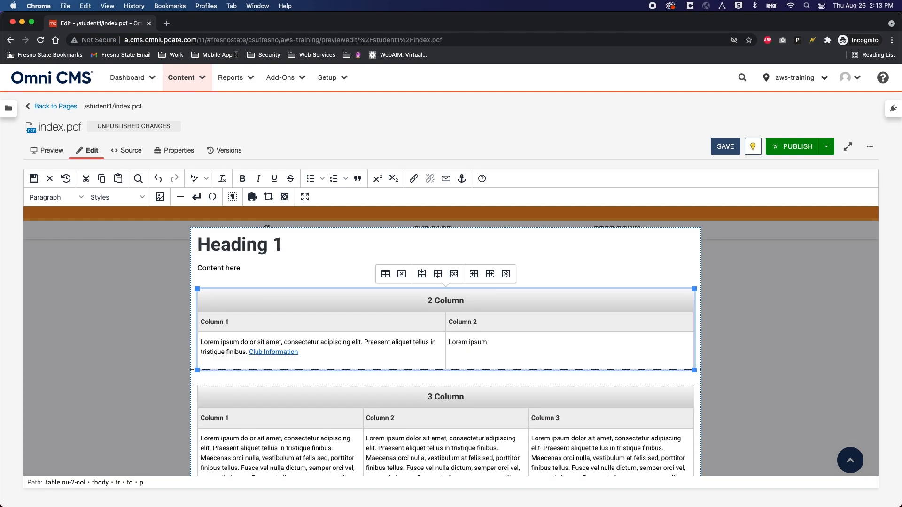
Step: Make 'Lorem ipsum' a Heading 2 and add an empty paragraph below it
{"action": "left_click_drag", "start_coordinate": [479, 343], "coordinate": [449, 346]}
{"action": "left_click", "coordinate": [492, 343]}
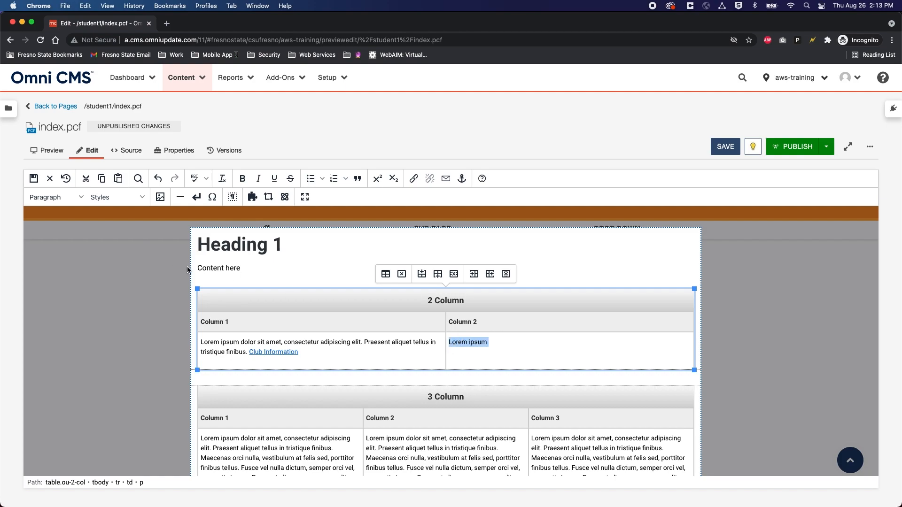
{"action": "left_click", "coordinate": [492, 345]}
{"action": "left_click_drag", "start_coordinate": [491, 344], "coordinate": [449, 343]}
{"action": "left_click", "coordinate": [69, 199]}
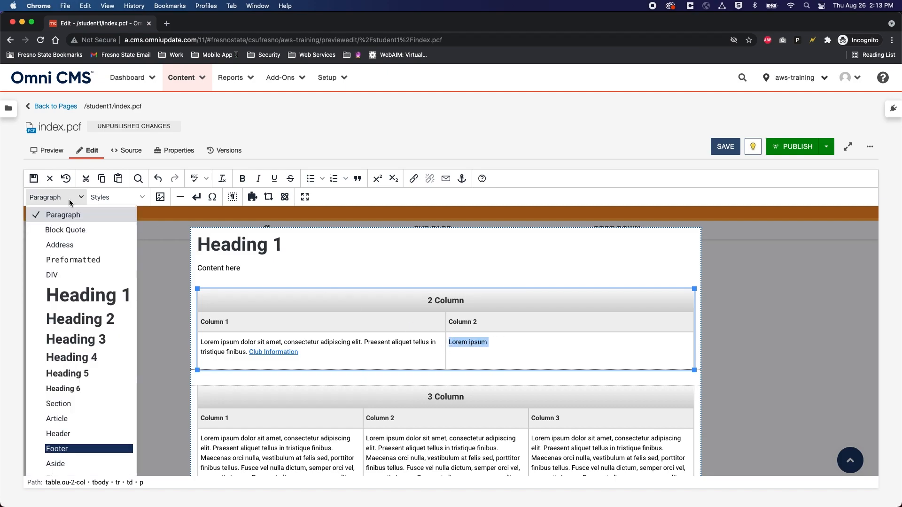
{"action": "left_click", "coordinate": [112, 322]}
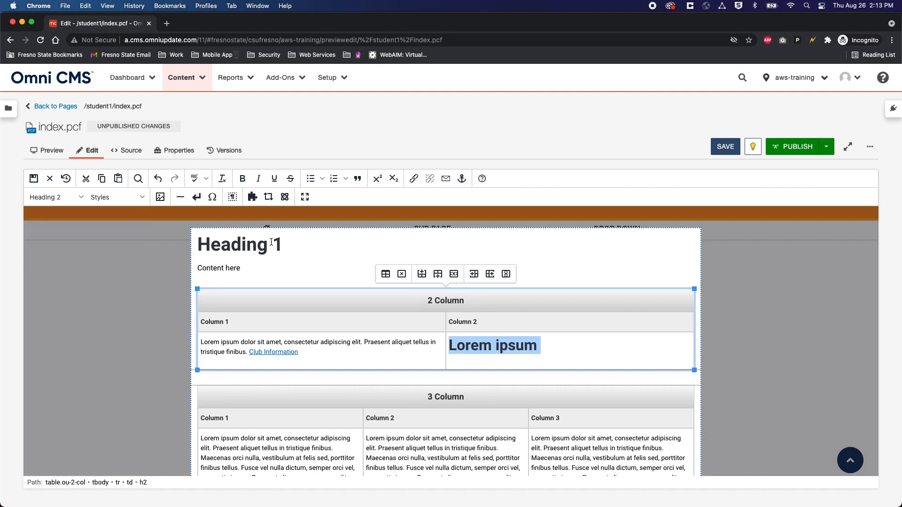
{"action": "left_click", "coordinate": [548, 345]}
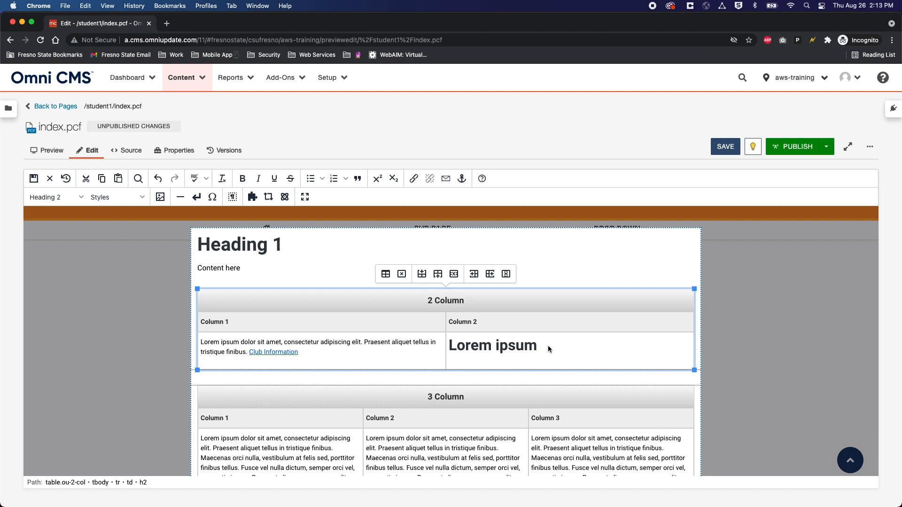
{"action": "key", "text": "Return"}
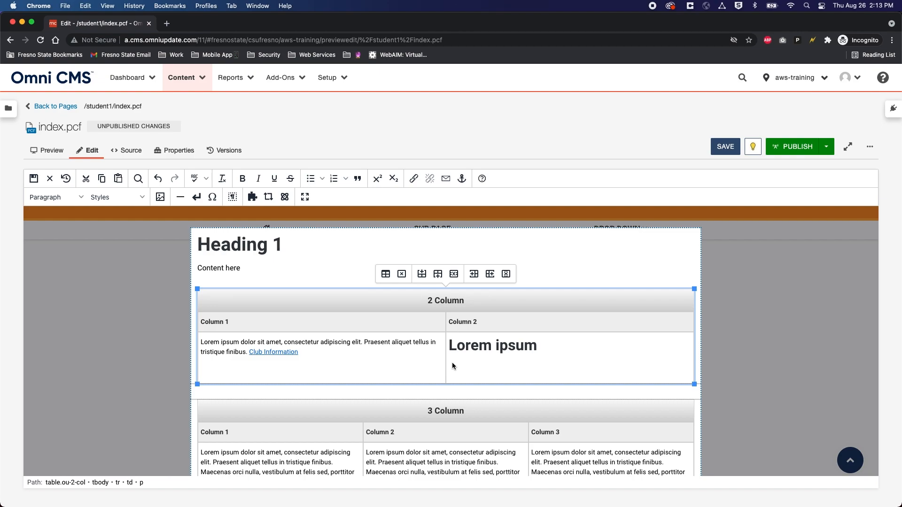
Step: Choose 350x530_v2.jpg from the student1 images folder as the source for a new image
{"action": "left_click", "coordinate": [160, 198]}
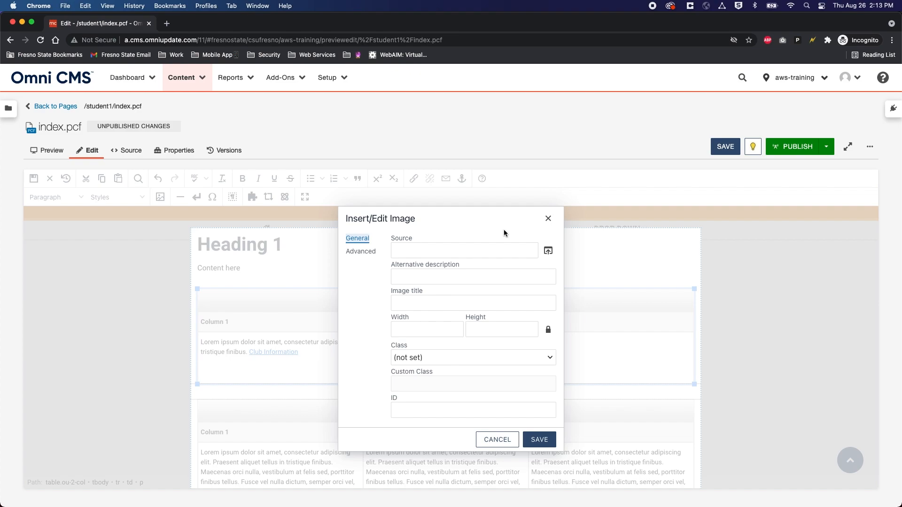
{"action": "left_click", "coordinate": [548, 251]}
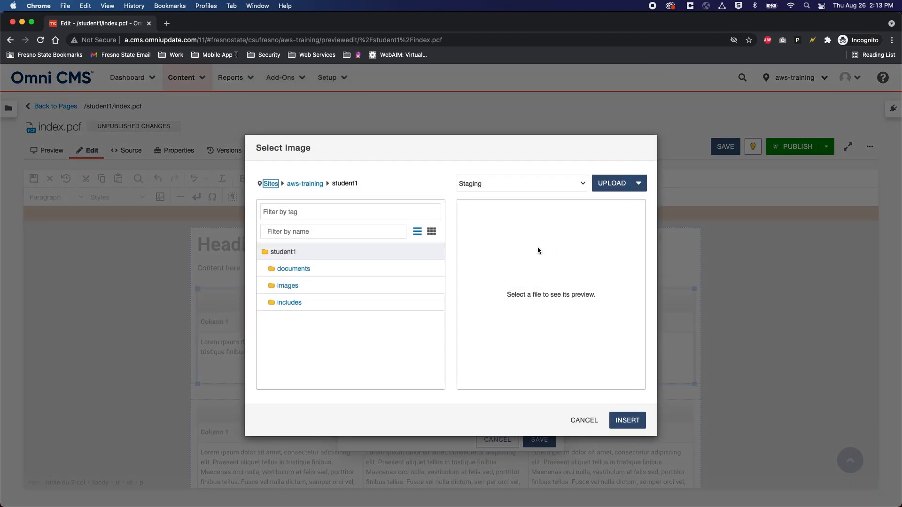
{"action": "left_click", "coordinate": [292, 285]}
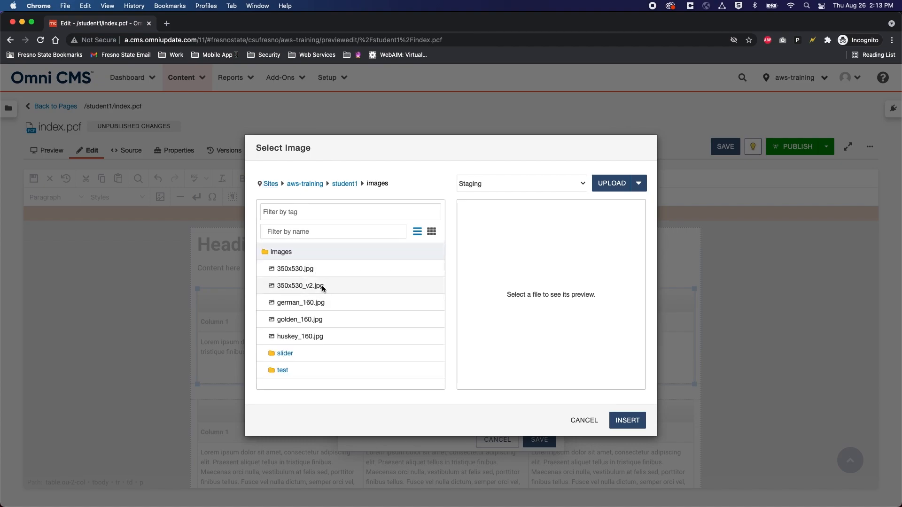
{"action": "left_click", "coordinate": [323, 287]}
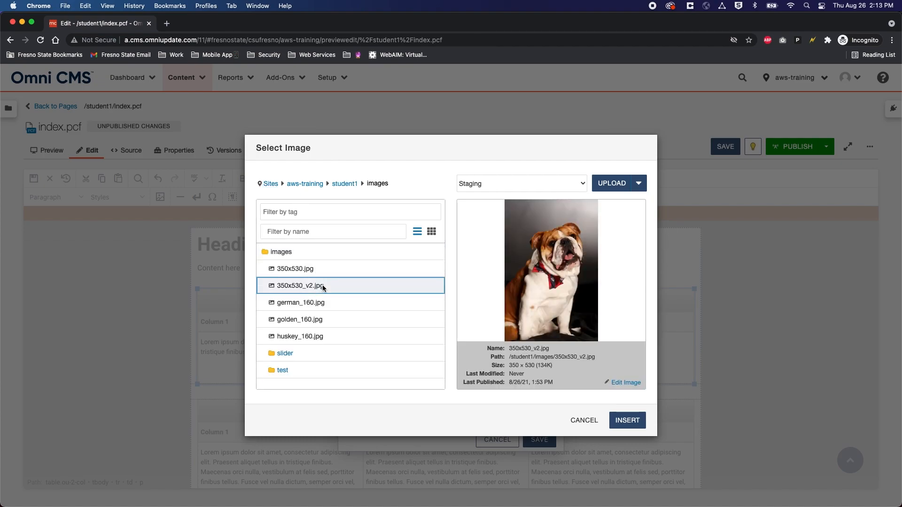
{"action": "left_click", "coordinate": [634, 421]}
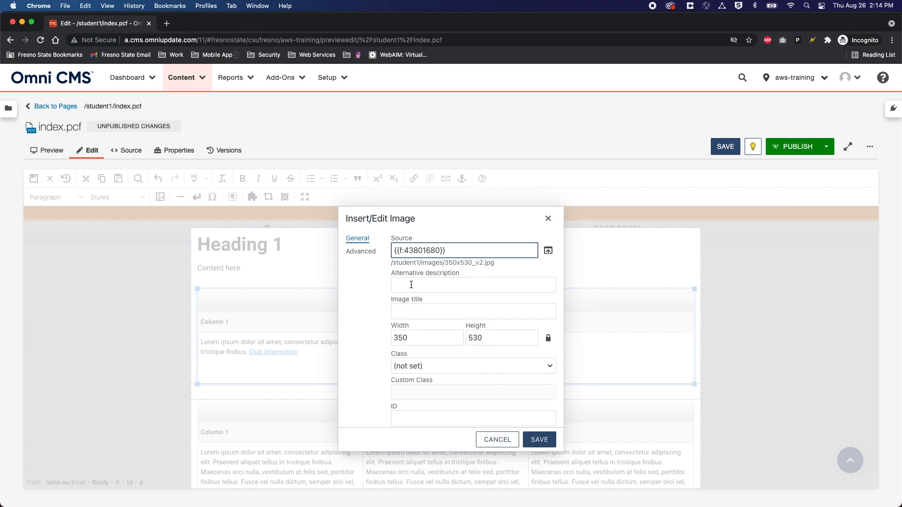
Step: Give 350x530_v2.jpg the alt text and title 'Photo of Victor E. Bulldog' and insert it in Column 2
{"action": "left_click", "coordinate": [411, 285]}
{"action": "type", "text": "Ph"}
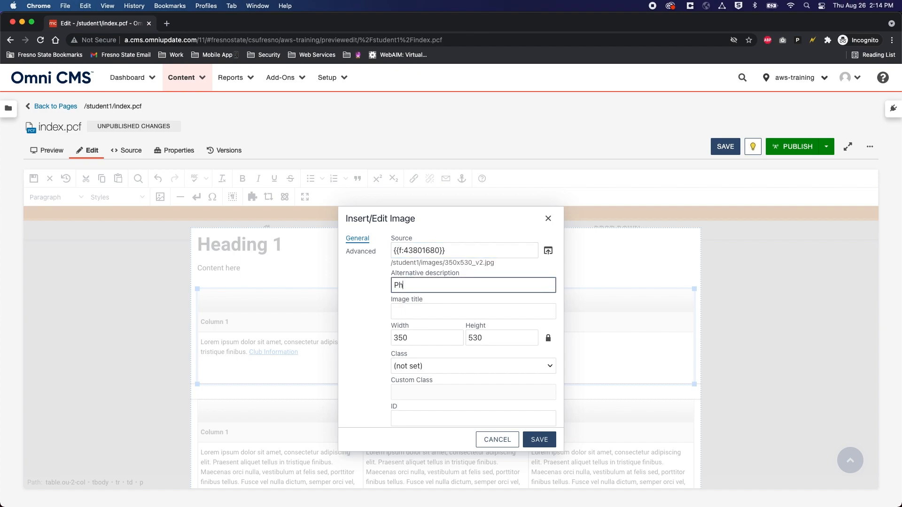
{"action": "type", "text": "oto of Victor E. Bulldog"}
{"action": "left_click_drag", "start_coordinate": [487, 282], "coordinate": [391, 283]}
{"action": "key", "text": "super+c"}
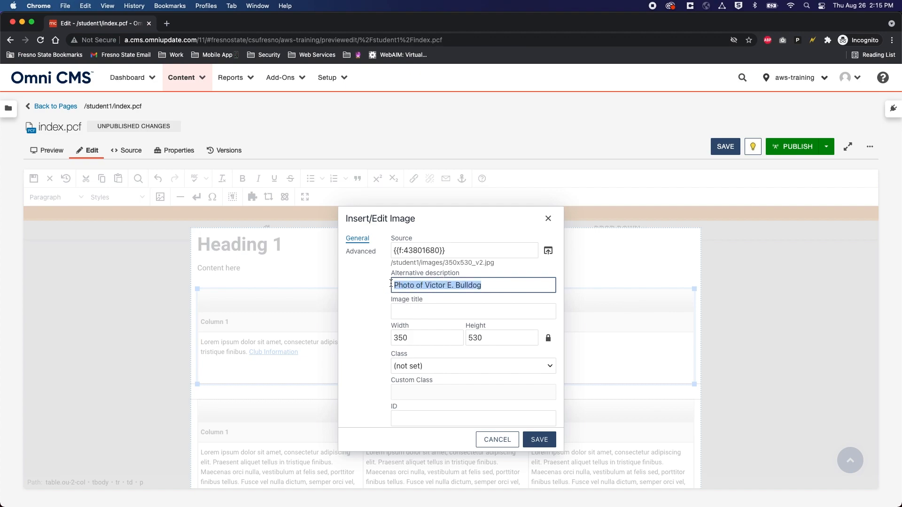
{"action": "left_click", "coordinate": [418, 312]}
{"action": "key", "text": "super+v"}
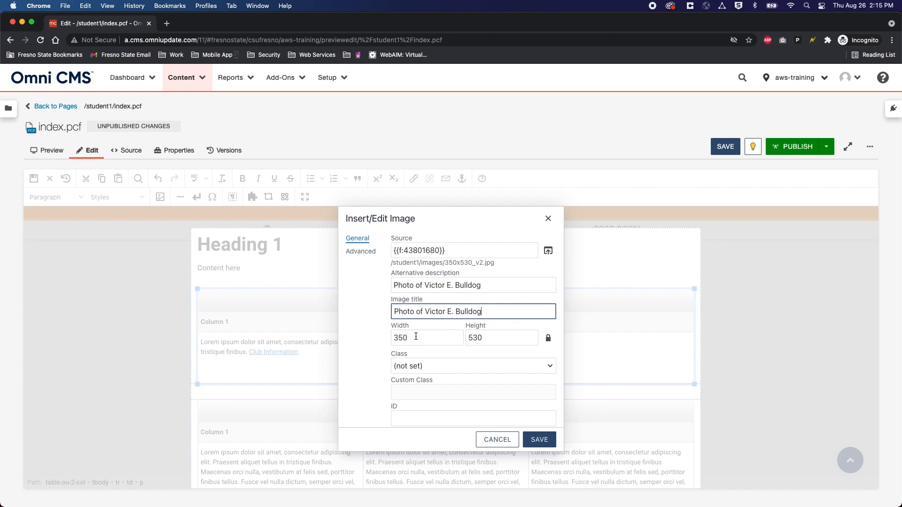
{"action": "scroll", "coordinate": [413, 357], "scroll_direction": "down", "scroll_amount": 2}
{"action": "scroll", "coordinate": [418, 383], "scroll_direction": "up", "scroll_amount": 2}
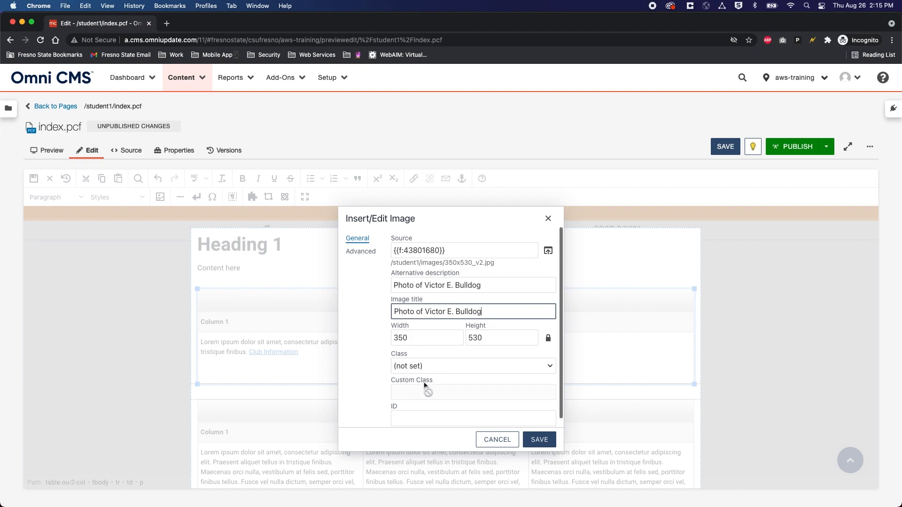
{"action": "left_click", "coordinate": [547, 439]}
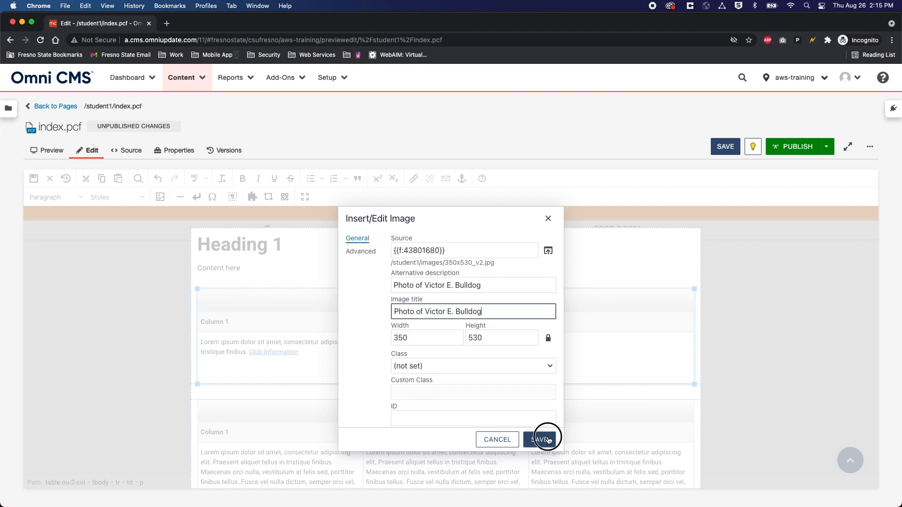
Step: Save index.pcf with the bulldog photo under the 'Lorem ipsum' heading and review the preview
{"action": "scroll", "coordinate": [504, 438], "scroll_direction": "down", "scroll_amount": 5}
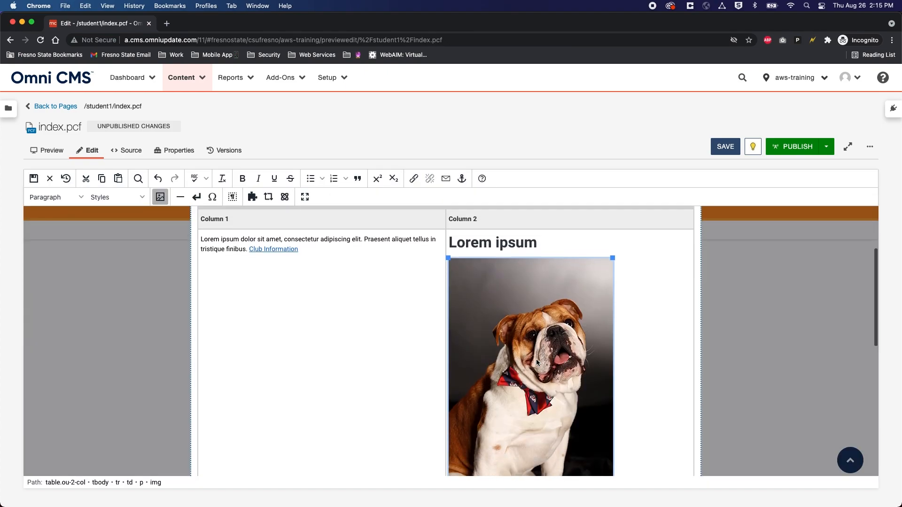
{"action": "scroll", "coordinate": [536, 360], "scroll_direction": "up", "scroll_amount": 2}
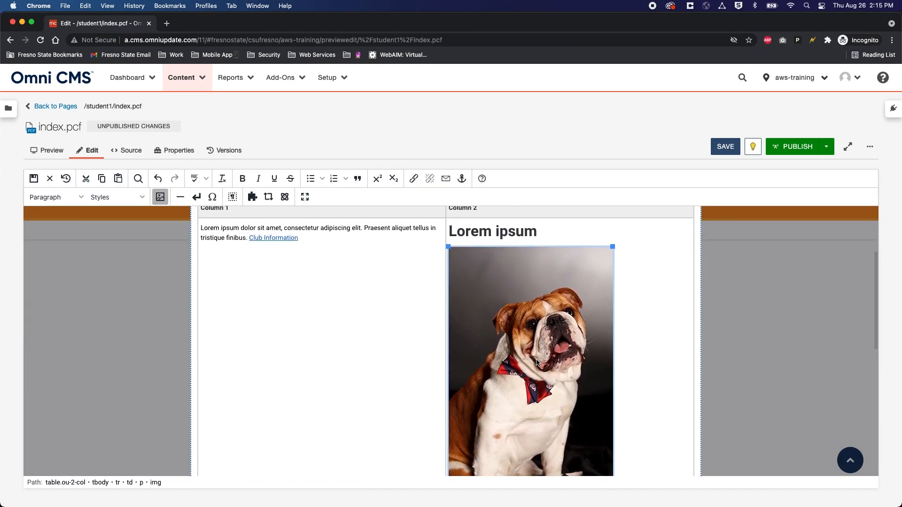
{"action": "scroll", "coordinate": [539, 358], "scroll_direction": "down", "scroll_amount": 3}
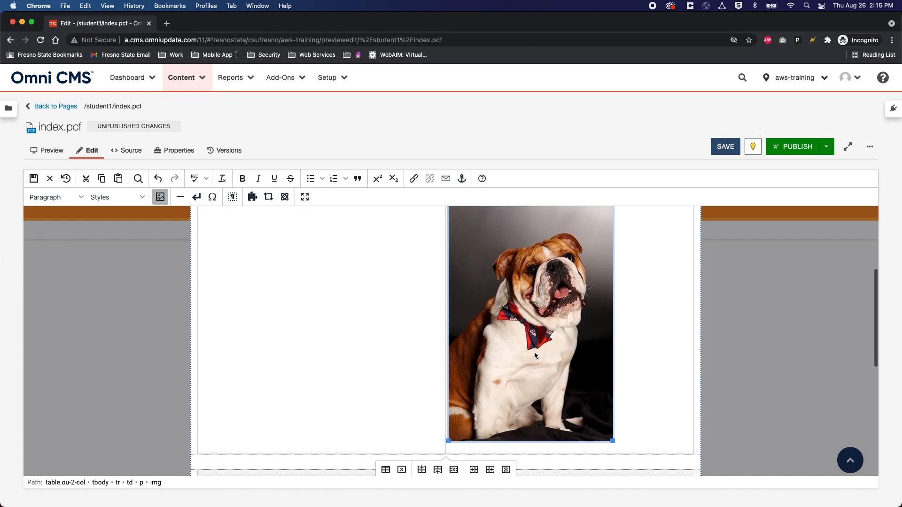
{"action": "scroll", "coordinate": [629, 335], "scroll_direction": "up", "scroll_amount": 2}
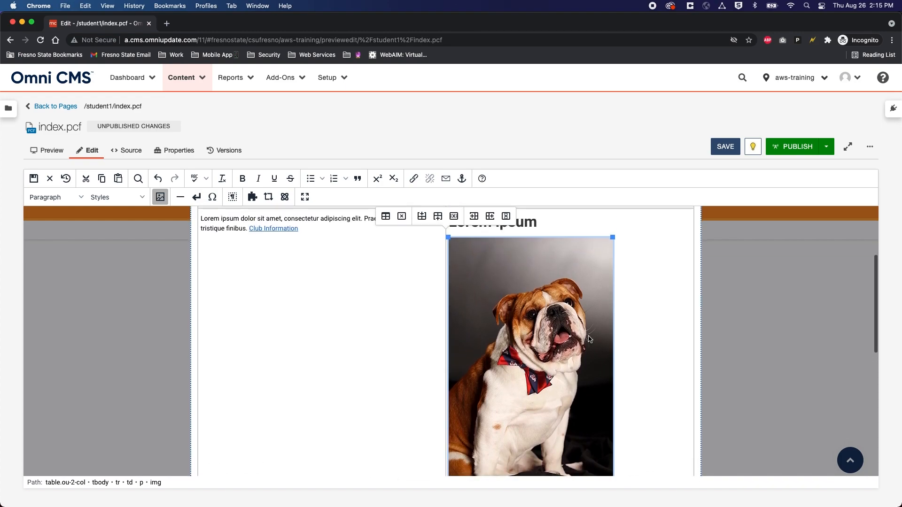
{"action": "left_click", "coordinate": [369, 334]}
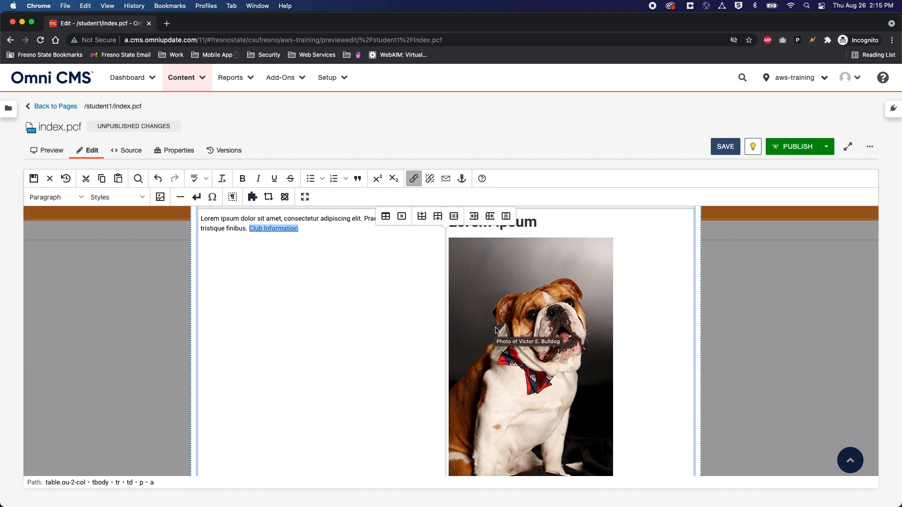
{"action": "scroll", "coordinate": [496, 328], "scroll_direction": "down", "scroll_amount": 3}
{"action": "scroll", "coordinate": [495, 328], "scroll_direction": "up", "scroll_amount": 2}
{"action": "left_click", "coordinate": [724, 147]}
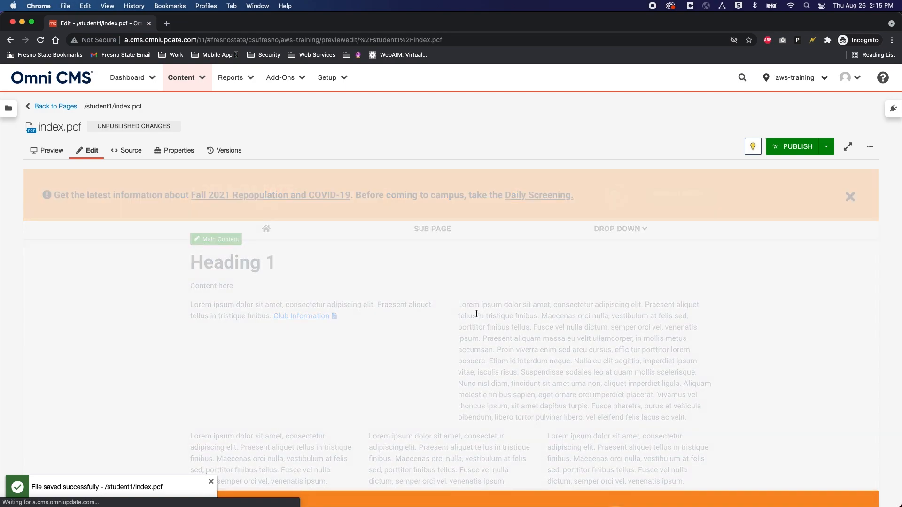
{"action": "scroll", "coordinate": [476, 314], "scroll_direction": "down", "scroll_amount": 10}
{"action": "scroll", "coordinate": [655, 336], "scroll_direction": "up", "scroll_amount": 3}
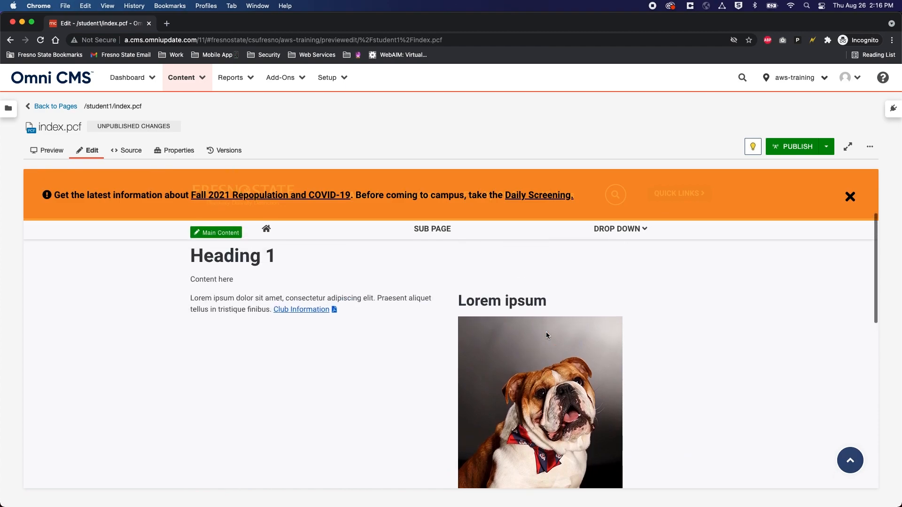
{"action": "scroll", "coordinate": [546, 335], "scroll_direction": "down", "scroll_amount": 2}
{"action": "scroll", "coordinate": [546, 335], "scroll_direction": "up", "scroll_amount": 1}
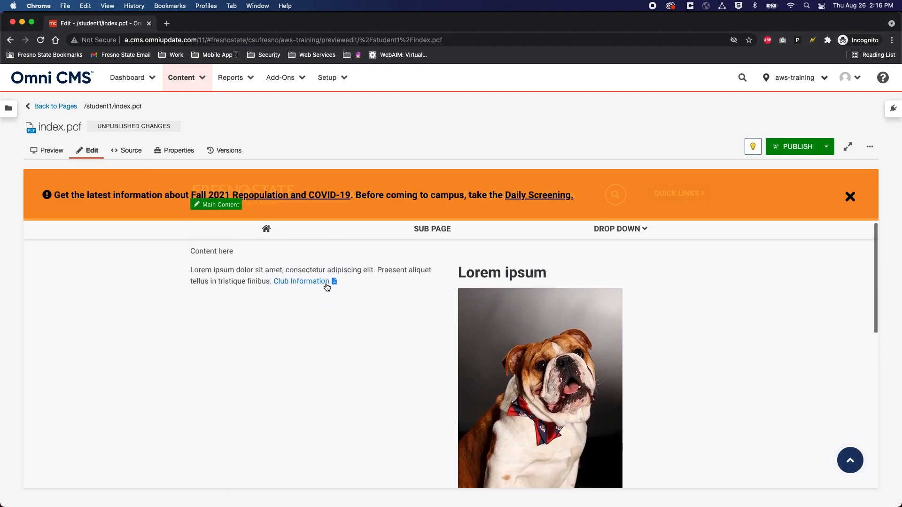
{"action": "scroll", "coordinate": [520, 332], "scroll_direction": "up", "scroll_amount": 3}
{"action": "scroll", "coordinate": [520, 333], "scroll_direction": "up", "scroll_amount": 1}
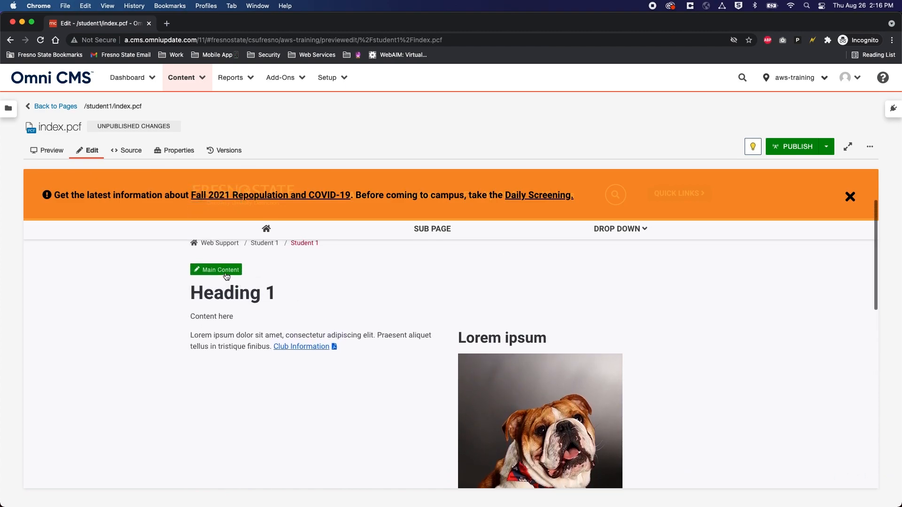
Step: Open index.pcf's Main Content region in the editor
{"action": "left_click", "coordinate": [220, 269]}
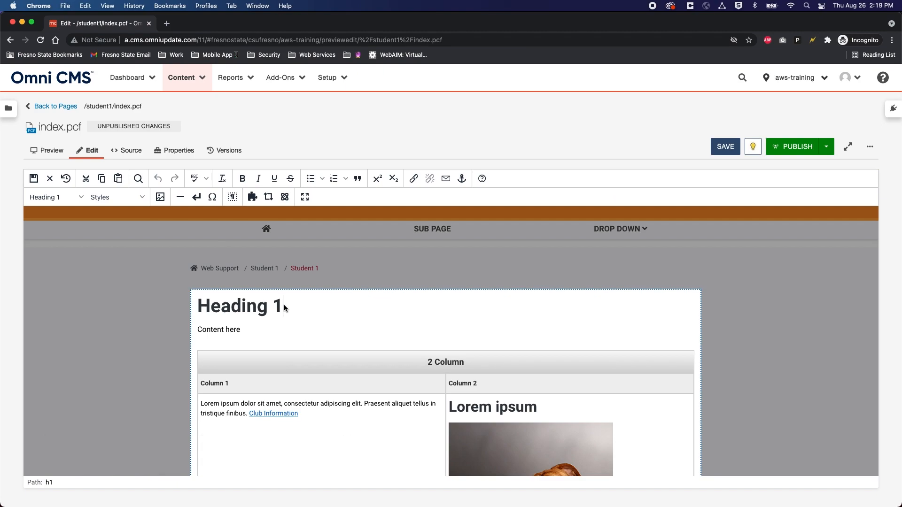
{"action": "scroll", "coordinate": [357, 363], "scroll_direction": "down", "scroll_amount": 3}
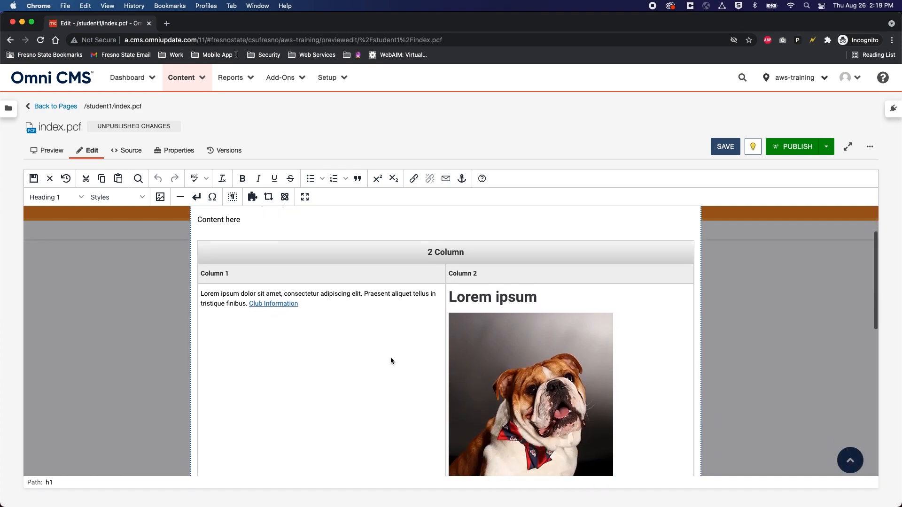
{"action": "scroll", "coordinate": [390, 357], "scroll_direction": "down", "scroll_amount": 10}
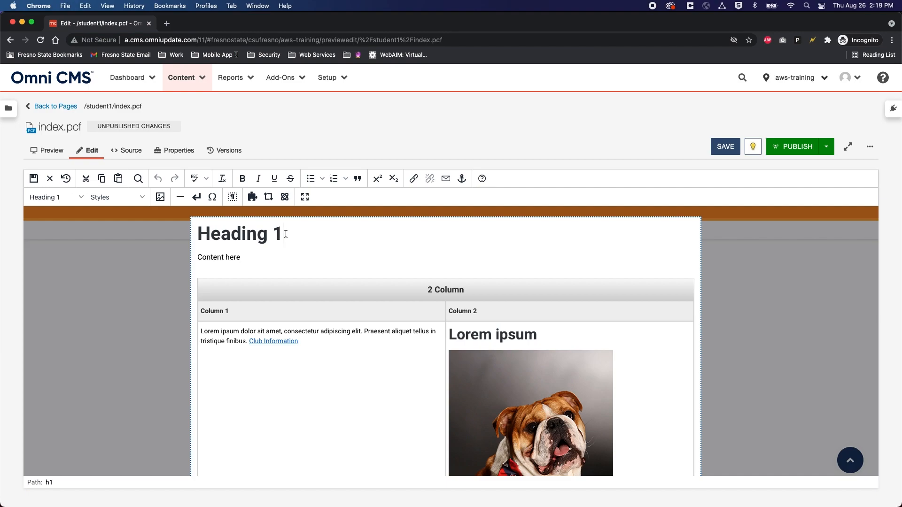
Step: Delete the 2 Column and 3 Column tables, leaving only the heading and 'Content here'
{"action": "left_click", "coordinate": [310, 290]}
{"action": "scroll", "coordinate": [353, 343], "scroll_direction": "down", "scroll_amount": 10}
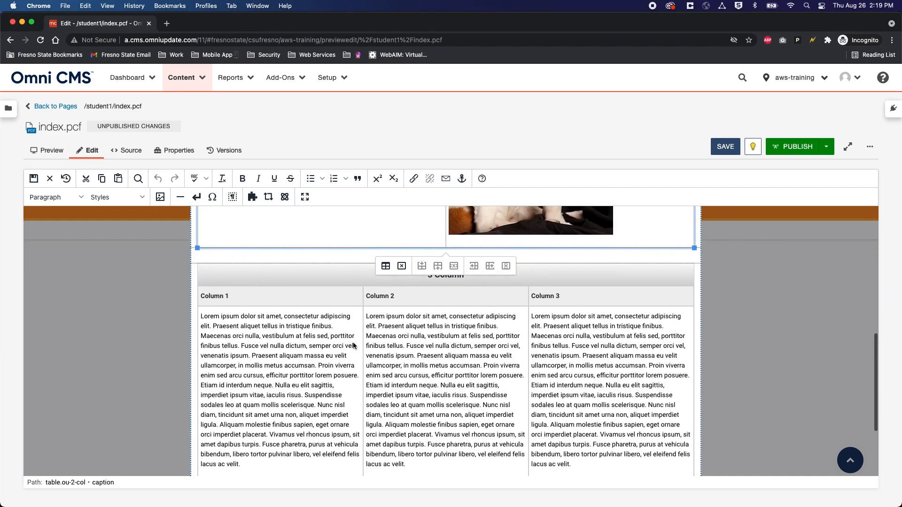
{"action": "left_click", "coordinate": [348, 257]}
{"action": "scroll", "coordinate": [353, 295], "scroll_direction": "up", "scroll_amount": 3}
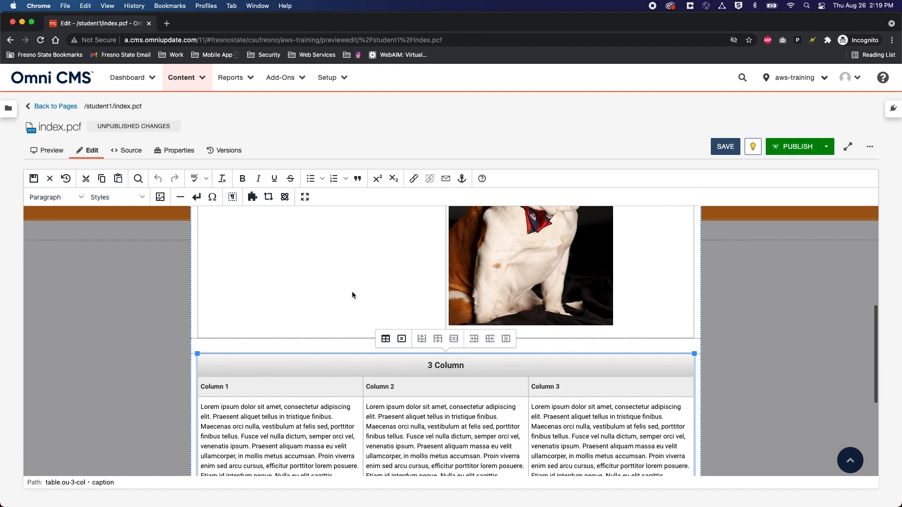
{"action": "scroll", "coordinate": [352, 295], "scroll_direction": "up", "scroll_amount": 5}
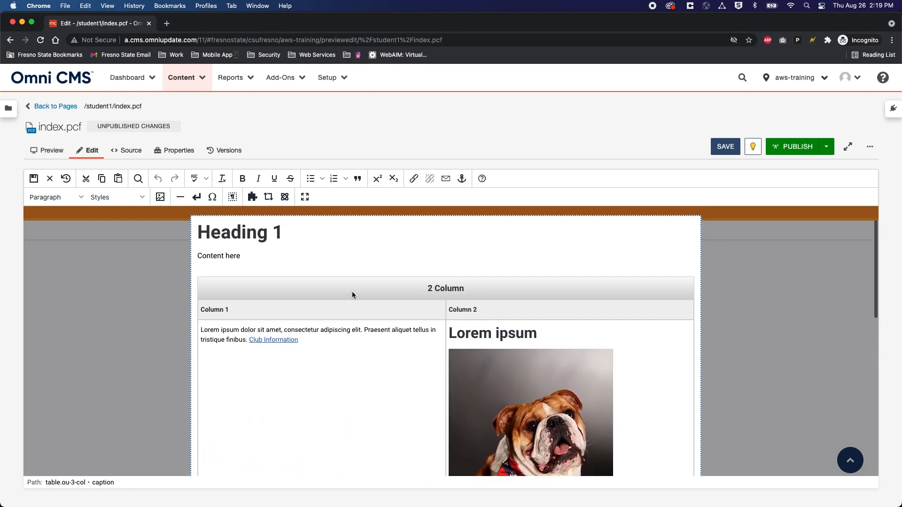
{"action": "left_click", "coordinate": [294, 287]}
{"action": "left_click", "coordinate": [402, 266]}
{"action": "left_click", "coordinate": [379, 296]}
{"action": "left_click", "coordinate": [402, 265]}
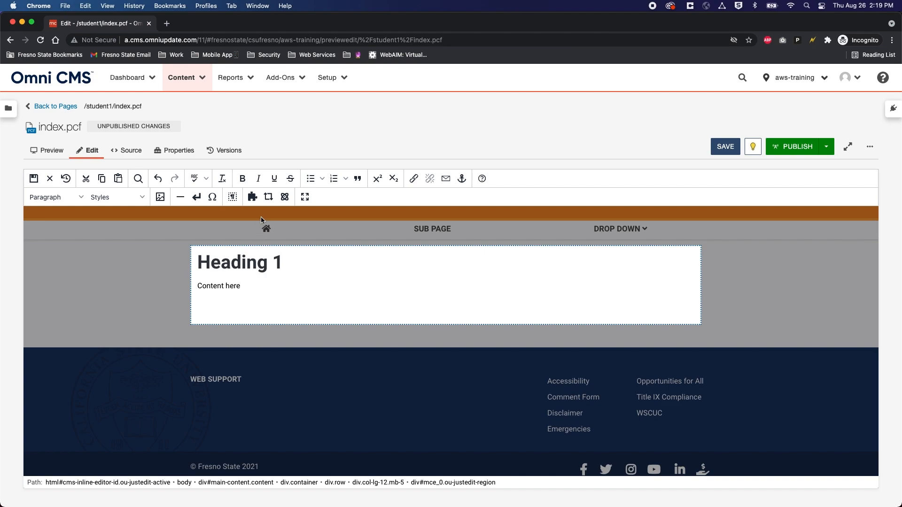
Step: Filter the snippet list by 'red' and select the Redesign - 3 Column snippet
{"action": "left_click", "coordinate": [253, 197]}
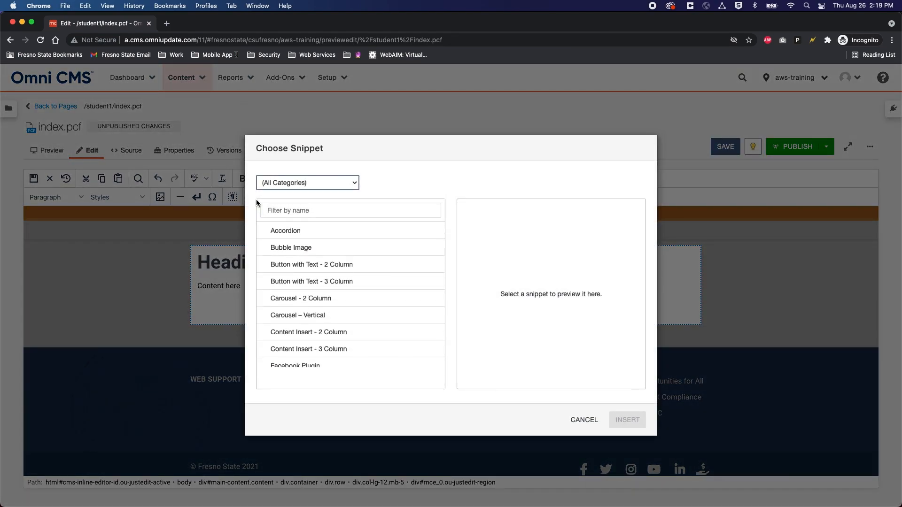
{"action": "scroll", "coordinate": [312, 277], "scroll_direction": "down", "scroll_amount": 5}
{"action": "scroll", "coordinate": [315, 291], "scroll_direction": "down", "scroll_amount": 6}
{"action": "scroll", "coordinate": [318, 295], "scroll_direction": "up", "scroll_amount": 3}
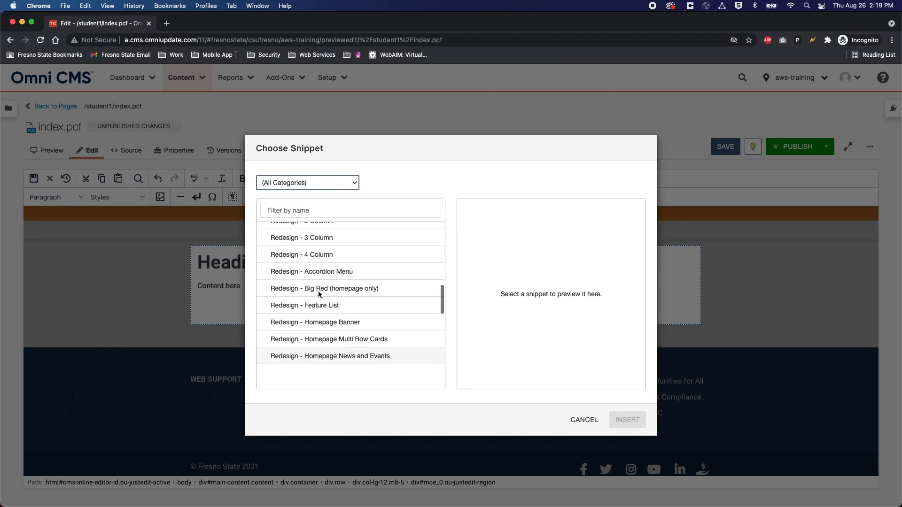
{"action": "left_click", "coordinate": [303, 209]}
{"action": "type", "text": "redd"}
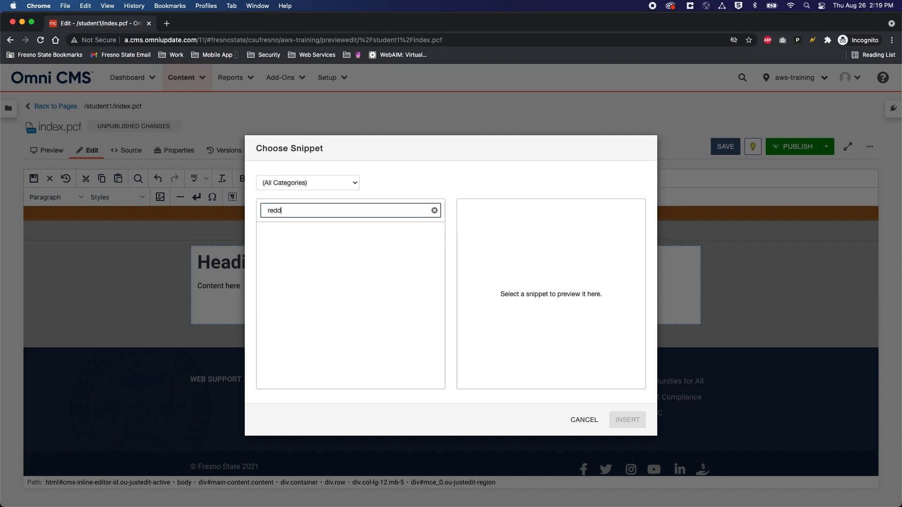
{"action": "key", "text": "BackSpace"}
{"action": "scroll", "coordinate": [327, 315], "scroll_direction": "down", "scroll_amount": 3}
{"action": "scroll", "coordinate": [328, 315], "scroll_direction": "down", "scroll_amount": 3}
{"action": "scroll", "coordinate": [327, 316], "scroll_direction": "up", "scroll_amount": 4}
{"action": "scroll", "coordinate": [329, 315], "scroll_direction": "down", "scroll_amount": 3}
{"action": "scroll", "coordinate": [330, 315], "scroll_direction": "up", "scroll_amount": 2}
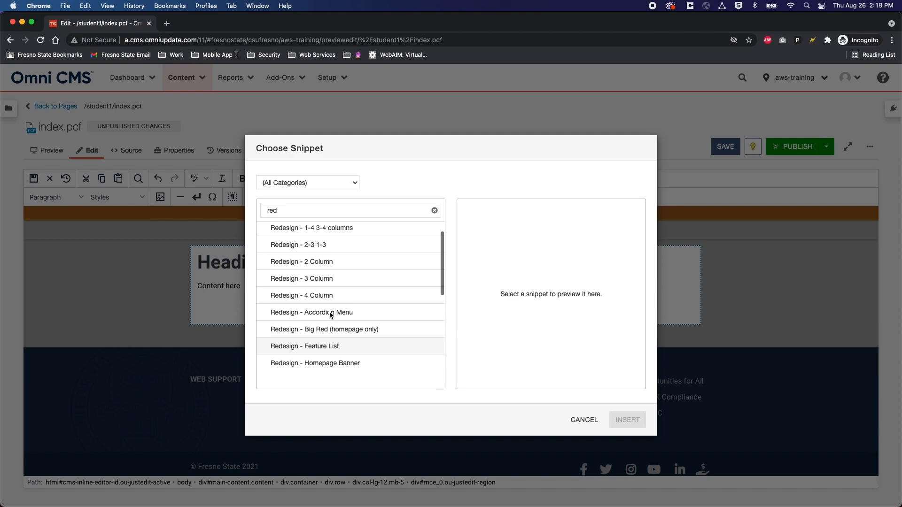
{"action": "left_click", "coordinate": [333, 280]}
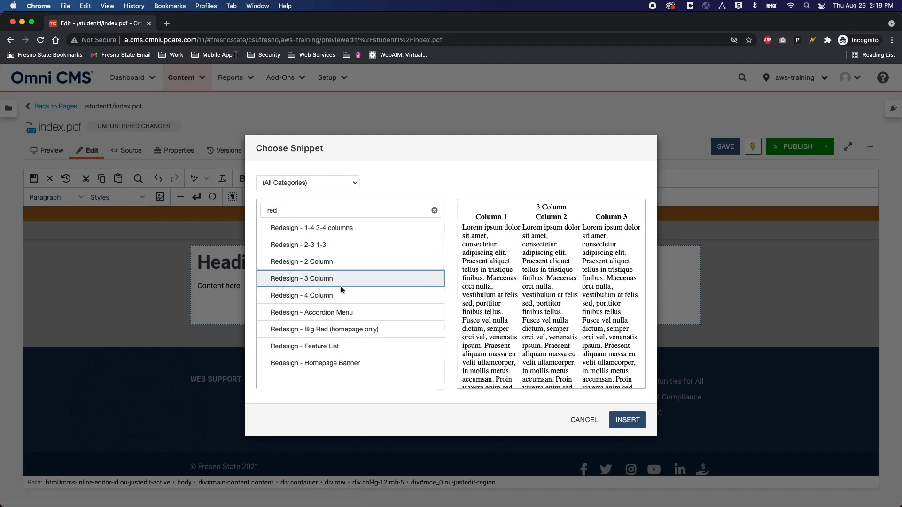
Step: Insert the Redesign 3 Column table and delete the Lorem ipsum text from all three columns
{"action": "left_click", "coordinate": [628, 422]}
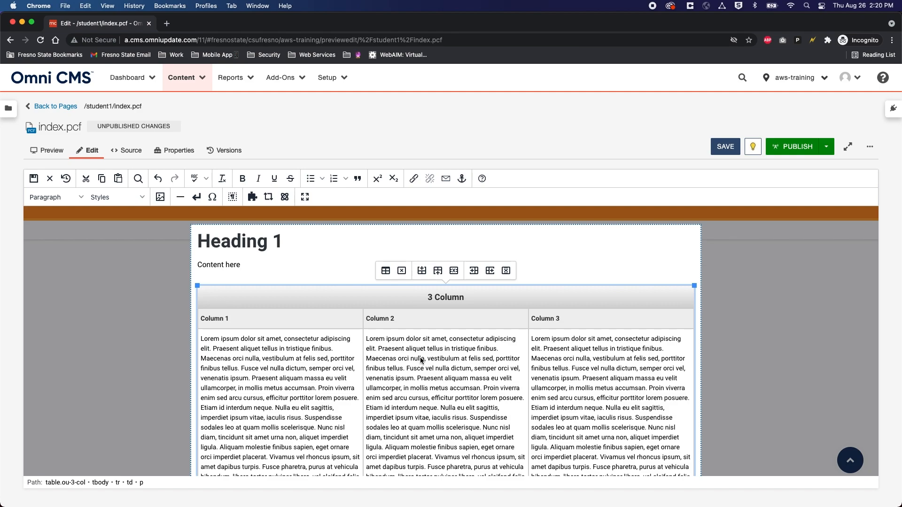
{"action": "scroll", "coordinate": [288, 411], "scroll_direction": "down", "scroll_amount": 3}
{"action": "left_click_drag", "start_coordinate": [272, 405], "coordinate": [200, 252]}
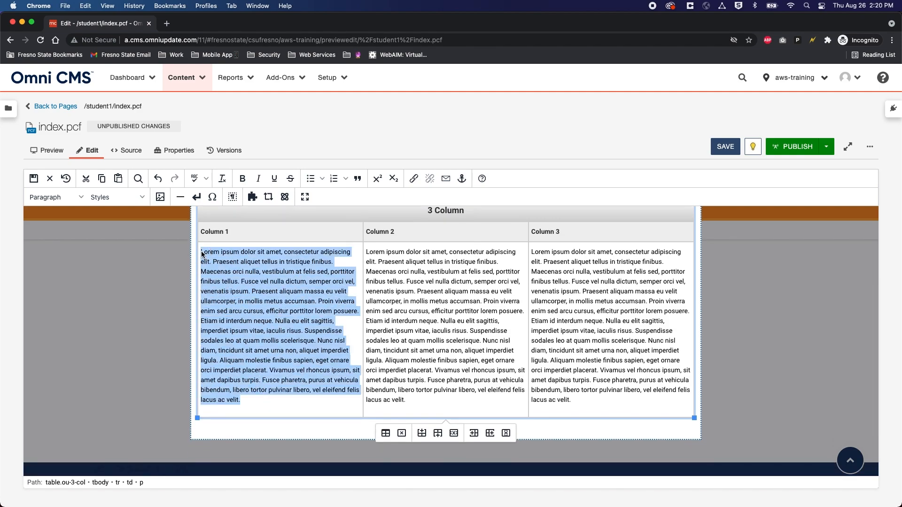
{"action": "key", "text": "BackSpace"}
{"action": "left_click_drag", "start_coordinate": [367, 252], "coordinate": [468, 401]}
{"action": "key", "text": "BackSpace"}
{"action": "left_click_drag", "start_coordinate": [559, 262], "coordinate": [636, 360]}
{"action": "key", "text": "BackSpace"}
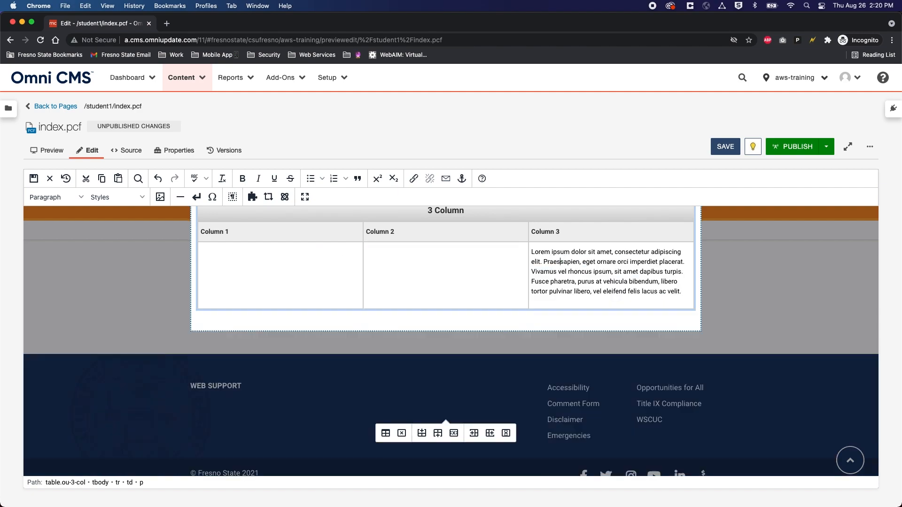
{"action": "mouse_move", "coordinate": [681, 293]}
{"action": "left_mouse_down"}
{"action": "mouse_move", "coordinate": [532, 262]}
{"action": "mouse_move", "coordinate": [532, 252]}
{"action": "mouse_move", "coordinate": [684, 294]}
{"action": "left_mouse_up"}
{"action": "key", "text": "BackSpace"}
{"action": "left_click", "coordinate": [219, 295]}
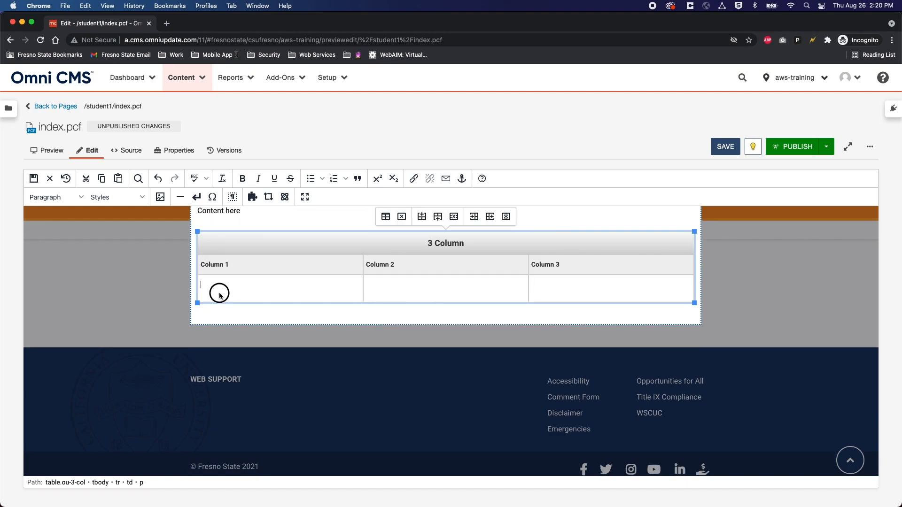
Step: Insert images/german_160.jpg into Column 1 with alt text 'test'
{"action": "left_click", "coordinate": [160, 198]}
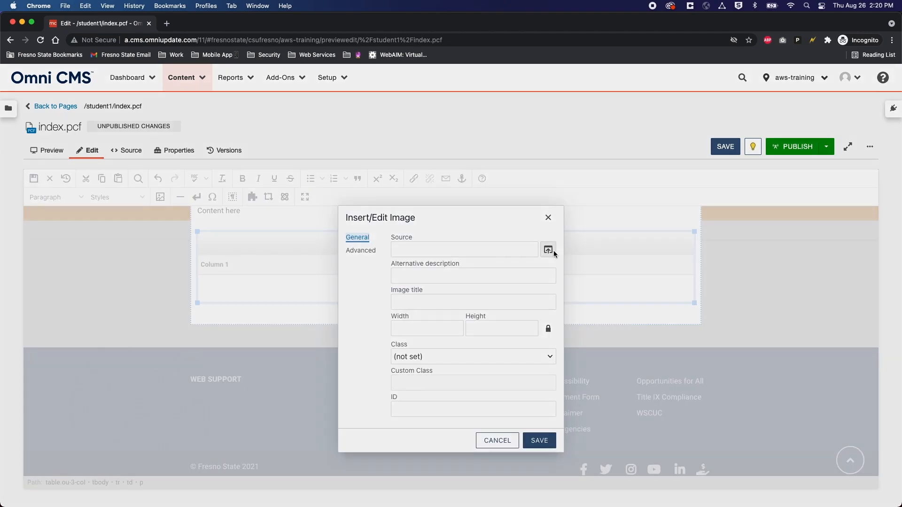
{"action": "left_click", "coordinate": [548, 250]}
{"action": "left_click", "coordinate": [292, 286]}
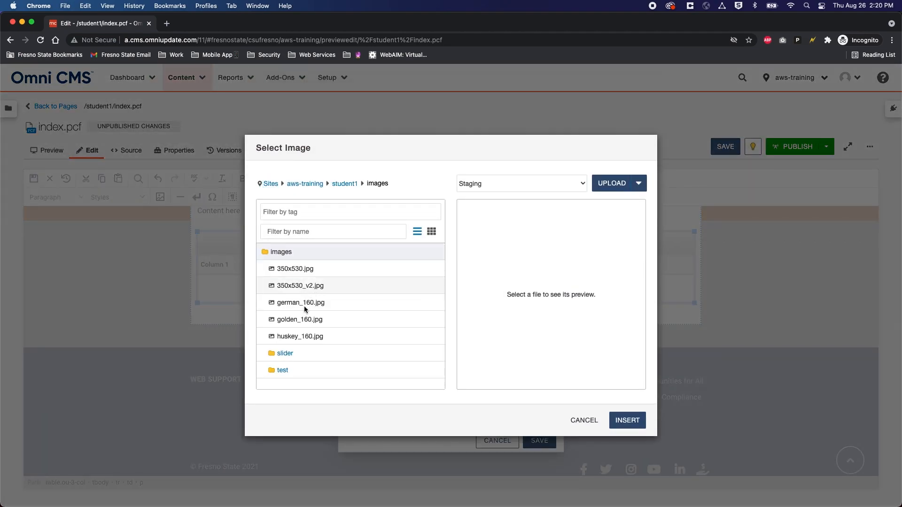
{"action": "left_click", "coordinate": [303, 302]}
{"action": "left_click", "coordinate": [627, 420]}
{"action": "left_click", "coordinate": [435, 283]}
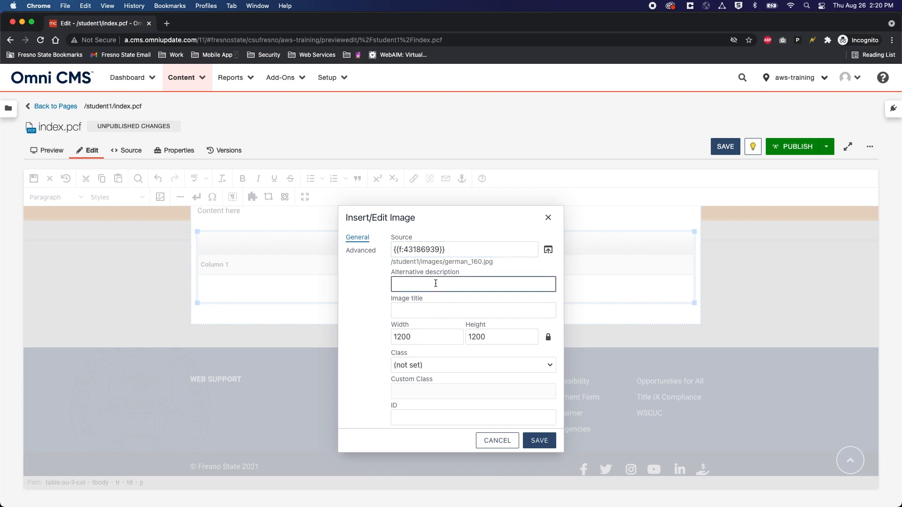
{"action": "type", "text": "test"}
{"action": "left_click", "coordinate": [539, 440]}
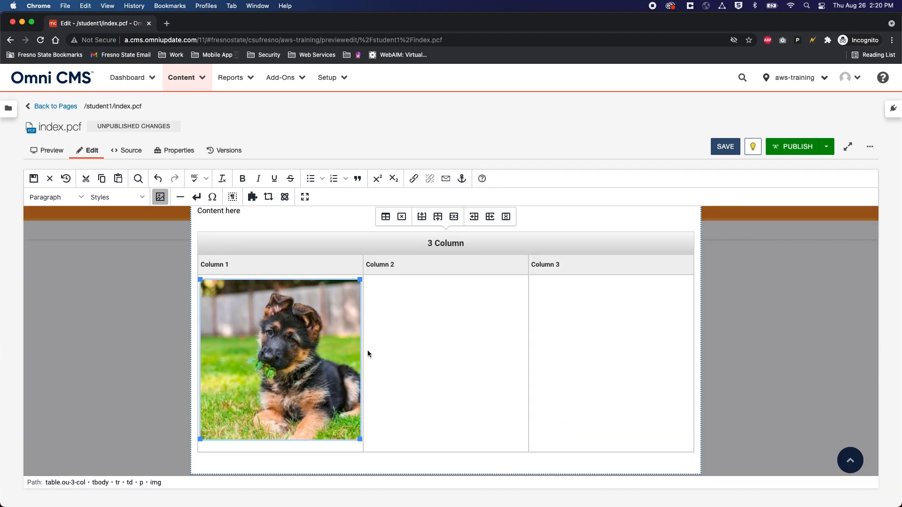
Step: Insert images/golden_160.jpg into Column 2 with alt text 'test dog 2'
{"action": "left_click", "coordinate": [384, 305]}
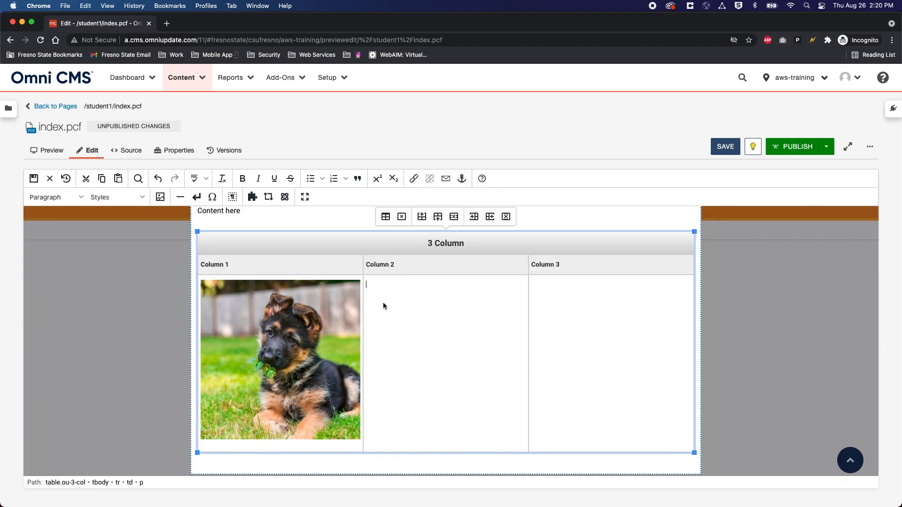
{"action": "left_click", "coordinate": [160, 197]}
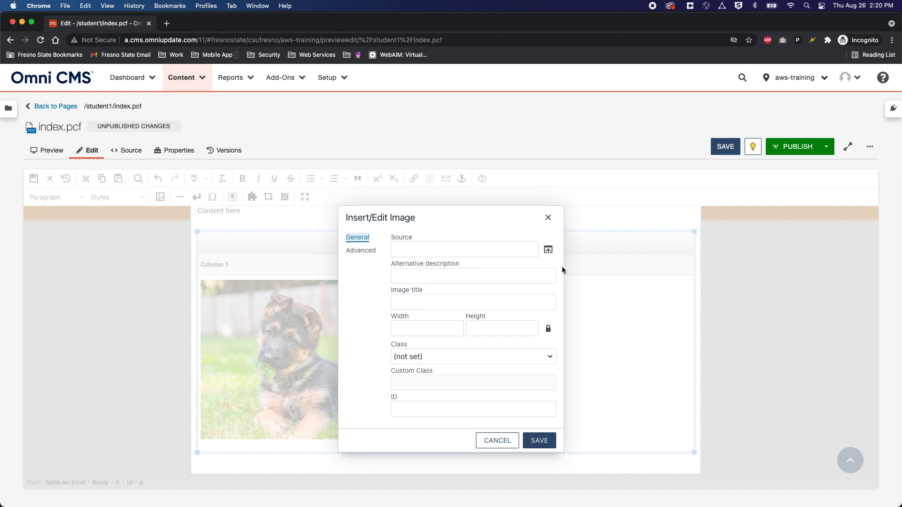
{"action": "left_click", "coordinate": [552, 253]}
{"action": "left_click", "coordinate": [283, 286]}
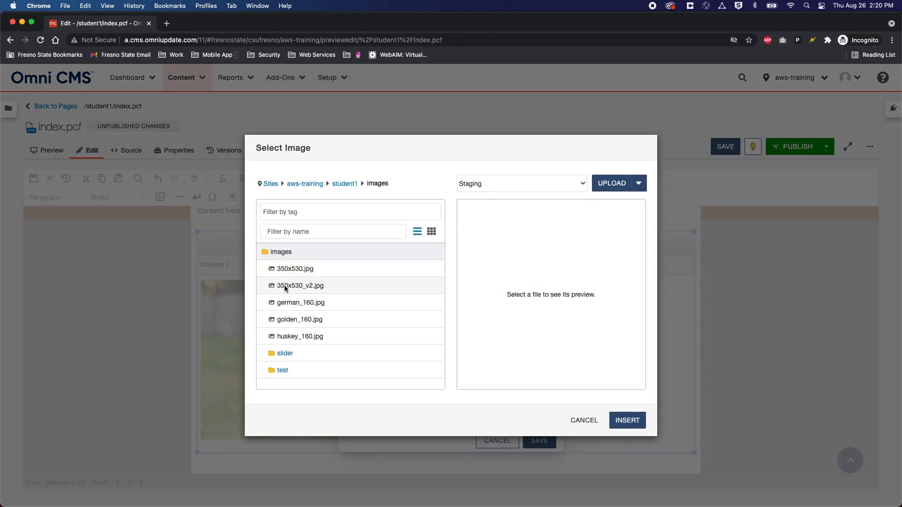
{"action": "left_click", "coordinate": [306, 319]}
{"action": "left_click", "coordinate": [627, 420]}
{"action": "left_click", "coordinate": [465, 287]}
{"action": "type", "text": "test "}
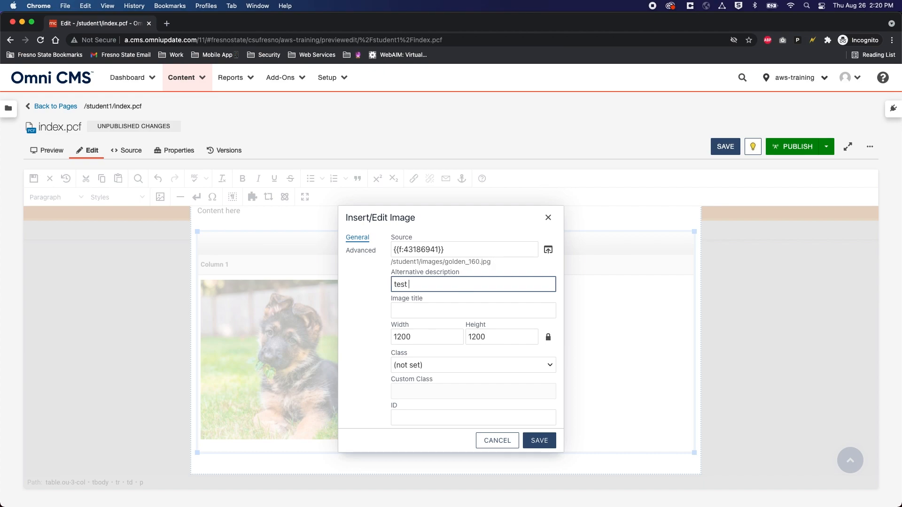
{"action": "type", "text": "dog 2"}
{"action": "left_click", "coordinate": [538, 440]}
Step: Insert images/huskey_160.jpg into Column 3 with alt text 'tes3'
{"action": "left_click", "coordinate": [550, 292]}
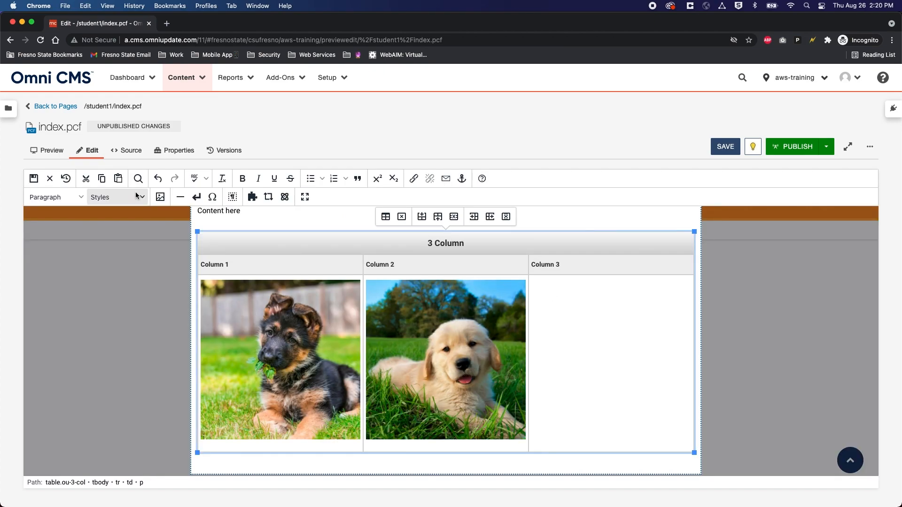
{"action": "left_click", "coordinate": [160, 197]}
{"action": "left_click", "coordinate": [548, 250]}
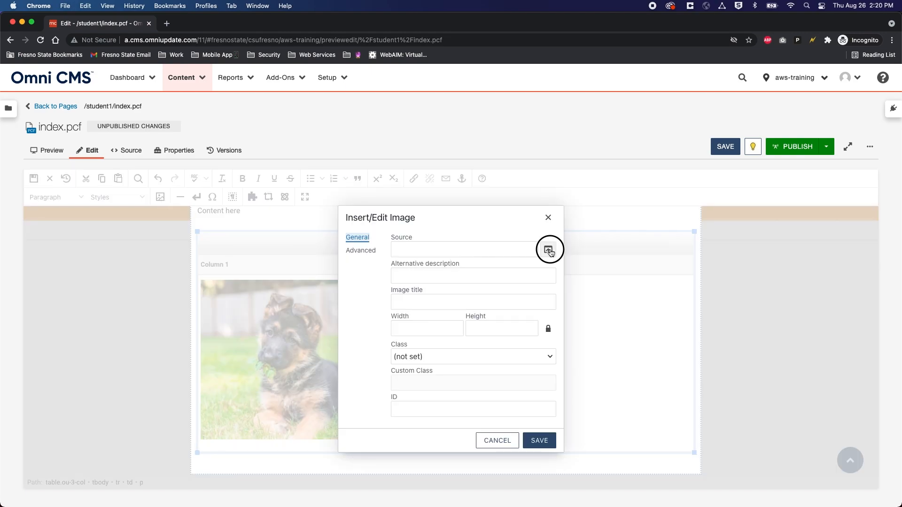
{"action": "left_click", "coordinate": [291, 286]}
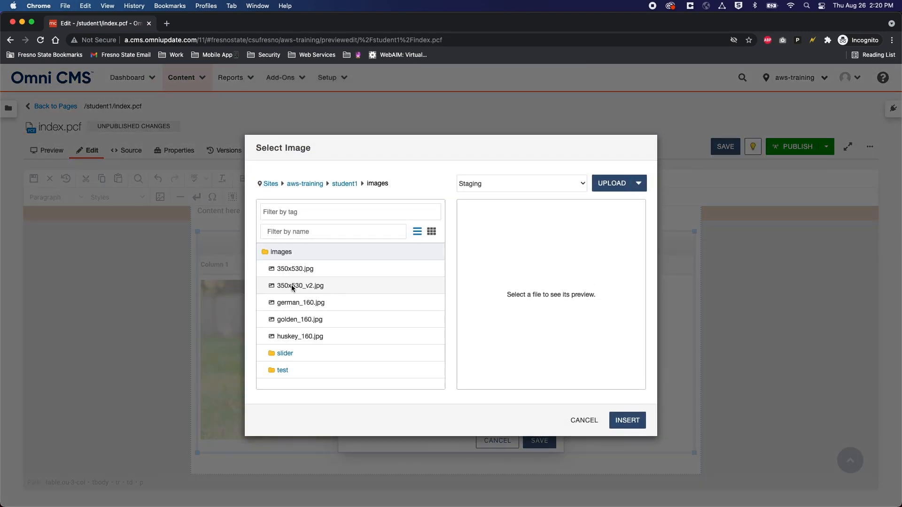
{"action": "left_click", "coordinate": [321, 336]}
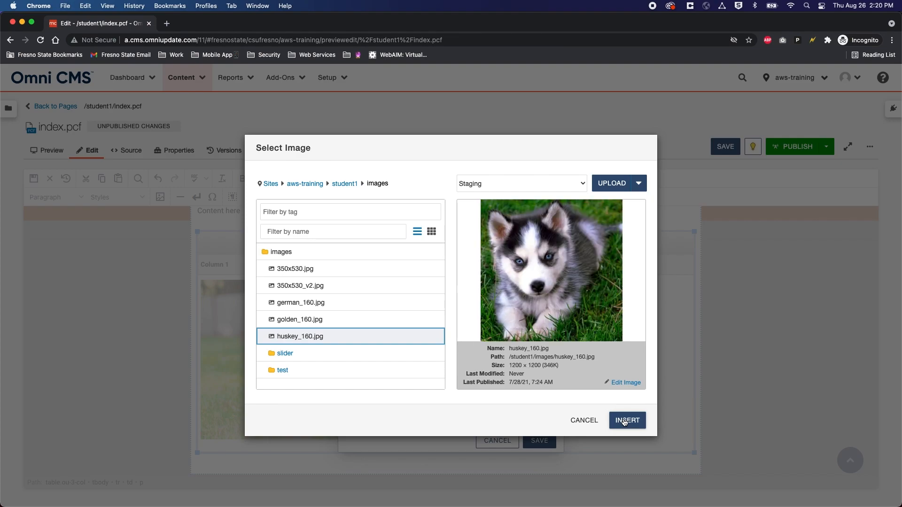
{"action": "left_click", "coordinate": [624, 421]}
{"action": "left_click", "coordinate": [433, 283]}
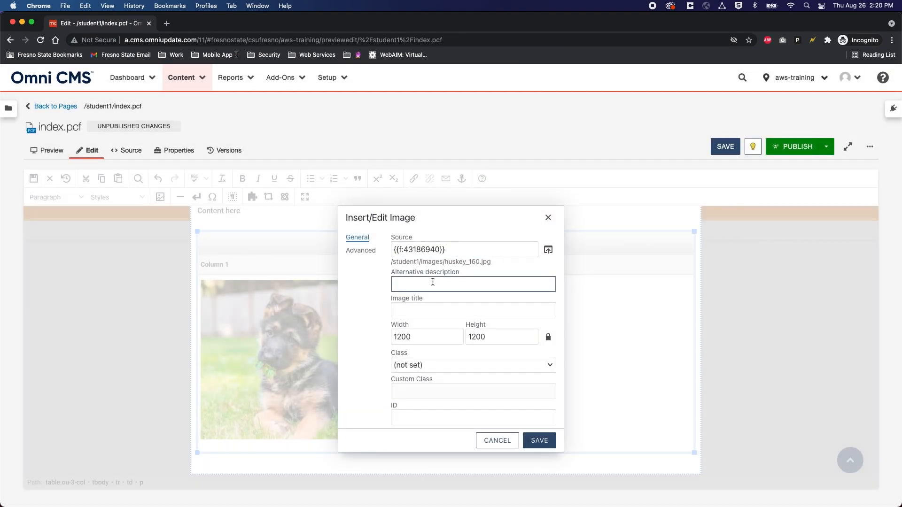
{"action": "type", "text": "tes"}
{"action": "type", "text": "3"}
{"action": "left_click", "coordinate": [538, 444]}
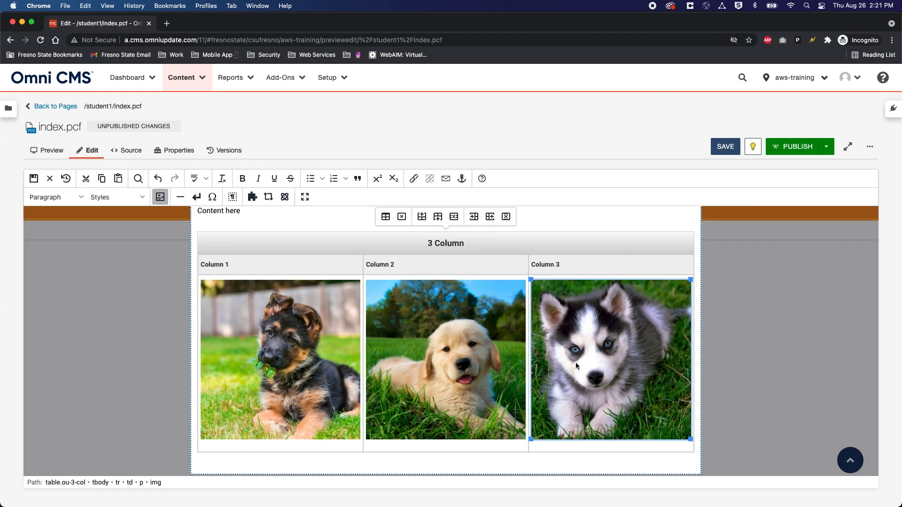
Step: Save index.pcf with the three puppy photos
{"action": "scroll", "coordinate": [575, 363], "scroll_direction": "up", "scroll_amount": 2}
{"action": "scroll", "coordinate": [569, 358], "scroll_direction": "down", "scroll_amount": 2}
{"action": "scroll", "coordinate": [565, 357], "scroll_direction": "up", "scroll_amount": 1}
{"action": "scroll", "coordinate": [295, 334], "scroll_direction": "up", "scroll_amount": 2}
{"action": "scroll", "coordinate": [295, 334], "scroll_direction": "down", "scroll_amount": 1}
{"action": "left_click", "coordinate": [726, 148]}
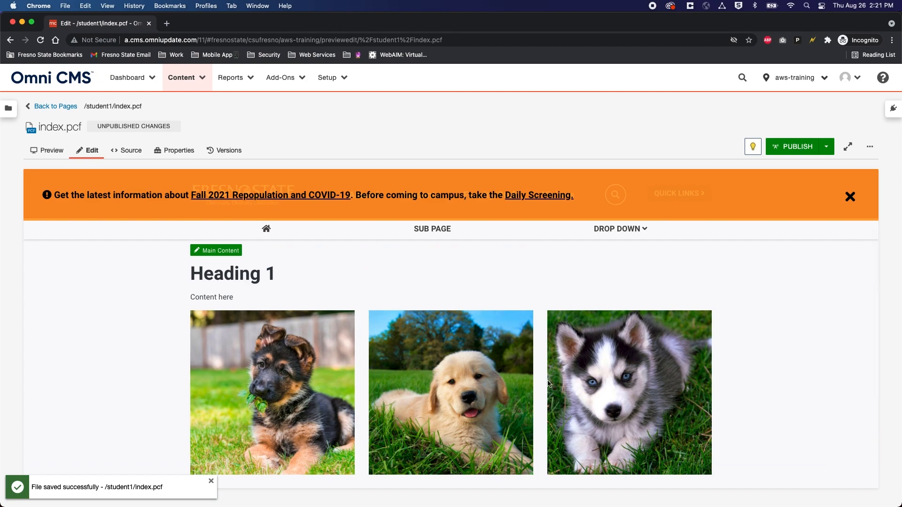
Step: Reopen the Main Content region in the editor and place the caret in 'Content here'
{"action": "scroll", "coordinate": [282, 349], "scroll_direction": "down", "scroll_amount": 1}
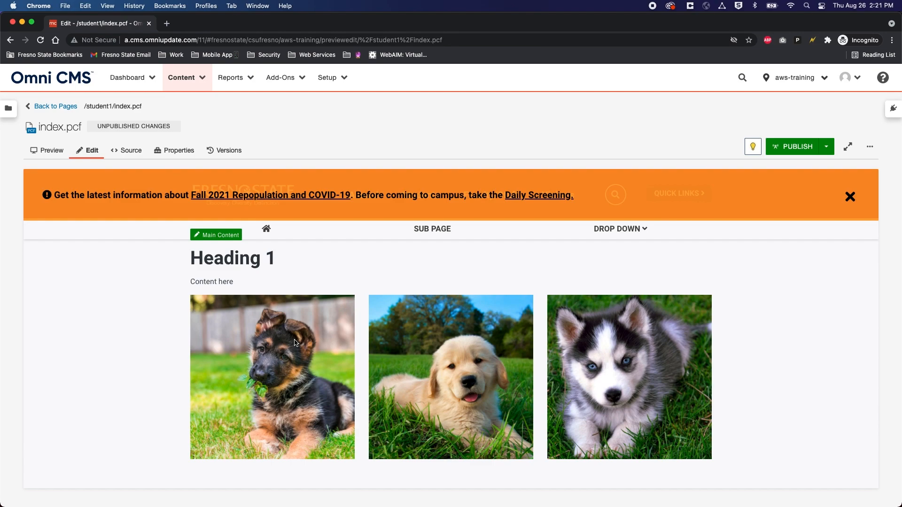
{"action": "scroll", "coordinate": [295, 342], "scroll_direction": "up", "scroll_amount": 2}
{"action": "left_click", "coordinate": [213, 271]}
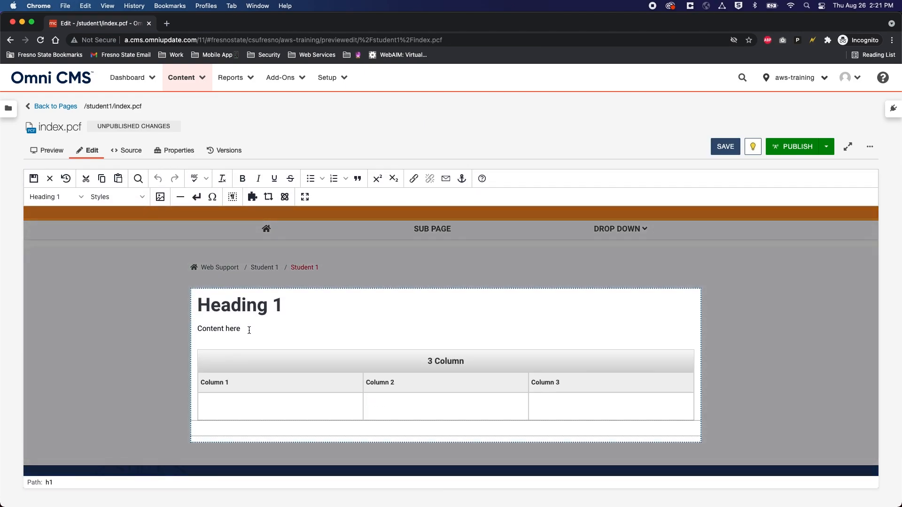
{"action": "left_click", "coordinate": [249, 330]}
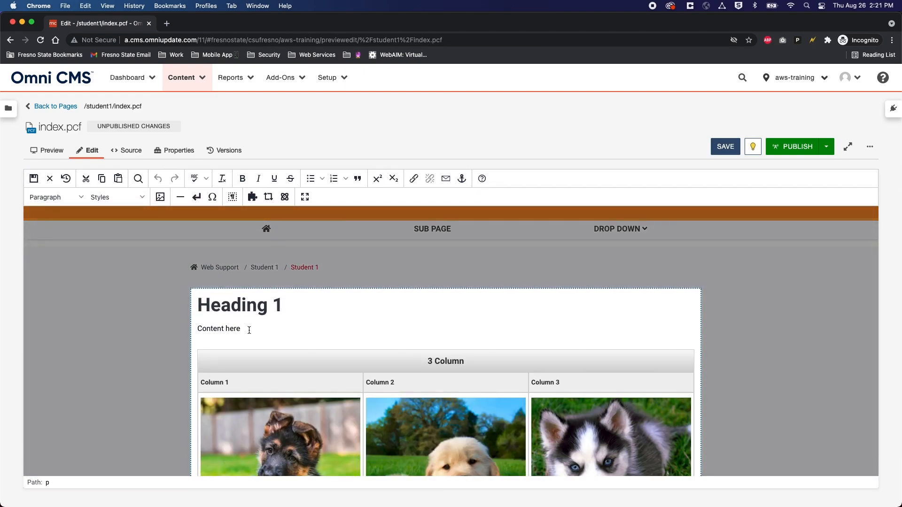
Step: Insert the Redesign - Accordion Menu snippet on a new line below 'Content here'
{"action": "key", "text": "Return"}
{"action": "key", "text": "Return"}
{"action": "key", "text": "Return"}
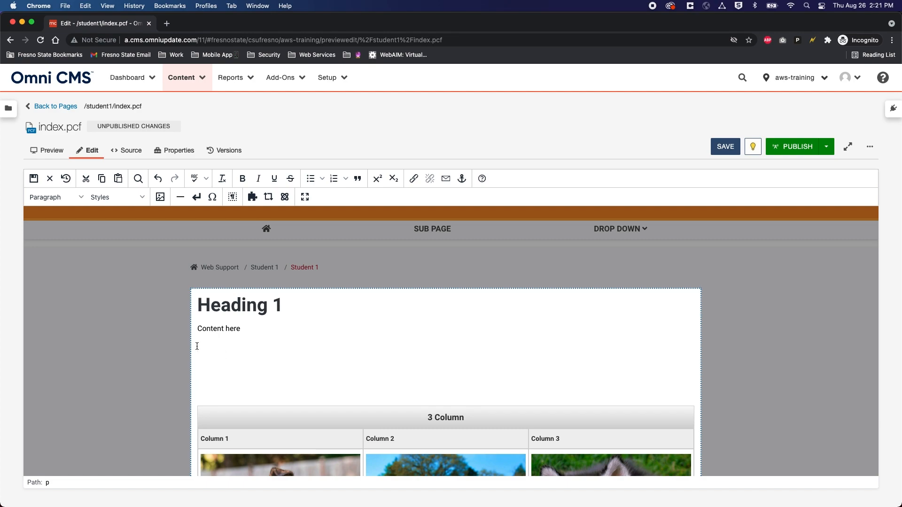
{"action": "left_click", "coordinate": [252, 197]}
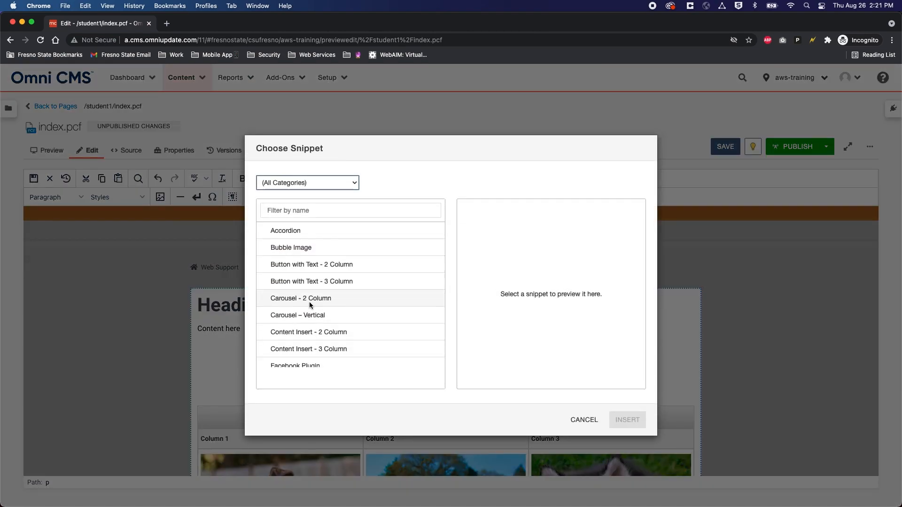
{"action": "left_click", "coordinate": [323, 211]}
{"action": "type", "text": "red"}
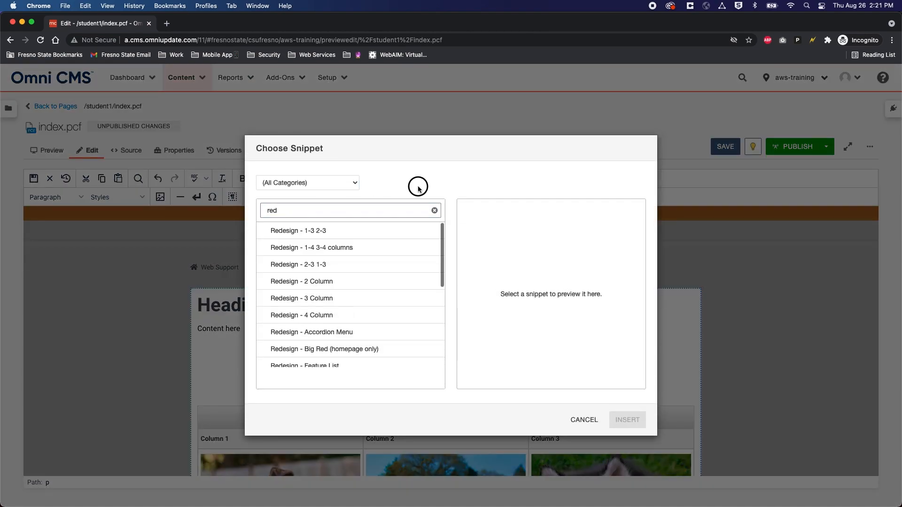
{"action": "scroll", "coordinate": [301, 281], "scroll_direction": "down", "scroll_amount": 3}
{"action": "scroll", "coordinate": [308, 293], "scroll_direction": "up", "scroll_amount": 3}
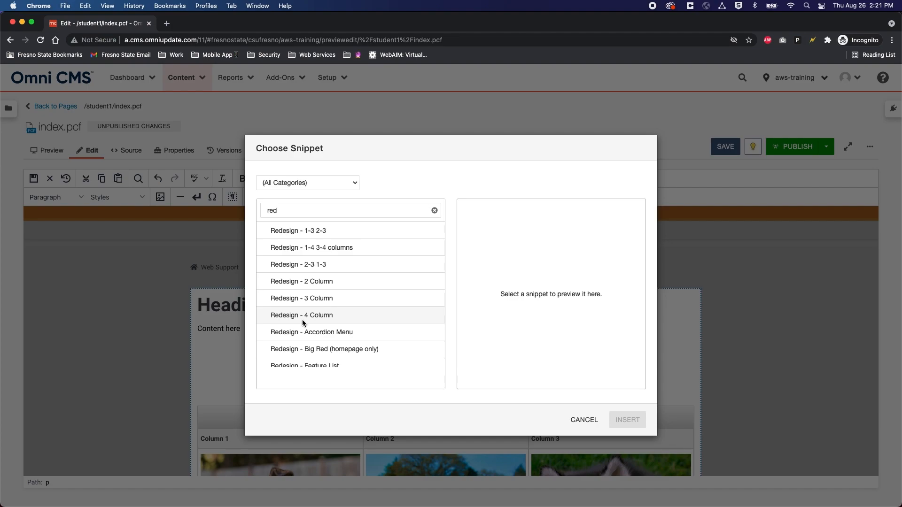
{"action": "left_click", "coordinate": [317, 334]}
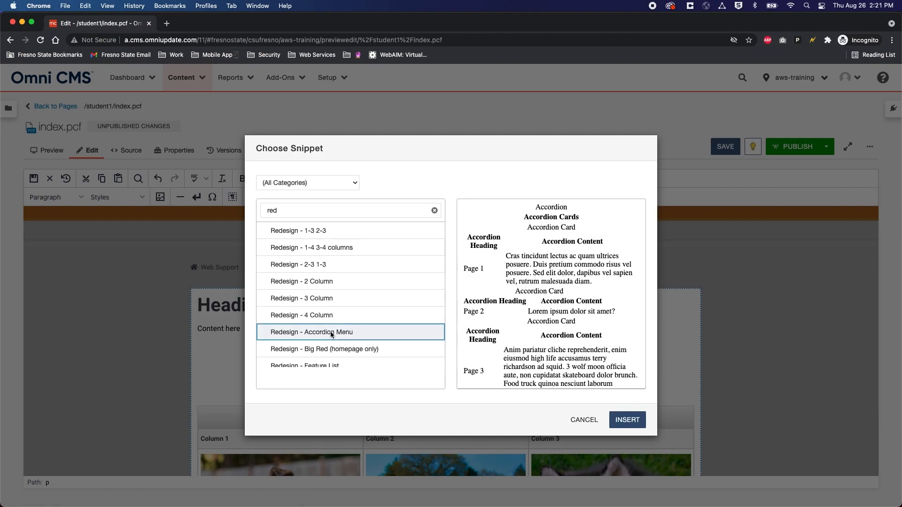
{"action": "left_click", "coordinate": [623, 419]}
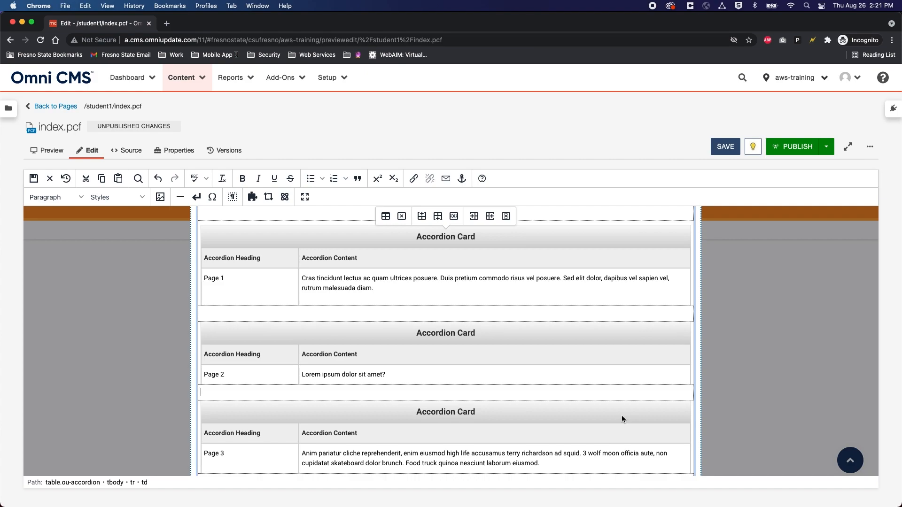
Step: Zoom the browser out to 80% and return the caret to after 'Content here'
{"action": "key", "text": "super+minus"}
{"action": "key", "text": "super+minus"}
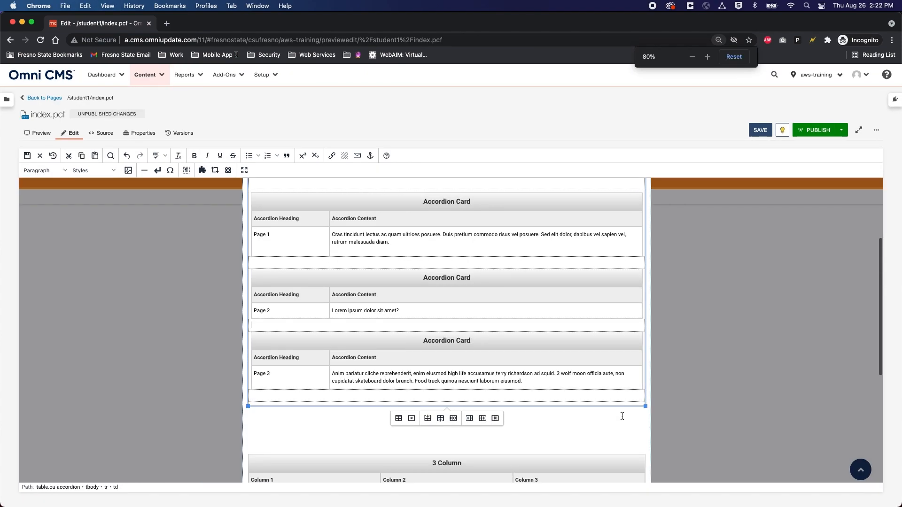
{"action": "scroll", "coordinate": [432, 301], "scroll_direction": "up", "scroll_amount": 3}
{"action": "left_click", "coordinate": [316, 203]}
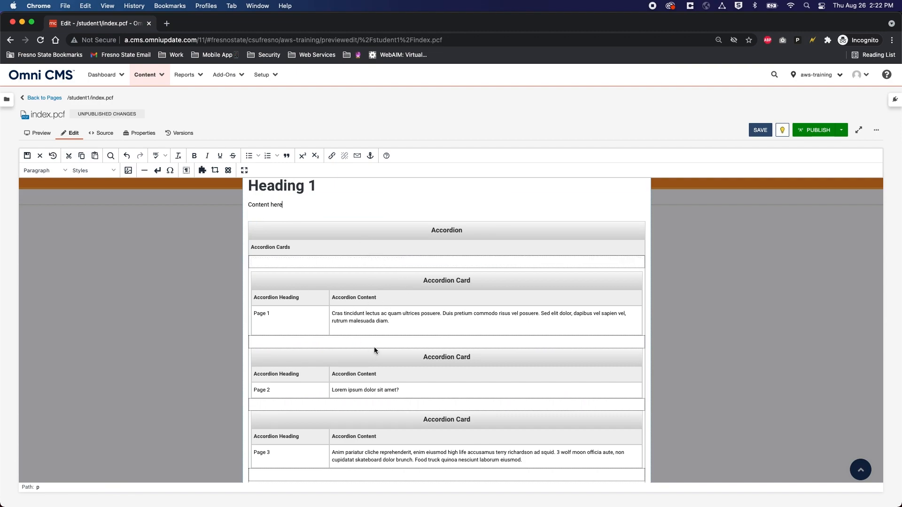
{"action": "scroll", "coordinate": [347, 278], "scroll_direction": "down", "scroll_amount": 1}
{"action": "scroll", "coordinate": [369, 332], "scroll_direction": "up", "scroll_amount": 1}
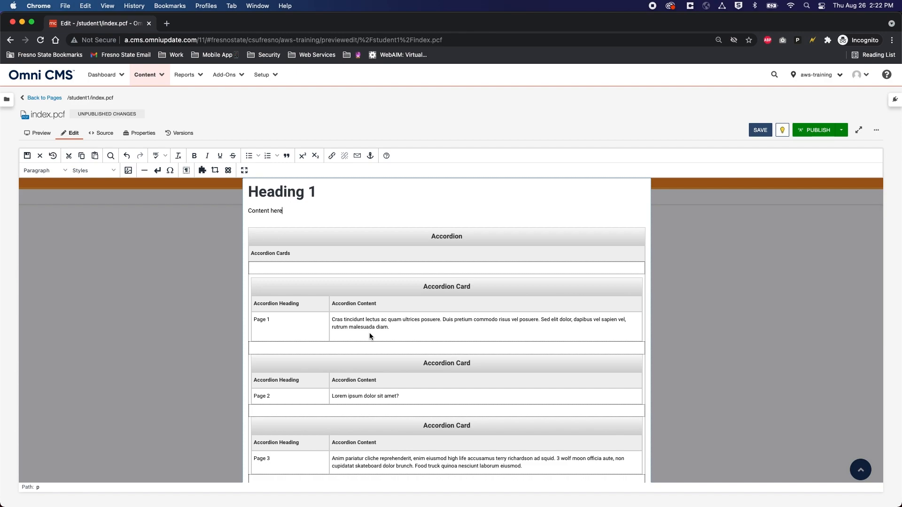
Step: Save index.pcf with the accordion and restore the browser zoom to 100%
{"action": "left_click", "coordinate": [760, 130]}
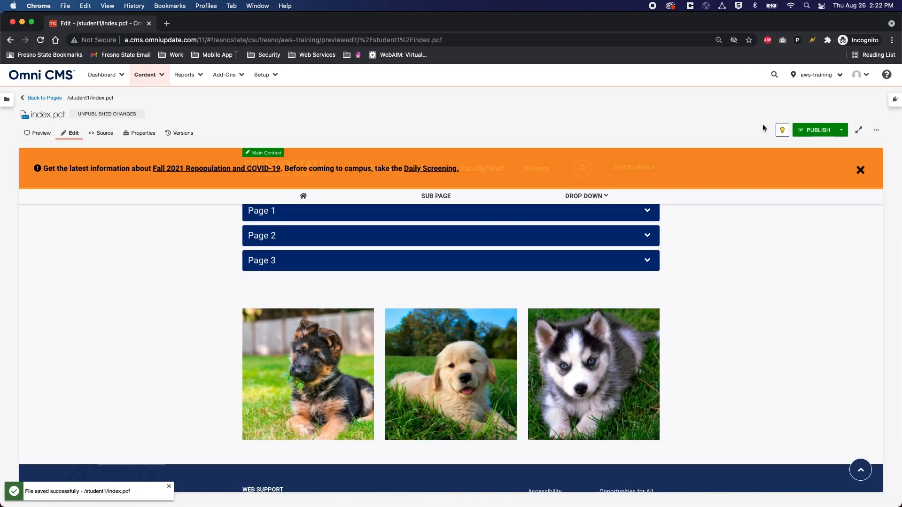
{"action": "key", "text": "super+equal"}
{"action": "key", "text": "super+equal"}
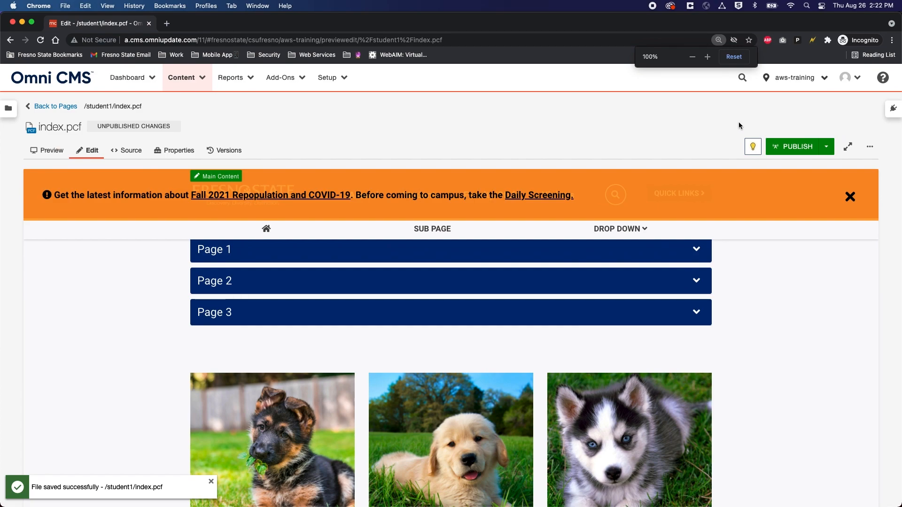
{"action": "scroll", "coordinate": [375, 337], "scroll_direction": "up", "scroll_amount": 2}
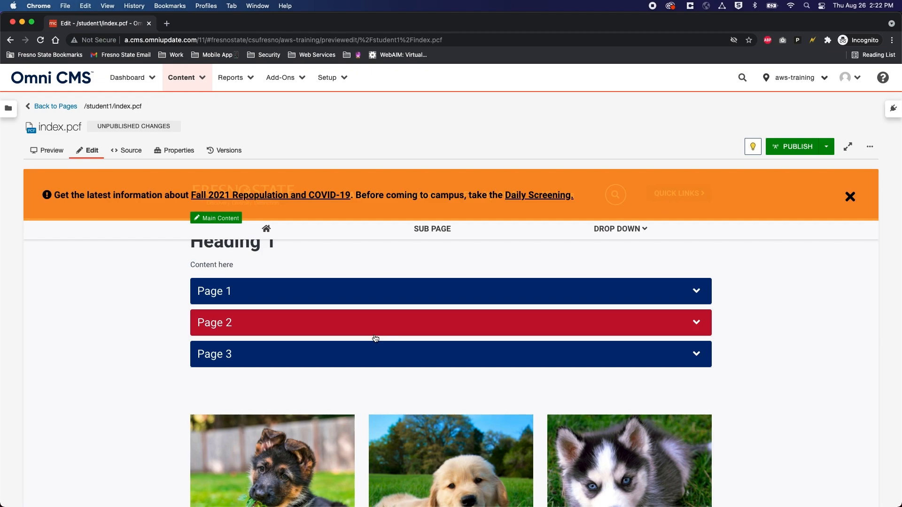
{"action": "scroll", "coordinate": [286, 374], "scroll_direction": "down", "scroll_amount": 3}
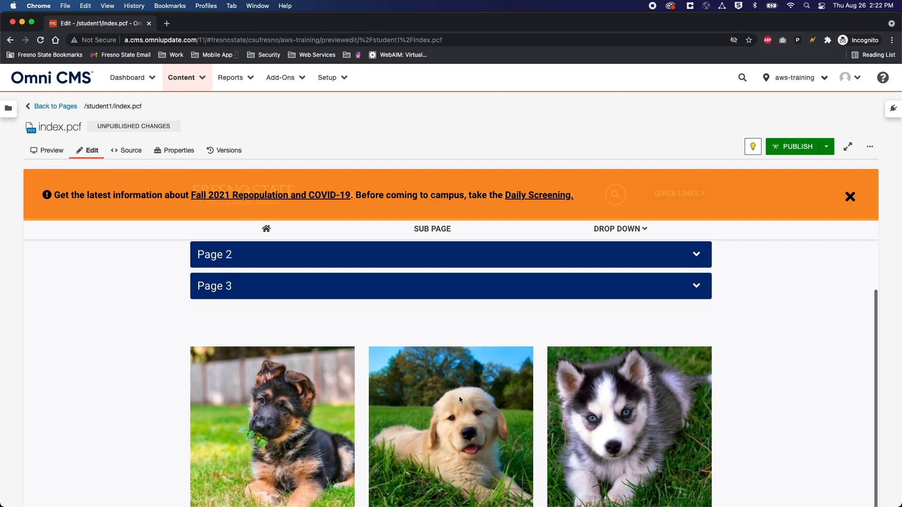
{"action": "scroll", "coordinate": [412, 396], "scroll_direction": "up", "scroll_amount": 3}
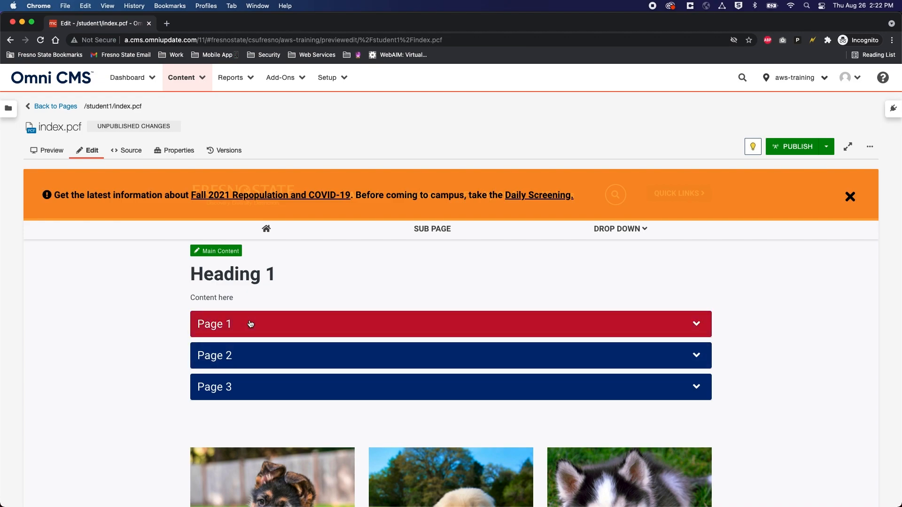
Step: Expand and collapse the Page 1, 2 and 3 accordion panels, then open Main Content for editing
{"action": "left_click", "coordinate": [242, 387]}
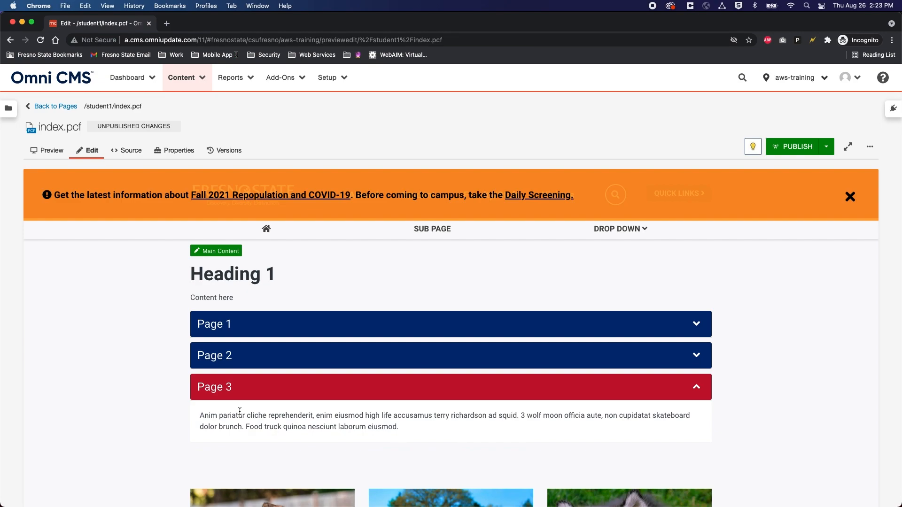
{"action": "left_click", "coordinate": [261, 325]}
{"action": "left_click", "coordinate": [262, 399]}
{"action": "left_click", "coordinate": [262, 426]}
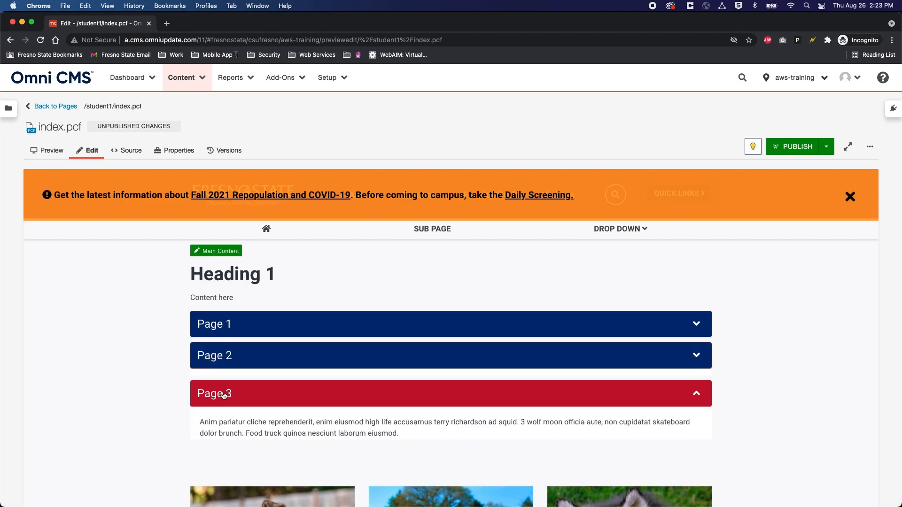
{"action": "left_click", "coordinate": [251, 385]}
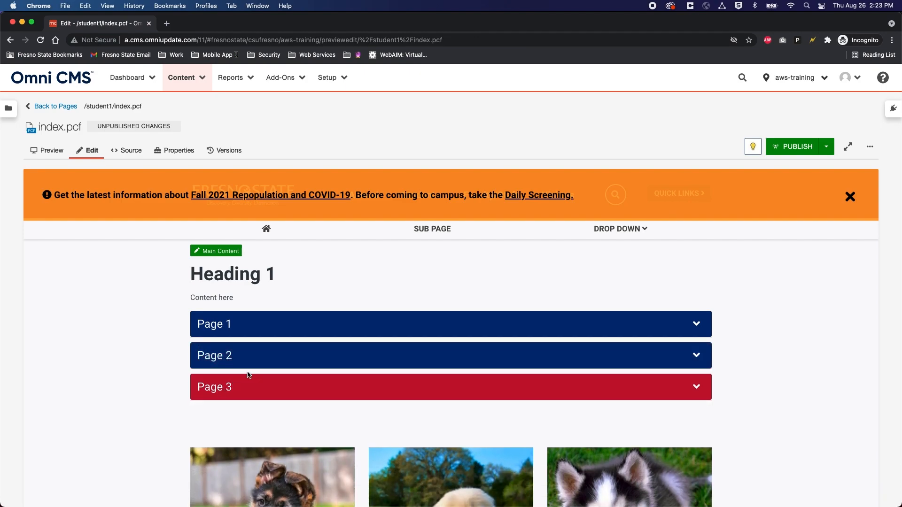
{"action": "left_click", "coordinate": [210, 254]}
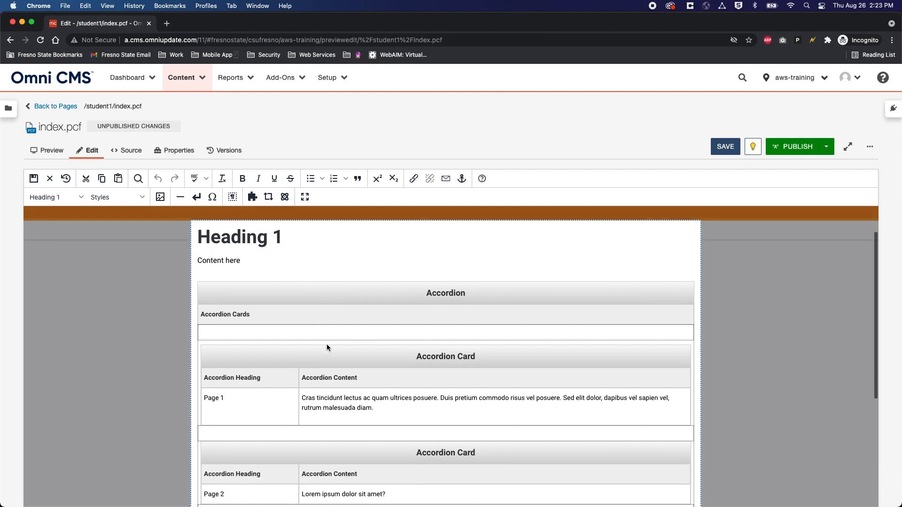
Step: Place the caret at the end of the Page 1 accordion card
{"action": "left_click", "coordinate": [215, 401]}
{"action": "scroll", "coordinate": [225, 407], "scroll_direction": "down", "scroll_amount": 5}
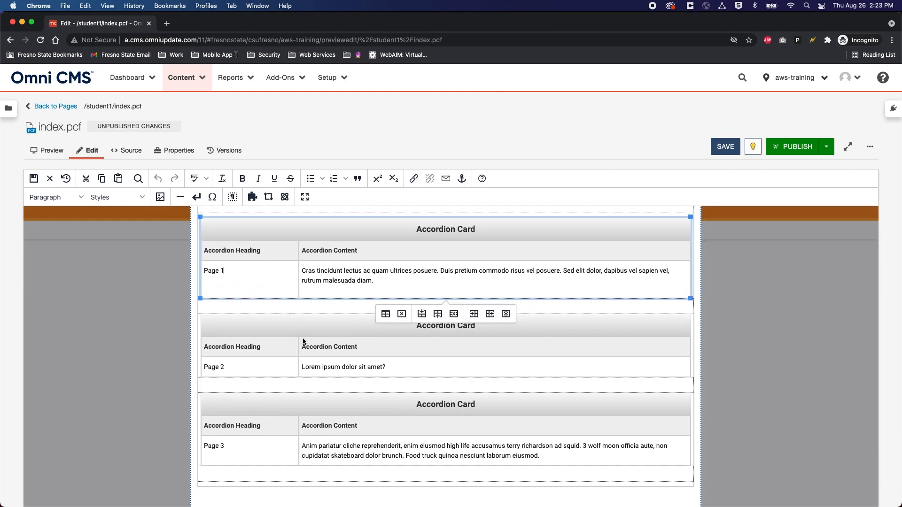
{"action": "scroll", "coordinate": [206, 299], "scroll_direction": "up", "scroll_amount": 1}
{"action": "left_click", "coordinate": [226, 291]}
{"action": "left_click_drag", "start_coordinate": [374, 308], "coordinate": [303, 296]}
{"action": "left_click", "coordinate": [373, 307]}
{"action": "scroll", "coordinate": [329, 336], "scroll_direction": "down", "scroll_amount": 1}
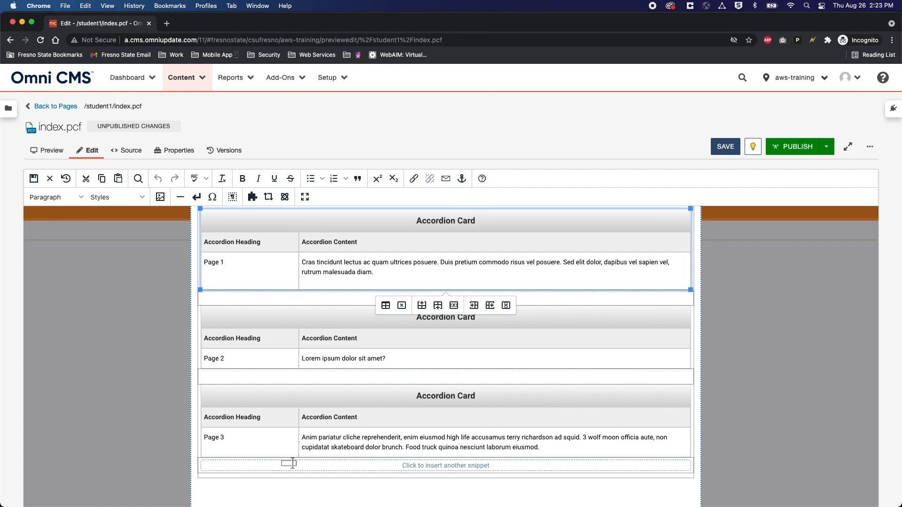
Step: Add a 'New Card' accordion card with 'test' after Page 1 and save index.pcf
{"action": "left_click", "coordinate": [272, 298]}
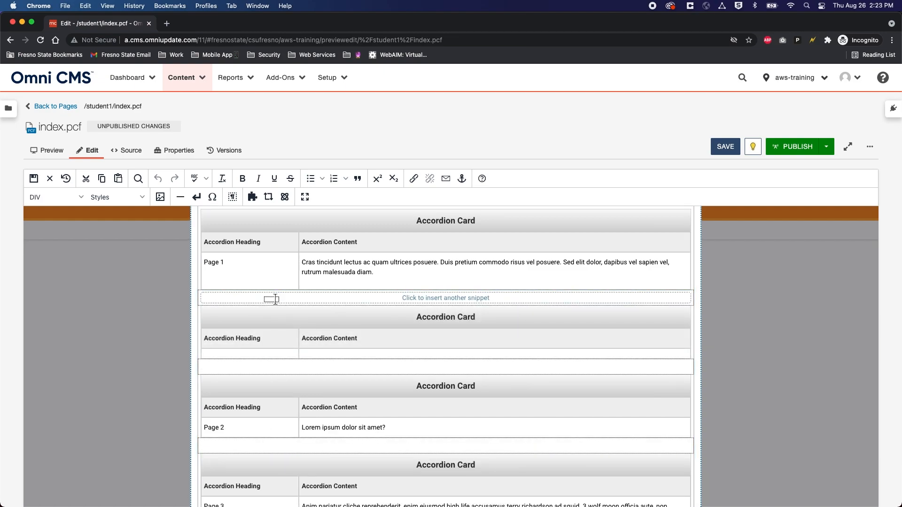
{"action": "left_click", "coordinate": [244, 355]}
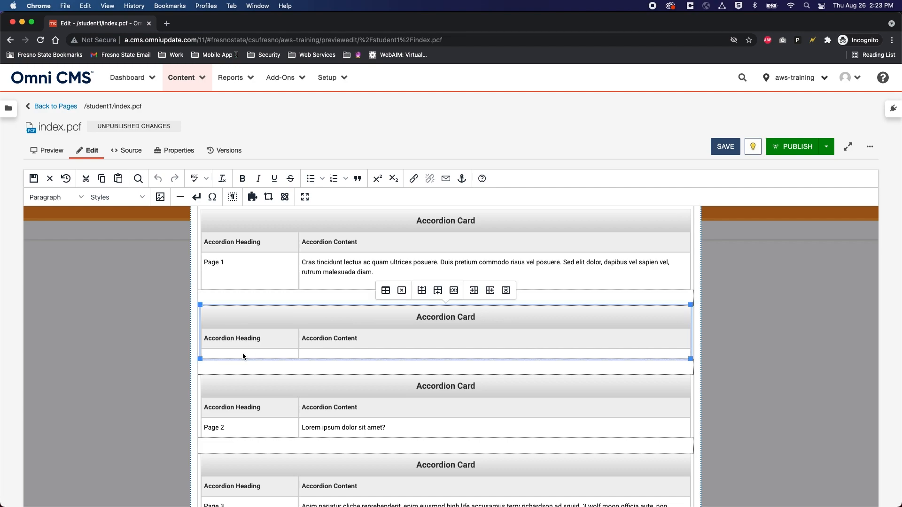
{"action": "type", "text": "New Card"}
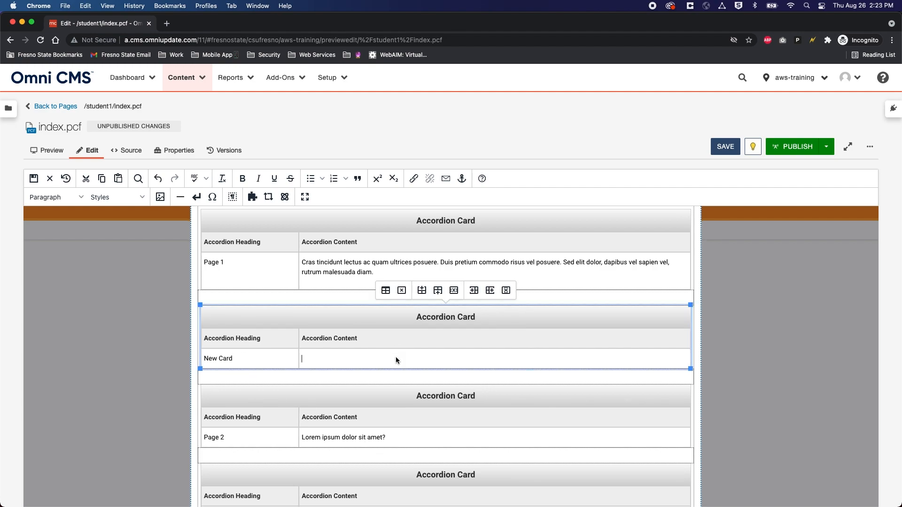
{"action": "type", "text": "test"}
{"action": "scroll", "coordinate": [376, 332], "scroll_direction": "down", "scroll_amount": 2}
{"action": "scroll", "coordinate": [303, 322], "scroll_direction": "up", "scroll_amount": 5}
{"action": "left_click", "coordinate": [734, 153]}
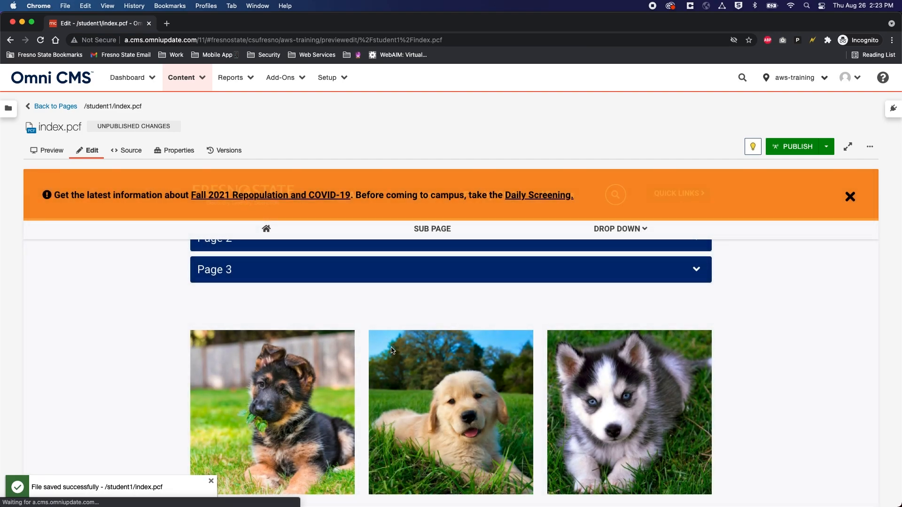
Step: Expand and collapse the New Card accordion in the preview to check it
{"action": "scroll", "coordinate": [394, 350], "scroll_direction": "up", "scroll_amount": 4}
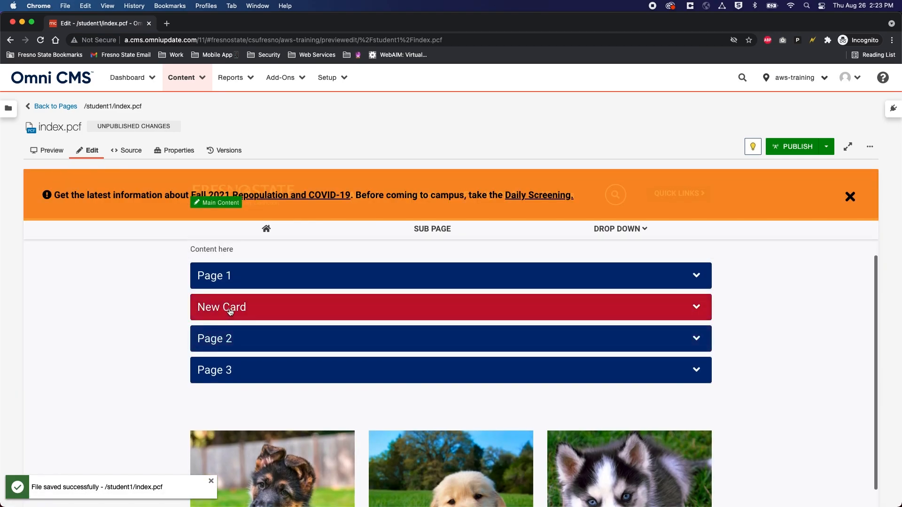
{"action": "left_click", "coordinate": [284, 309]}
{"action": "left_click", "coordinate": [288, 310]}
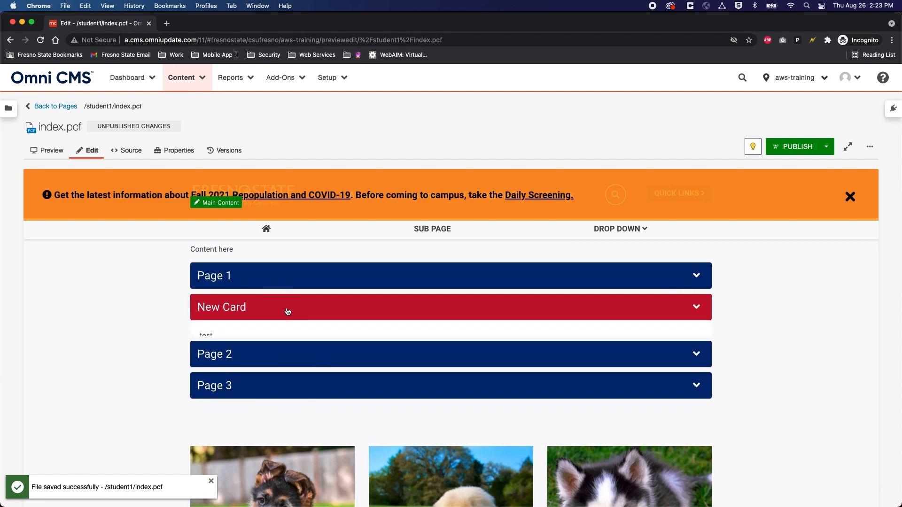
{"action": "scroll", "coordinate": [288, 312], "scroll_direction": "up", "scroll_amount": 3}
Step: Delete the New Card accordion card from main content and save index.pcf
{"action": "left_click", "coordinate": [218, 279]}
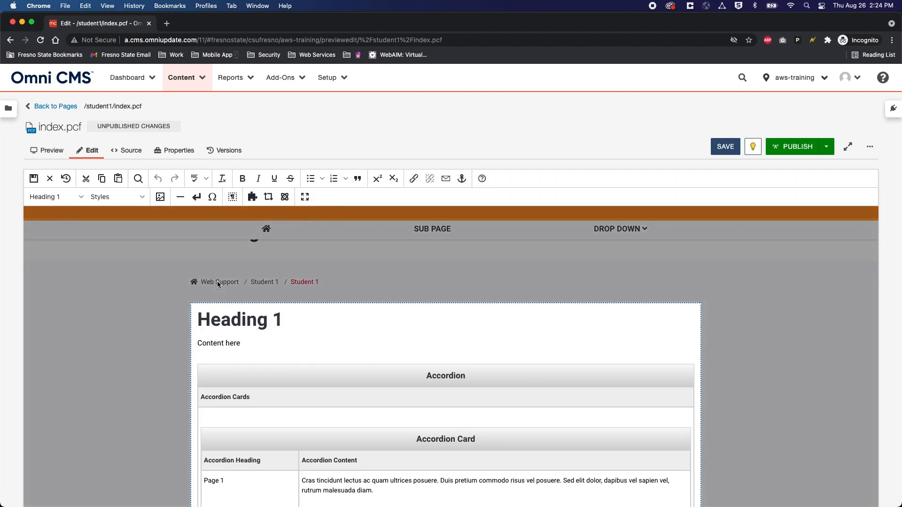
{"action": "scroll", "coordinate": [255, 309], "scroll_direction": "down", "scroll_amount": 3}
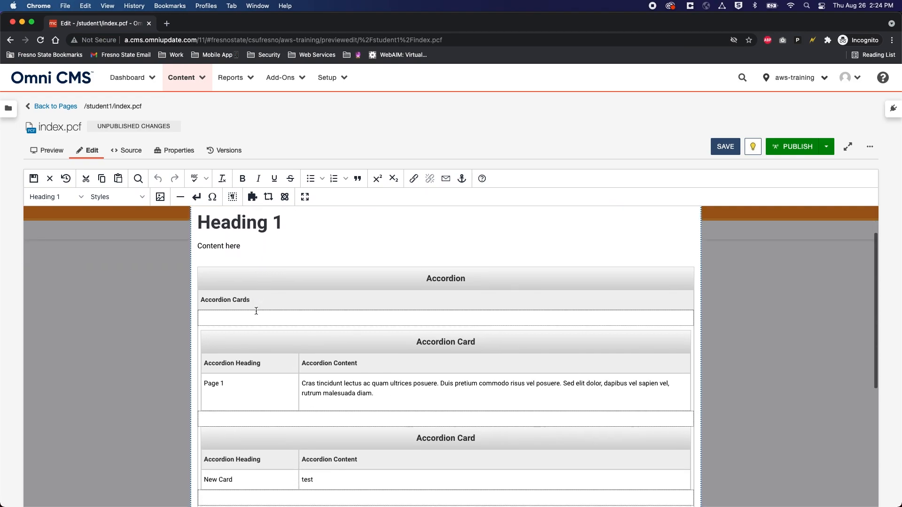
{"action": "scroll", "coordinate": [311, 375], "scroll_direction": "down", "scroll_amount": 3}
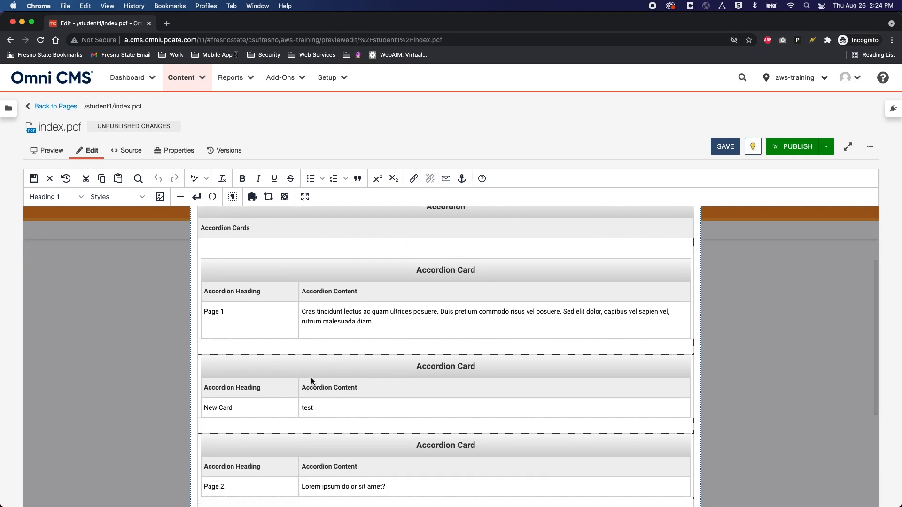
{"action": "scroll", "coordinate": [295, 387], "scroll_direction": "down", "scroll_amount": 2}
{"action": "left_click", "coordinate": [239, 322]}
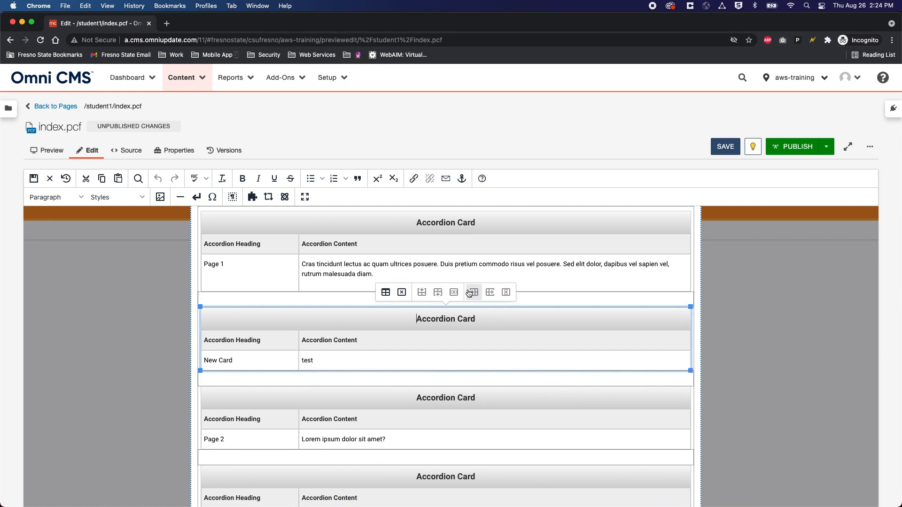
{"action": "left_click", "coordinate": [402, 292]}
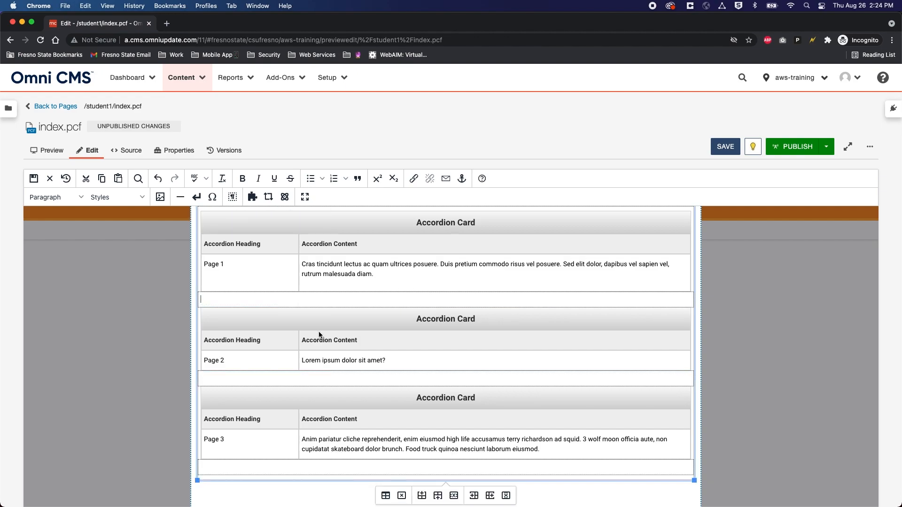
{"action": "left_click", "coordinate": [725, 147]}
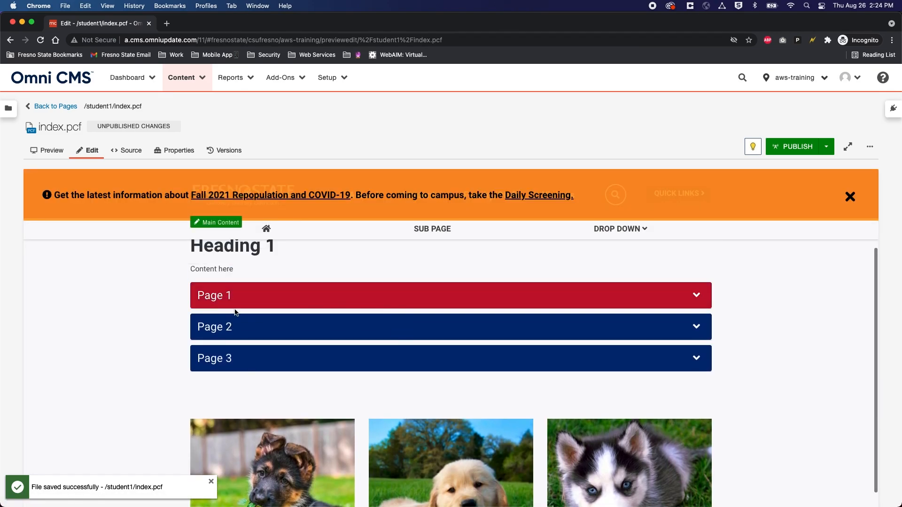
Step: Expand and collapse the Page 1, Page 2 and Page 3 accordion panels in the preview
{"action": "left_click", "coordinate": [261, 300]}
{"action": "left_click", "coordinate": [262, 302]}
{"action": "left_click", "coordinate": [263, 327]}
{"action": "left_click", "coordinate": [263, 335]}
{"action": "left_click", "coordinate": [256, 370]}
{"action": "left_click", "coordinate": [251, 370]}
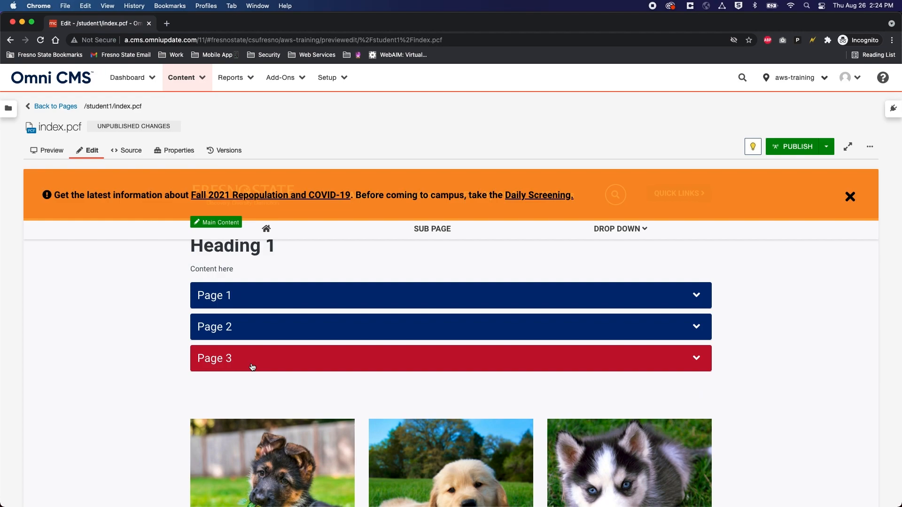
Step: Reopen the main content region for editing and select the Accordion table
{"action": "scroll", "coordinate": [253, 368], "scroll_direction": "up", "scroll_amount": 1}
{"action": "left_click", "coordinate": [223, 240]}
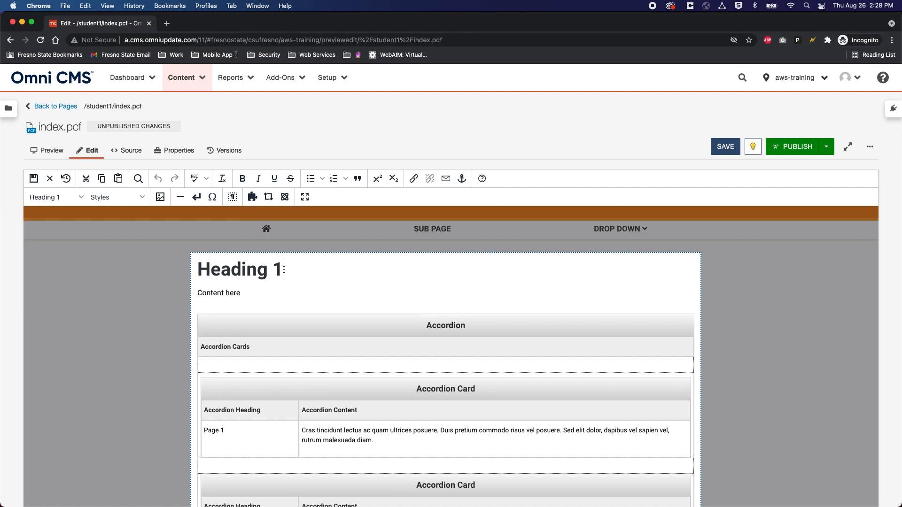
{"action": "left_click", "coordinate": [307, 325]}
Step: Delete the whole Accordion table and remove the first puppy photo from Column 1
{"action": "scroll", "coordinate": [392, 327], "scroll_direction": "down", "scroll_amount": 2}
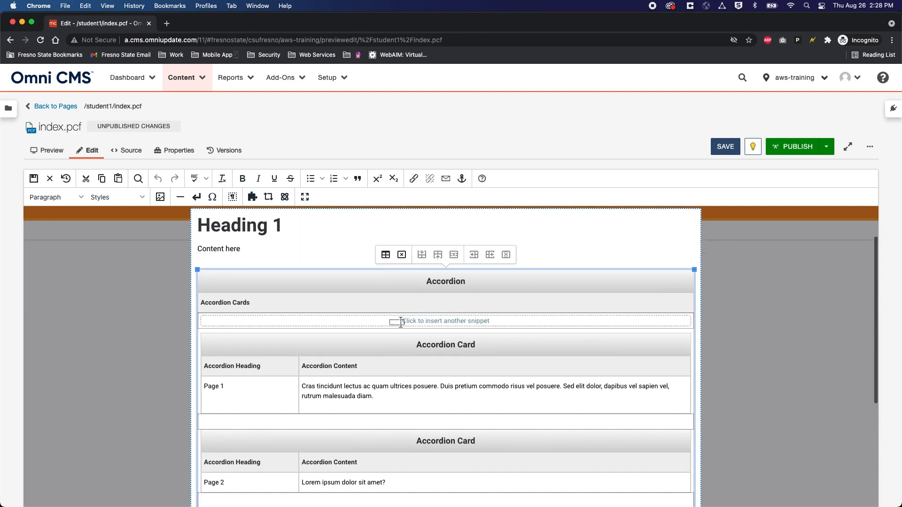
{"action": "left_click", "coordinate": [401, 256]}
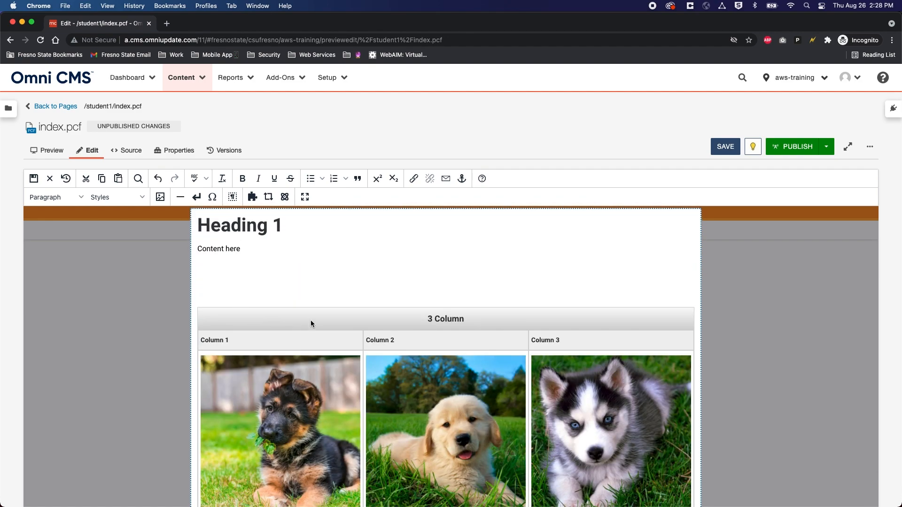
{"action": "left_click", "coordinate": [283, 383]}
{"action": "key", "text": "BackSpace"}
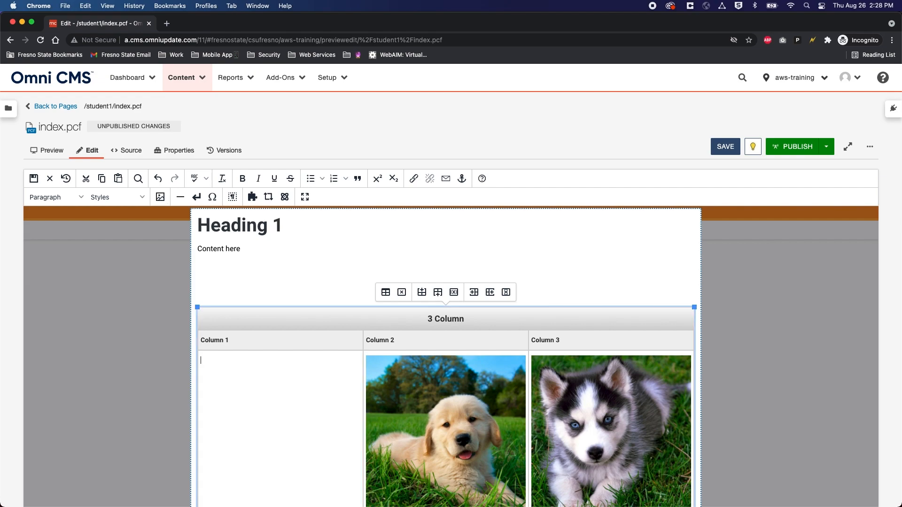
Step: Place the caret on the empty line below 'Content here'
{"action": "left_click", "coordinate": [240, 288]}
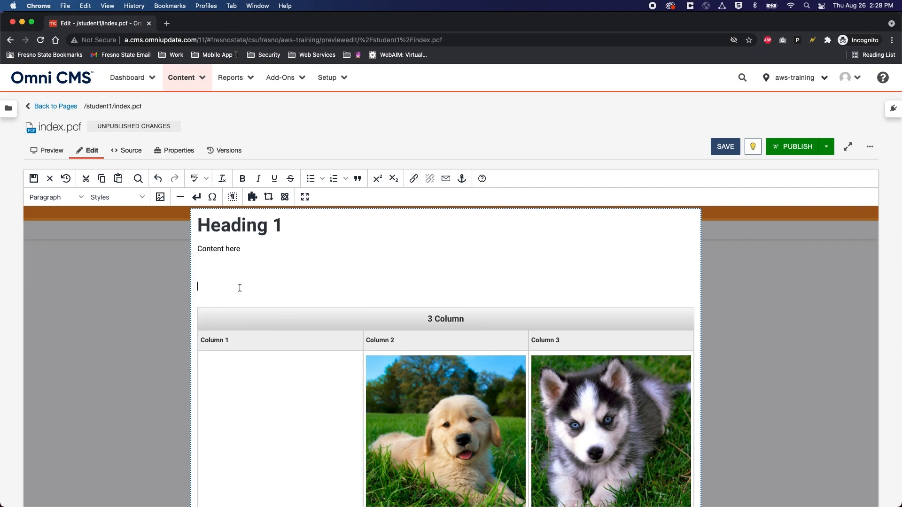
{"action": "left_click", "coordinate": [210, 266]}
{"action": "scroll", "coordinate": [352, 381], "scroll_direction": "down", "scroll_amount": 3}
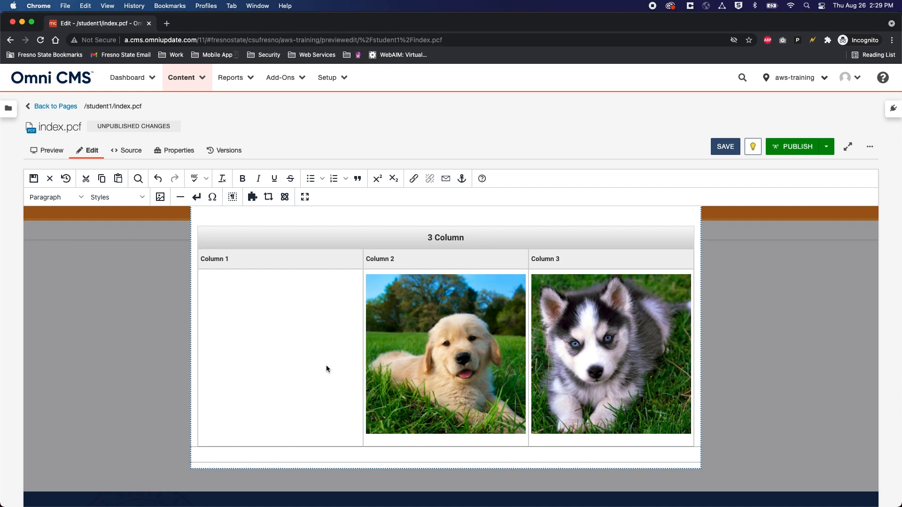
{"action": "scroll", "coordinate": [326, 365], "scroll_direction": "up", "scroll_amount": 3}
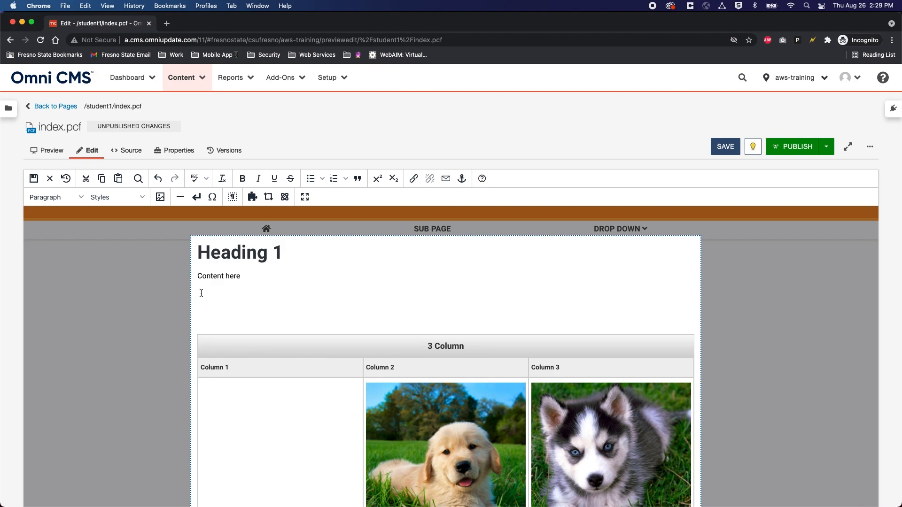
Step: Filter the component list by 'red' and insert the Redesign - Buttons component
{"action": "left_click", "coordinate": [288, 198]}
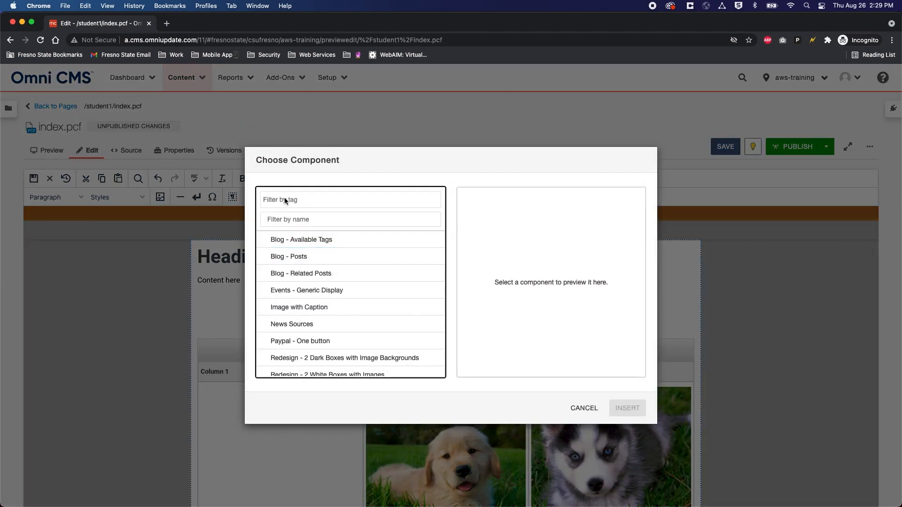
{"action": "left_click", "coordinate": [309, 218]}
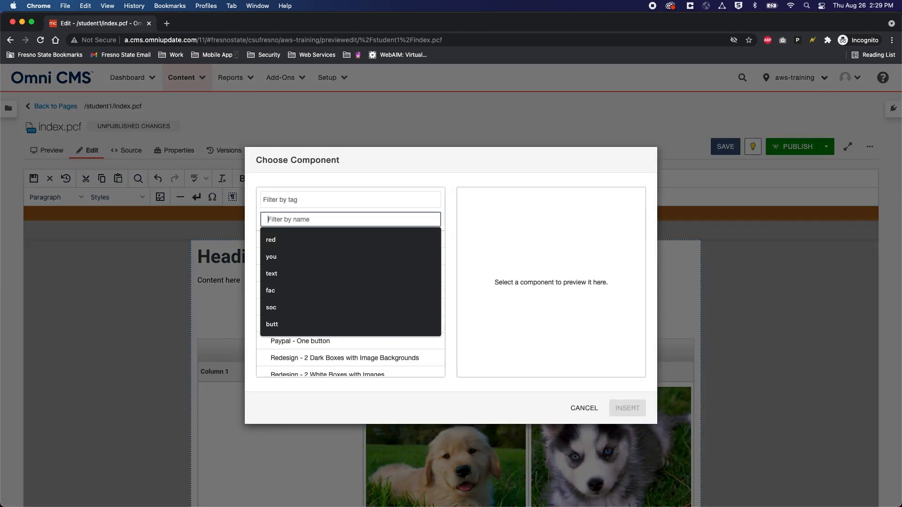
{"action": "type", "text": "red"}
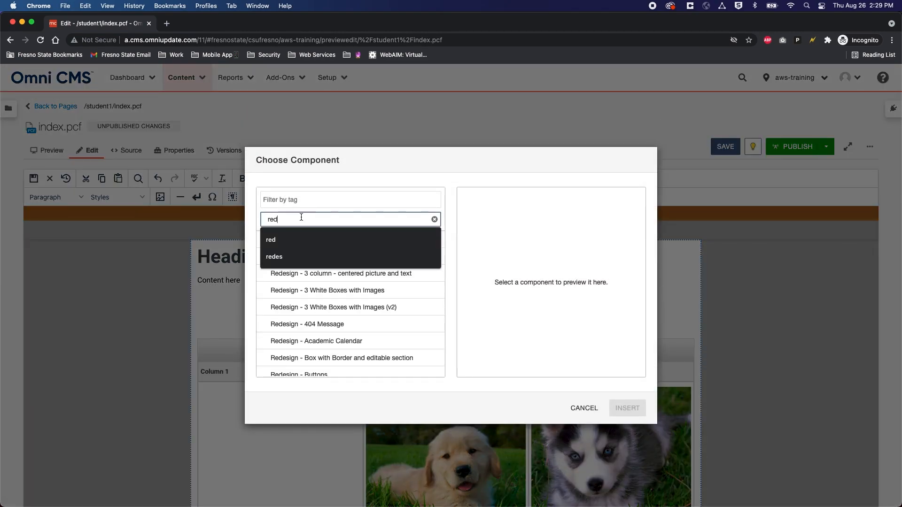
{"action": "left_click", "coordinate": [334, 167]}
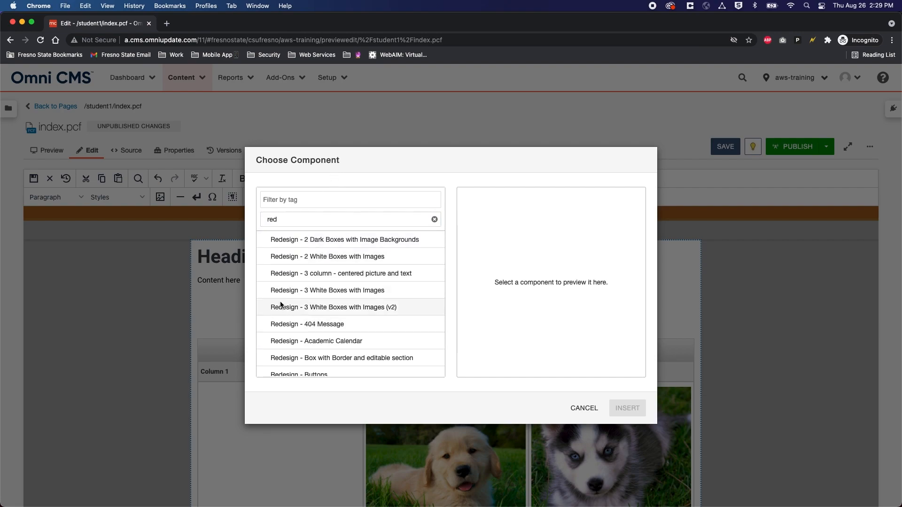
{"action": "scroll", "coordinate": [306, 319], "scroll_direction": "down", "scroll_amount": 3}
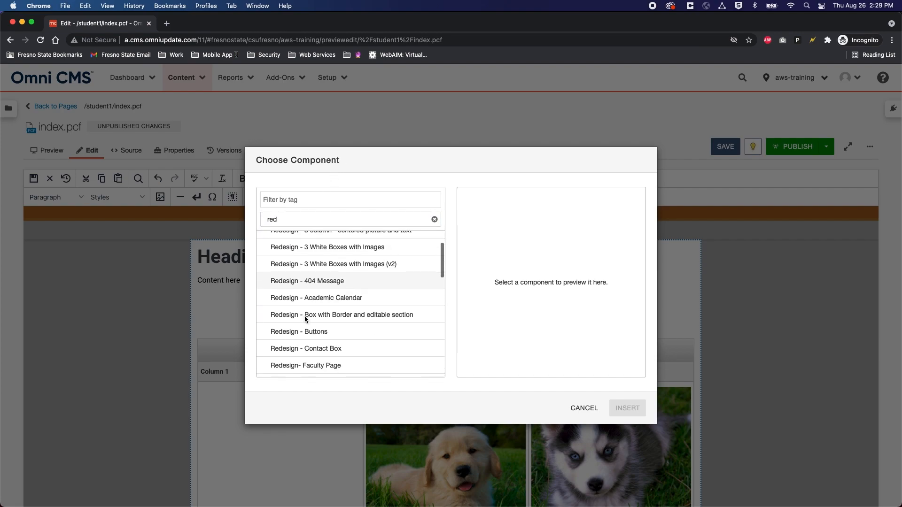
{"action": "left_click", "coordinate": [333, 328]}
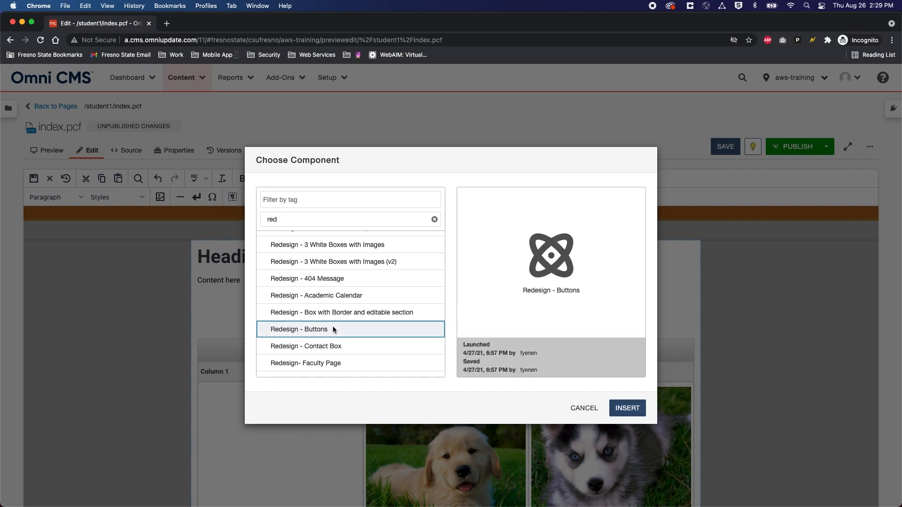
{"action": "left_click", "coordinate": [622, 407]}
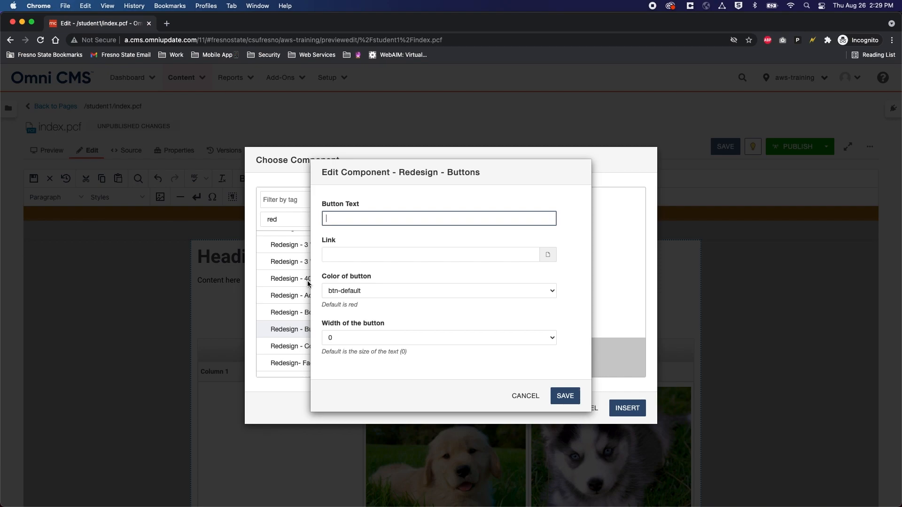
Step: Enter 'More Information' as the button text, correcting the initial typos
{"action": "type", "text": "Mpr"}
{"action": "key", "text": "BackSpace"}
{"action": "key", "text": "BackSpace"}
{"action": "key", "text": "BackSpace"}
{"action": "type", "text": "por"}
{"action": "key", "text": "BackSpace"}
{"action": "key", "text": "BackSpace"}
{"action": "key", "text": "BackSpace"}
{"action": "type", "text": "More Information"}
Step: Link the button to subpage.pcf in the student1 folder
{"action": "left_click", "coordinate": [547, 256]}
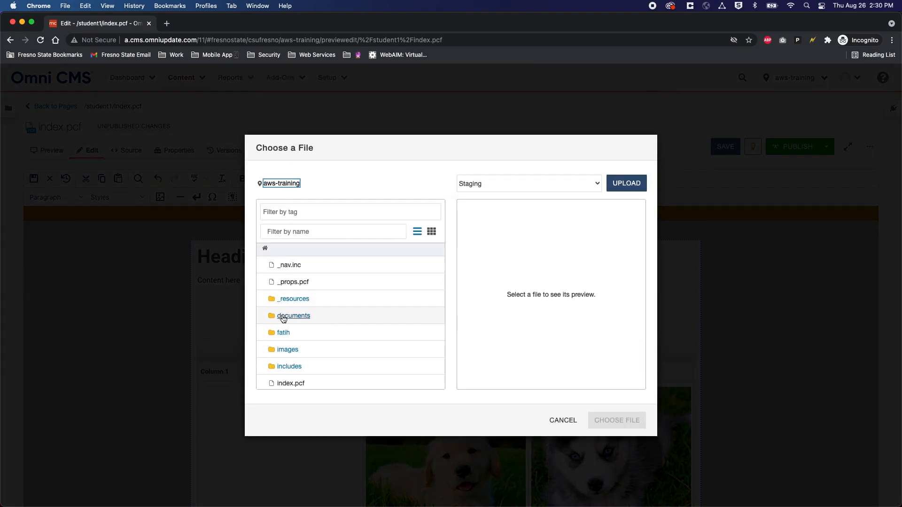
{"action": "scroll", "coordinate": [283, 319], "scroll_direction": "down", "scroll_amount": 2}
{"action": "scroll", "coordinate": [283, 319], "scroll_direction": "down", "scroll_amount": 2}
{"action": "left_click", "coordinate": [288, 311]}
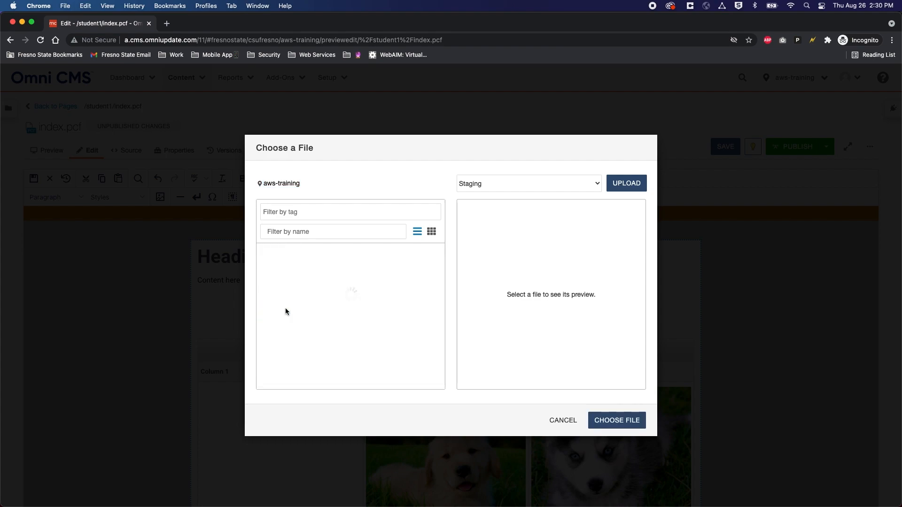
{"action": "left_click", "coordinate": [306, 371]}
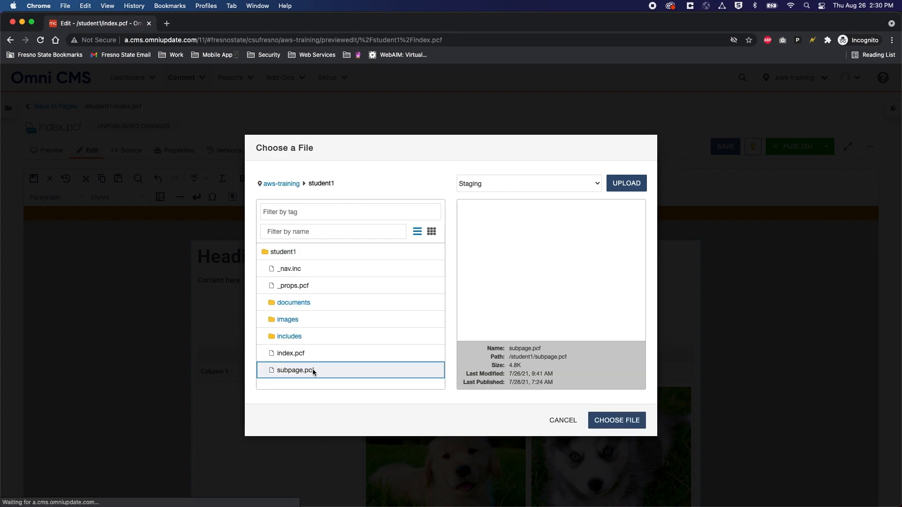
{"action": "left_click", "coordinate": [624, 425]}
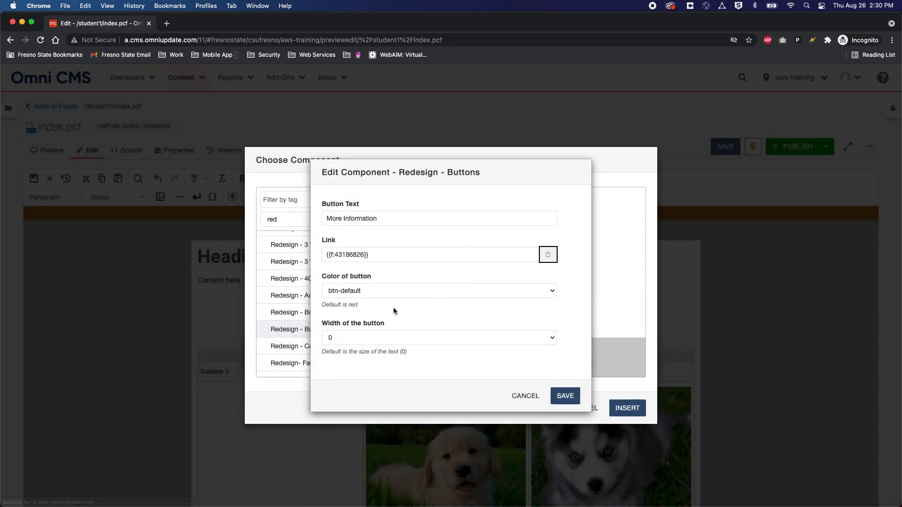
Step: Keep the default button colour and width 0, and save the component into the page
{"action": "left_click", "coordinate": [376, 290]}
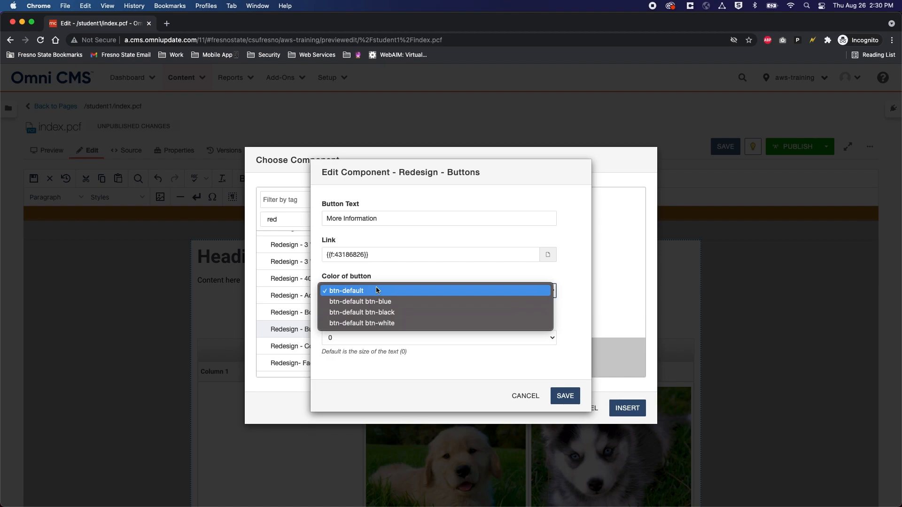
{"action": "left_click", "coordinate": [376, 289]}
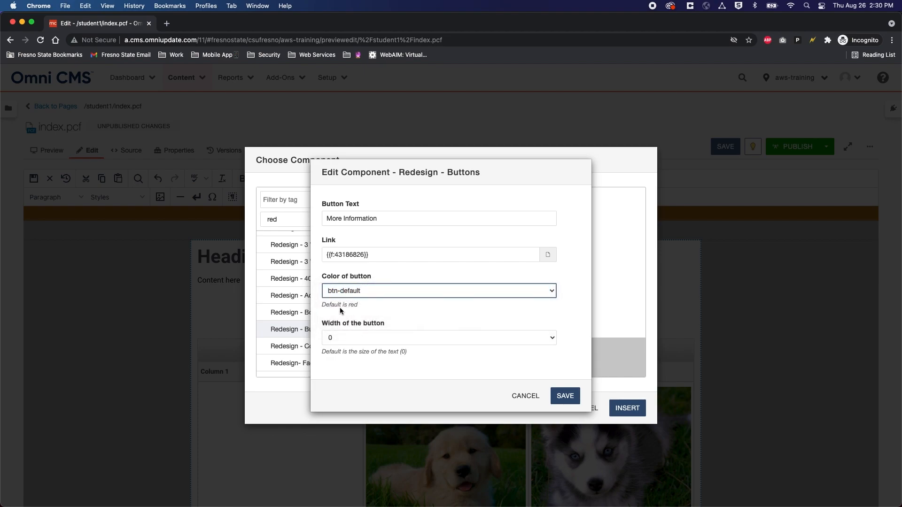
{"action": "left_click", "coordinate": [364, 338]}
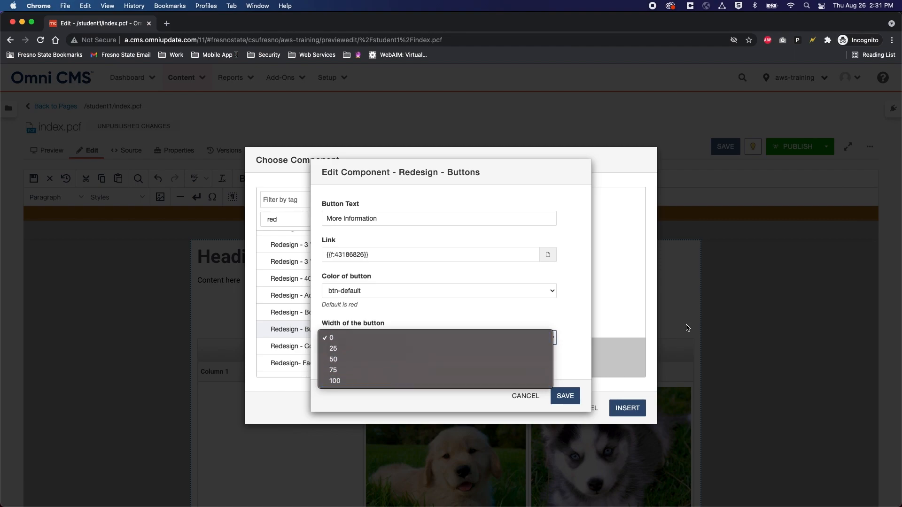
{"action": "left_click", "coordinate": [332, 338]}
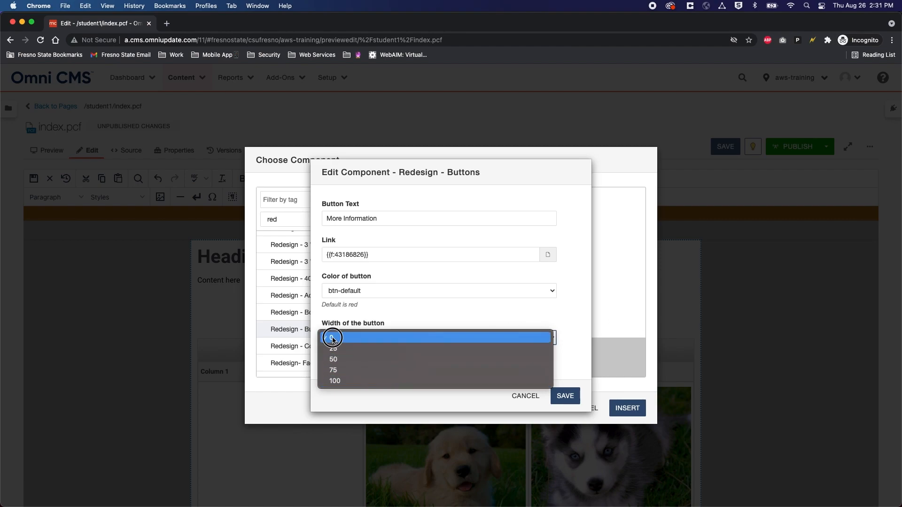
{"action": "left_click", "coordinate": [575, 401]}
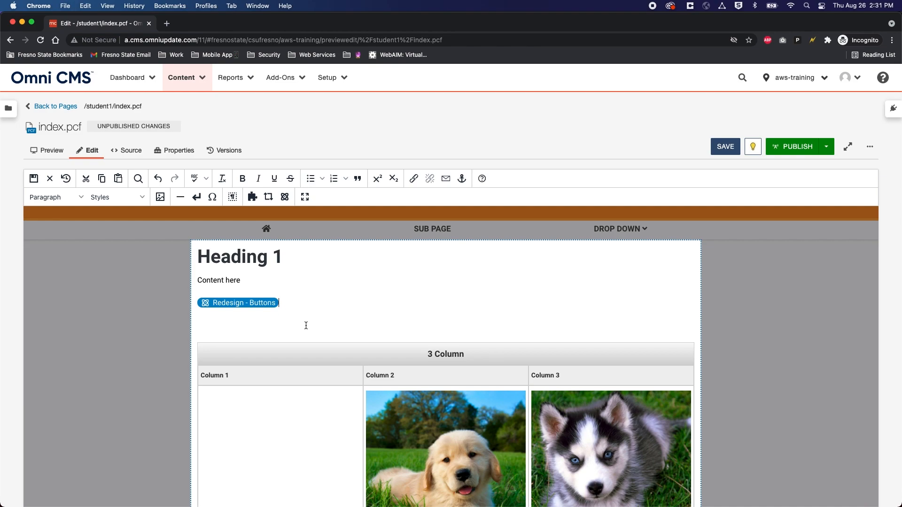
Step: Save index.pcf, review the More Information button in preview, and reopen main content editing
{"action": "left_click", "coordinate": [726, 147]}
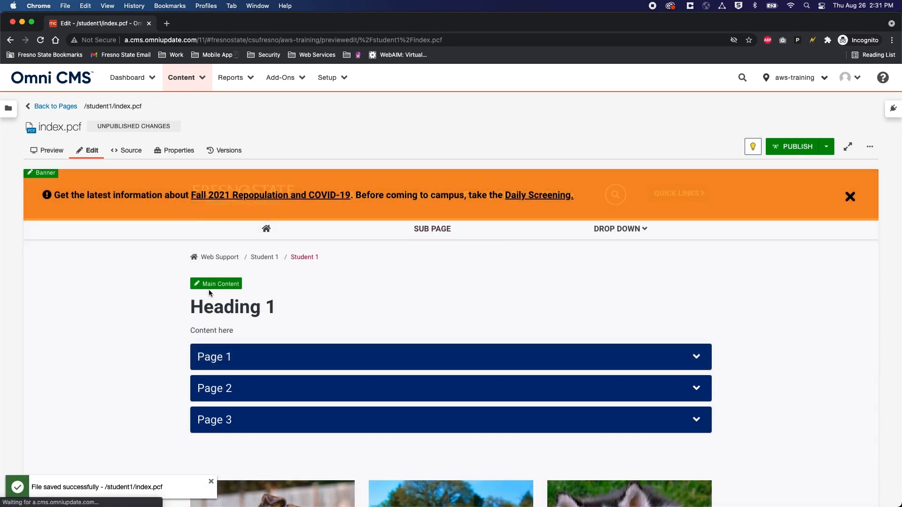
{"action": "scroll", "coordinate": [210, 293], "scroll_direction": "down", "scroll_amount": 2}
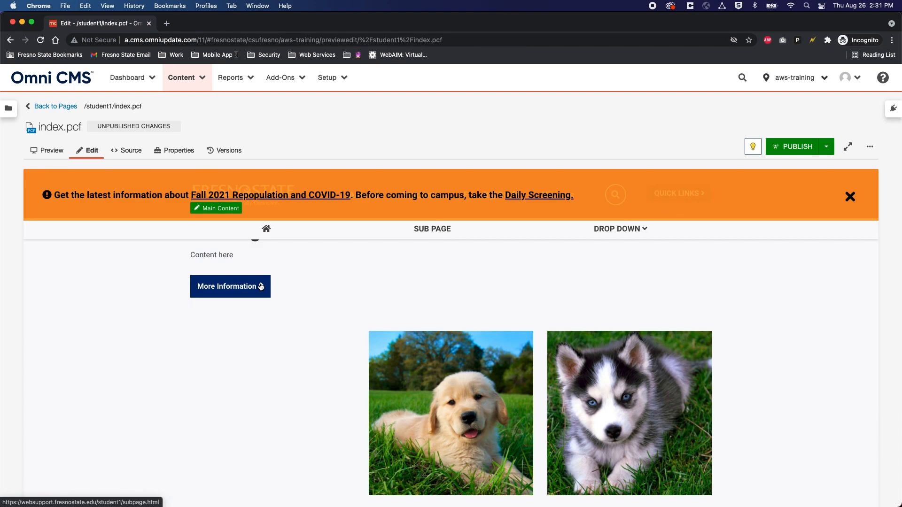
{"action": "scroll", "coordinate": [262, 287], "scroll_direction": "up", "scroll_amount": 3}
{"action": "left_click", "coordinate": [217, 299]}
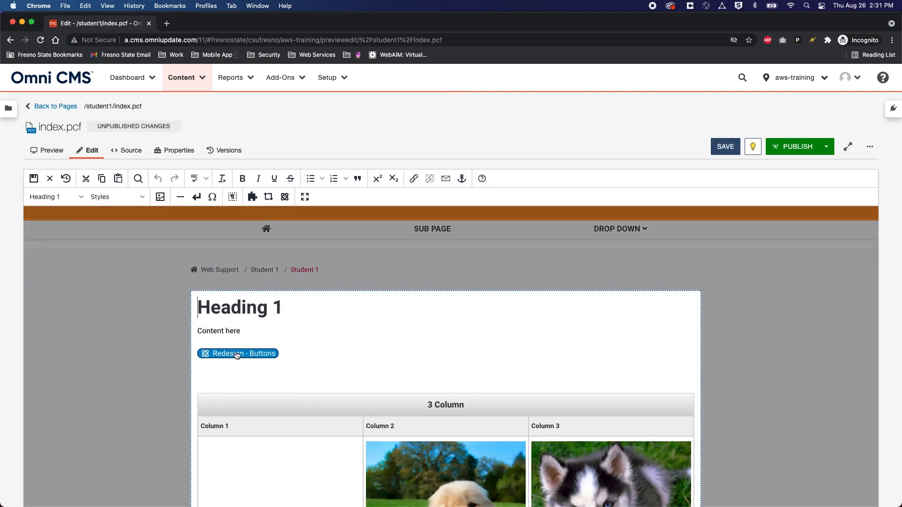
Step: Change the More Information button to colour btn-default btn-blue and width 50
{"action": "left_click", "coordinate": [237, 356]}
{"action": "scroll", "coordinate": [235, 352], "scroll_direction": "down", "scroll_amount": 2}
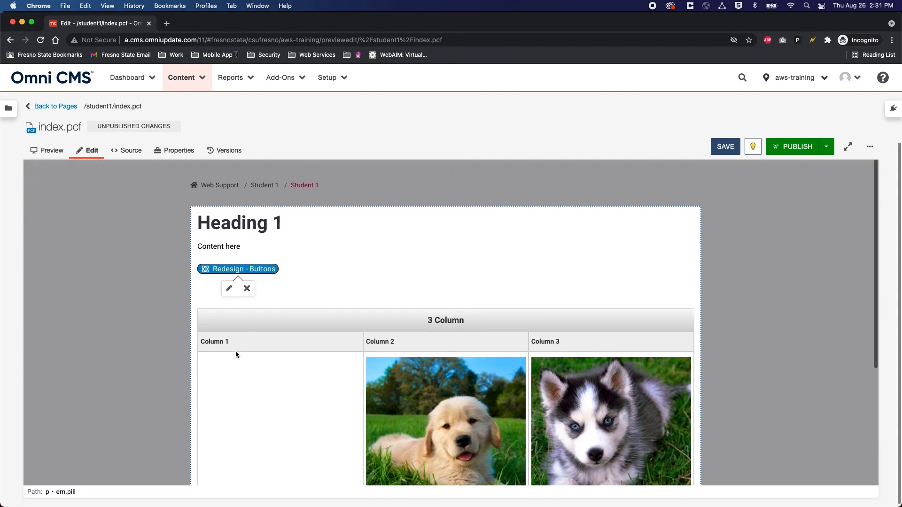
{"action": "left_click", "coordinate": [230, 289]}
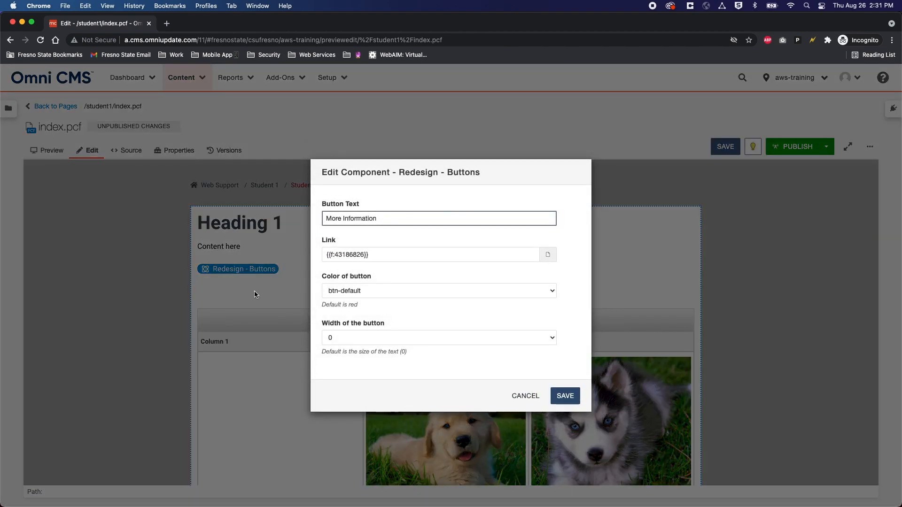
{"action": "left_click", "coordinate": [382, 290]}
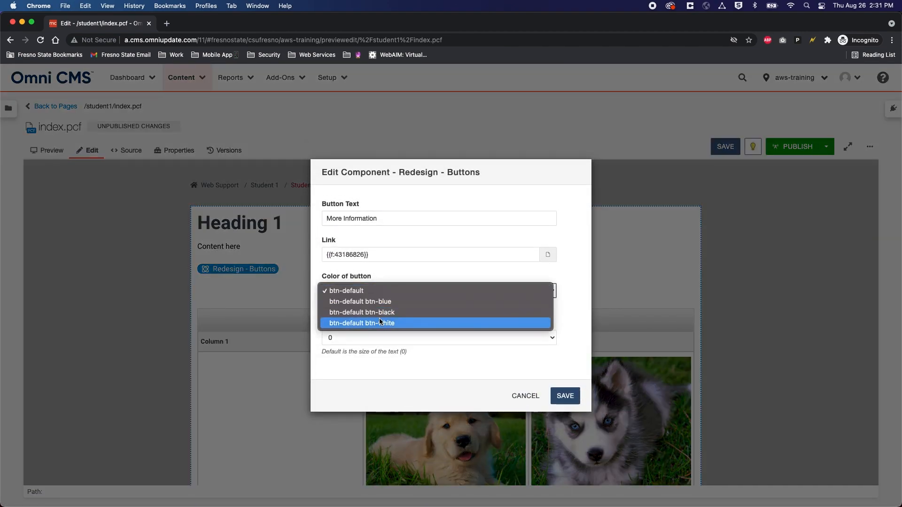
{"action": "left_click", "coordinate": [378, 301]}
{"action": "left_click", "coordinate": [356, 338]}
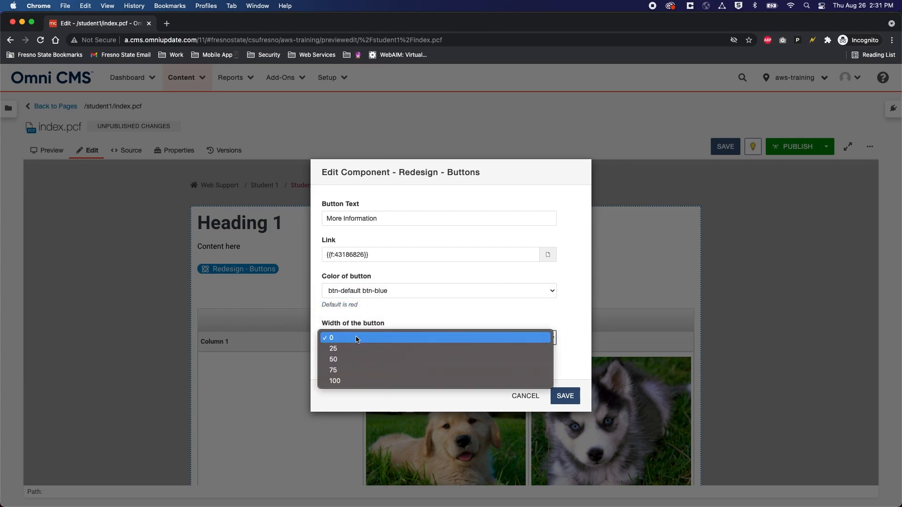
{"action": "left_click", "coordinate": [353, 358]}
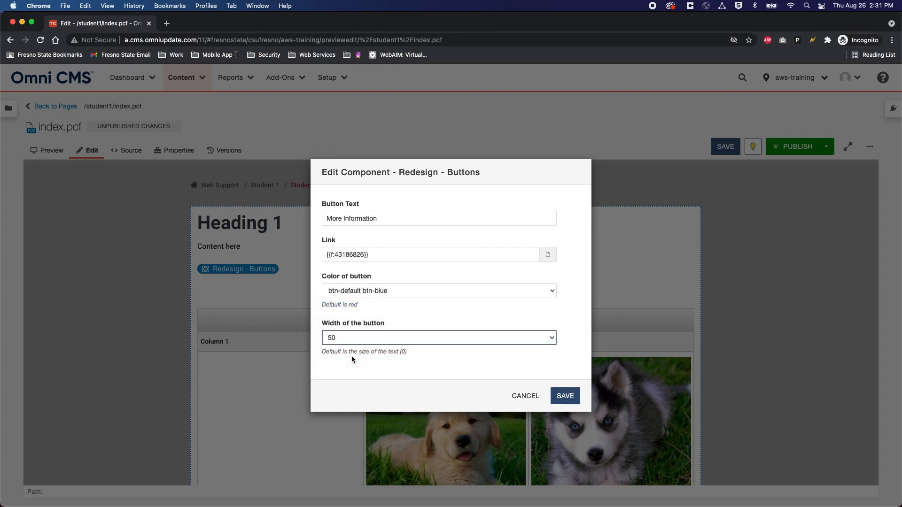
{"action": "left_click", "coordinate": [568, 395]}
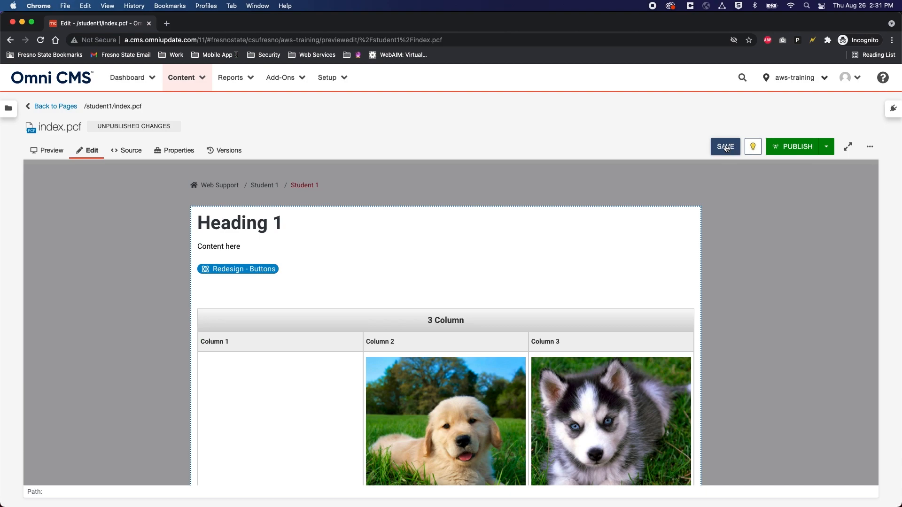
Step: Save index.pcf, check the blue half-width button in preview, and reopen main content editing
{"action": "left_click", "coordinate": [722, 147]}
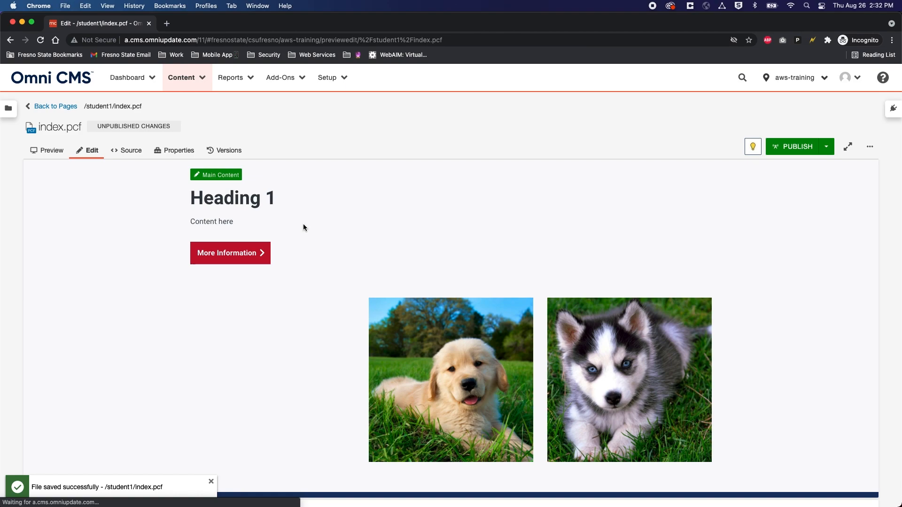
{"action": "scroll", "coordinate": [383, 299], "scroll_direction": "down", "scroll_amount": 1}
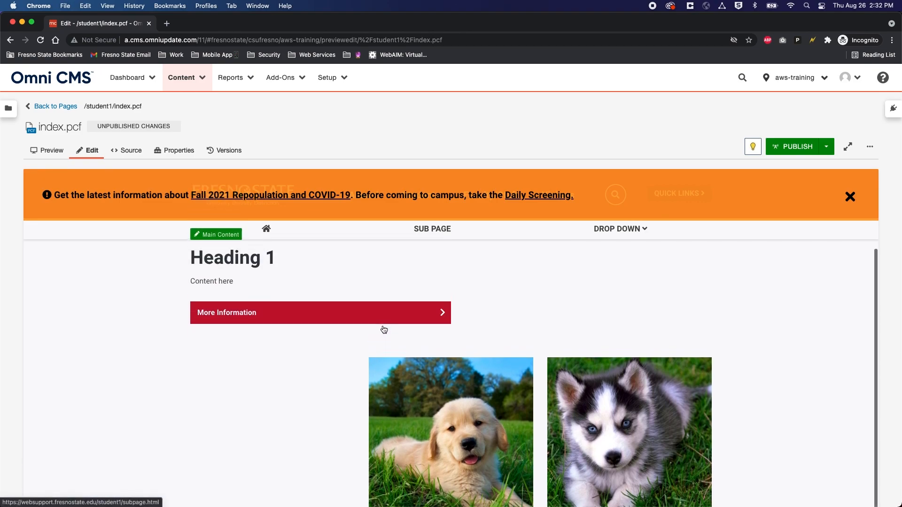
{"action": "scroll", "coordinate": [382, 331], "scroll_direction": "up", "scroll_amount": 3}
{"action": "left_click", "coordinate": [212, 275]}
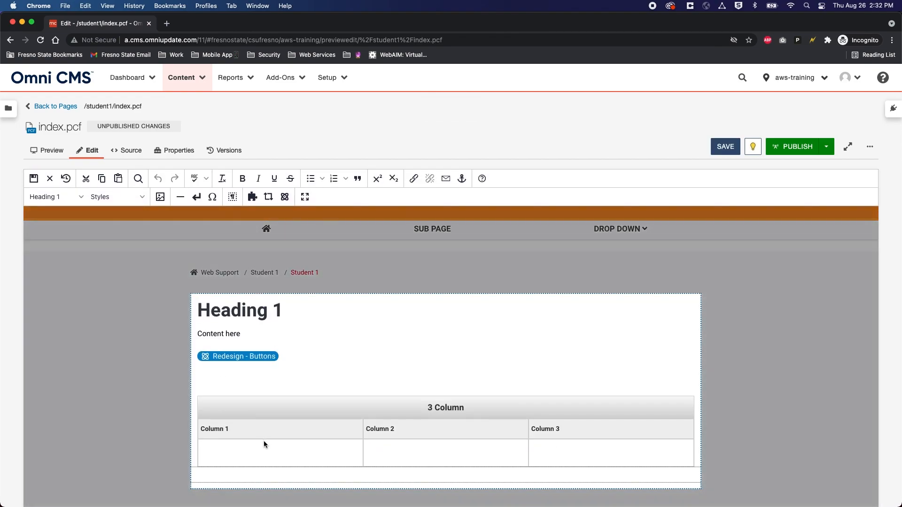
Step: Write 'Some information right here' in the 3 Column table's Column 1 cell
{"action": "left_click", "coordinate": [259, 448]}
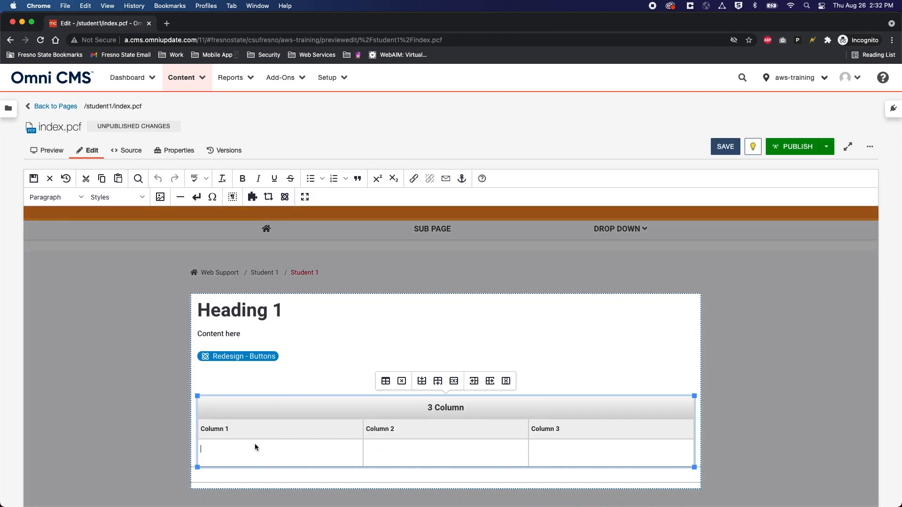
{"action": "type", "text": "Some information right here"}
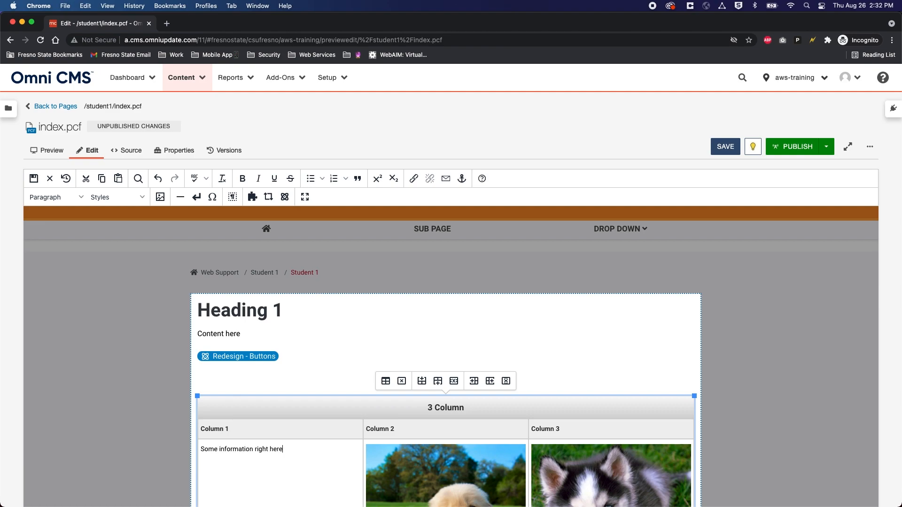
{"action": "left_click", "coordinate": [285, 197]}
Step: Filter components by 'red' and insert the Redesign - Buttons component
{"action": "scroll", "coordinate": [315, 258], "scroll_direction": "down", "scroll_amount": 3}
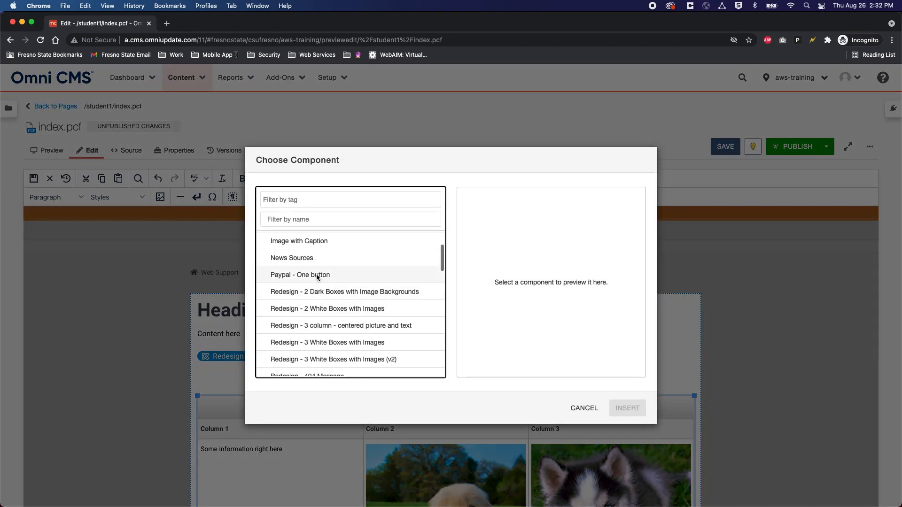
{"action": "scroll", "coordinate": [316, 282], "scroll_direction": "down", "scroll_amount": 2}
{"action": "scroll", "coordinate": [317, 289], "scroll_direction": "up", "scroll_amount": 2}
{"action": "left_click", "coordinate": [316, 220]}
{"action": "type", "text": "red"}
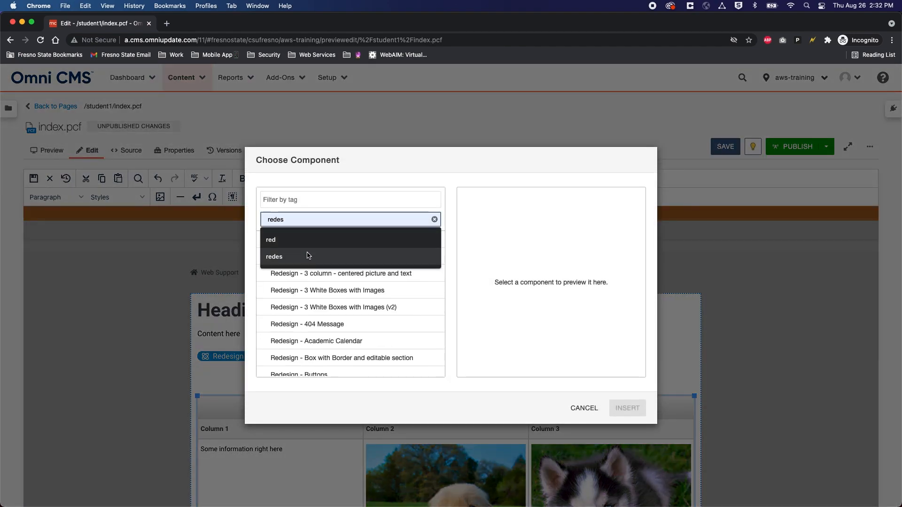
{"action": "left_click", "coordinate": [296, 238]}
{"action": "scroll", "coordinate": [332, 319], "scroll_direction": "down", "scroll_amount": 3}
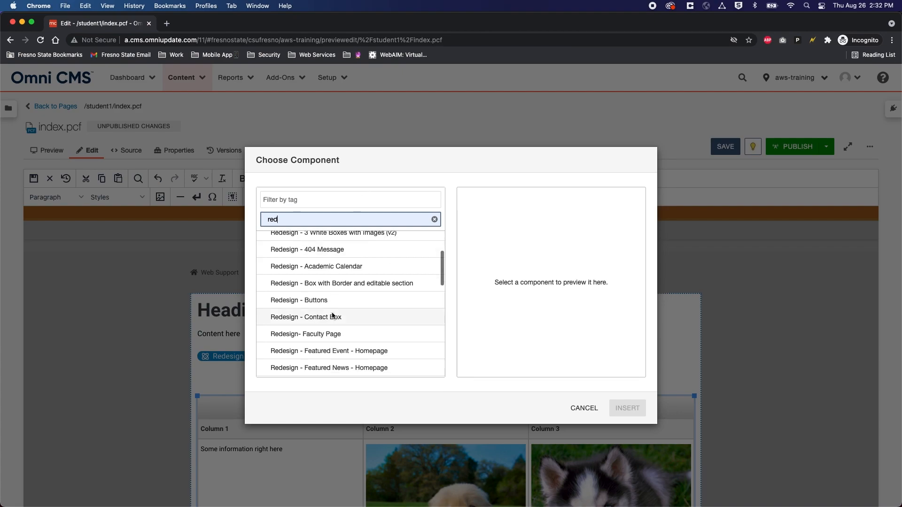
{"action": "left_click", "coordinate": [329, 304]}
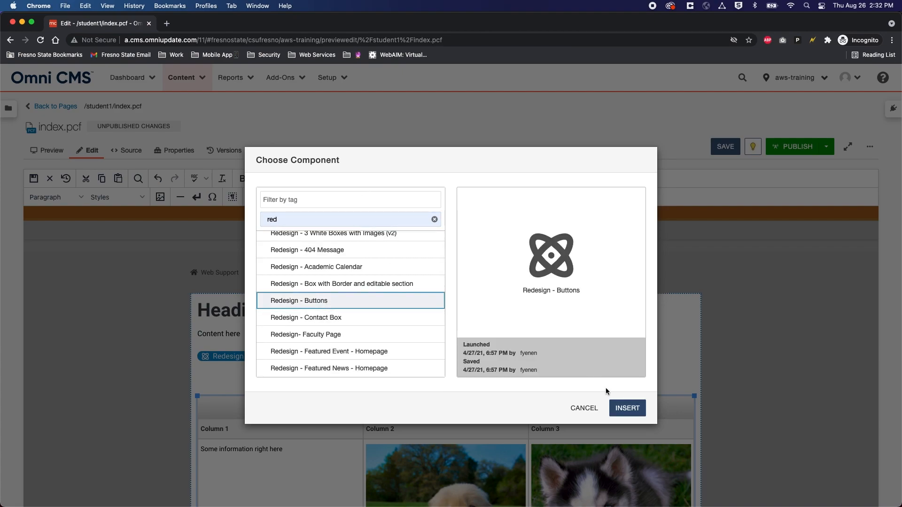
{"action": "left_click", "coordinate": [623, 409]}
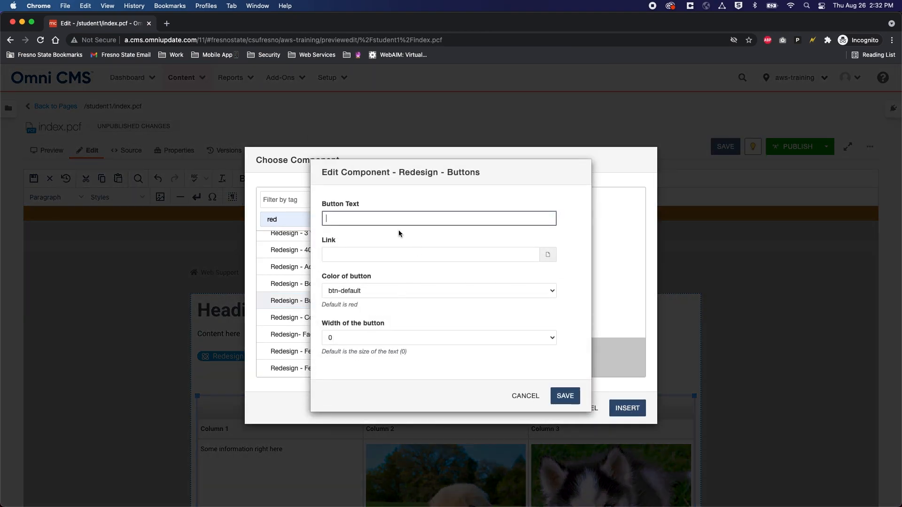
Step: Set the button text to the suggested 'Get New Design Resources'
{"action": "left_click", "coordinate": [371, 215]}
{"action": "type", "text": "More"}
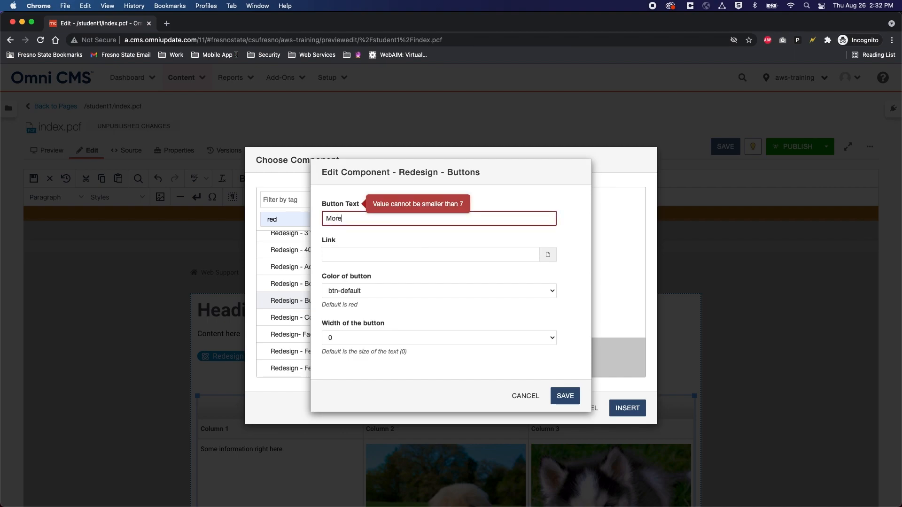
{"action": "key", "text": "BackSpace"}
{"action": "type", "text": "G"}
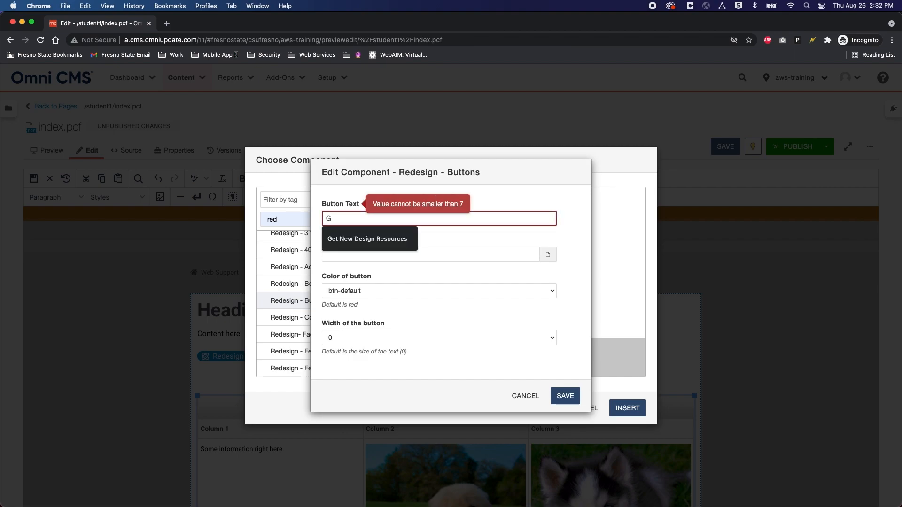
{"action": "key", "text": "Down"}
{"action": "key", "text": "Return"}
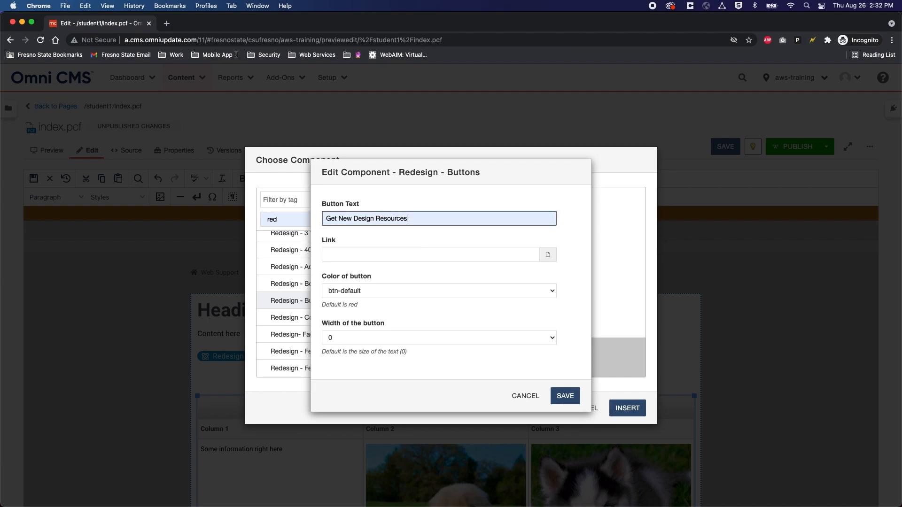
Step: Link the button to student1/subpage.pcf and set its width to 100
{"action": "left_click", "coordinate": [548, 255]}
{"action": "scroll", "coordinate": [286, 341], "scroll_direction": "down", "scroll_amount": 3}
{"action": "left_click", "coordinate": [292, 332]}
{"action": "left_click", "coordinate": [302, 370]}
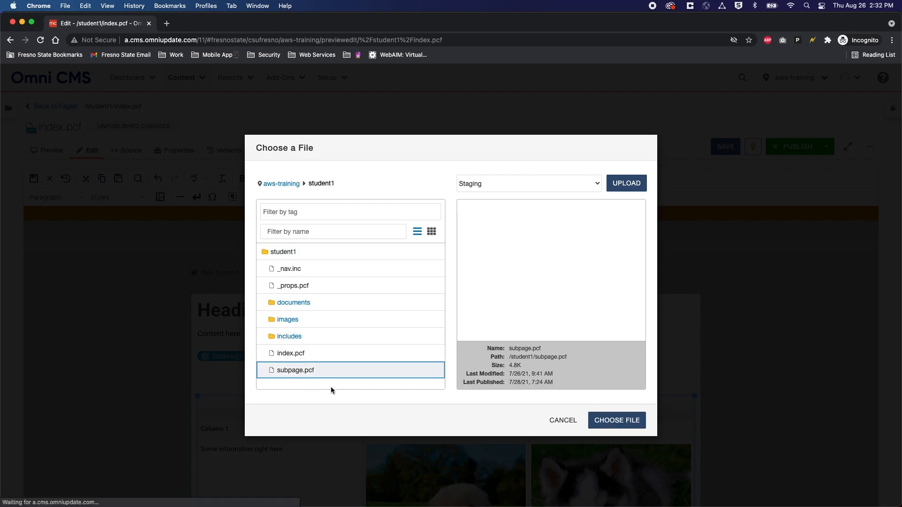
{"action": "left_click", "coordinate": [628, 421]}
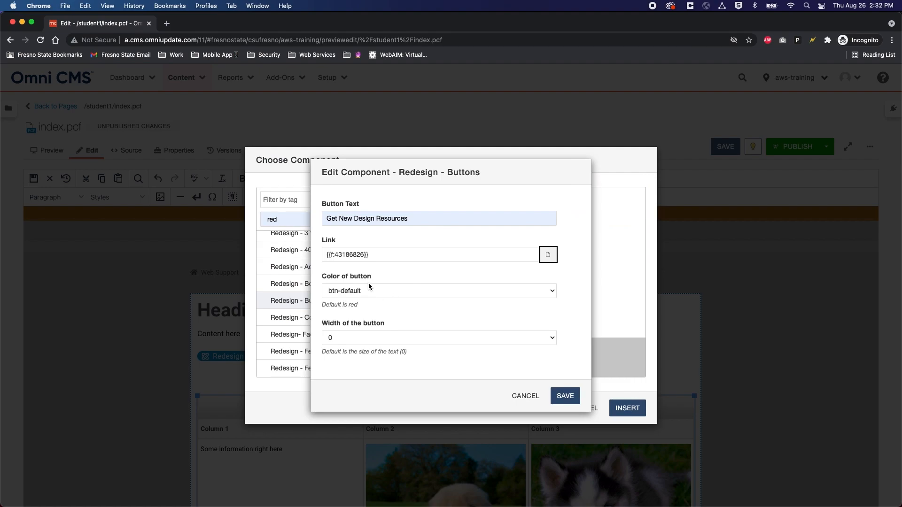
{"action": "left_click", "coordinate": [361, 339]}
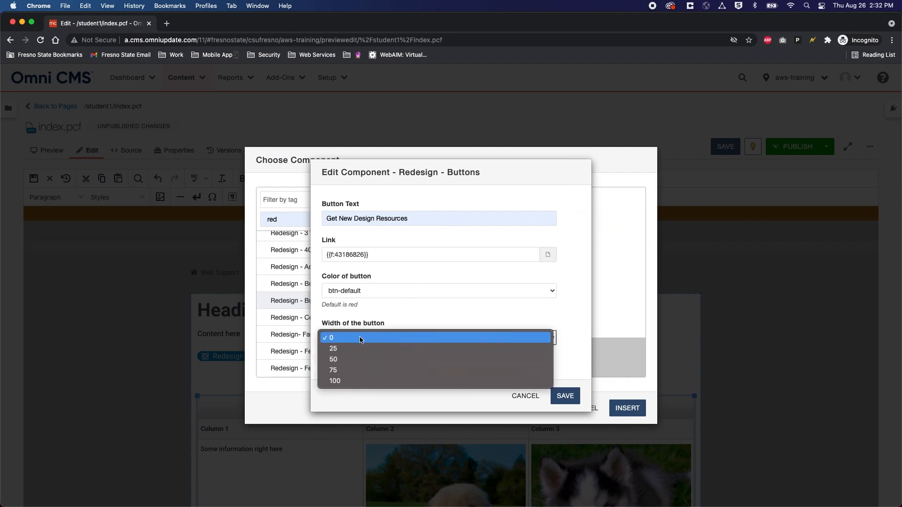
{"action": "left_click", "coordinate": [346, 381]}
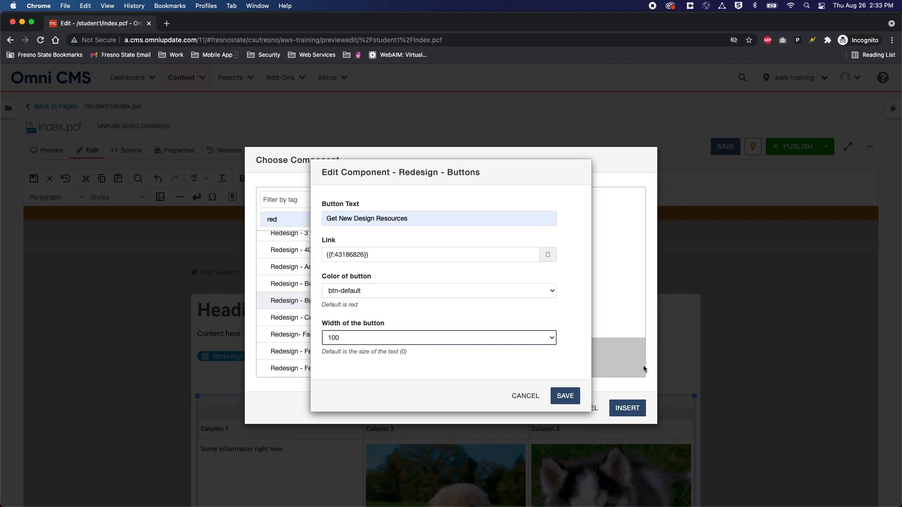
Step: Save the Get New Design Resources button into Column 1 and save the page
{"action": "left_click", "coordinate": [565, 396]}
{"action": "scroll", "coordinate": [281, 375], "scroll_direction": "down", "scroll_amount": 3}
{"action": "scroll", "coordinate": [196, 416], "scroll_direction": "up", "scroll_amount": 1}
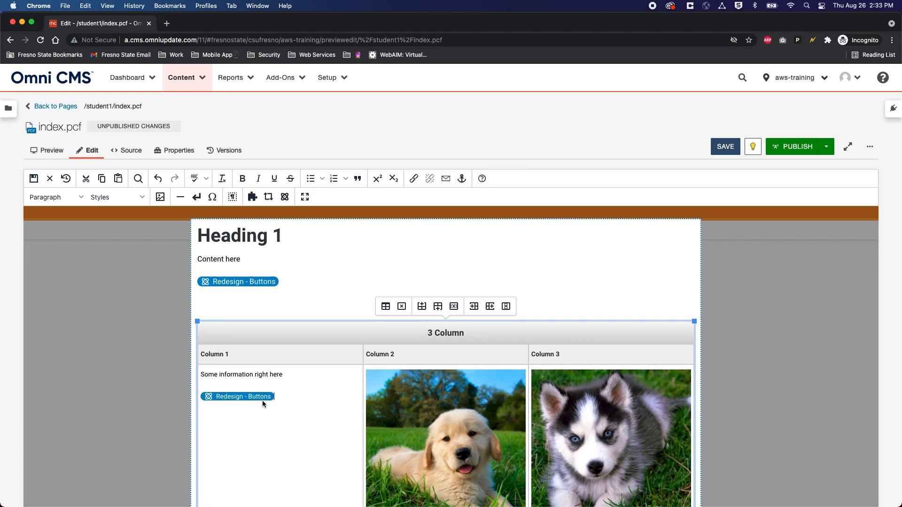
{"action": "left_click", "coordinate": [725, 148]}
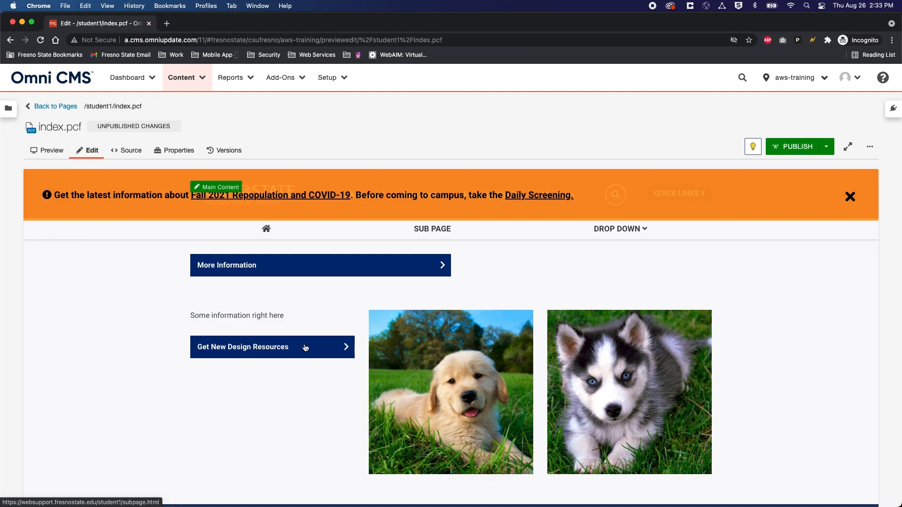
Step: Delete the More Information button below 'Content here', leaving an empty line there
{"action": "left_click", "coordinate": [306, 348]}
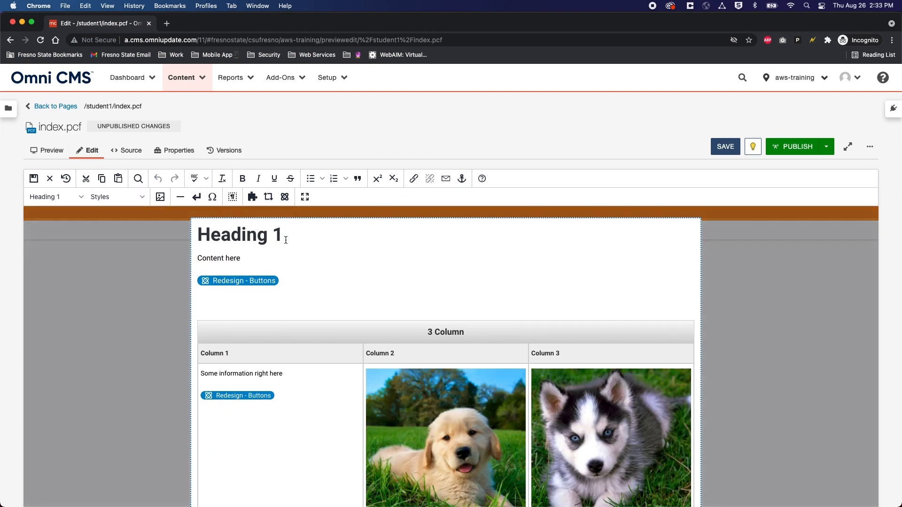
{"action": "left_click", "coordinate": [286, 240]}
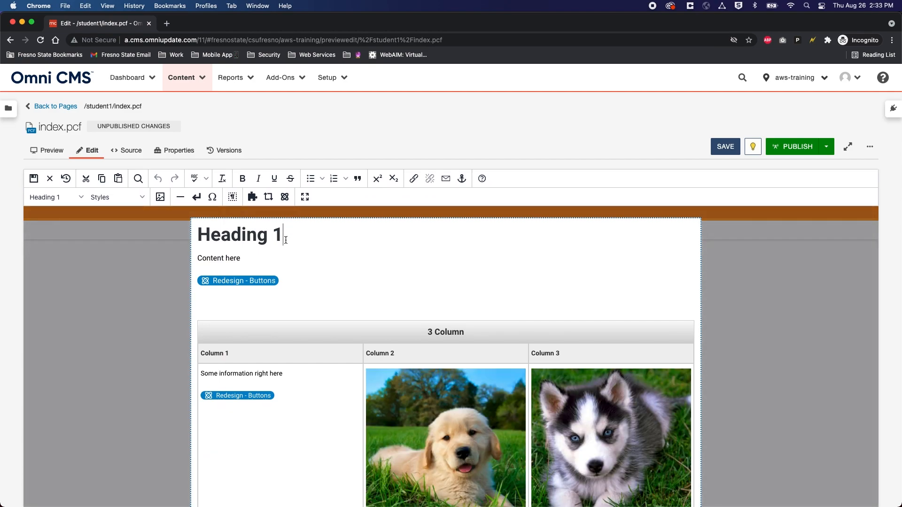
{"action": "left_click", "coordinate": [275, 280]}
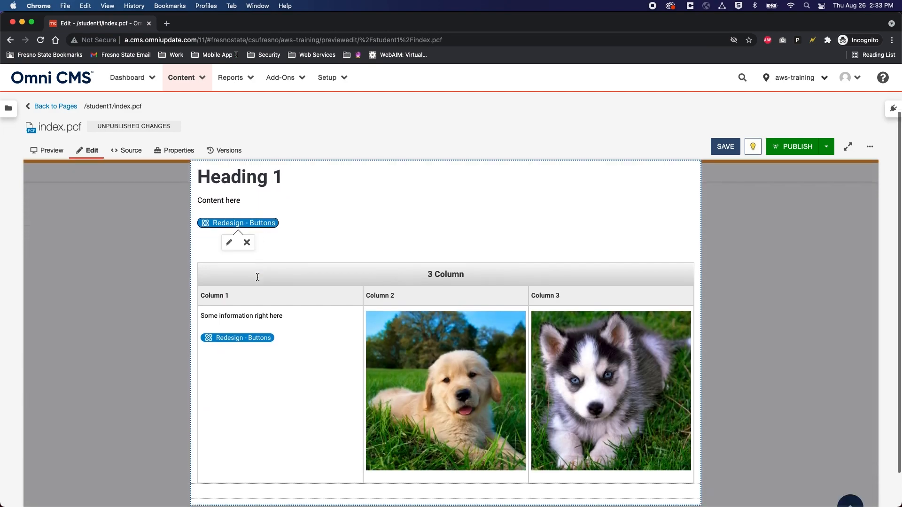
{"action": "left_click", "coordinate": [246, 288]}
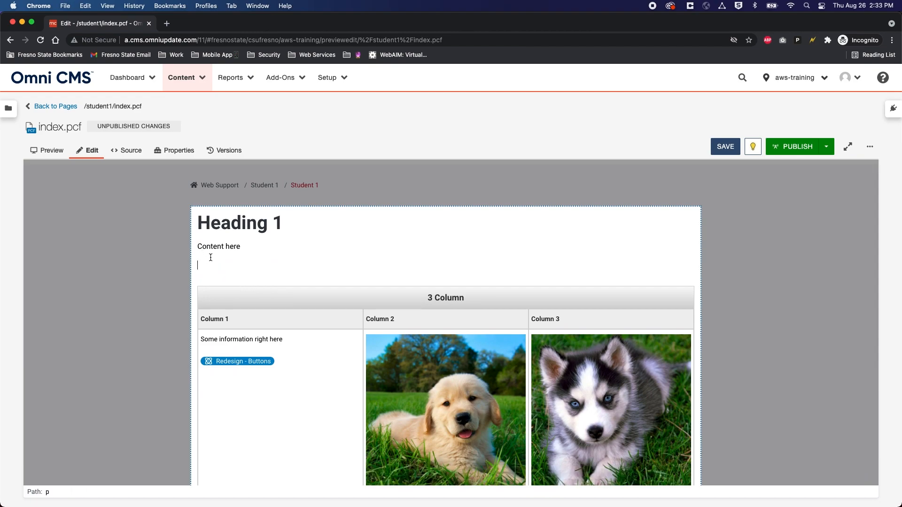
{"action": "key", "text": "Return"}
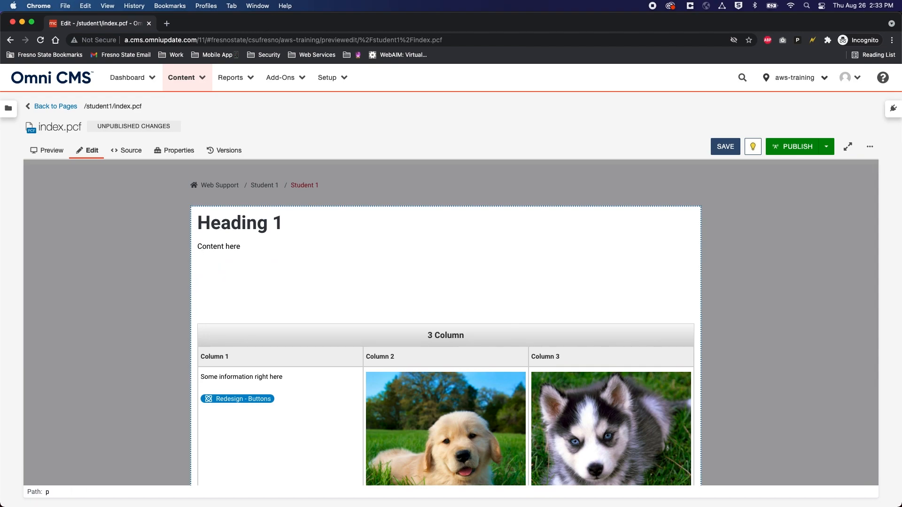
{"action": "left_click", "coordinate": [246, 352]}
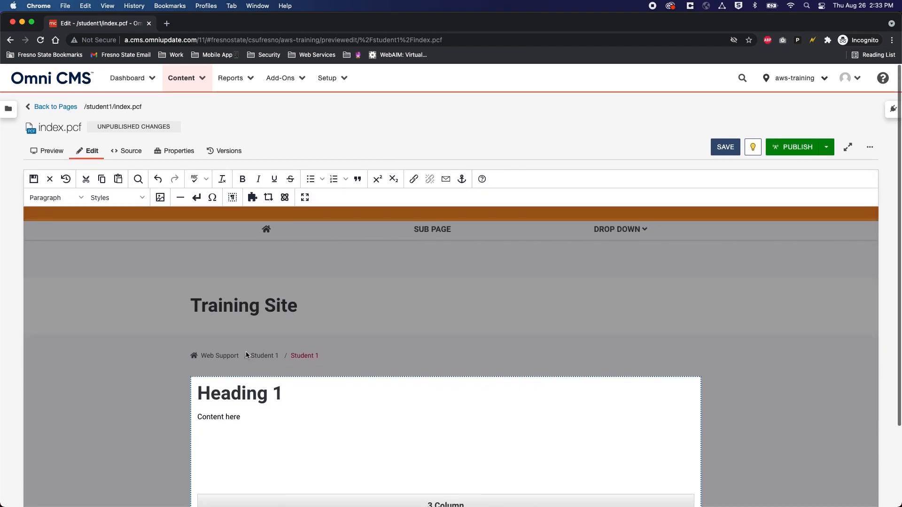
{"action": "scroll", "coordinate": [246, 353], "scroll_direction": "down", "scroll_amount": 1}
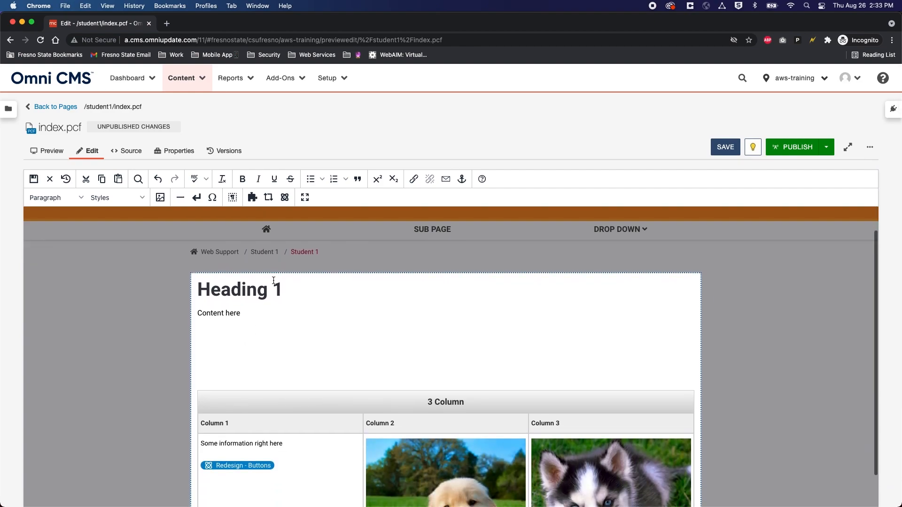
Step: Filter components by 'red' and insert Redesign - 3 White Boxes with Images (v2)
{"action": "left_click", "coordinate": [284, 198]}
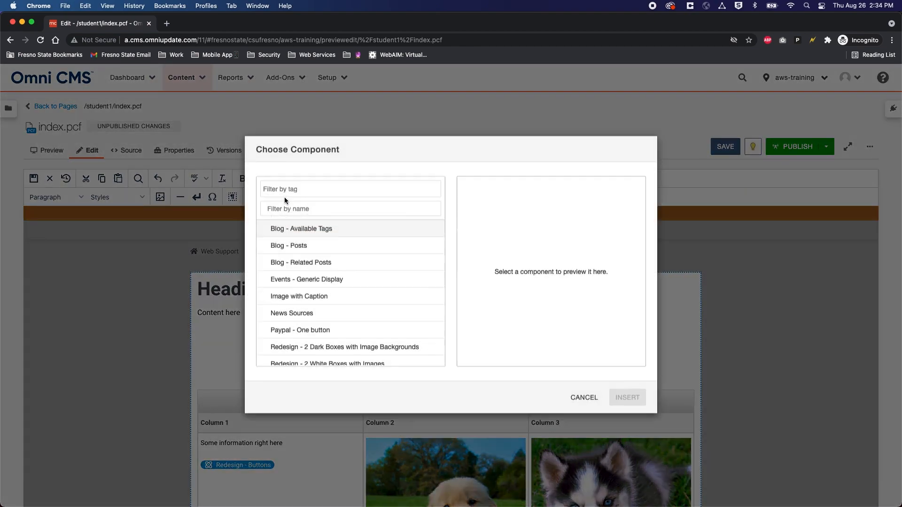
{"action": "left_click", "coordinate": [329, 220]}
{"action": "type", "text": "red"}
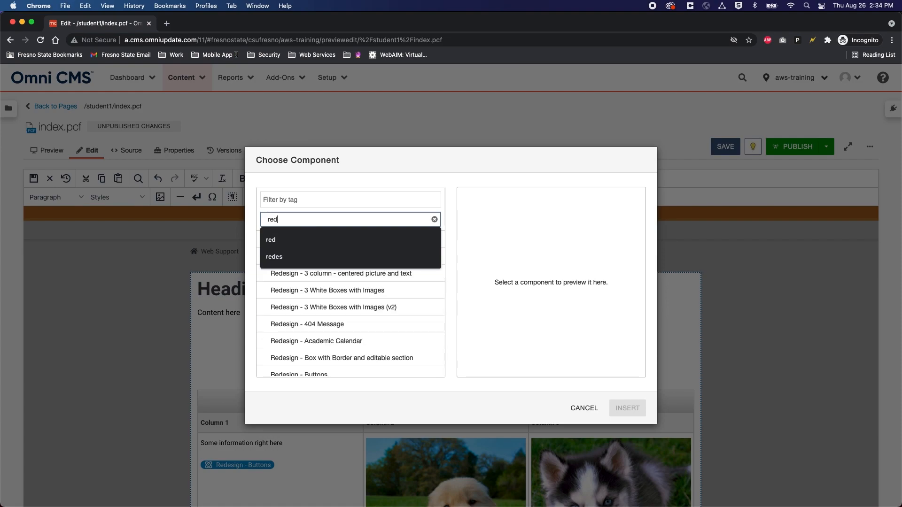
{"action": "left_click", "coordinate": [360, 175]}
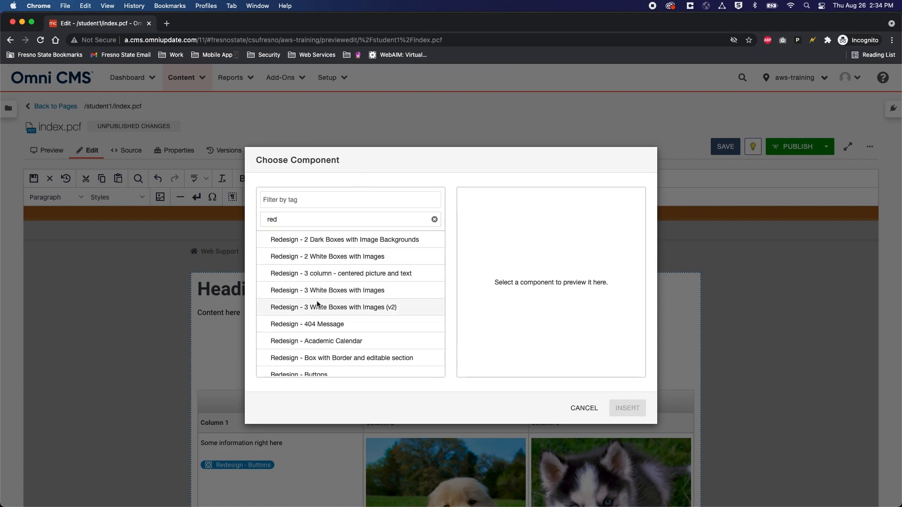
{"action": "left_click", "coordinate": [341, 310]}
{"action": "left_click", "coordinate": [627, 408]}
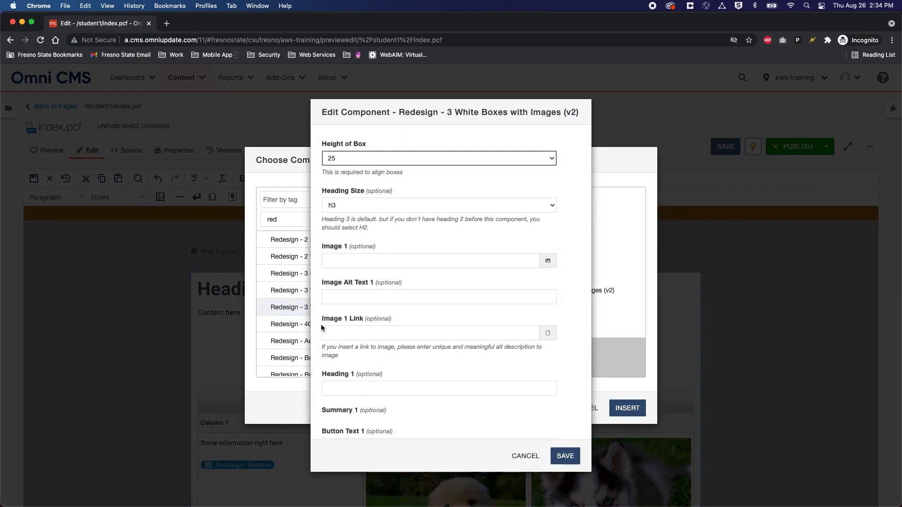
Step: Set the box height to 100 and the heading size to h2
{"action": "scroll", "coordinate": [387, 266], "scroll_direction": "down", "scroll_amount": 6}
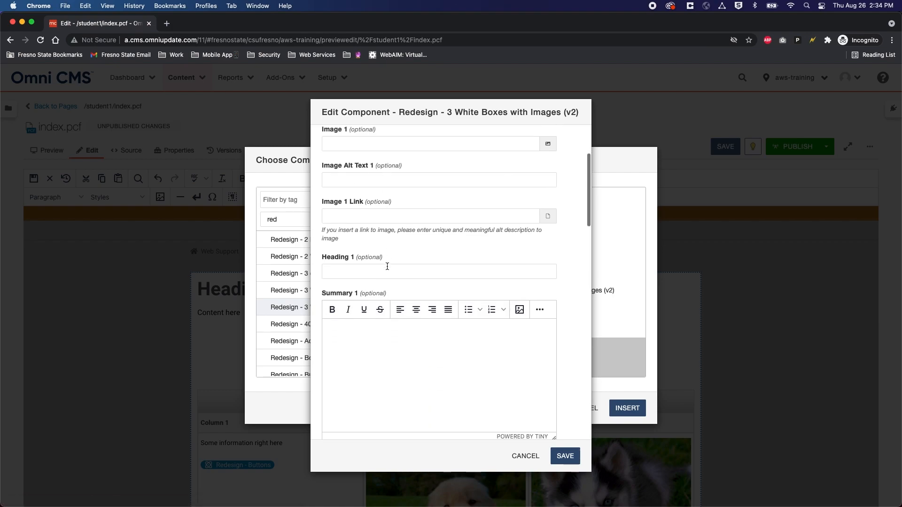
{"action": "scroll", "coordinate": [387, 268], "scroll_direction": "up", "scroll_amount": 8}
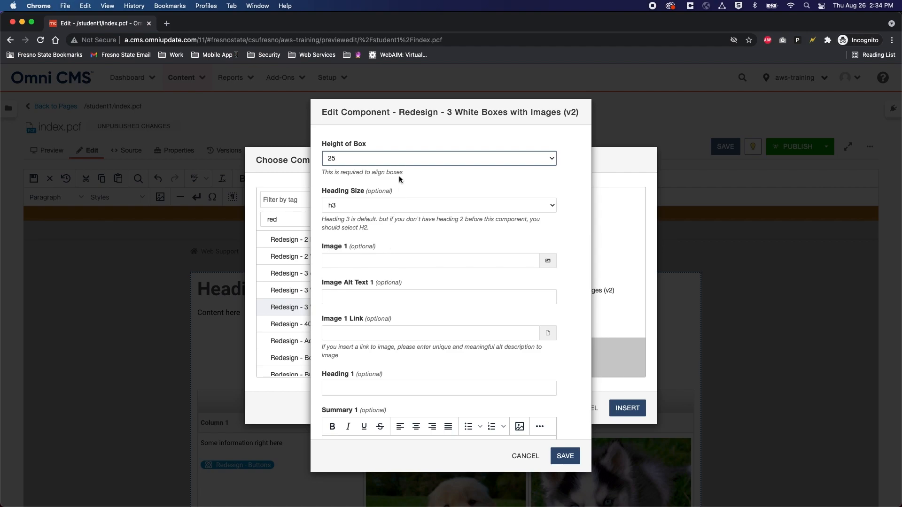
{"action": "left_click", "coordinate": [348, 160]}
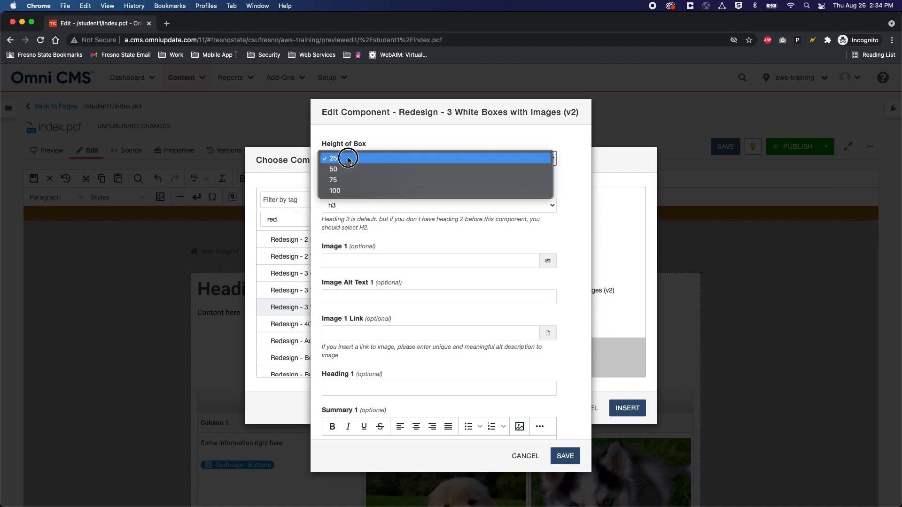
{"action": "left_click", "coordinate": [346, 191]}
{"action": "left_click", "coordinate": [349, 206]}
{"action": "left_click", "coordinate": [350, 205]}
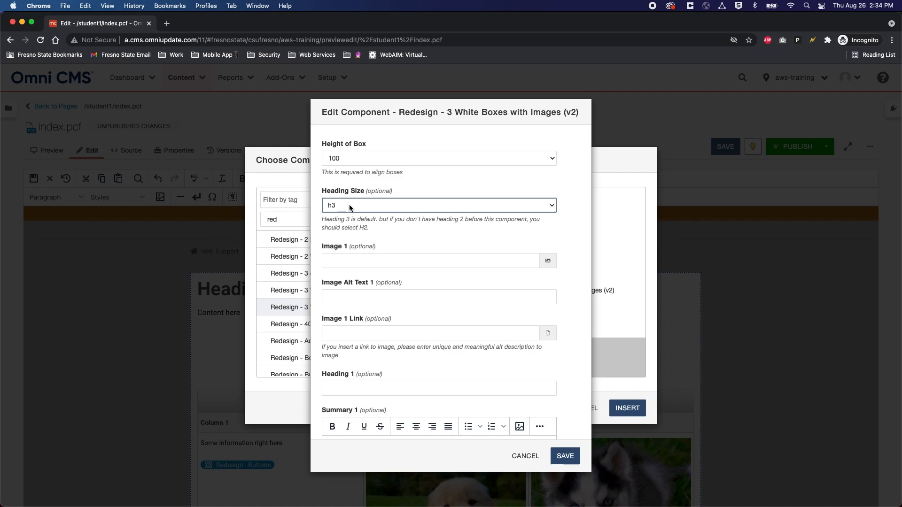
{"action": "left_click", "coordinate": [348, 205]}
{"action": "left_click", "coordinate": [343, 216]}
Step: Scroll through the remaining box fields of the component dialog, selecting label text
{"action": "scroll", "coordinate": [425, 266], "scroll_direction": "down", "scroll_amount": 3}
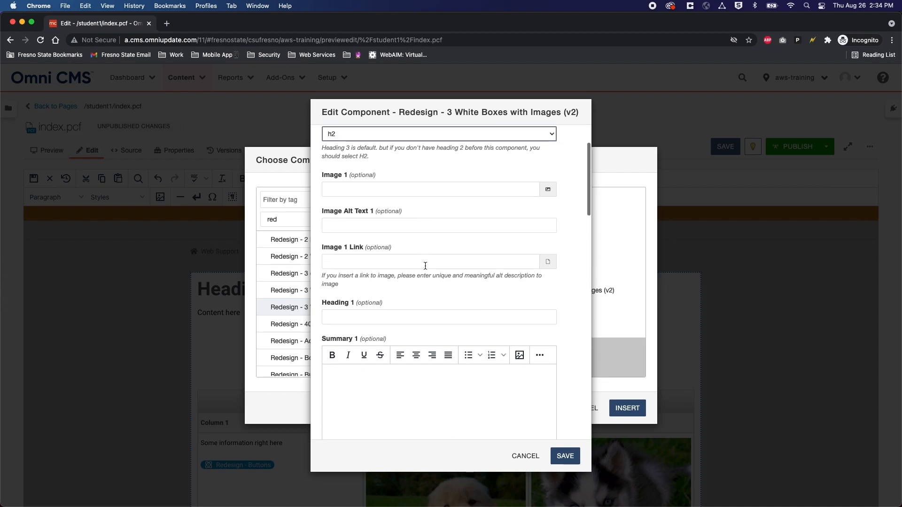
{"action": "left_click_drag", "start_coordinate": [322, 174], "coordinate": [348, 176]}
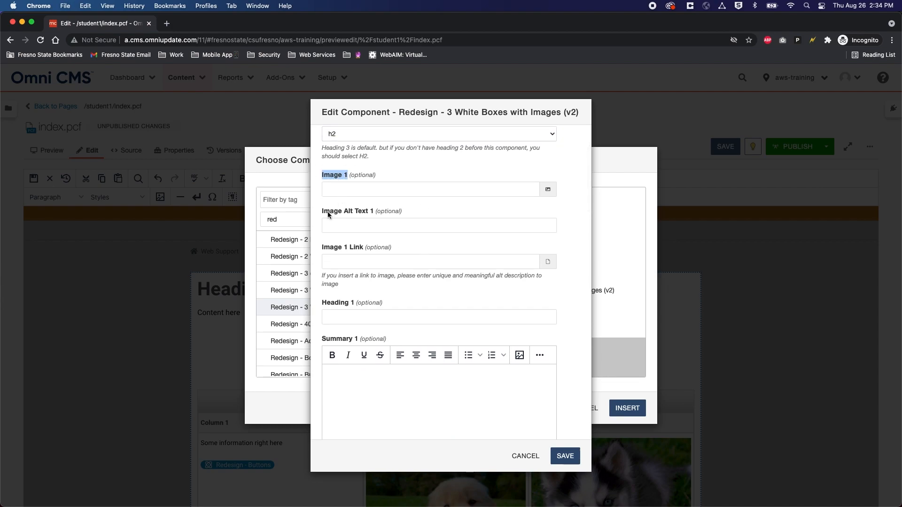
{"action": "scroll", "coordinate": [371, 237], "scroll_direction": "down", "scroll_amount": 9}
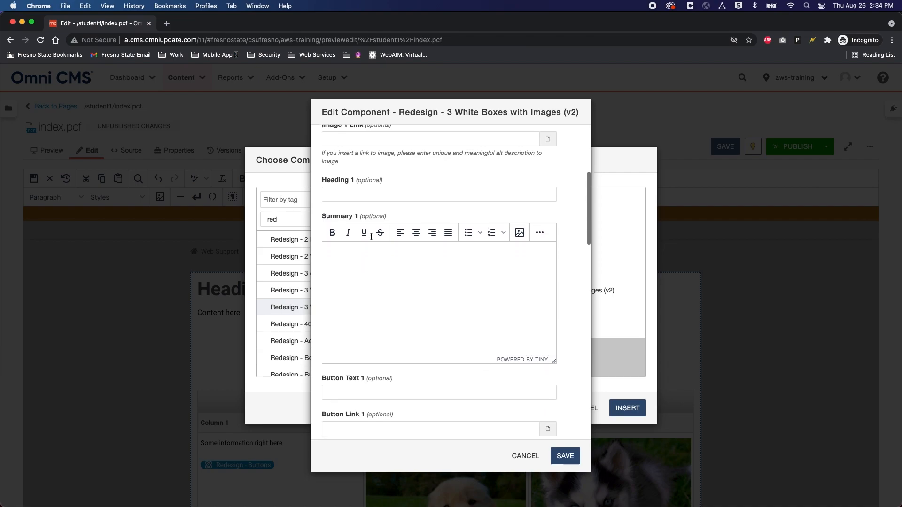
{"action": "scroll", "coordinate": [371, 239], "scroll_direction": "down", "scroll_amount": 4}
{"action": "left_click_drag", "start_coordinate": [322, 252], "coordinate": [363, 254]}
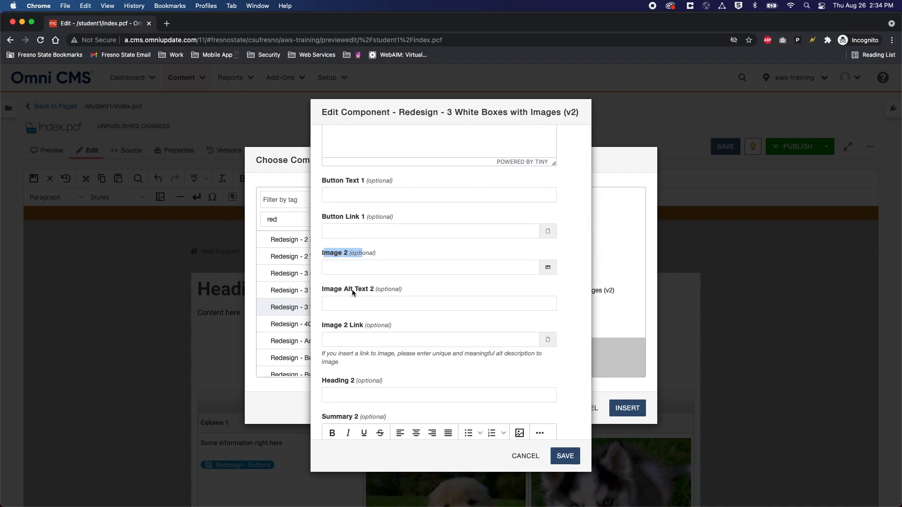
{"action": "scroll", "coordinate": [370, 290], "scroll_direction": "down", "scroll_amount": 4}
{"action": "scroll", "coordinate": [370, 290], "scroll_direction": "down", "scroll_amount": 3}
{"action": "scroll", "coordinate": [370, 290], "scroll_direction": "up", "scroll_amount": 6}
{"action": "scroll", "coordinate": [370, 290], "scroll_direction": "up", "scroll_amount": 15}
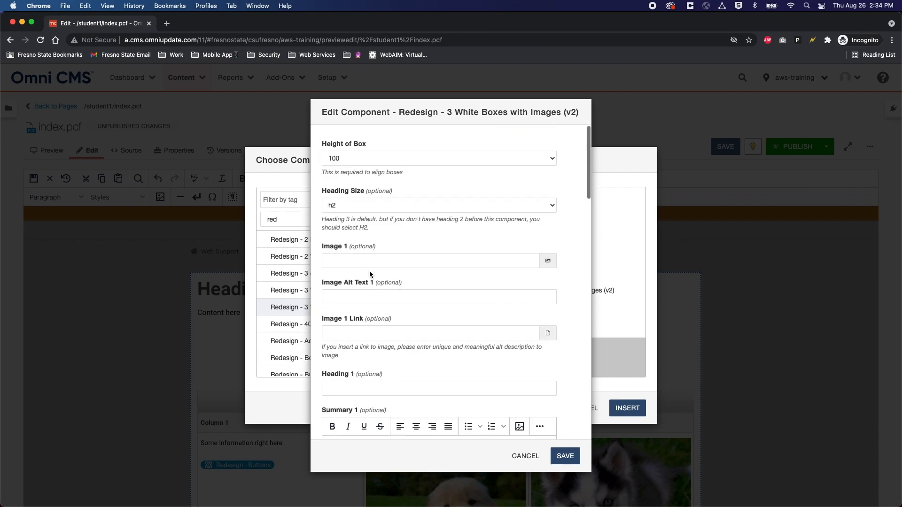
{"action": "scroll", "coordinate": [356, 355], "scroll_direction": "down", "scroll_amount": 12}
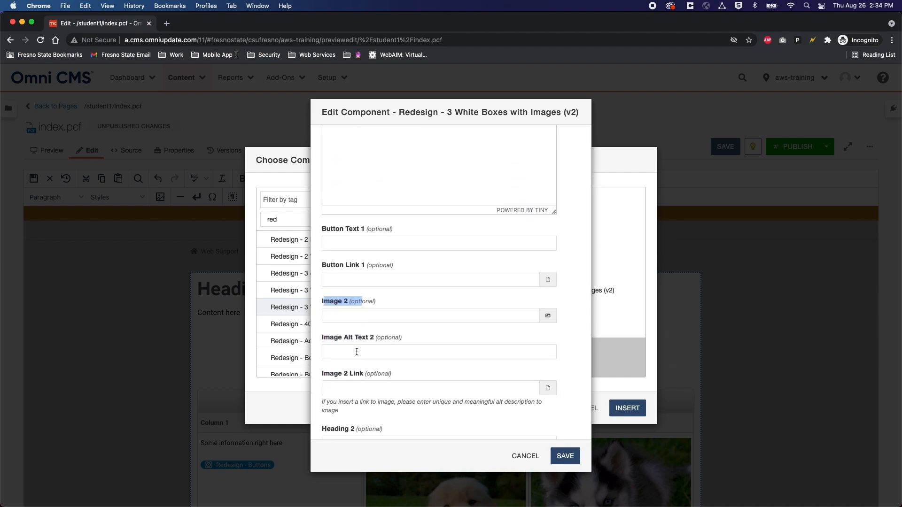
{"action": "scroll", "coordinate": [356, 351], "scroll_direction": "down", "scroll_amount": 15}
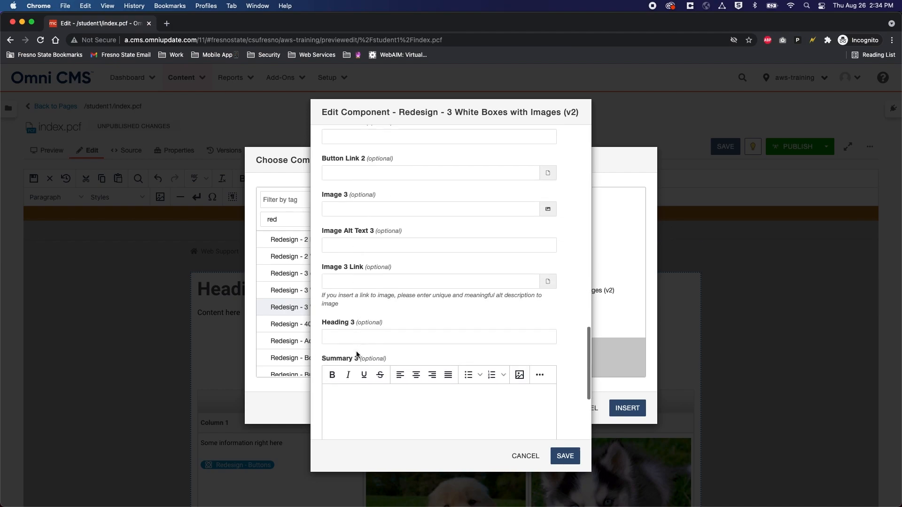
{"action": "scroll", "coordinate": [356, 353], "scroll_direction": "up", "scroll_amount": 20}
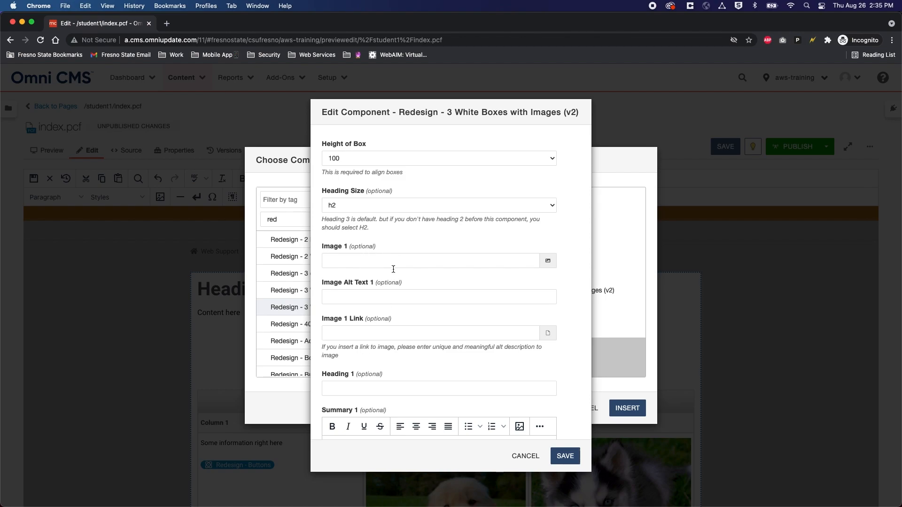
Step: Insert student1/images/german_160.jpg as the first box's image
{"action": "left_click", "coordinate": [549, 261]}
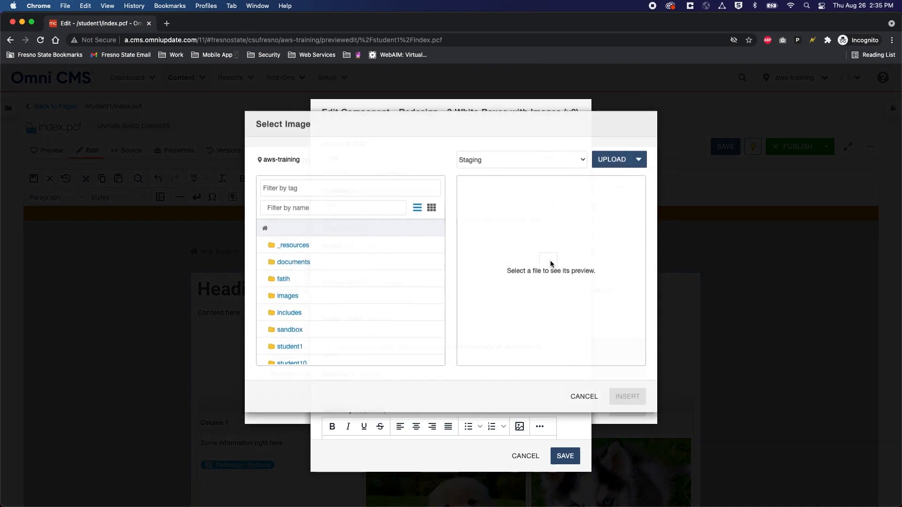
{"action": "scroll", "coordinate": [289, 299], "scroll_direction": "down", "scroll_amount": 3}
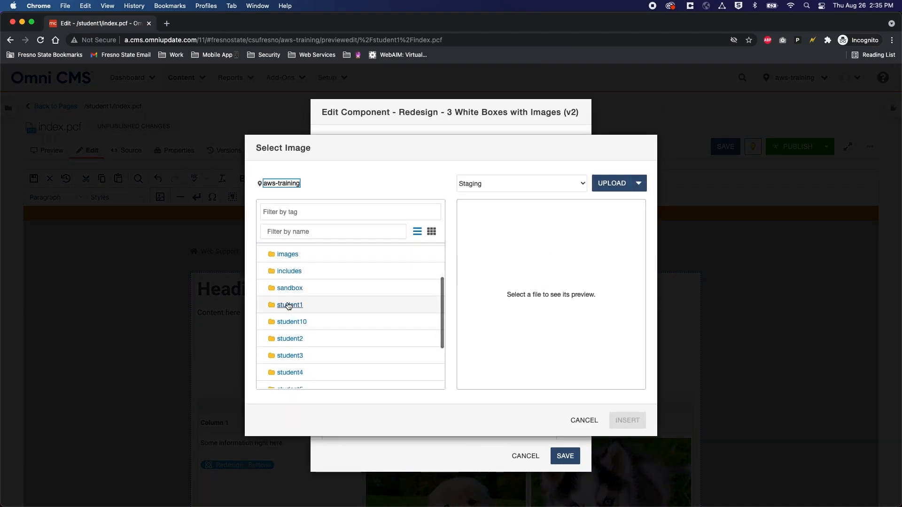
{"action": "left_click", "coordinate": [288, 304]}
{"action": "left_click", "coordinate": [283, 288]}
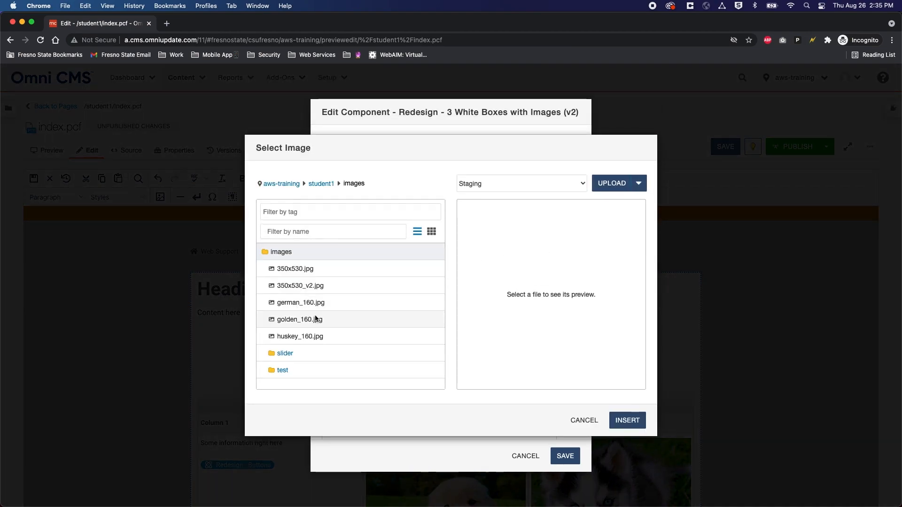
{"action": "left_click", "coordinate": [306, 305]}
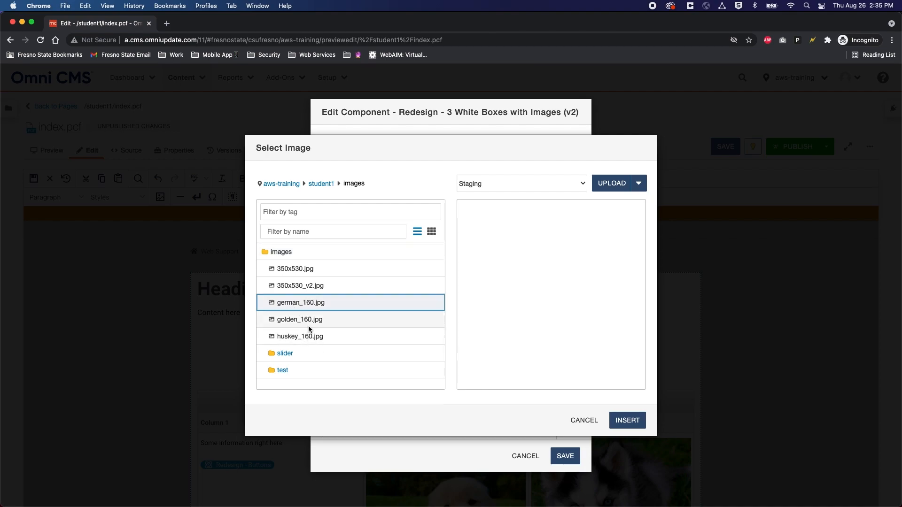
{"action": "left_click", "coordinate": [631, 419]}
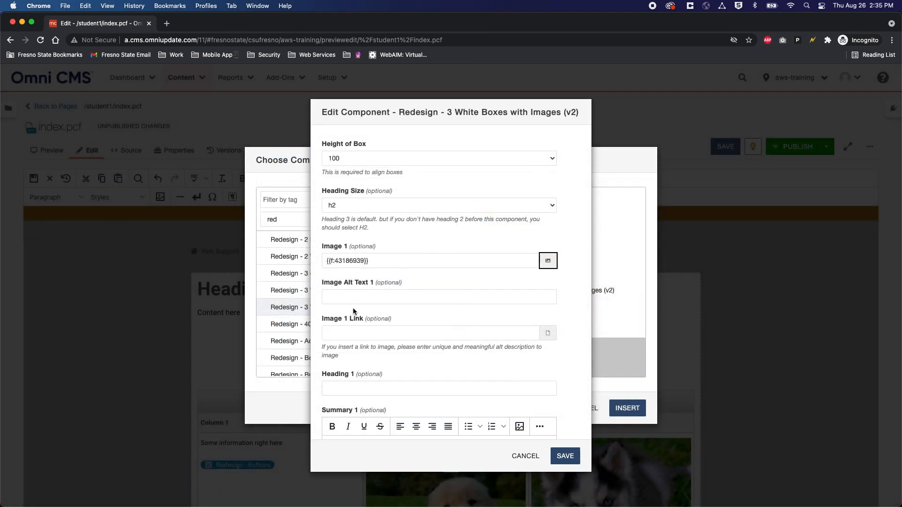
Step: Give the first image the alt text 'cute puppy looking at the camera'
{"action": "left_click", "coordinate": [365, 296]}
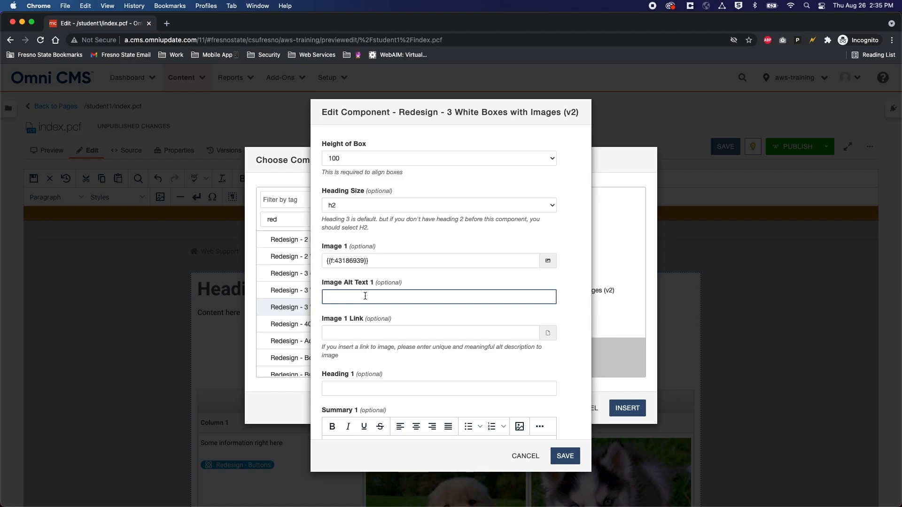
{"action": "type", "text": "cute puppy looking at the camera"}
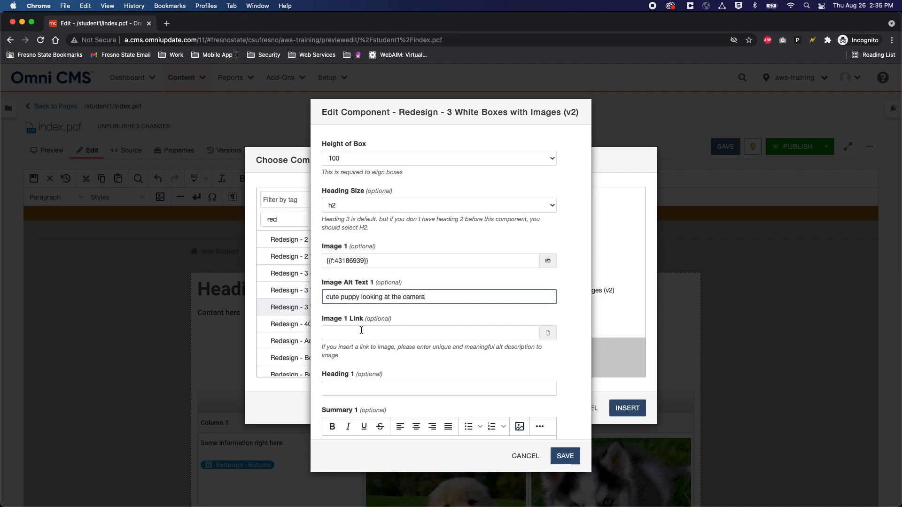
Step: Link the first image to student1/subpage.pcf
{"action": "left_click", "coordinate": [547, 333]}
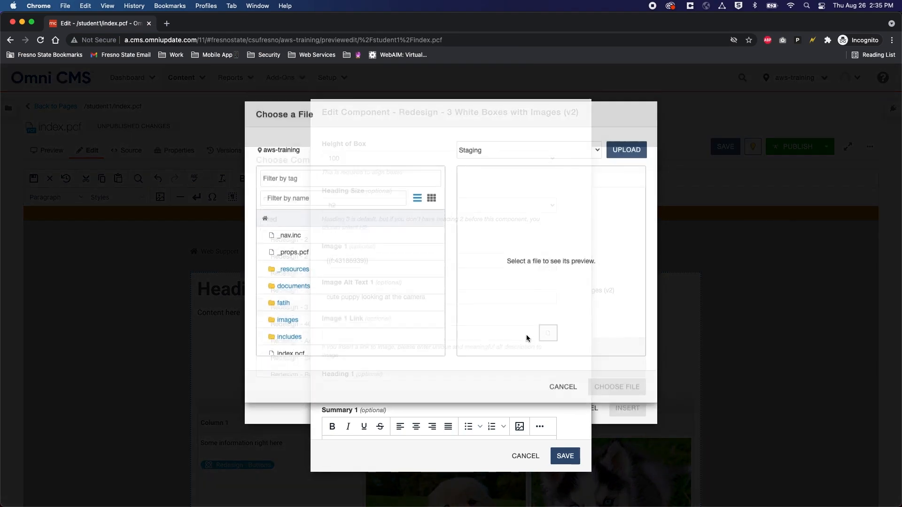
{"action": "scroll", "coordinate": [293, 359], "scroll_direction": "down", "scroll_amount": 5}
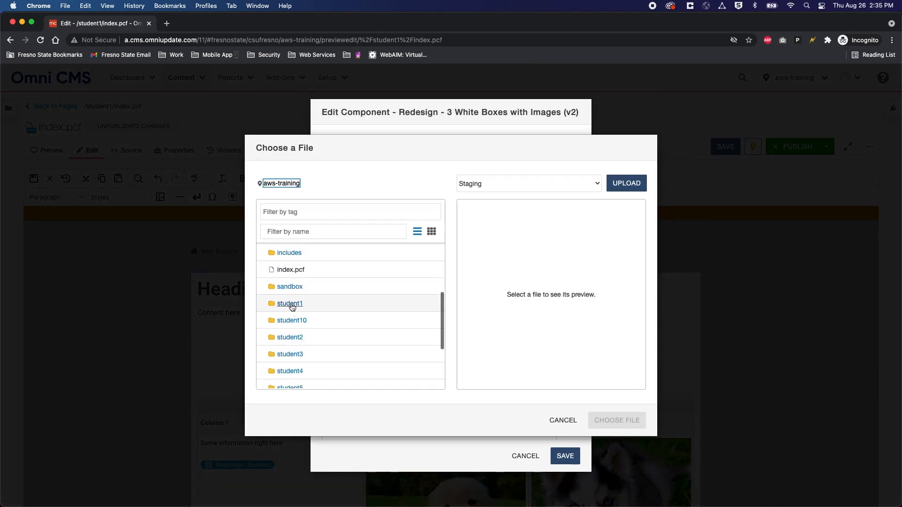
{"action": "left_click", "coordinate": [296, 305]}
{"action": "left_click", "coordinate": [317, 371]}
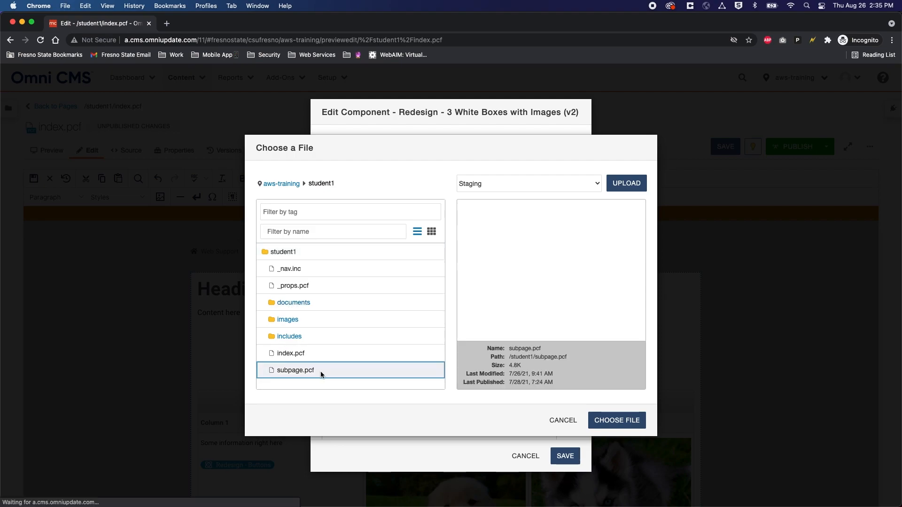
{"action": "left_click", "coordinate": [630, 418]}
Step: Paste 'Heading 1' as the first box's heading
{"action": "scroll", "coordinate": [392, 321], "scroll_direction": "down", "scroll_amount": 3}
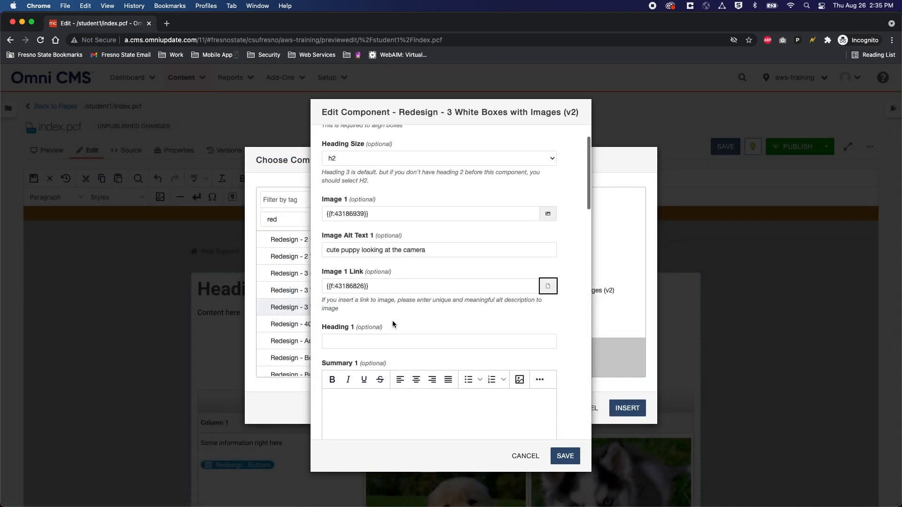
{"action": "left_click", "coordinate": [350, 302]}
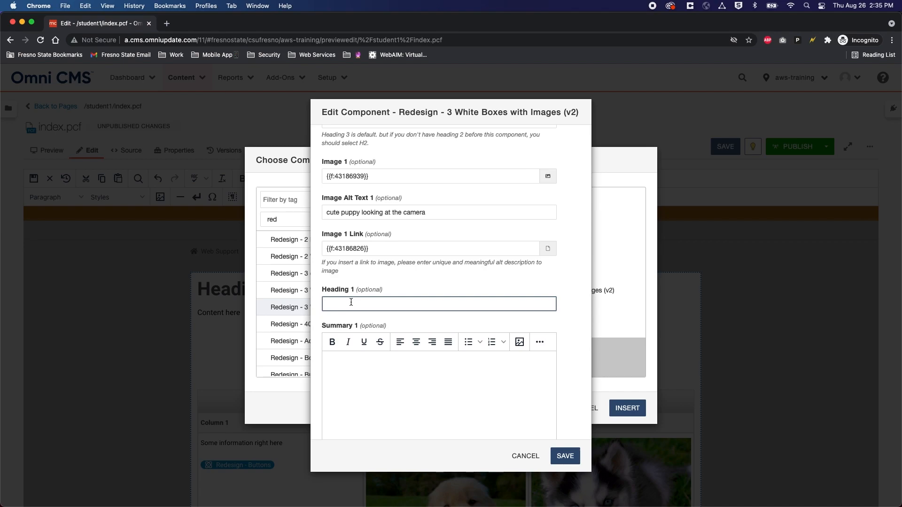
{"action": "left_click_drag", "start_coordinate": [357, 289], "coordinate": [318, 295]}
{"action": "left_click", "coordinate": [354, 303]}
{"action": "key", "text": "super+v"}
{"action": "scroll", "coordinate": [356, 300], "scroll_direction": "down", "scroll_amount": 1}
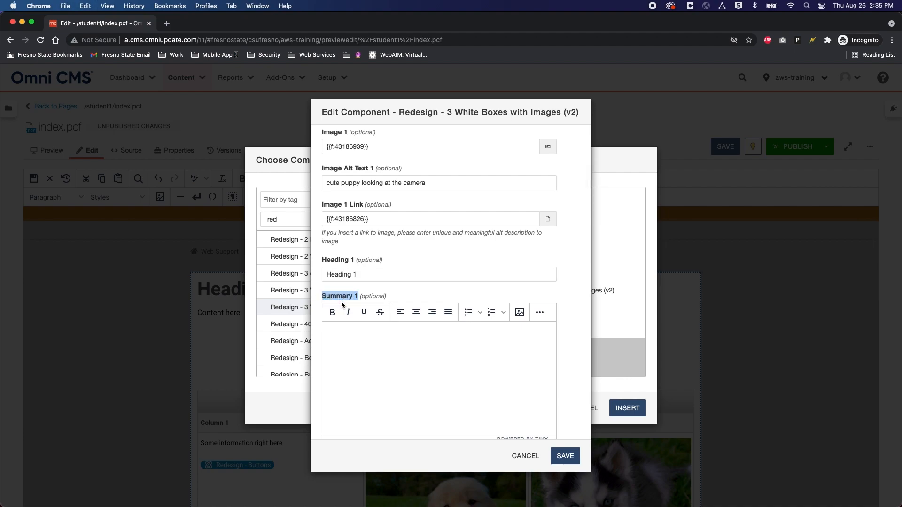
Step: Fill the first summary with 'Summary 1' text and remove its bold formatting
{"action": "left_click", "coordinate": [344, 334]}
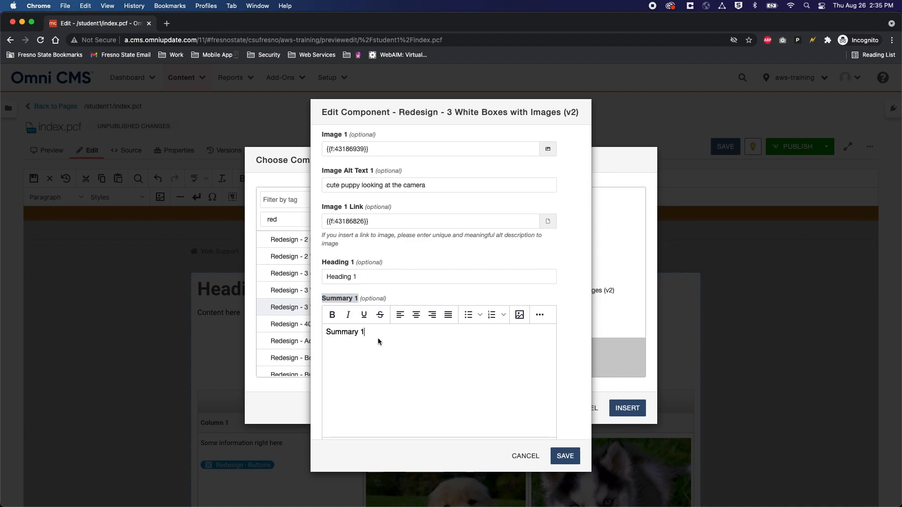
{"action": "scroll", "coordinate": [385, 337], "scroll_direction": "down", "scroll_amount": 1}
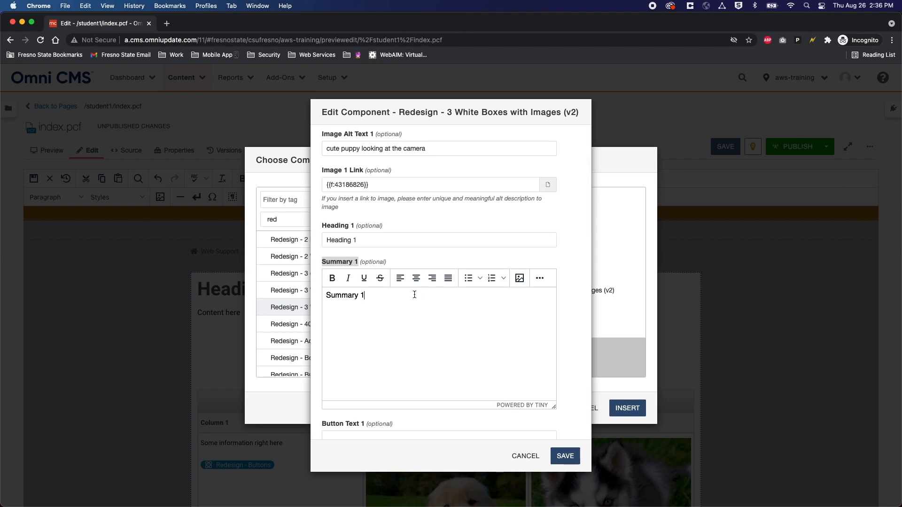
{"action": "left_click", "coordinate": [539, 279]}
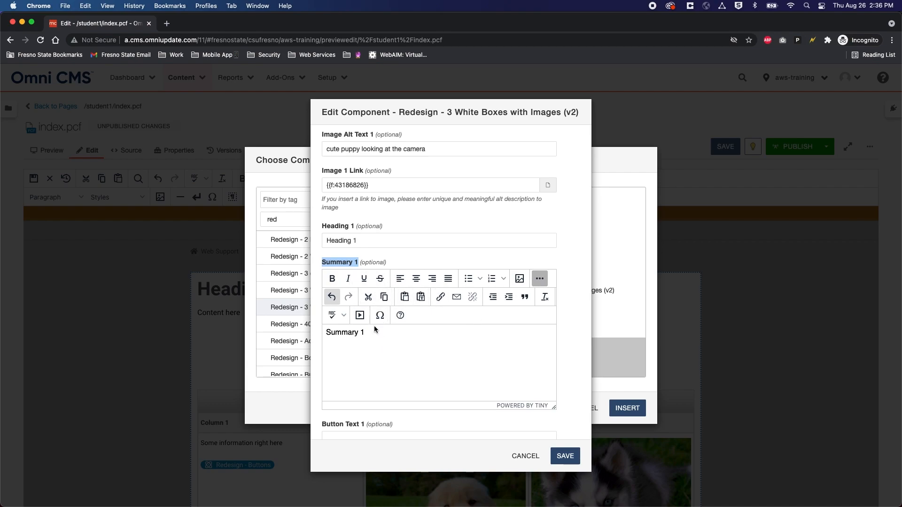
{"action": "left_click", "coordinate": [542, 281]}
{"action": "left_click", "coordinate": [380, 299]}
{"action": "key", "text": "super+v"}
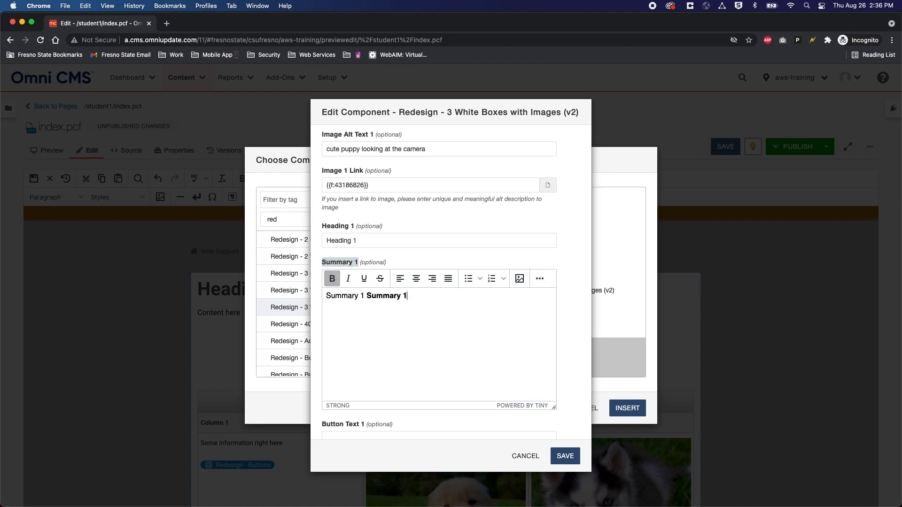
{"action": "key", "text": "super+a"}
{"action": "key", "text": "super+v"}
{"action": "key", "text": "super+v"}
{"action": "key", "text": "super+v"}
{"action": "key", "text": "super+v"}
{"action": "key", "text": "super+a"}
{"action": "left_click", "coordinate": [332, 279]}
{"action": "left_click", "coordinate": [496, 319]}
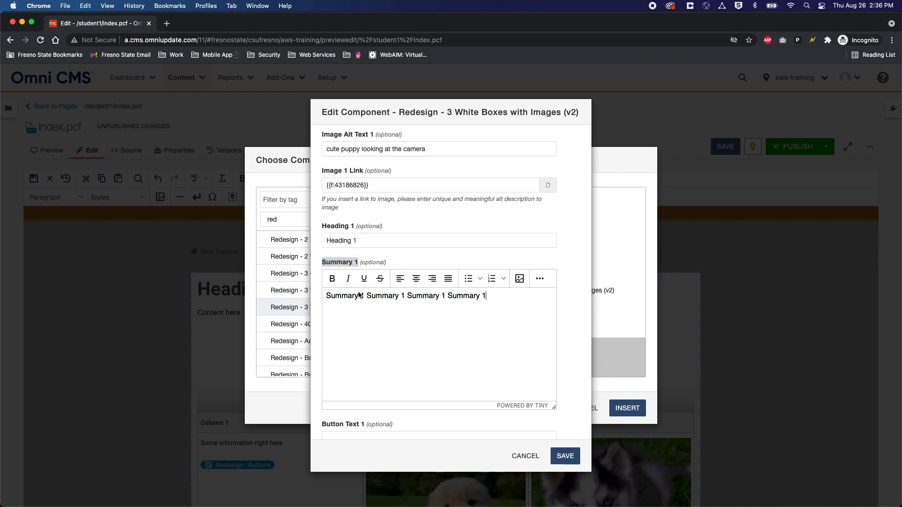
{"action": "scroll", "coordinate": [434, 317], "scroll_direction": "down", "scroll_amount": 3}
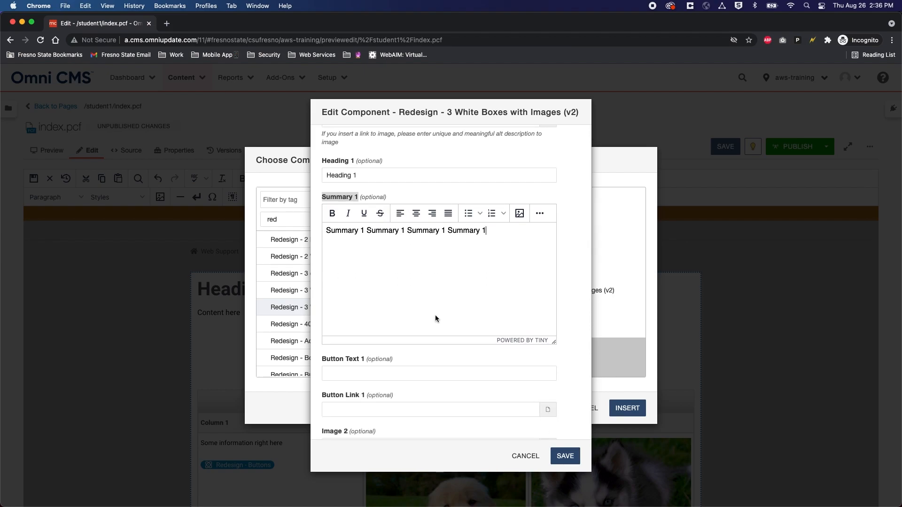
{"action": "scroll", "coordinate": [435, 315], "scroll_direction": "down", "scroll_amount": 3}
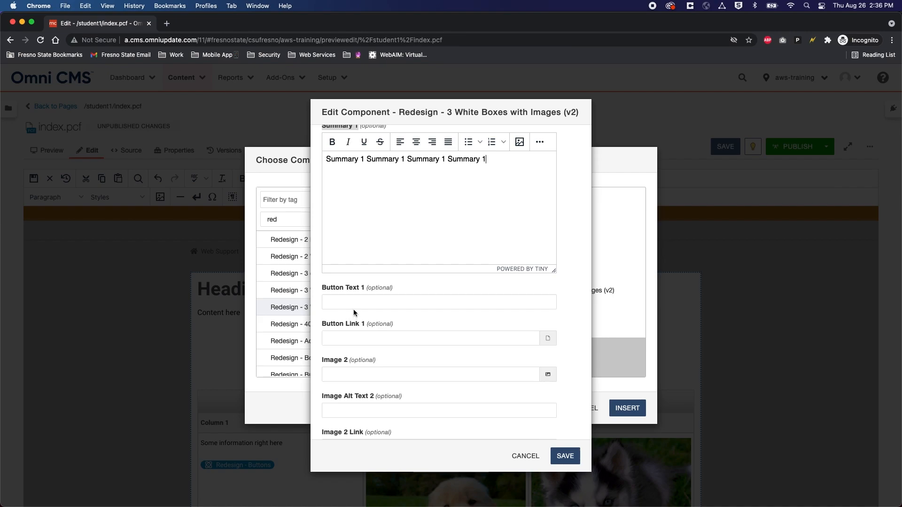
{"action": "scroll", "coordinate": [354, 314], "scroll_direction": "down", "scroll_amount": 3}
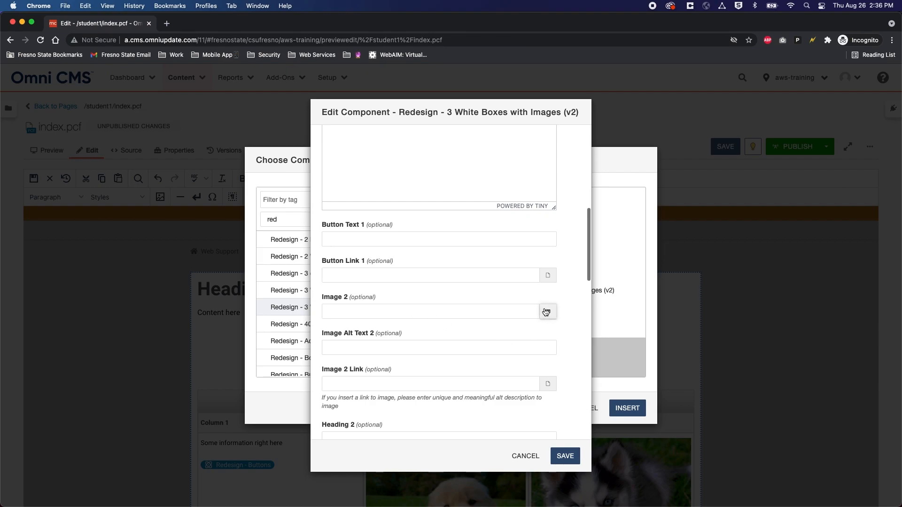
Step: Insert student1/images/golden_160.jpg as the second box's image
{"action": "left_click", "coordinate": [545, 312]}
{"action": "scroll", "coordinate": [301, 324], "scroll_direction": "down", "scroll_amount": 10}
{"action": "left_click", "coordinate": [288, 256]}
{"action": "left_click", "coordinate": [286, 286]}
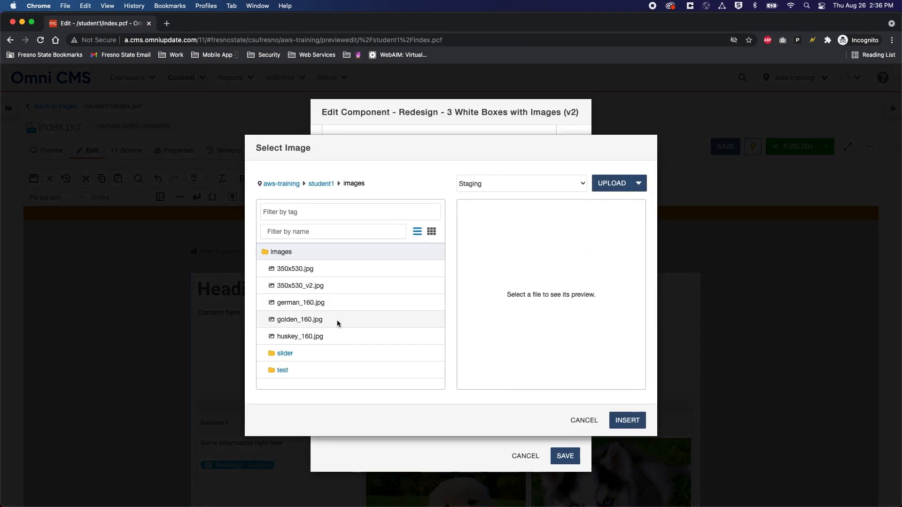
{"action": "left_click", "coordinate": [302, 319]}
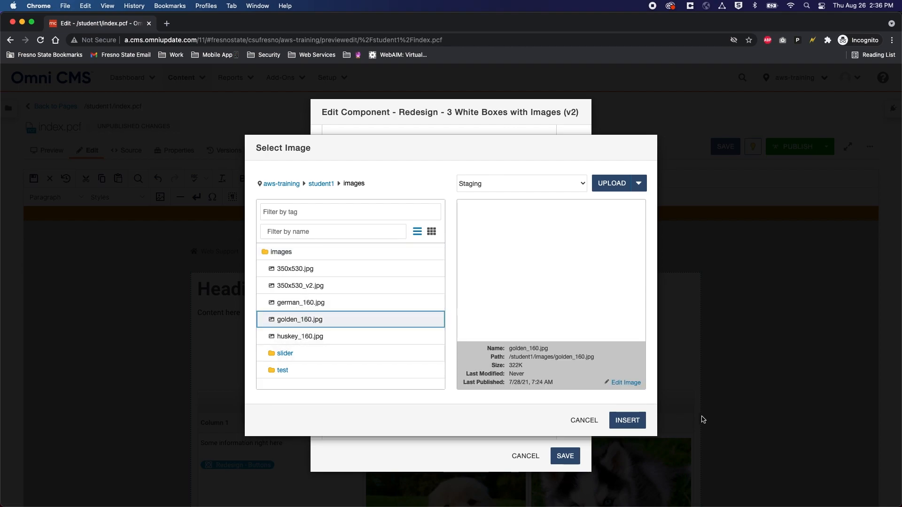
{"action": "left_click", "coordinate": [628, 420]}
Step: Add alt text 'Even cuter puppy laying down' and paste 'Heading 2' as the second heading
{"action": "left_click", "coordinate": [381, 349]}
{"action": "type", "text": "Even cute"}
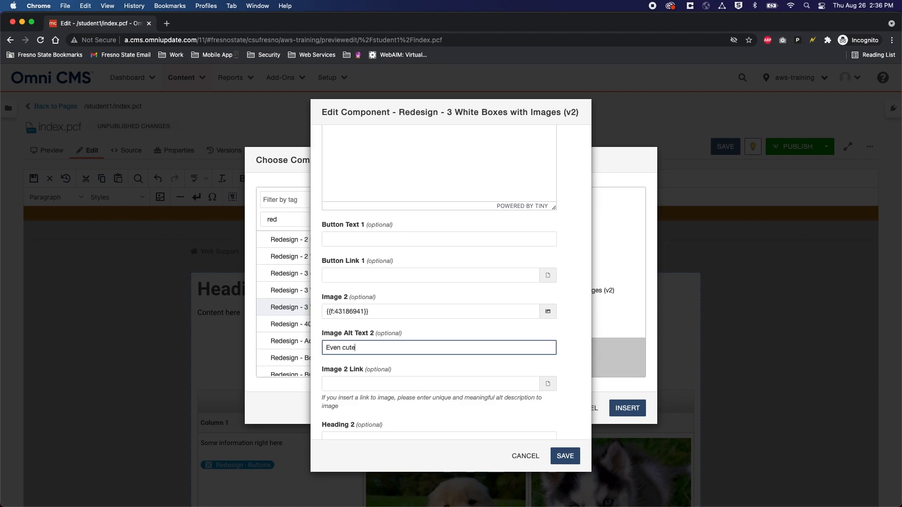
{"action": "type", "text": "r puppy laying down"}
{"action": "scroll", "coordinate": [415, 327], "scroll_direction": "down", "scroll_amount": 2}
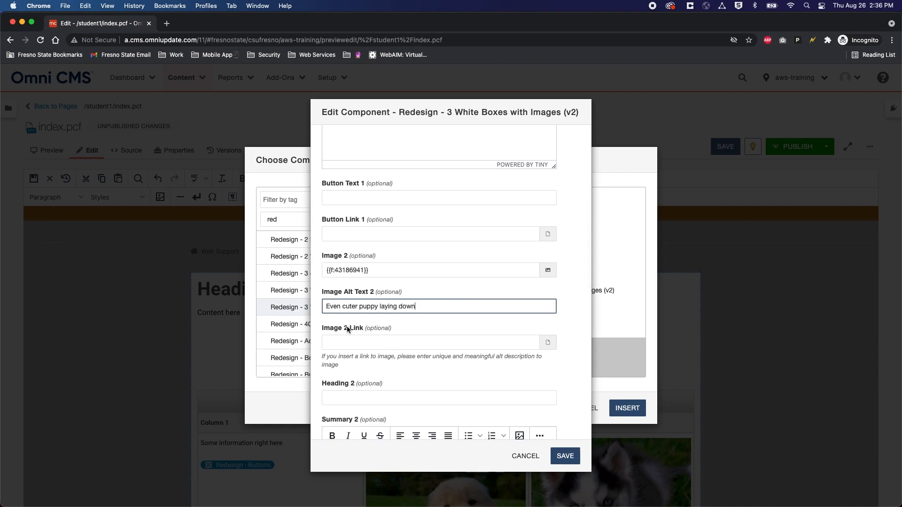
{"action": "scroll", "coordinate": [386, 371], "scroll_direction": "down", "scroll_amount": 1}
{"action": "left_click_drag", "start_coordinate": [354, 364], "coordinate": [323, 367]}
{"action": "left_click", "coordinate": [356, 377]}
{"action": "key", "text": "super+v"}
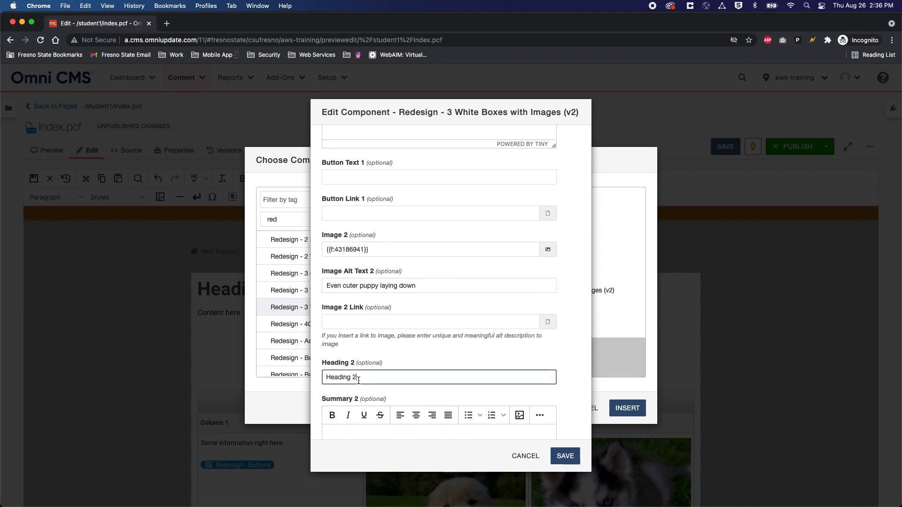
{"action": "scroll", "coordinate": [362, 375], "scroll_direction": "down", "scroll_amount": 3}
{"action": "left_click_drag", "start_coordinate": [359, 332], "coordinate": [319, 331]}
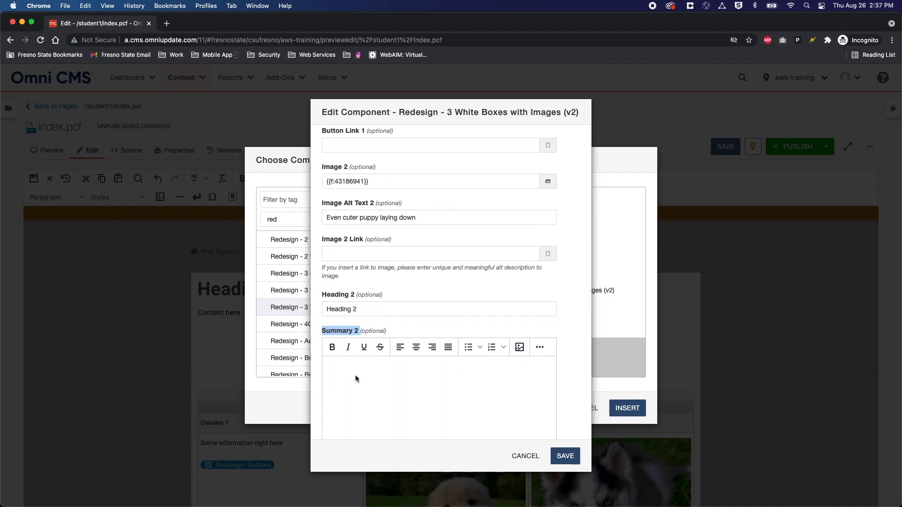
Step: Paste 'Summary 2' into the second summary and remove its bold
{"action": "key", "text": "super+v"}
{"action": "key", "text": "super+v"}
{"action": "key", "text": "super+v"}
{"action": "key", "text": "super+v"}
{"action": "key", "text": "super+a"}
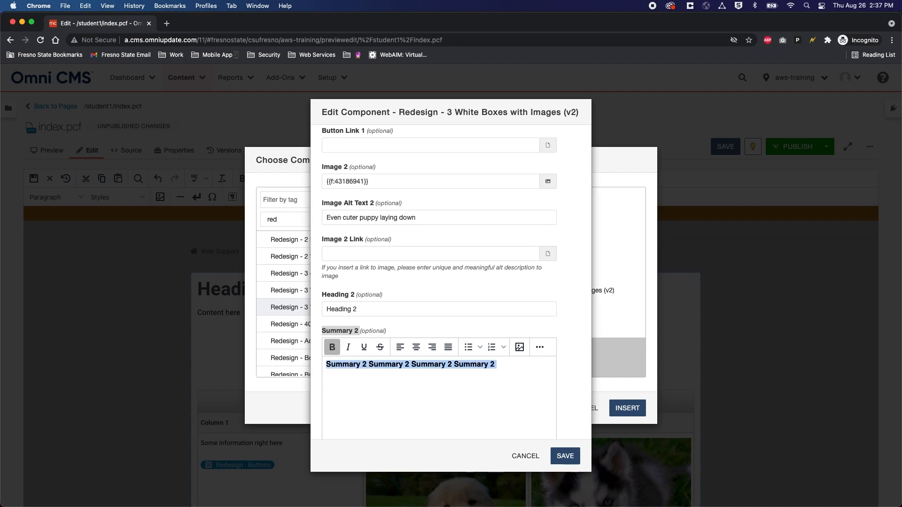
{"action": "left_click", "coordinate": [332, 347]}
{"action": "scroll", "coordinate": [434, 391], "scroll_direction": "down", "scroll_amount": 4}
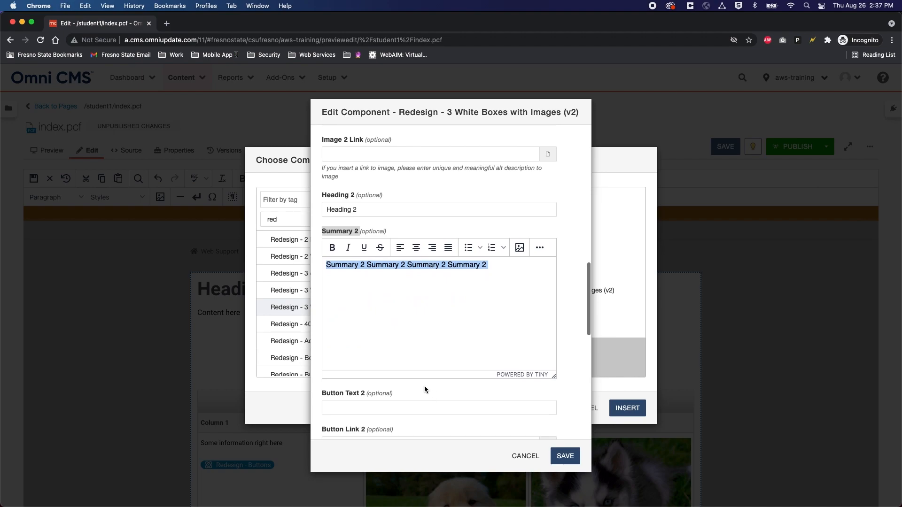
{"action": "scroll", "coordinate": [425, 386], "scroll_direction": "down", "scroll_amount": 3}
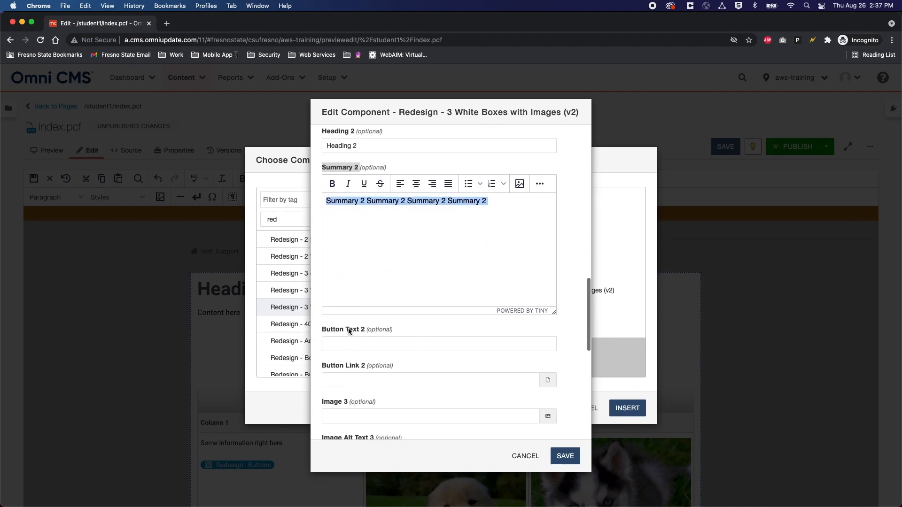
Step: Label the second button 'More Information'
{"action": "left_click", "coordinate": [356, 341]}
{"action": "type", "text": "Cute"}
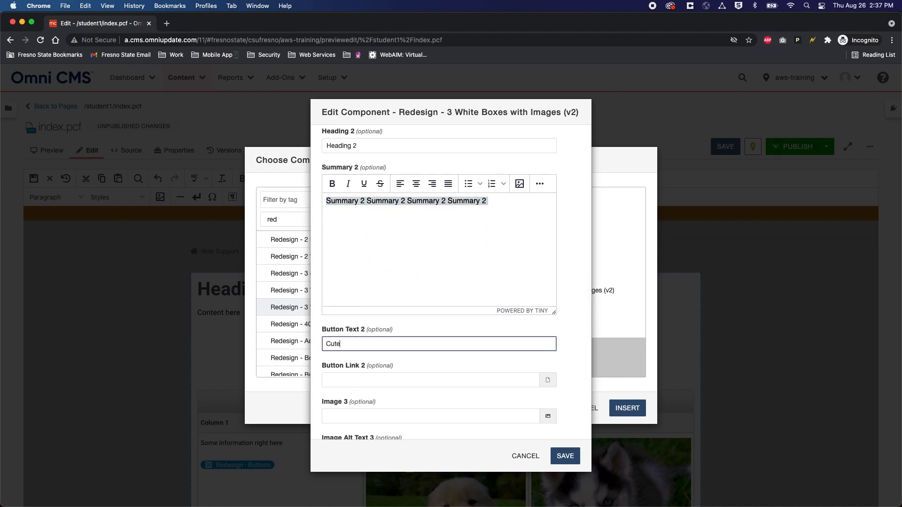
{"action": "key", "text": "super+a"}
{"action": "type", "text": "More Information"}
Step: Link the second button to student1/subpage.pcf and review the form
{"action": "left_click", "coordinate": [548, 380]}
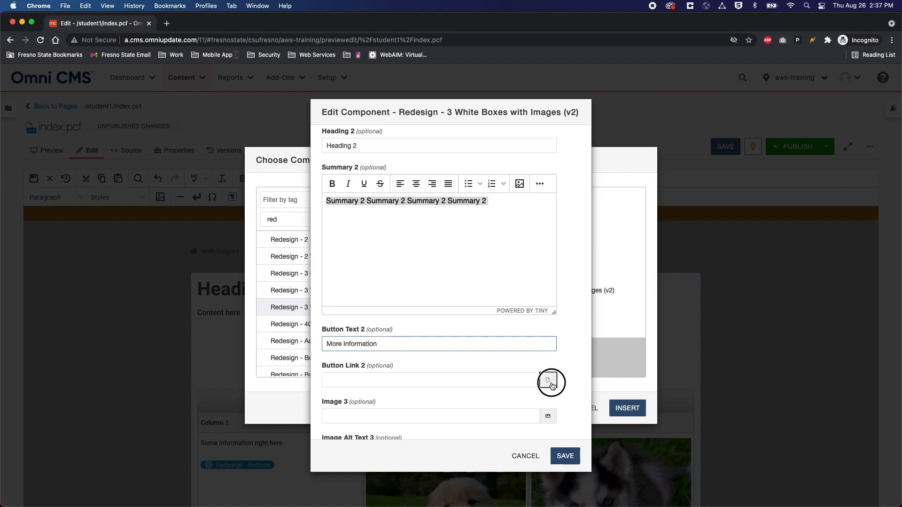
{"action": "scroll", "coordinate": [296, 343], "scroll_direction": "down", "scroll_amount": 3}
{"action": "left_click", "coordinate": [299, 344]}
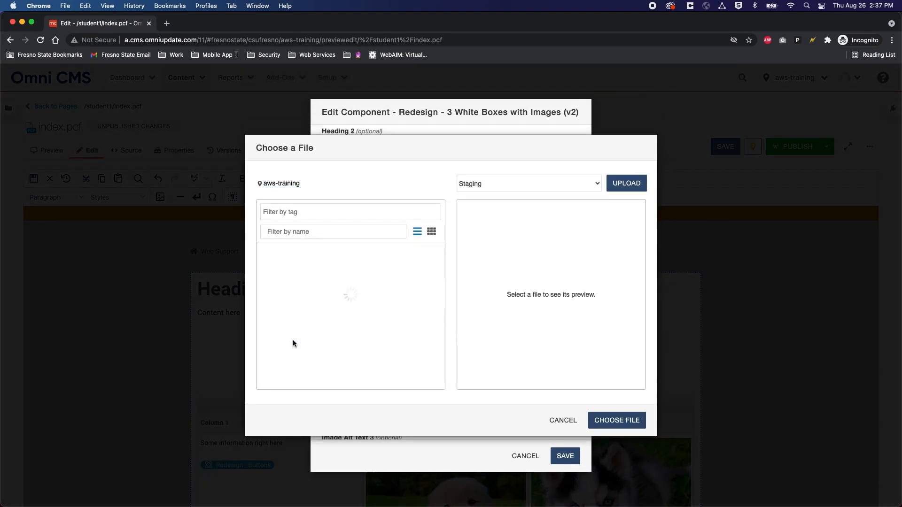
{"action": "left_click", "coordinate": [296, 370]}
{"action": "left_click", "coordinate": [609, 422]}
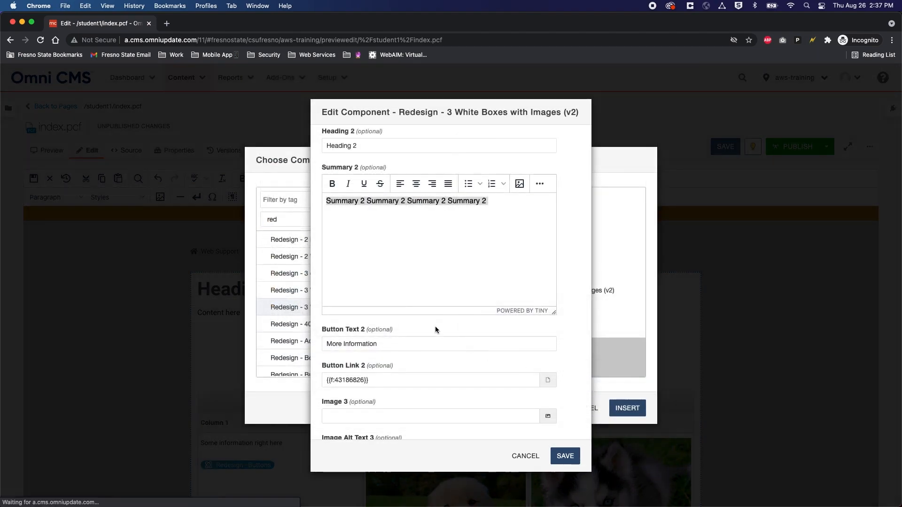
{"action": "scroll", "coordinate": [443, 354], "scroll_direction": "down", "scroll_amount": 5}
{"action": "scroll", "coordinate": [381, 323], "scroll_direction": "down", "scroll_amount": 5}
{"action": "scroll", "coordinate": [368, 296], "scroll_direction": "up", "scroll_amount": 20}
{"action": "scroll", "coordinate": [412, 248], "scroll_direction": "up", "scroll_amount": 5}
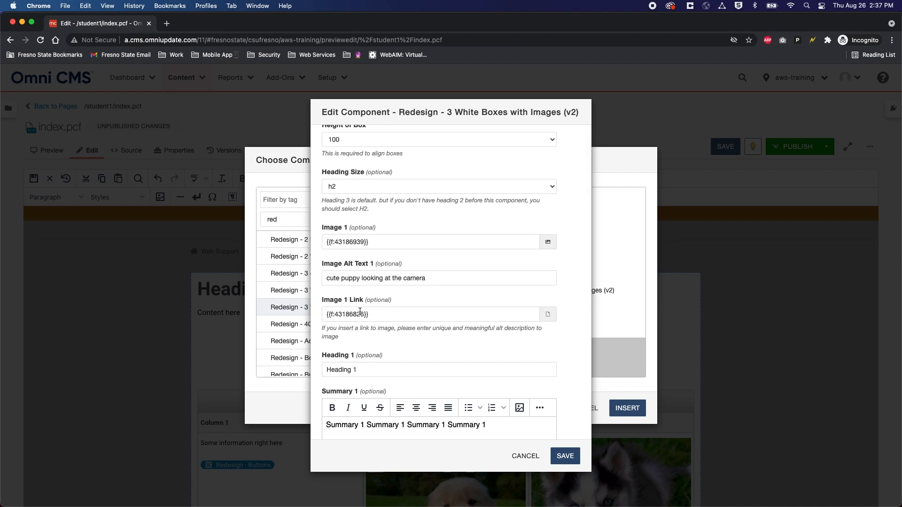
{"action": "scroll", "coordinate": [360, 311], "scroll_direction": "down", "scroll_amount": 6}
{"action": "scroll", "coordinate": [363, 293], "scroll_direction": "down", "scroll_amount": 4}
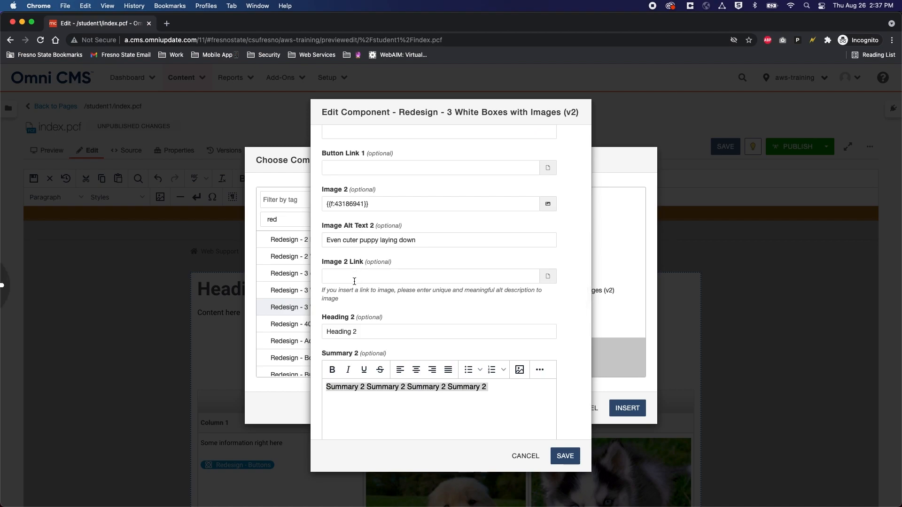
{"action": "scroll", "coordinate": [358, 281], "scroll_direction": "down", "scroll_amount": 5}
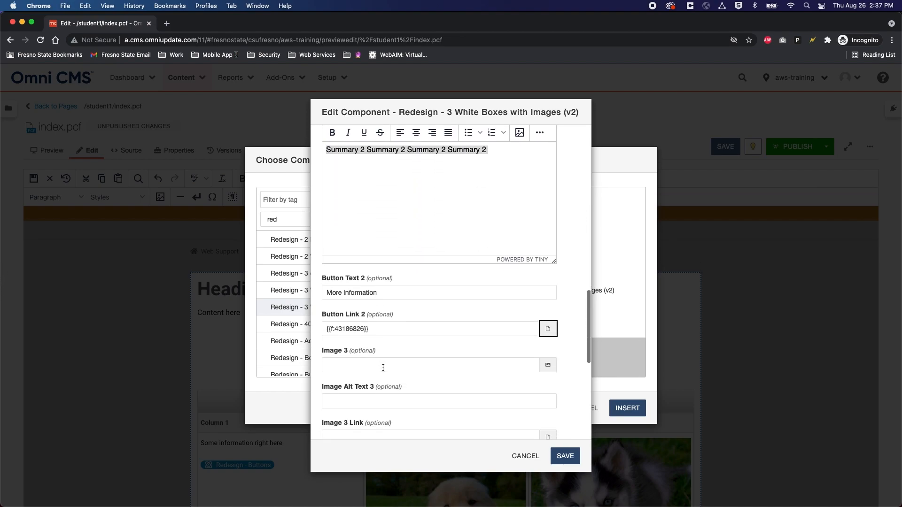
Step: Save the puppy card component and then save index.pcf
{"action": "left_click", "coordinate": [564, 456]}
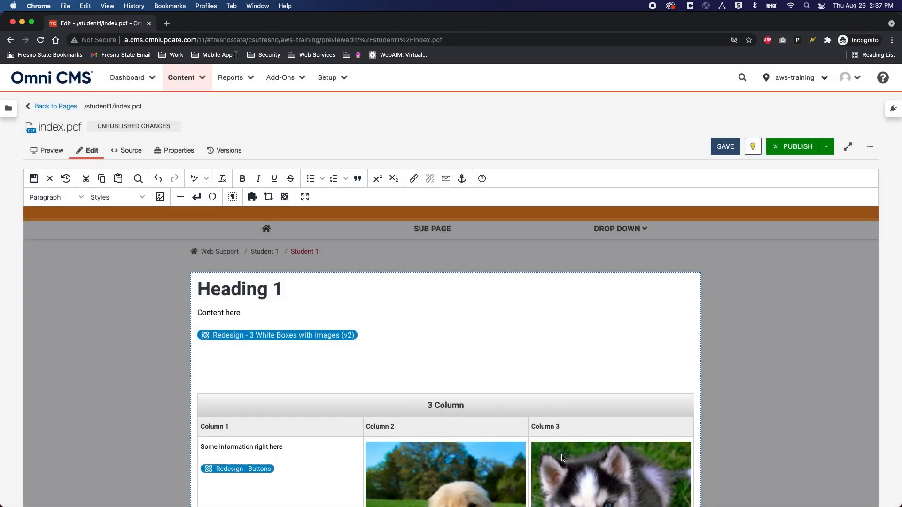
{"action": "left_click", "coordinate": [727, 149]}
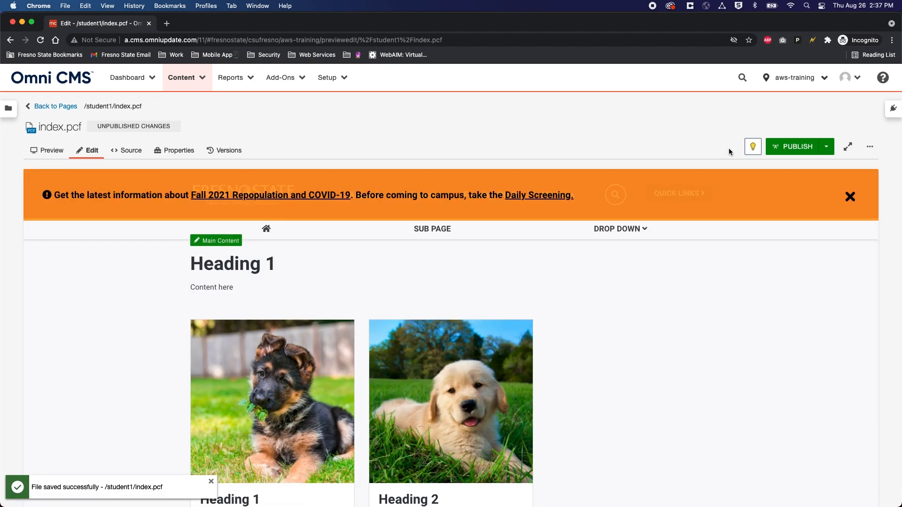
{"action": "scroll", "coordinate": [586, 335], "scroll_direction": "down", "scroll_amount": 3}
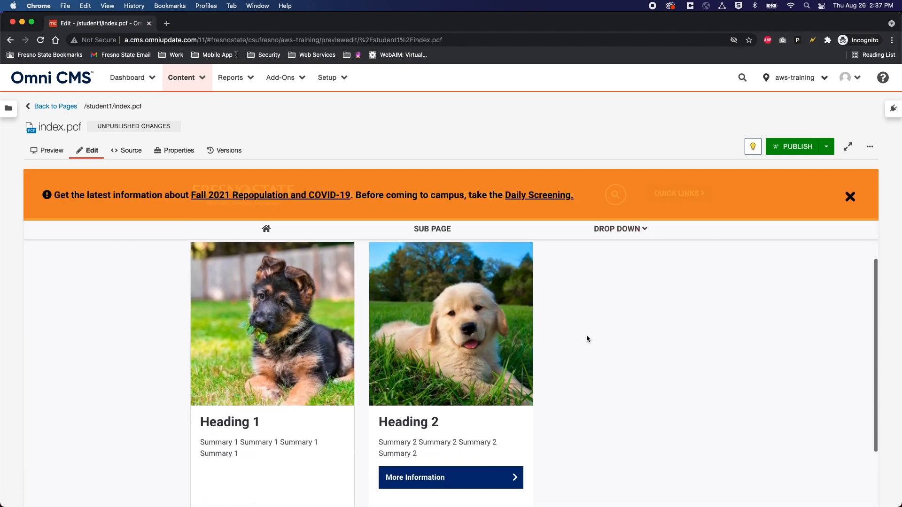
{"action": "scroll", "coordinate": [586, 335], "scroll_direction": "down", "scroll_amount": 1}
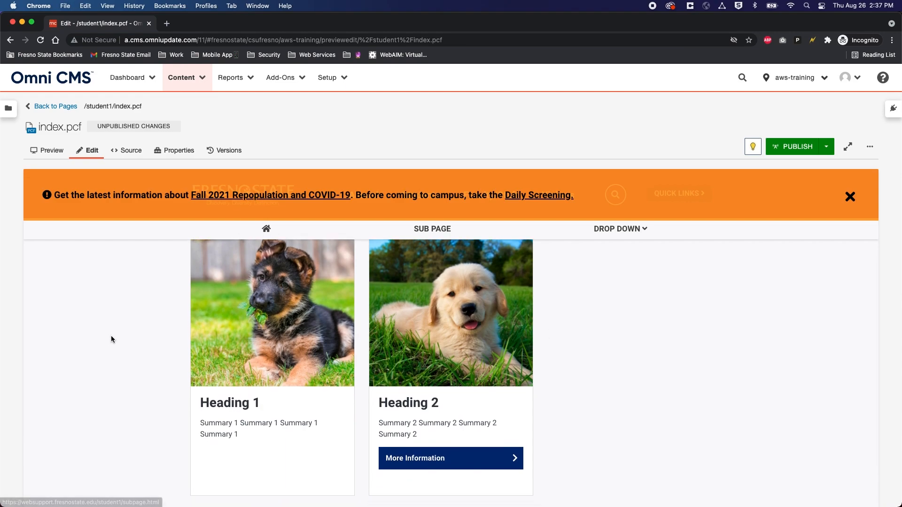
{"action": "scroll", "coordinate": [112, 336], "scroll_direction": "up", "scroll_amount": 3}
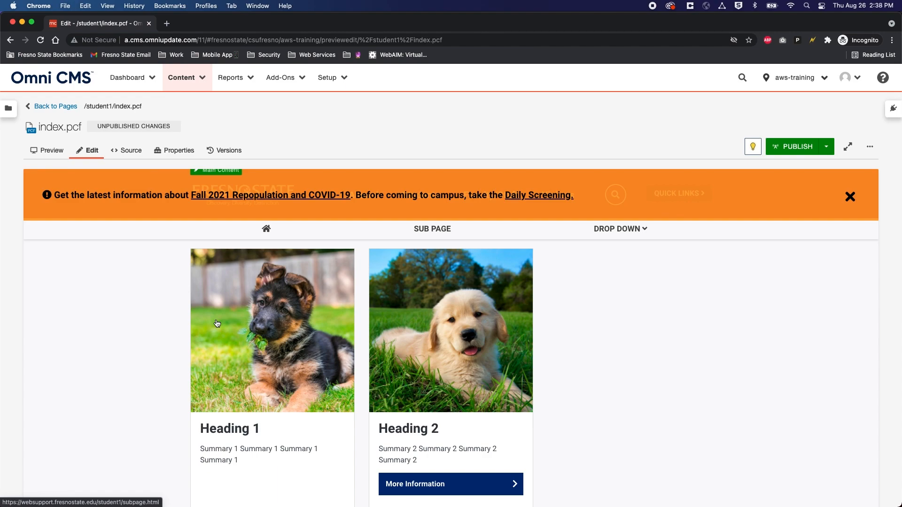
Step: Check the Heading 1 and Summary 1 card text in the page preview
{"action": "left_click_drag", "start_coordinate": [200, 428], "coordinate": [259, 429]}
{"action": "left_click_drag", "start_coordinate": [205, 448], "coordinate": [267, 458]}
{"action": "scroll", "coordinate": [267, 458], "scroll_direction": "down", "scroll_amount": 1}
{"action": "left_click", "coordinate": [264, 451]}
{"action": "scroll", "coordinate": [266, 449], "scroll_direction": "up", "scroll_amount": 2}
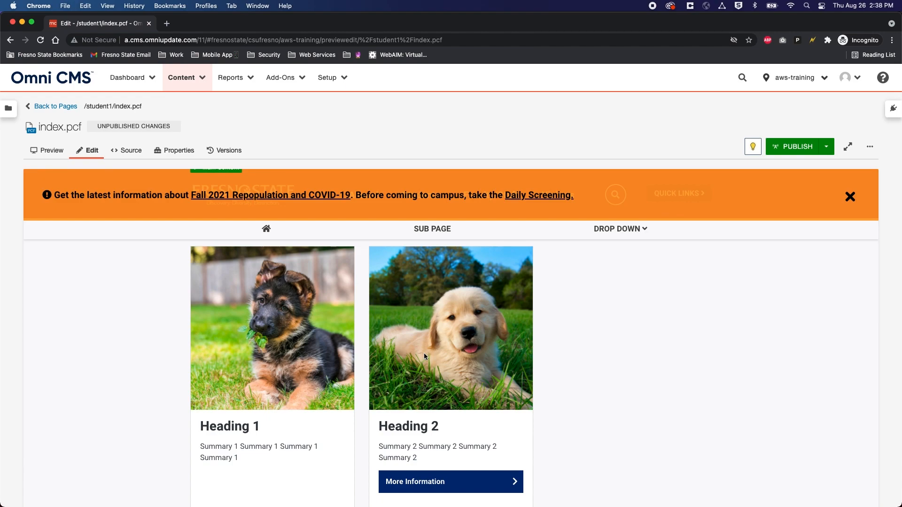
Step: Scroll through the index.pcf preview to inspect the two saved puppy cards
{"action": "scroll", "coordinate": [424, 354], "scroll_direction": "down", "scroll_amount": 2}
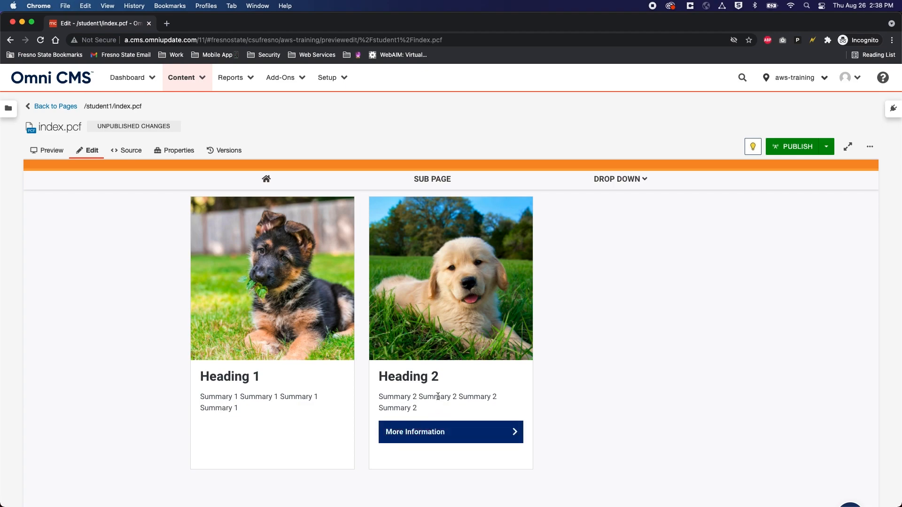
{"action": "scroll", "coordinate": [434, 412], "scroll_direction": "up", "scroll_amount": 3}
{"action": "scroll", "coordinate": [362, 392], "scroll_direction": "down", "scroll_amount": 3}
{"action": "scroll", "coordinate": [362, 392], "scroll_direction": "up", "scroll_amount": 3}
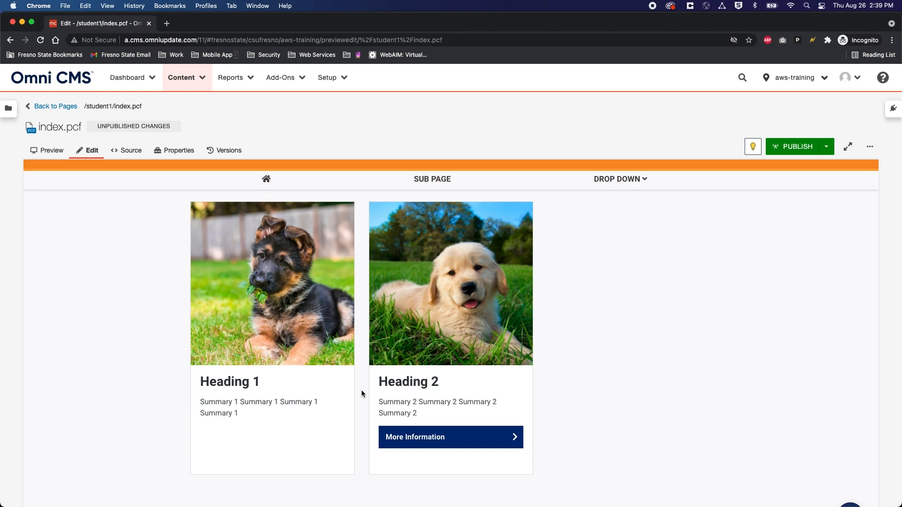
{"action": "scroll", "coordinate": [362, 394], "scroll_direction": "down", "scroll_amount": 4}
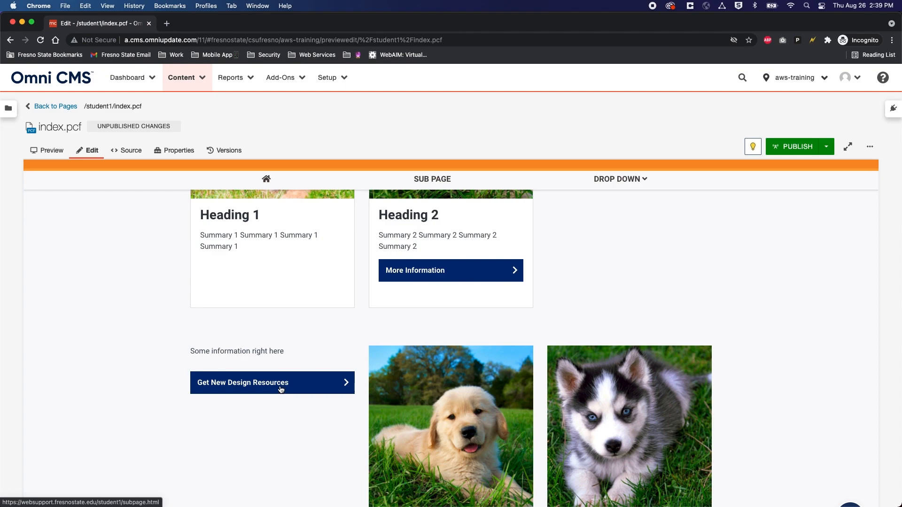
{"action": "scroll", "coordinate": [280, 389], "scroll_direction": "up", "scroll_amount": 8}
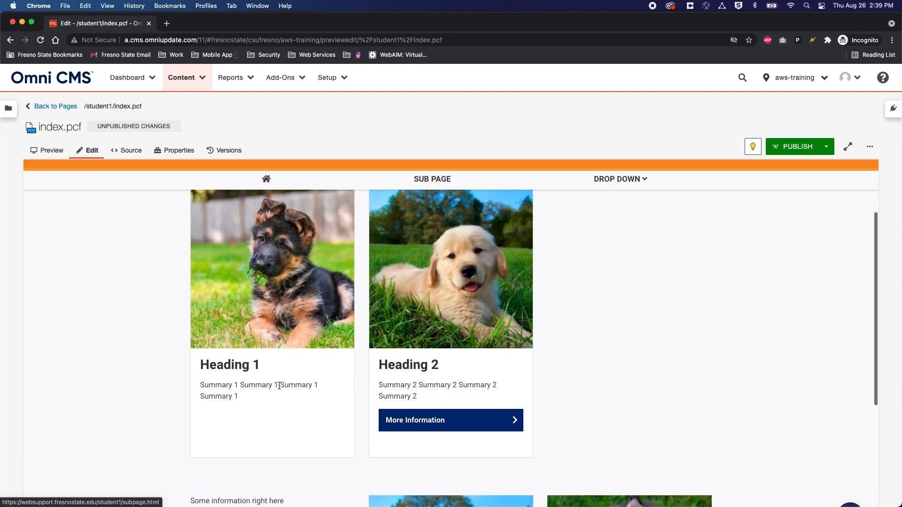
Step: Open the main content and inspect the 3 Column table and its Redesign - Buttons component
{"action": "left_click", "coordinate": [224, 309]}
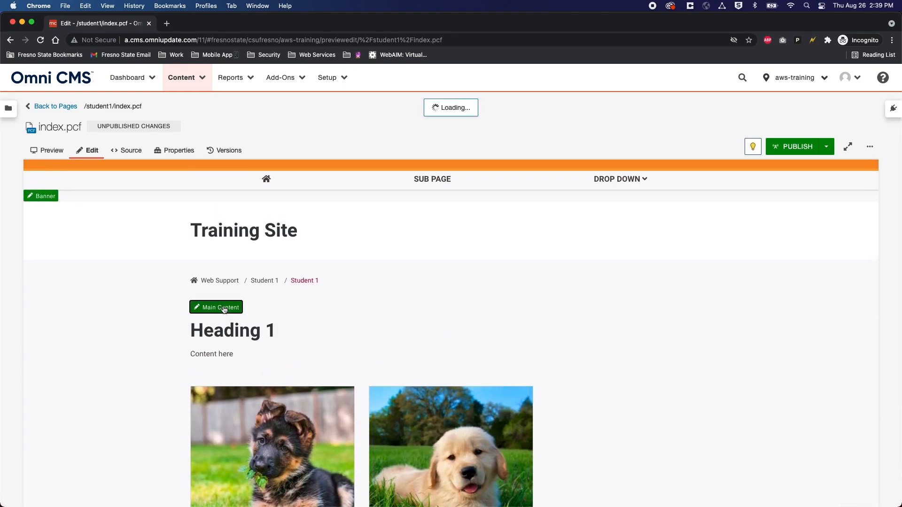
{"action": "scroll", "coordinate": [360, 382], "scroll_direction": "down", "scroll_amount": 2}
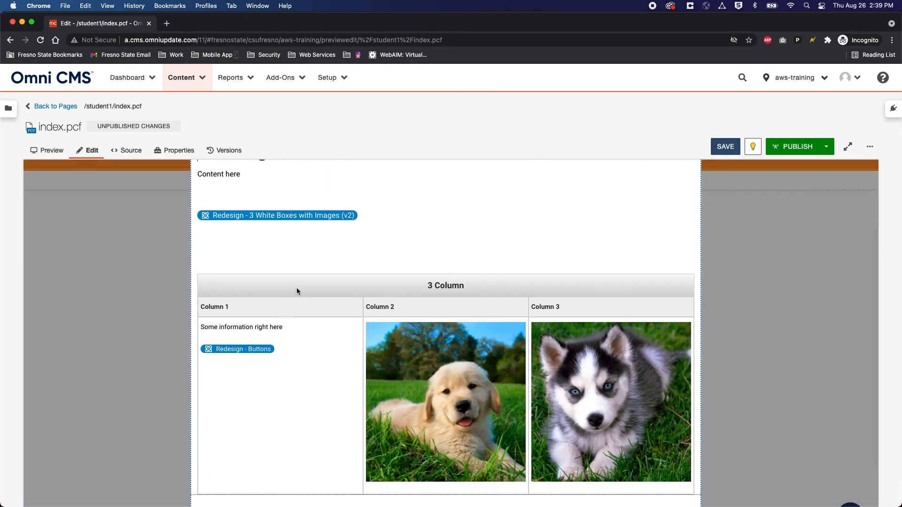
{"action": "left_click", "coordinate": [331, 291]}
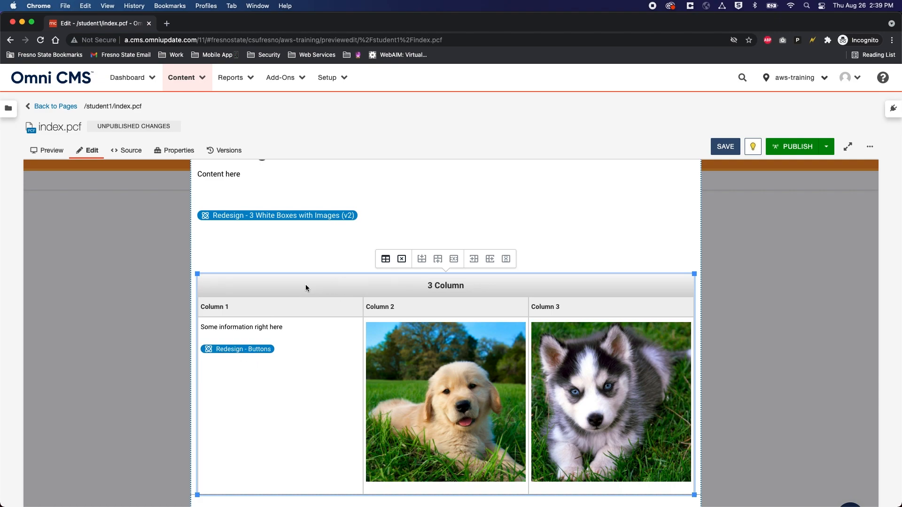
{"action": "left_click", "coordinate": [239, 349]}
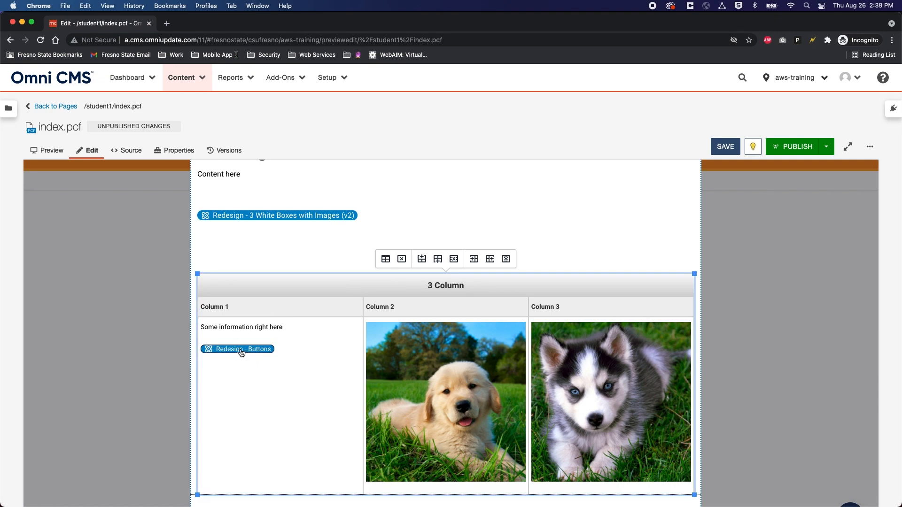
Step: Save index.pcf again and return to the rendered page view
{"action": "scroll", "coordinate": [259, 339], "scroll_direction": "down", "scroll_amount": 3}
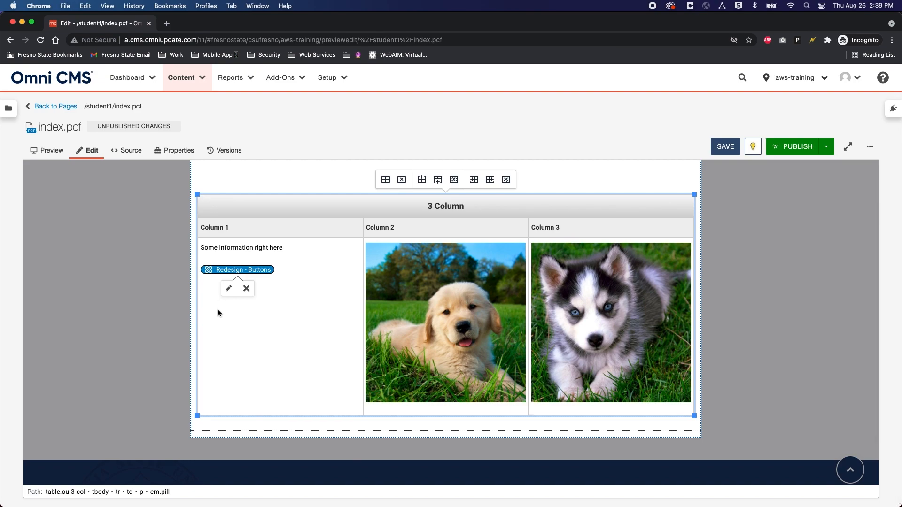
{"action": "scroll", "coordinate": [288, 342], "scroll_direction": "up", "scroll_amount": 5}
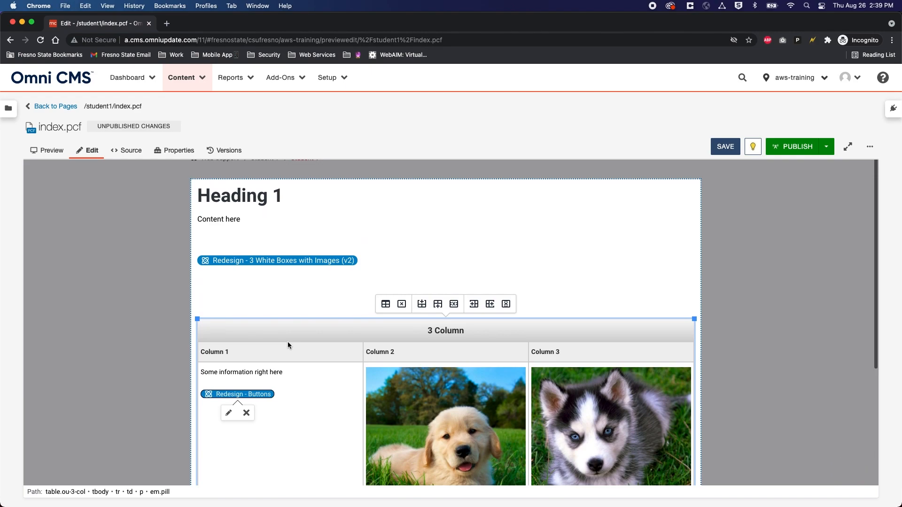
{"action": "scroll", "coordinate": [287, 342], "scroll_direction": "up", "scroll_amount": 2}
{"action": "scroll", "coordinate": [292, 299], "scroll_direction": "up", "scroll_amount": 1}
{"action": "left_click", "coordinate": [725, 145]}
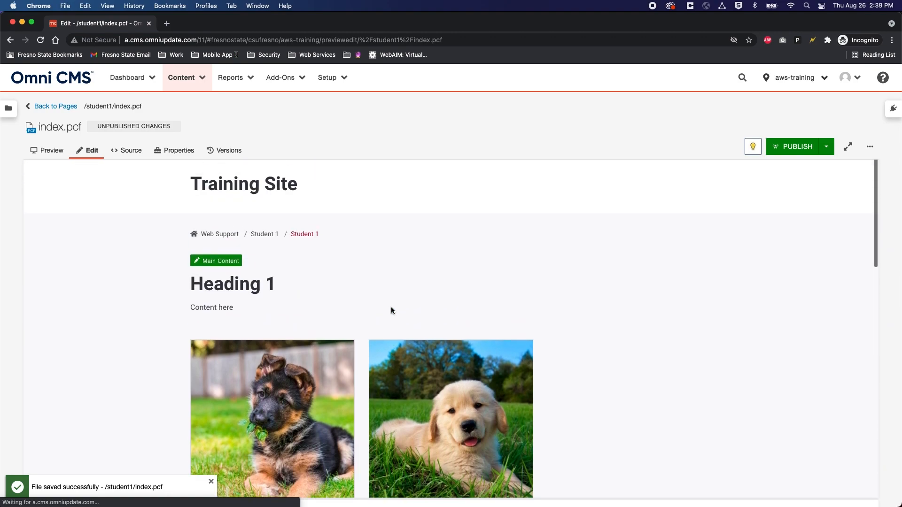
Step: Publish index.pcf live with the version description 'added items to the page'
{"action": "left_click", "coordinate": [797, 146]}
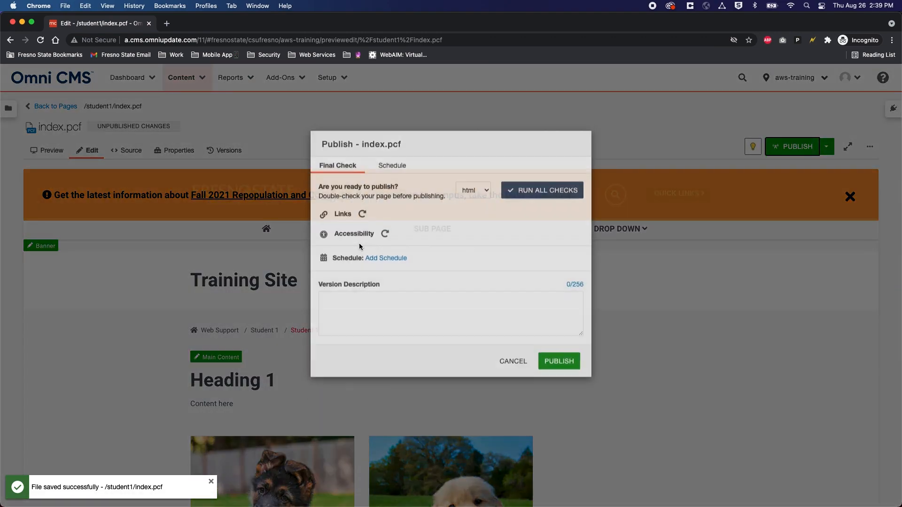
{"action": "left_click", "coordinate": [380, 352]}
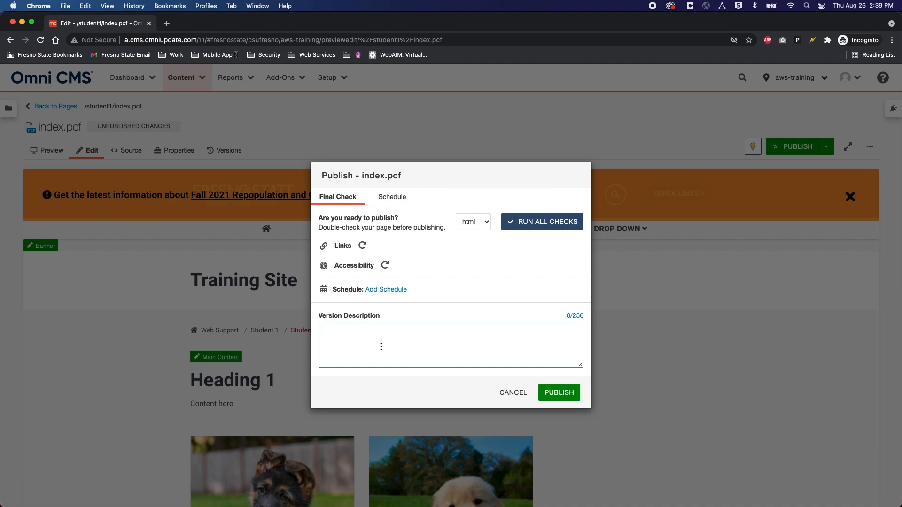
{"action": "type", "text": "added items to the page."}
{"action": "left_click", "coordinate": [569, 392]}
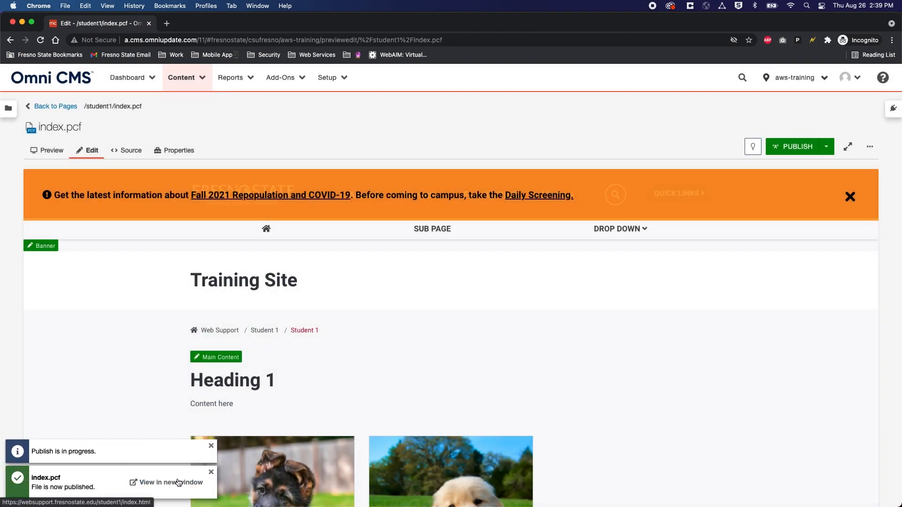
Step: Open the live student1/index.html page and scroll through it to check the published puppy cards
{"action": "left_click", "coordinate": [171, 487]}
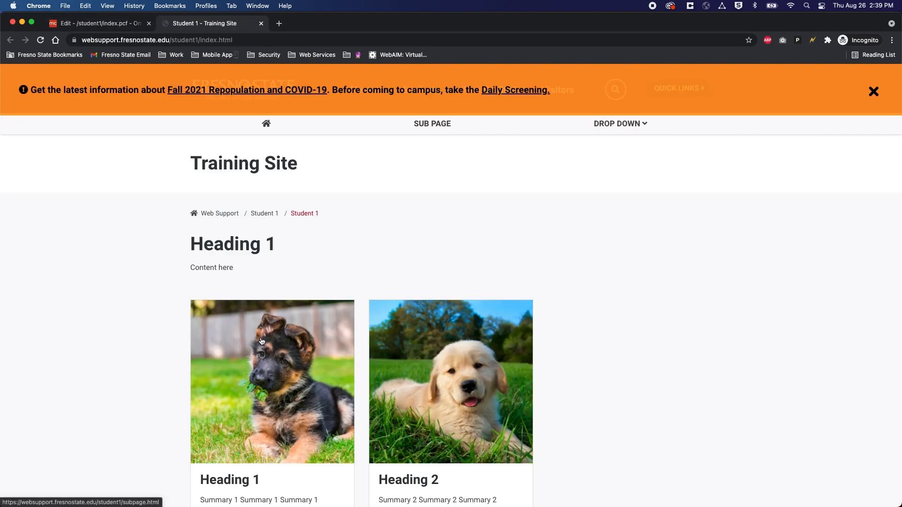
{"action": "scroll", "coordinate": [361, 334], "scroll_direction": "down", "scroll_amount": 3}
{"action": "scroll", "coordinate": [359, 331], "scroll_direction": "down", "scroll_amount": 3}
{"action": "scroll", "coordinate": [360, 331], "scroll_direction": "up", "scroll_amount": 5}
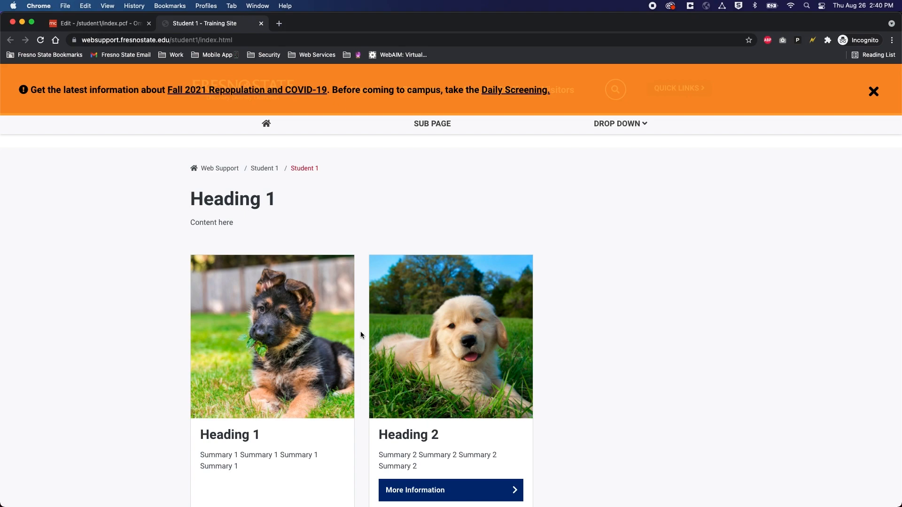
{"action": "scroll", "coordinate": [361, 332], "scroll_direction": "down", "scroll_amount": 5}
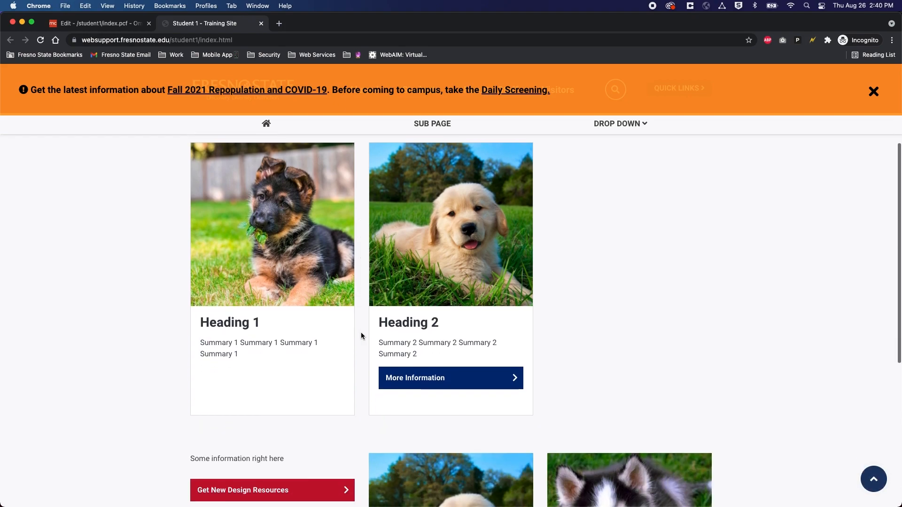
{"action": "scroll", "coordinate": [361, 331], "scroll_direction": "up", "scroll_amount": 4}
{"action": "scroll", "coordinate": [361, 336], "scroll_direction": "down", "scroll_amount": 5}
{"action": "scroll", "coordinate": [361, 335], "scroll_direction": "up", "scroll_amount": 4}
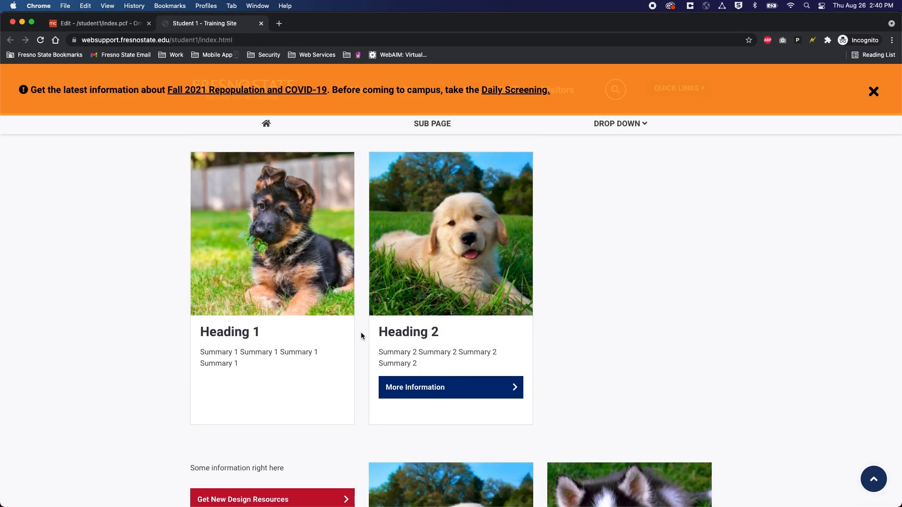
{"action": "scroll", "coordinate": [360, 336], "scroll_direction": "down", "scroll_amount": 3}
{"action": "scroll", "coordinate": [361, 335], "scroll_direction": "up", "scroll_amount": 5}
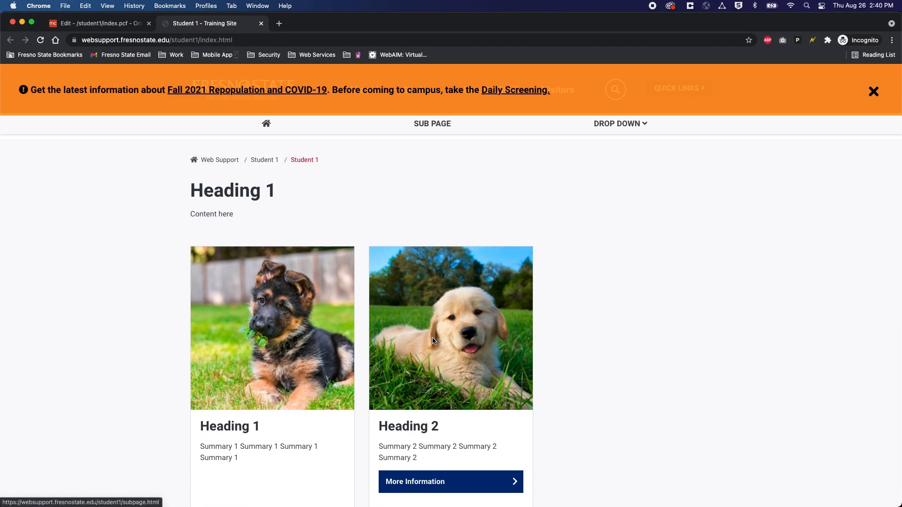
{"action": "scroll", "coordinate": [437, 336], "scroll_direction": "down", "scroll_amount": 6}
{"action": "scroll", "coordinate": [286, 251], "scroll_direction": "up", "scroll_amount": 3}
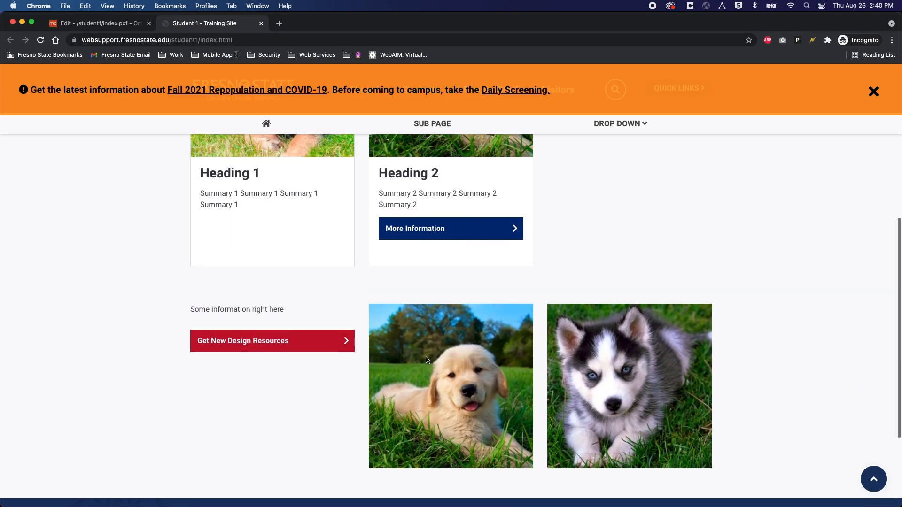
{"action": "scroll", "coordinate": [441, 413], "scroll_direction": "down", "scroll_amount": 2}
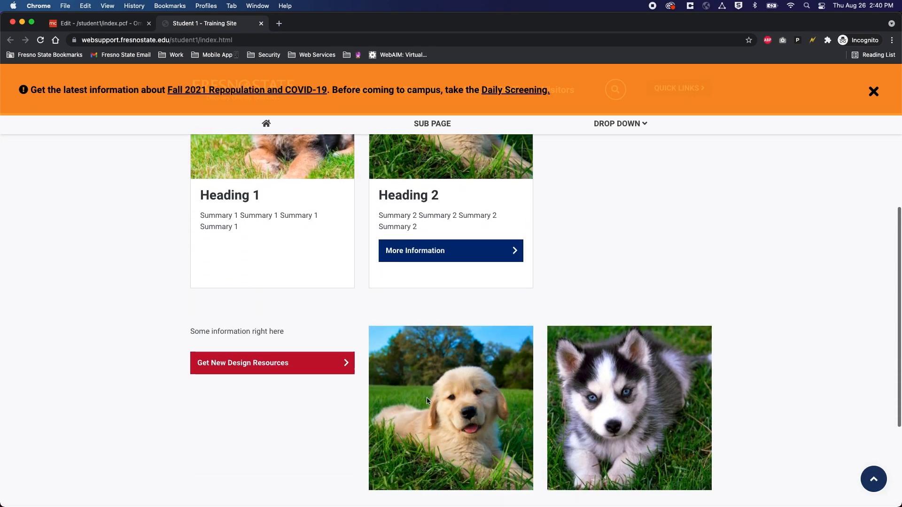
{"action": "scroll", "coordinate": [437, 422], "scroll_direction": "down", "scroll_amount": 1}
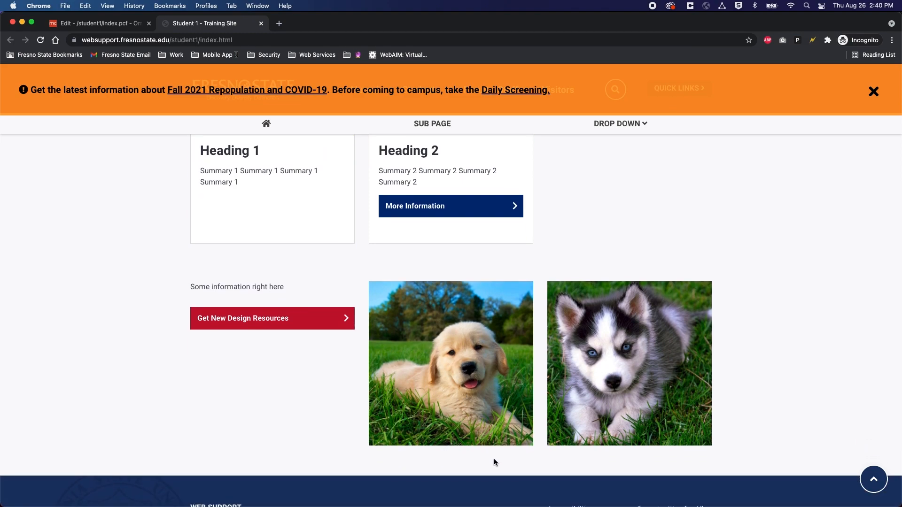
{"action": "scroll", "coordinate": [454, 437], "scroll_direction": "up", "scroll_amount": 3}
{"action": "scroll", "coordinate": [454, 435], "scroll_direction": "up", "scroll_amount": 1}
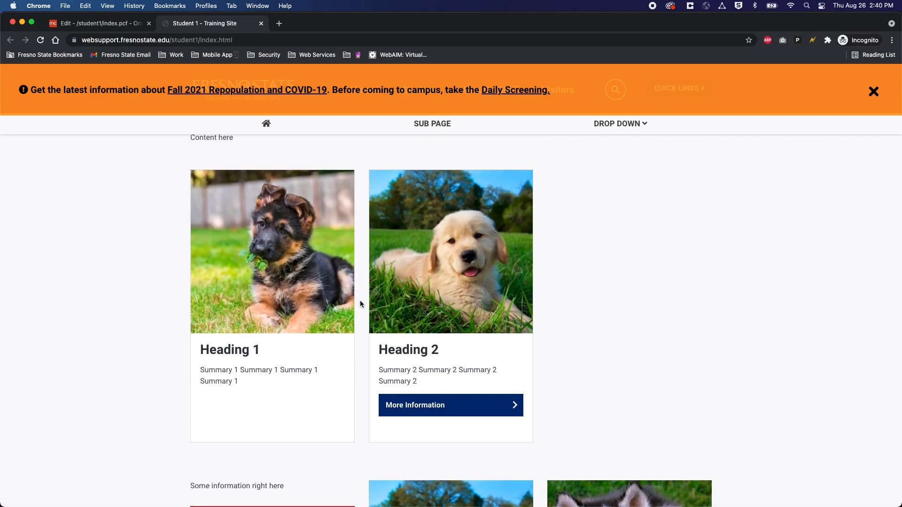
{"action": "scroll", "coordinate": [360, 302], "scroll_direction": "up", "scroll_amount": 1}
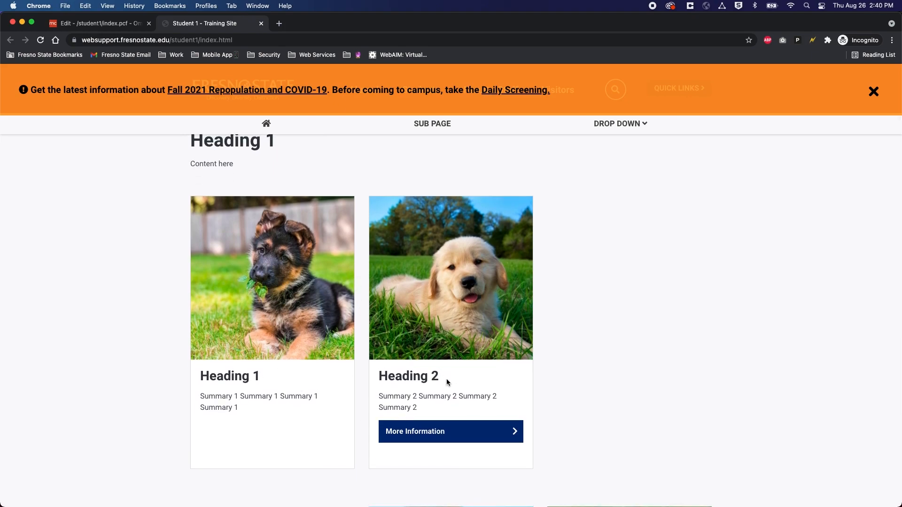
{"action": "scroll", "coordinate": [349, 370], "scroll_direction": "up", "scroll_amount": 1}
{"action": "scroll", "coordinate": [349, 370], "scroll_direction": "up", "scroll_amount": 3}
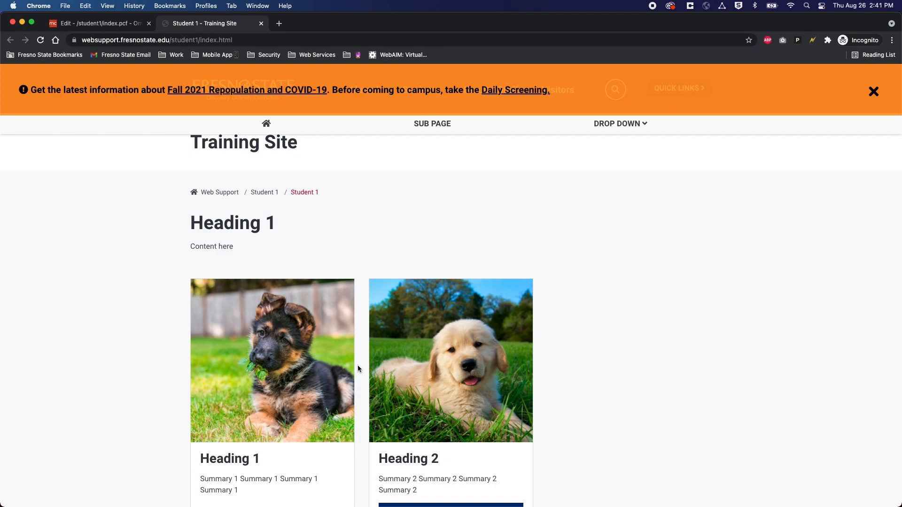
{"action": "scroll", "coordinate": [358, 366], "scroll_direction": "up", "scroll_amount": 1}
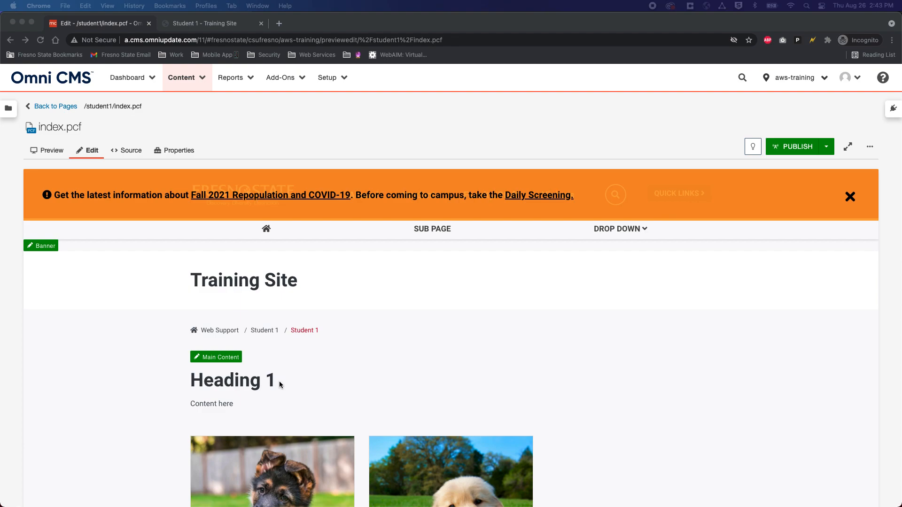
Step: Return to the student1 pages list via the Content menu and start new content there
{"action": "left_click", "coordinate": [201, 78]}
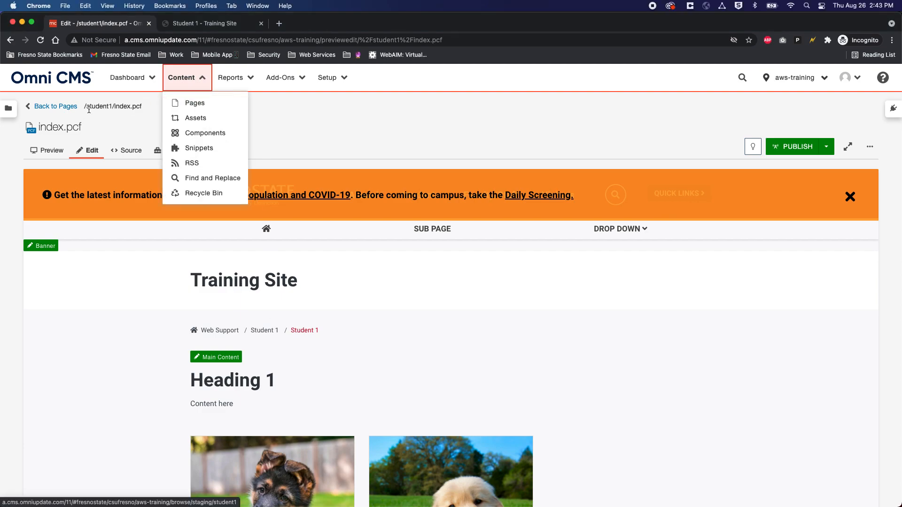
{"action": "left_click", "coordinate": [55, 107]}
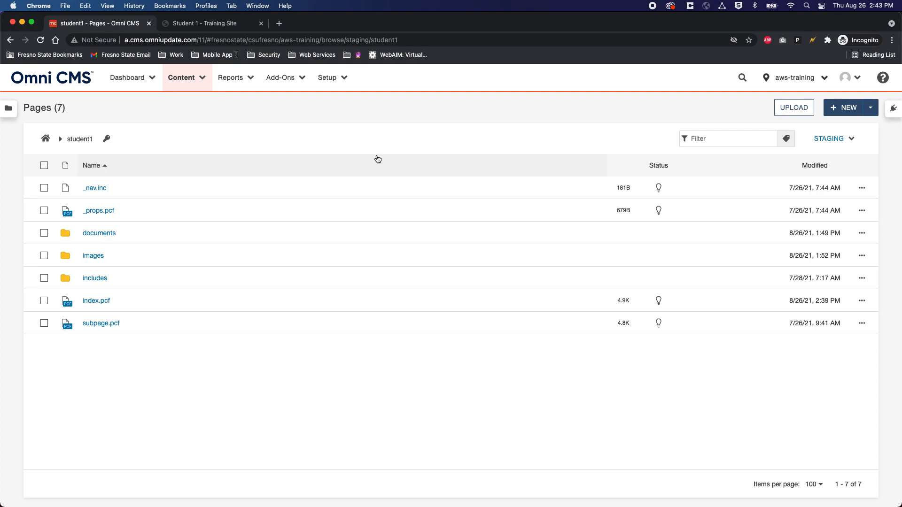
{"action": "left_click", "coordinate": [846, 109]}
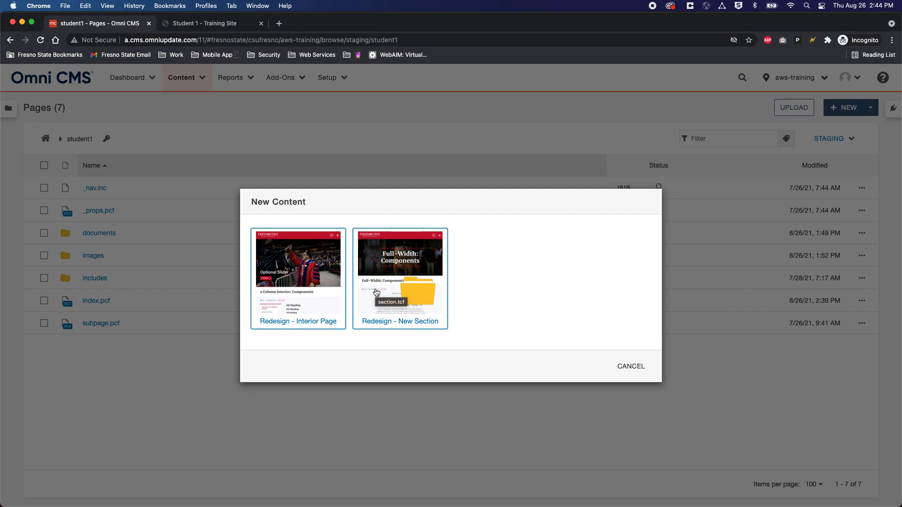
Step: Choose the Redesign - Interior Page template and set the page title to 'About Us'
{"action": "left_click", "coordinate": [297, 289]}
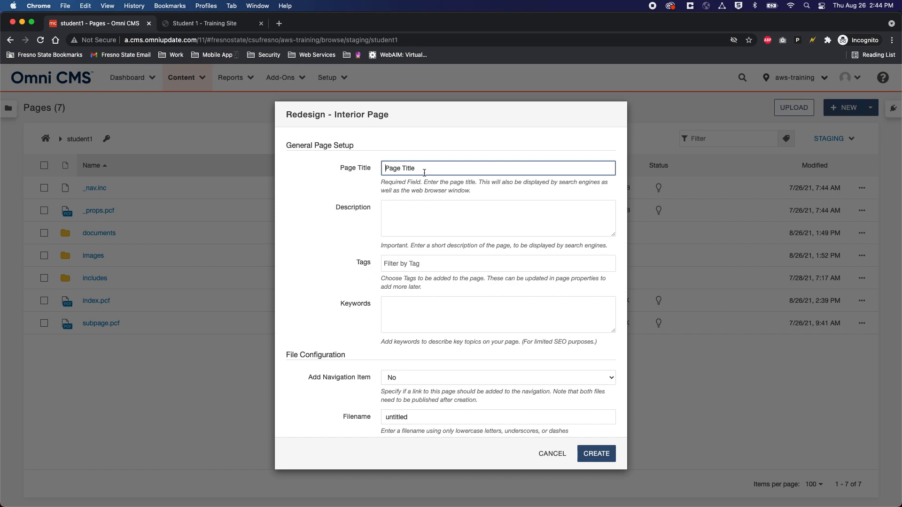
{"action": "left_click", "coordinate": [401, 167]}
{"action": "triple_click", "coordinate": [401, 167]}
{"action": "type", "text": "Ab"}
{"action": "key", "text": "Down"}
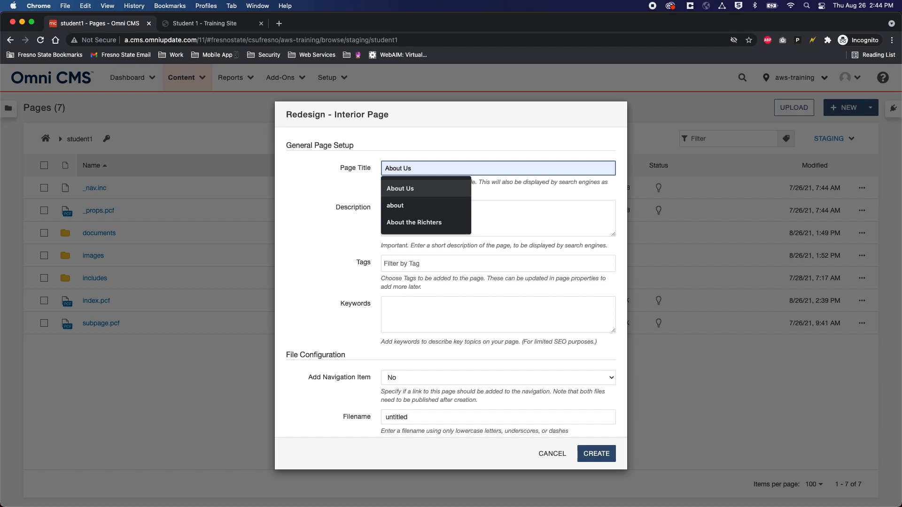
{"action": "key", "text": "Return"}
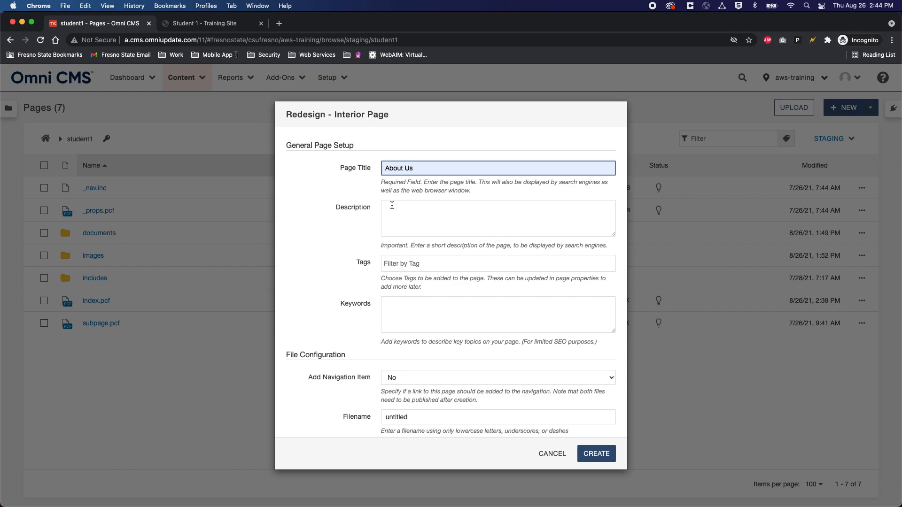
Step: Copy 'About Us' into the Description and Keywords fields
{"action": "left_click_drag", "start_coordinate": [426, 168], "coordinate": [377, 169]}
{"action": "key", "text": "super+c"}
{"action": "left_click", "coordinate": [417, 215]}
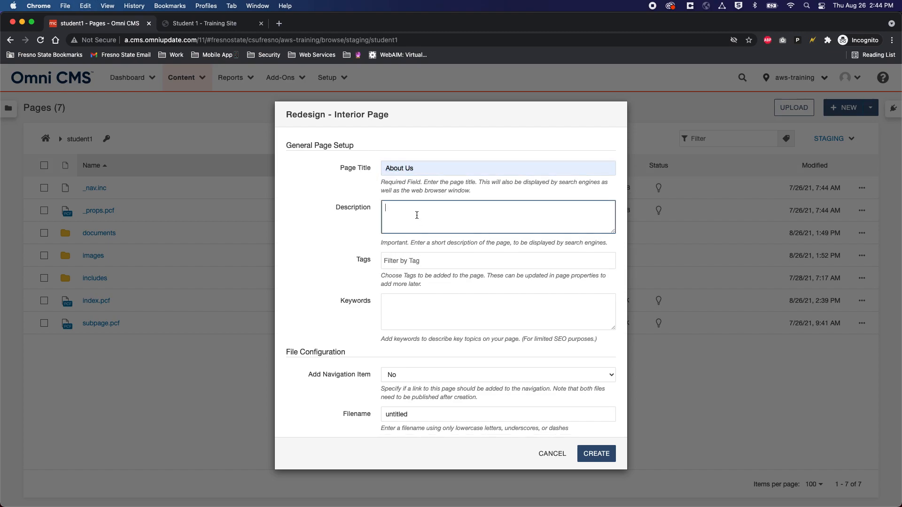
{"action": "key", "text": "super+v"}
{"action": "left_click", "coordinate": [415, 305]}
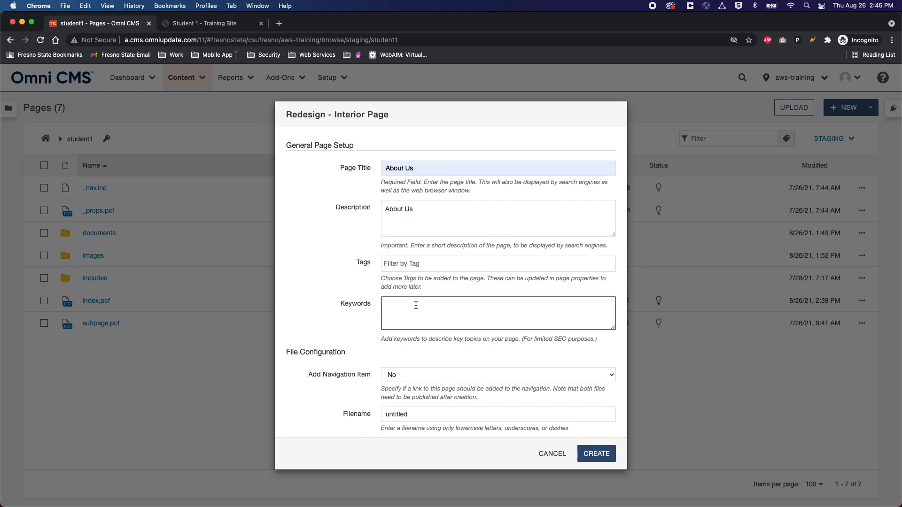
{"action": "key", "text": "super+v"}
Step: Replace the placeholder filename 'untitled' with 'about-us'
{"action": "scroll", "coordinate": [416, 310], "scroll_direction": "down", "scroll_amount": 5}
{"action": "scroll", "coordinate": [339, 288], "scroll_direction": "down", "scroll_amount": 1}
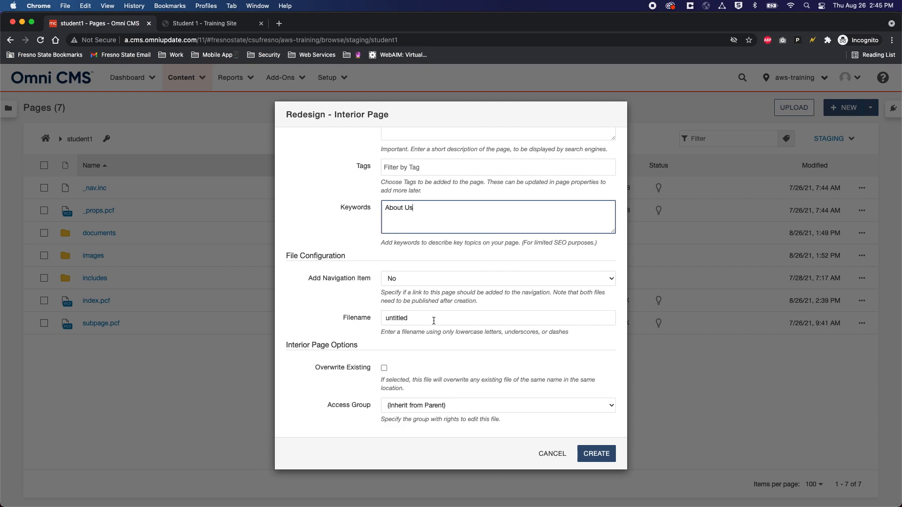
{"action": "left_click_drag", "start_coordinate": [434, 321], "coordinate": [380, 321]}
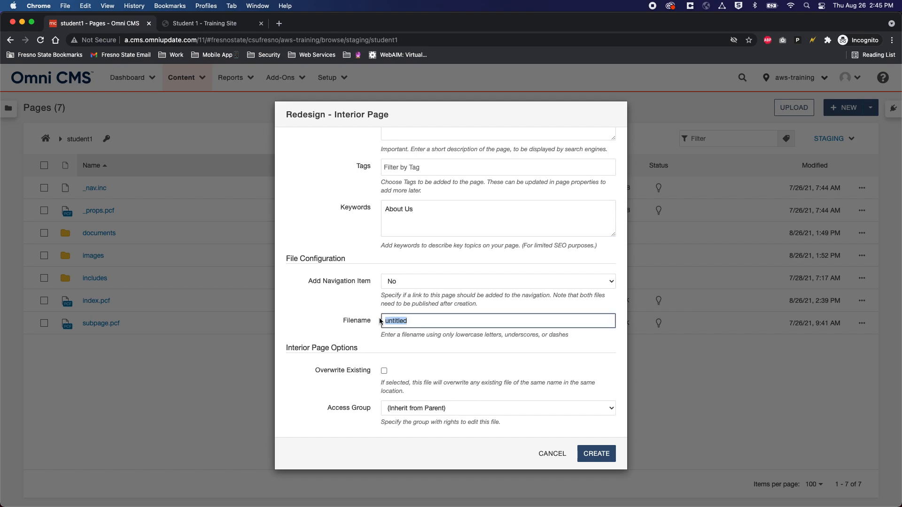
{"action": "key", "text": "BackSpace"}
{"action": "type", "text": "aboug"}
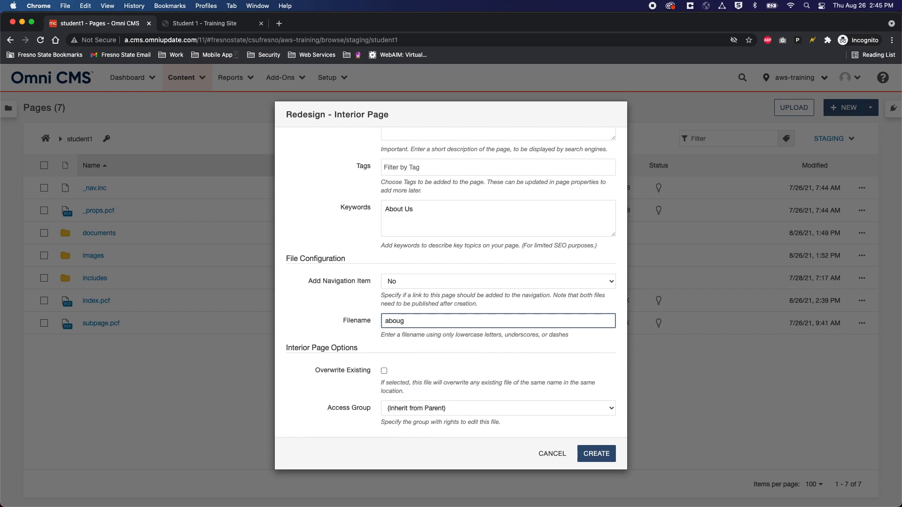
{"action": "key", "text": "BackSpace"}
{"action": "type", "text": "t"}
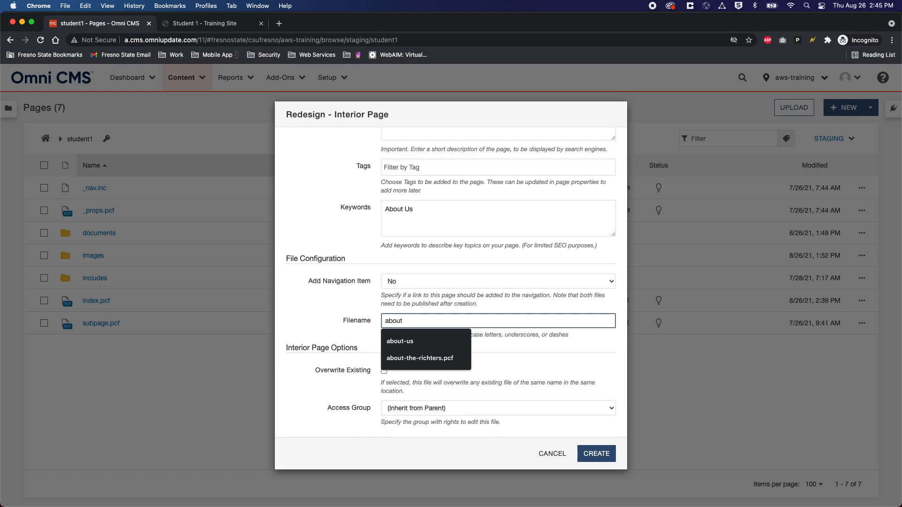
{"action": "type", "text": "us"}
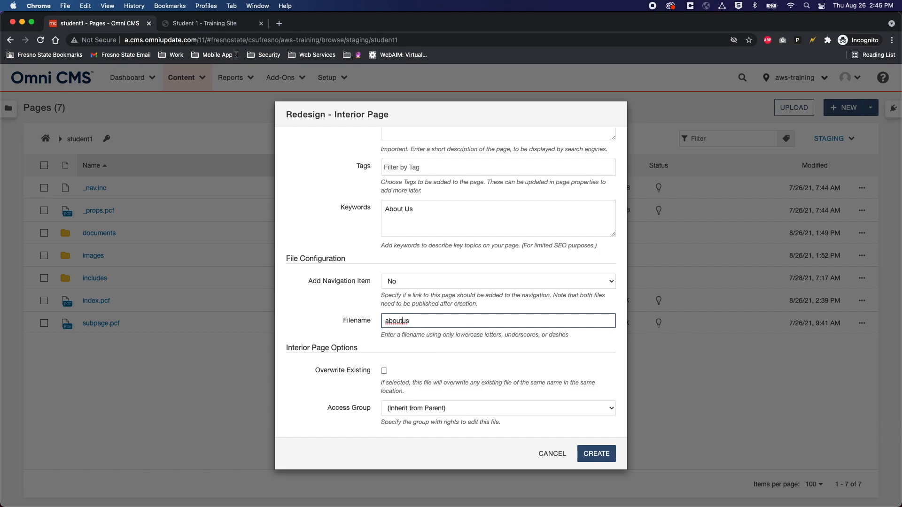
{"action": "type", "text": "-"}
Step: Create the about-us.pcf page in the student1 folder
{"action": "left_click", "coordinate": [601, 457]}
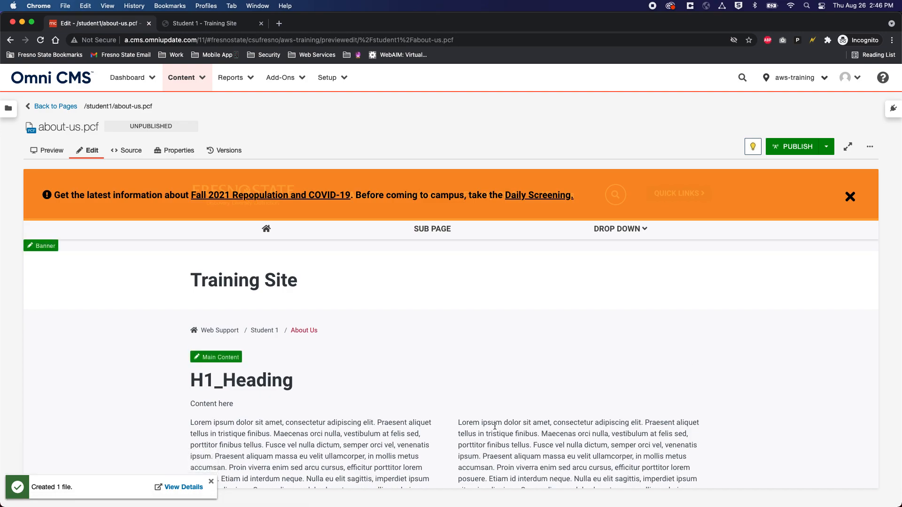
{"action": "scroll", "coordinate": [420, 380], "scroll_direction": "down", "scroll_amount": 5}
{"action": "scroll", "coordinate": [420, 380], "scroll_direction": "down", "scroll_amount": 3}
{"action": "scroll", "coordinate": [461, 357], "scroll_direction": "up", "scroll_amount": 5}
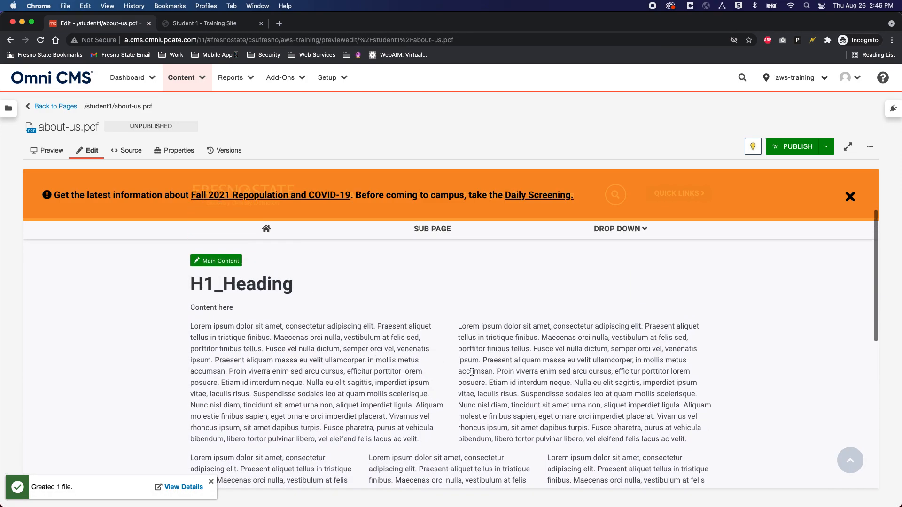
Step: Delete the 2 Column and 3 Column sample tables from the main content and save
{"action": "left_click", "coordinate": [216, 265]}
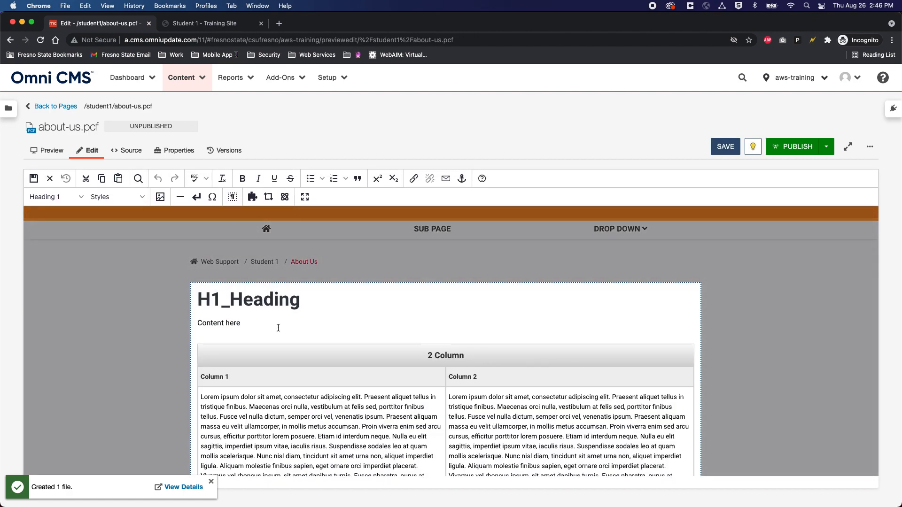
{"action": "scroll", "coordinate": [278, 327], "scroll_direction": "down", "scroll_amount": 3}
{"action": "scroll", "coordinate": [299, 313], "scroll_direction": "up", "scroll_amount": 2}
{"action": "left_click", "coordinate": [287, 313]}
{"action": "left_click", "coordinate": [402, 296]}
{"action": "left_click", "coordinate": [388, 319]}
{"action": "left_click", "coordinate": [402, 296]}
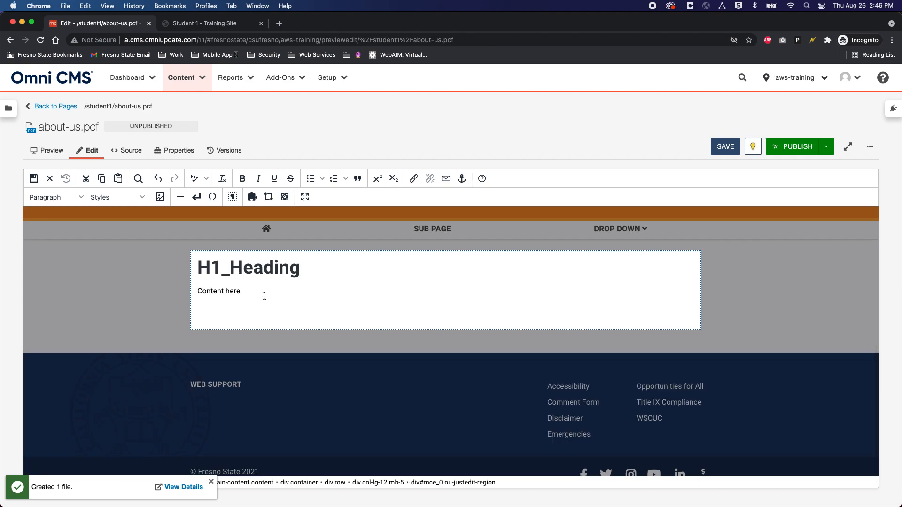
{"action": "left_click", "coordinate": [726, 147]}
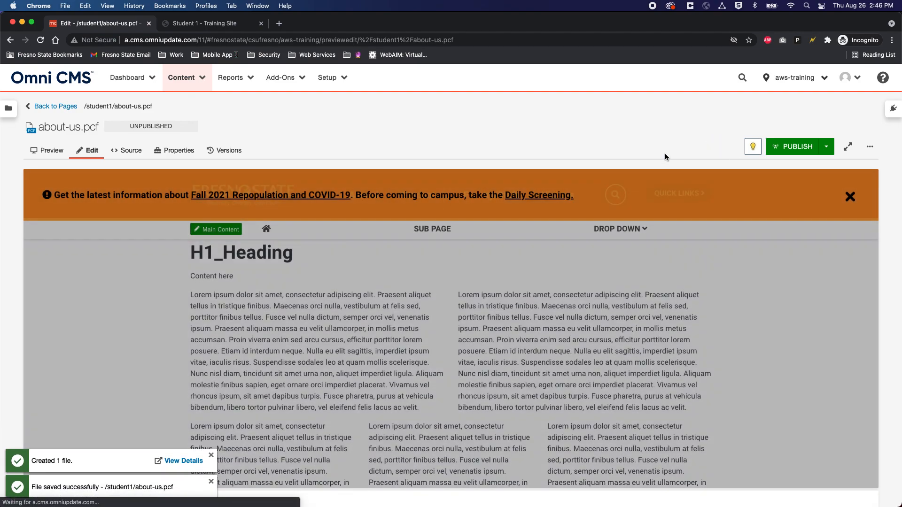